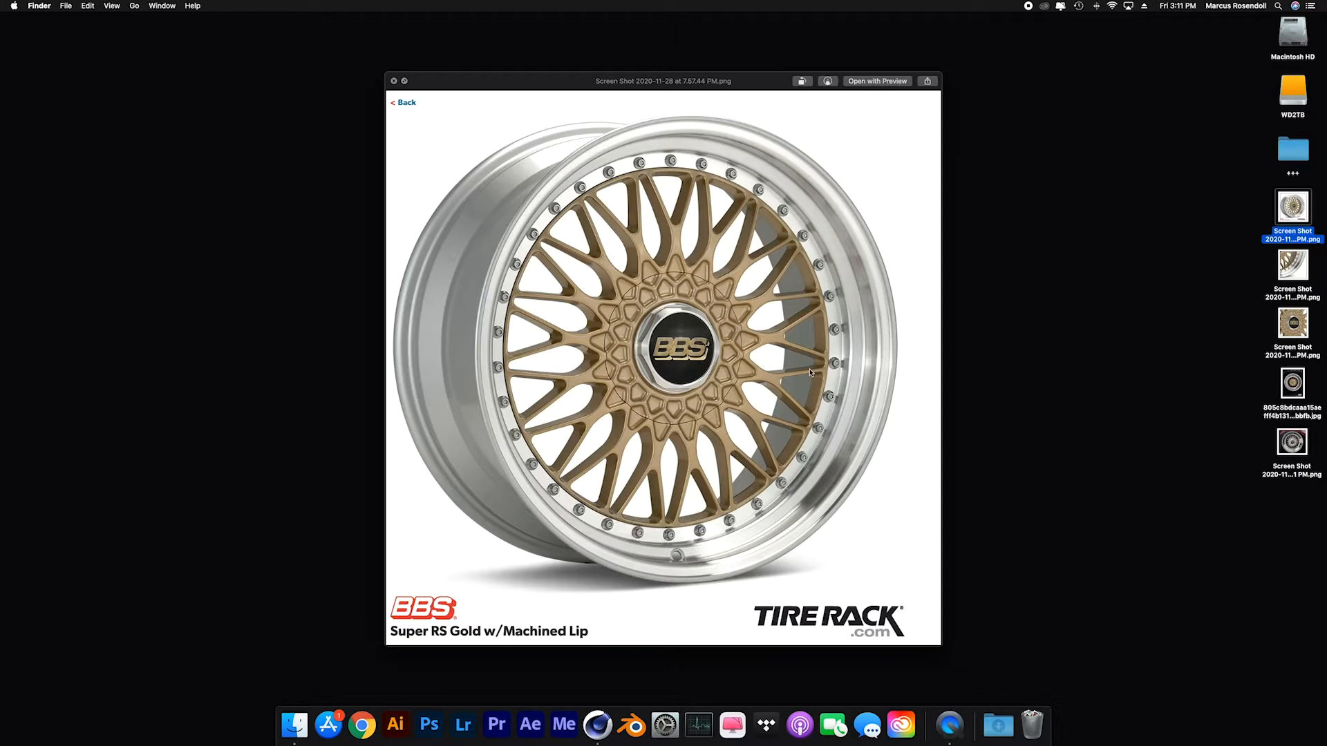
# Preview the close-up reference screenshots of the BBS wheel's machined lip and center cap from the desktop.
pyautogui.press('space')
pyautogui.click(1300, 262)
pyautogui.press('space')
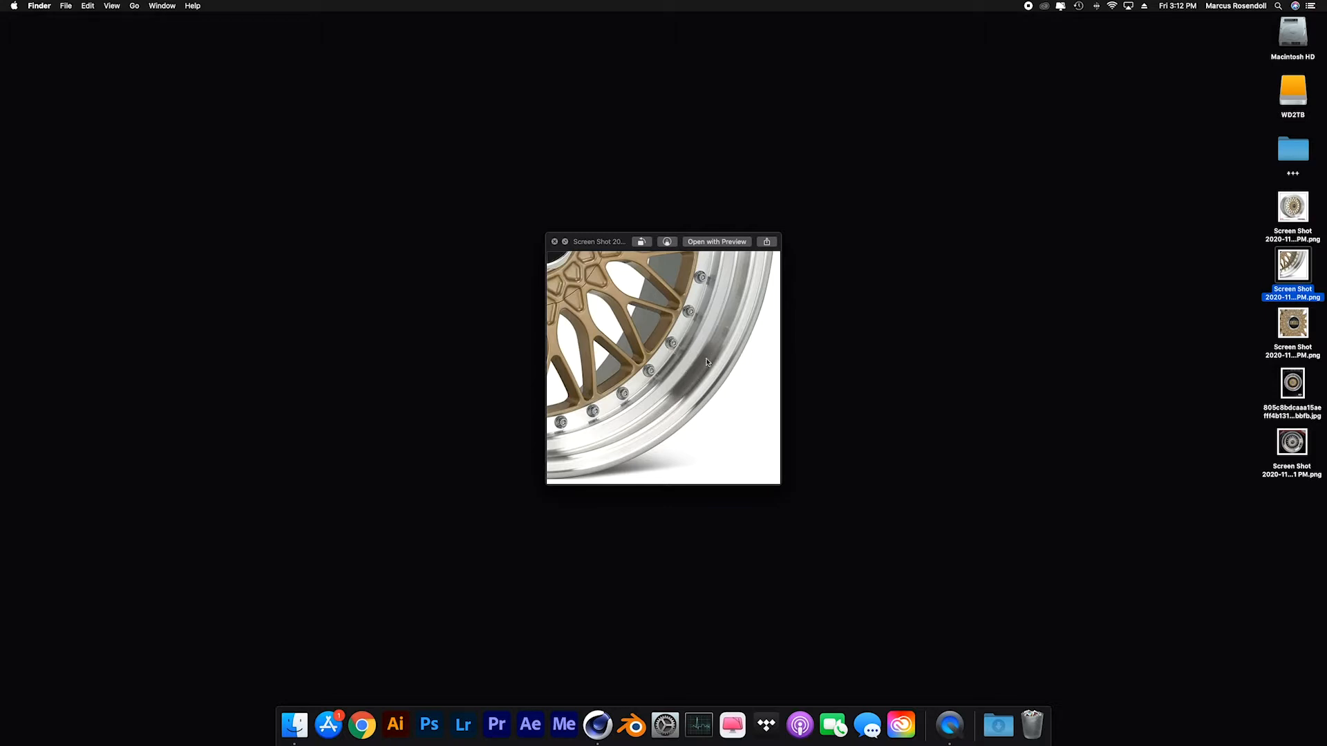
pyautogui.press('space')
pyautogui.press('Down')
pyautogui.press('space')
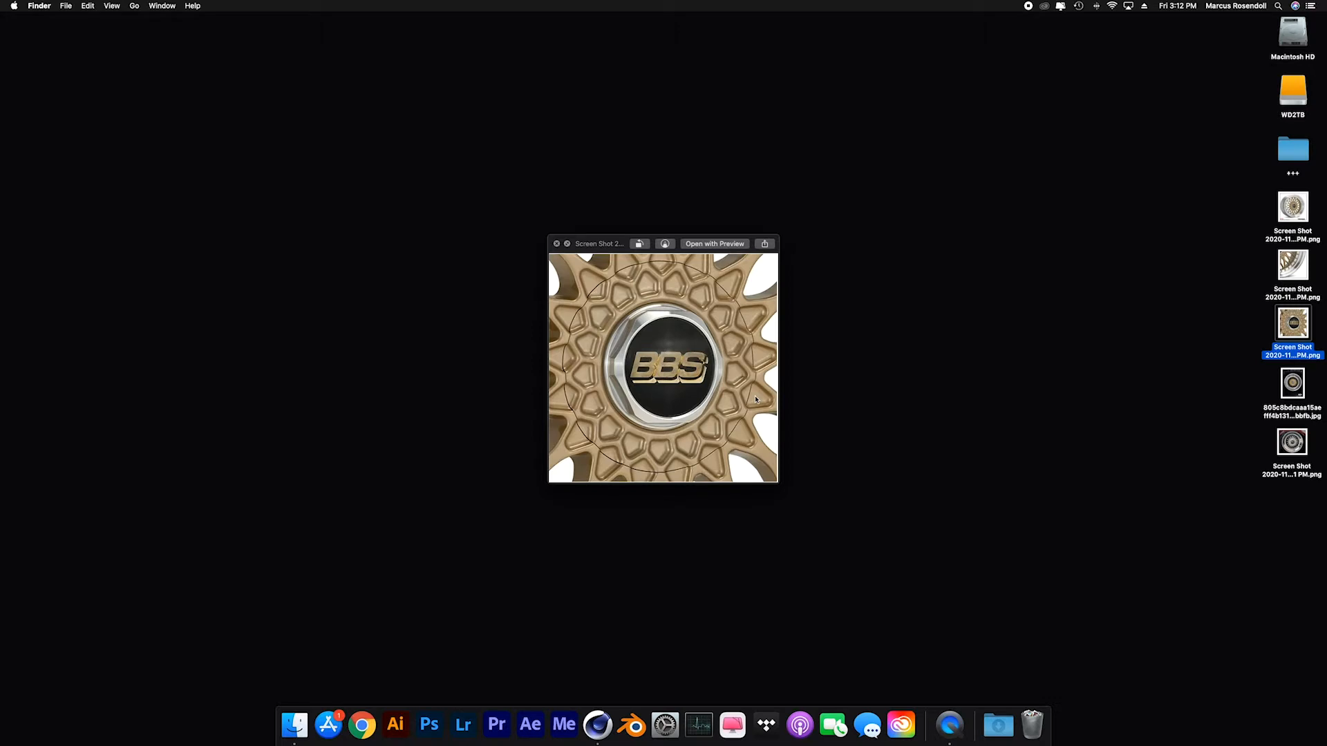
pyautogui.press('space')
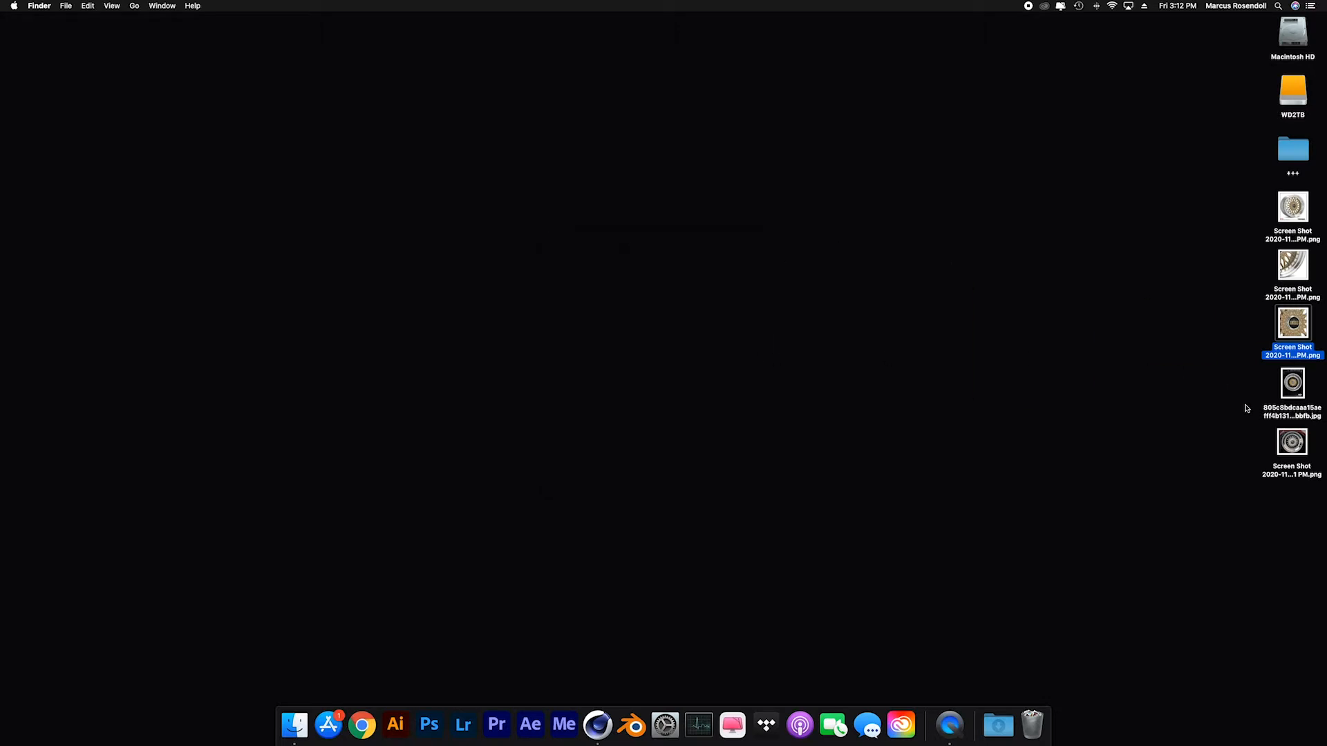
# Preview the last two desktop reference images, showing the gold BBS wheel and the wheel mounted on a car.
pyautogui.click(1254, 425)
pyautogui.click(1292, 384)
pyautogui.press('space')
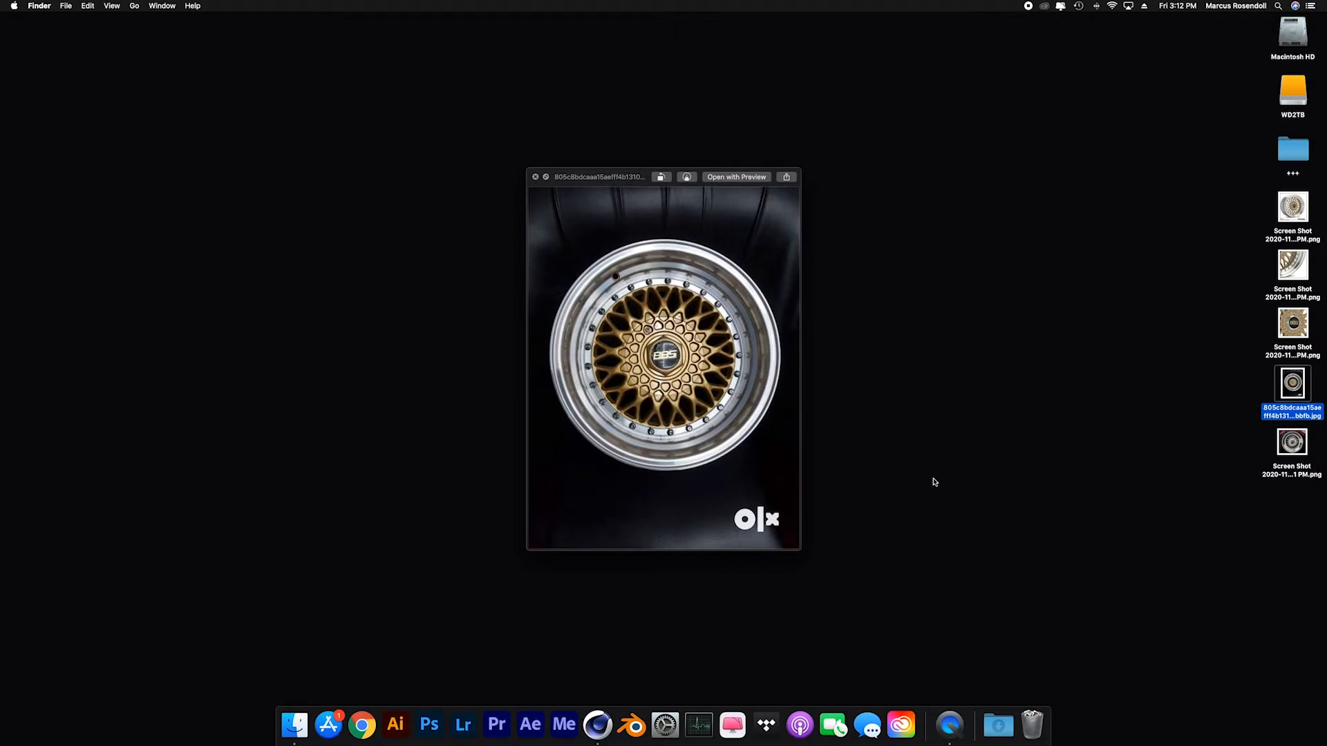
pyautogui.press('space')
pyautogui.click(1293, 442)
pyautogui.press('space')
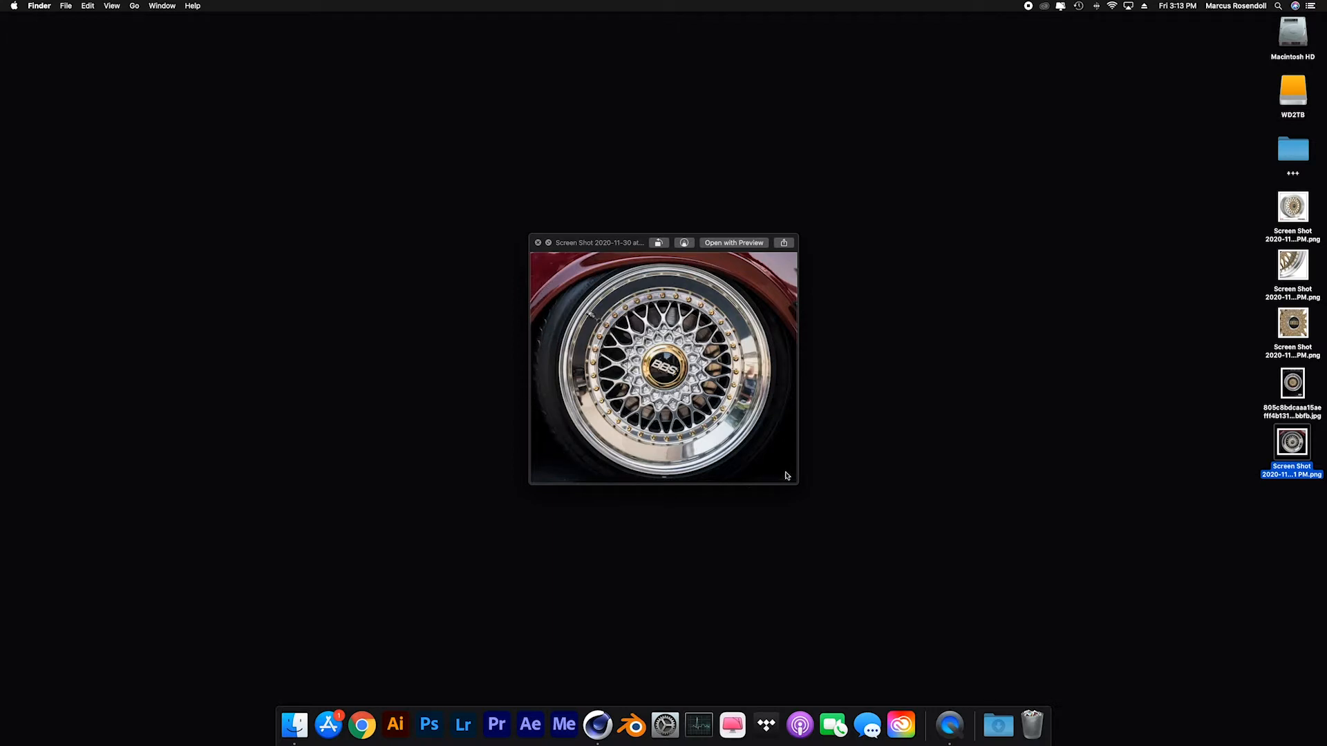
pyautogui.press('space')
# Switch to the Rims.c4d scene in Cinema 4D, leave the scene camera and examine the standing wheel's BBS rim up close.
pyautogui.click(600, 725)
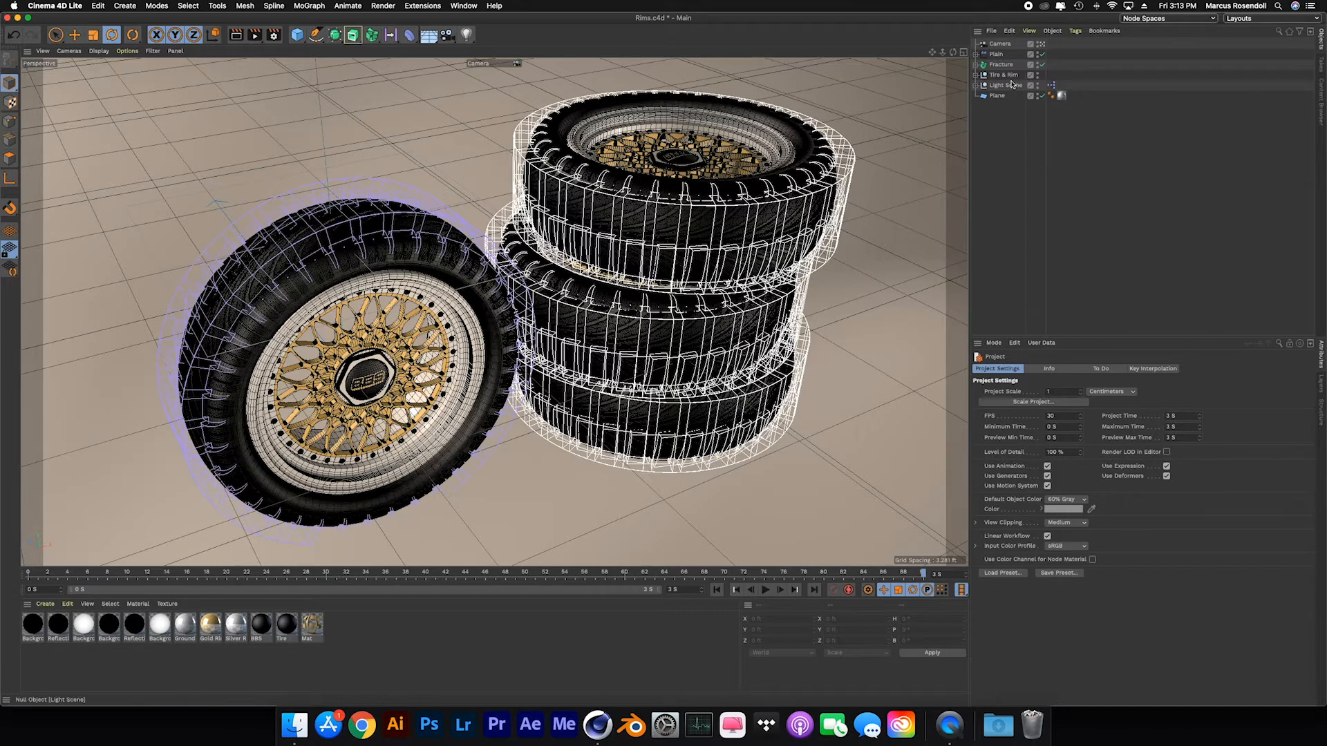
pyautogui.moveTo(923, 573)
pyautogui.mouseDown()
pyautogui.moveTo(738, 577)
pyautogui.moveTo(925, 575)
pyautogui.mouseUp()
pyautogui.click(1041, 44)
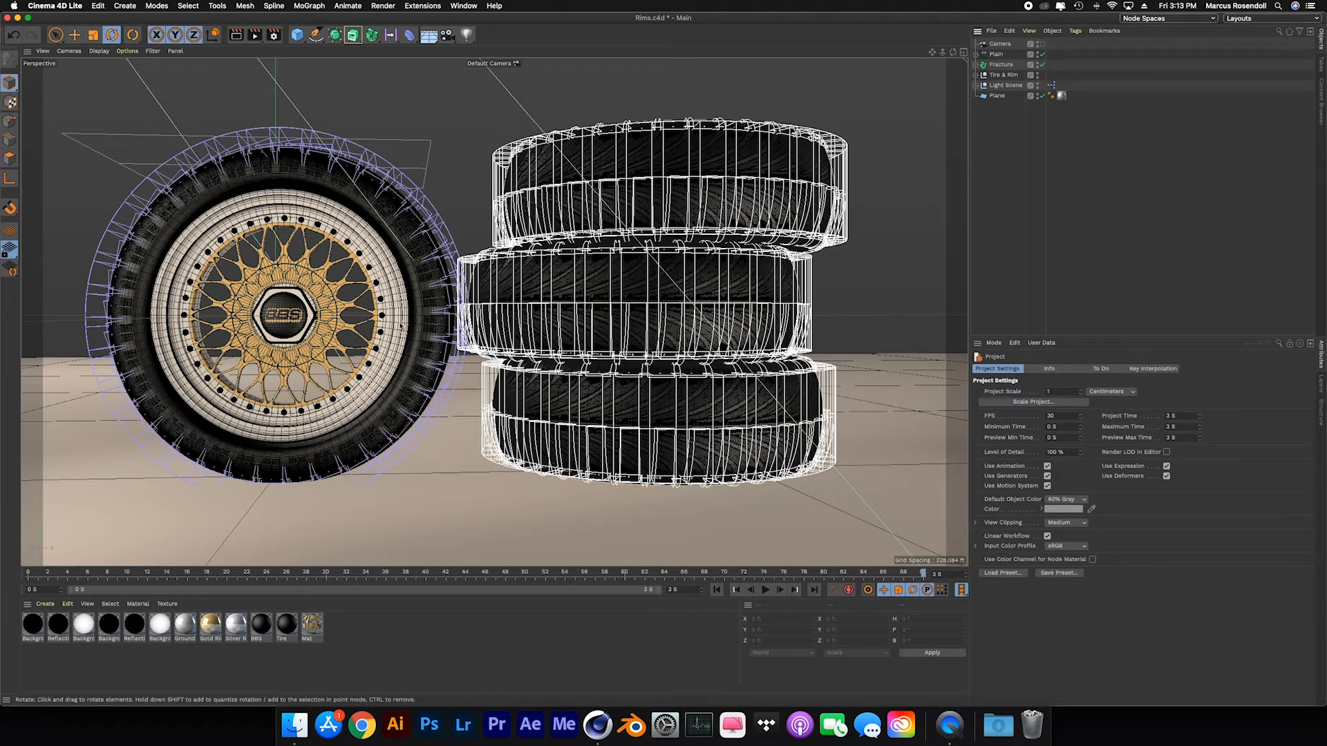
pyautogui.scroll(3, 401, 325)
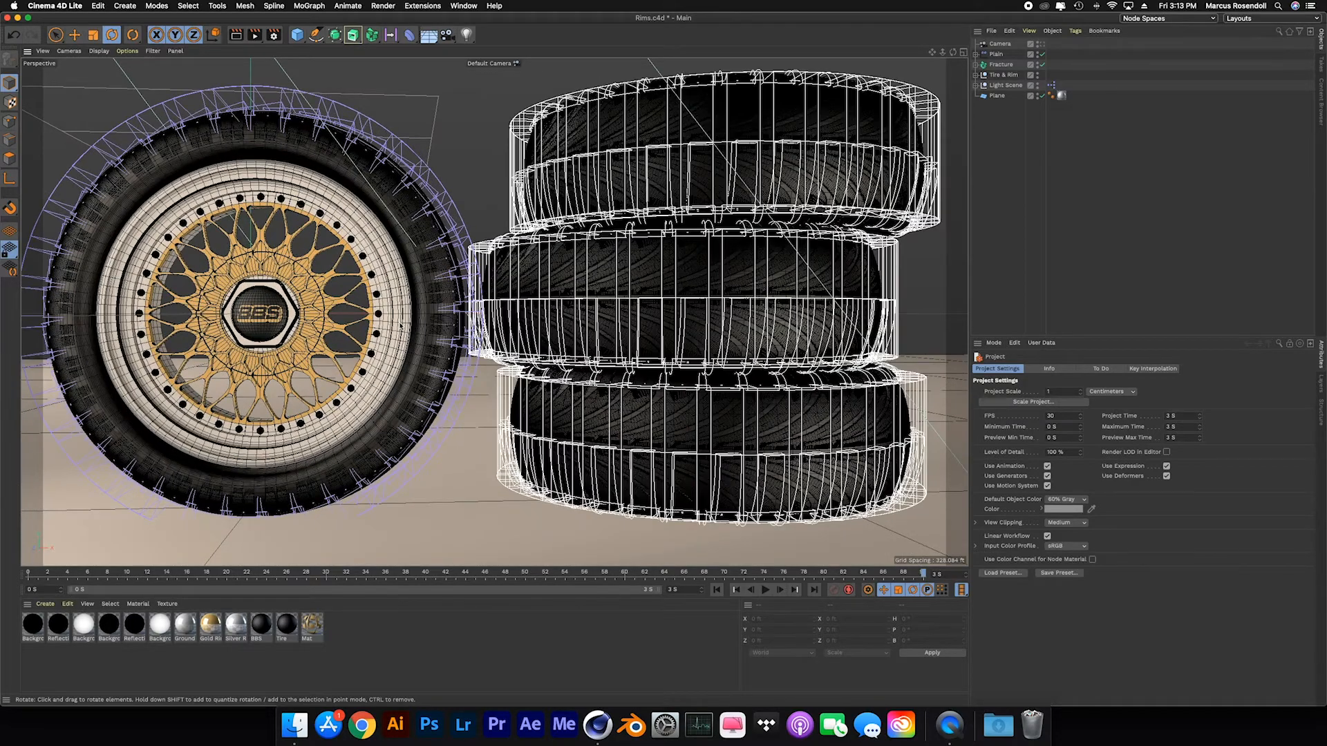
pyautogui.scroll(2, 401, 325)
pyautogui.scroll(1, 485, 291)
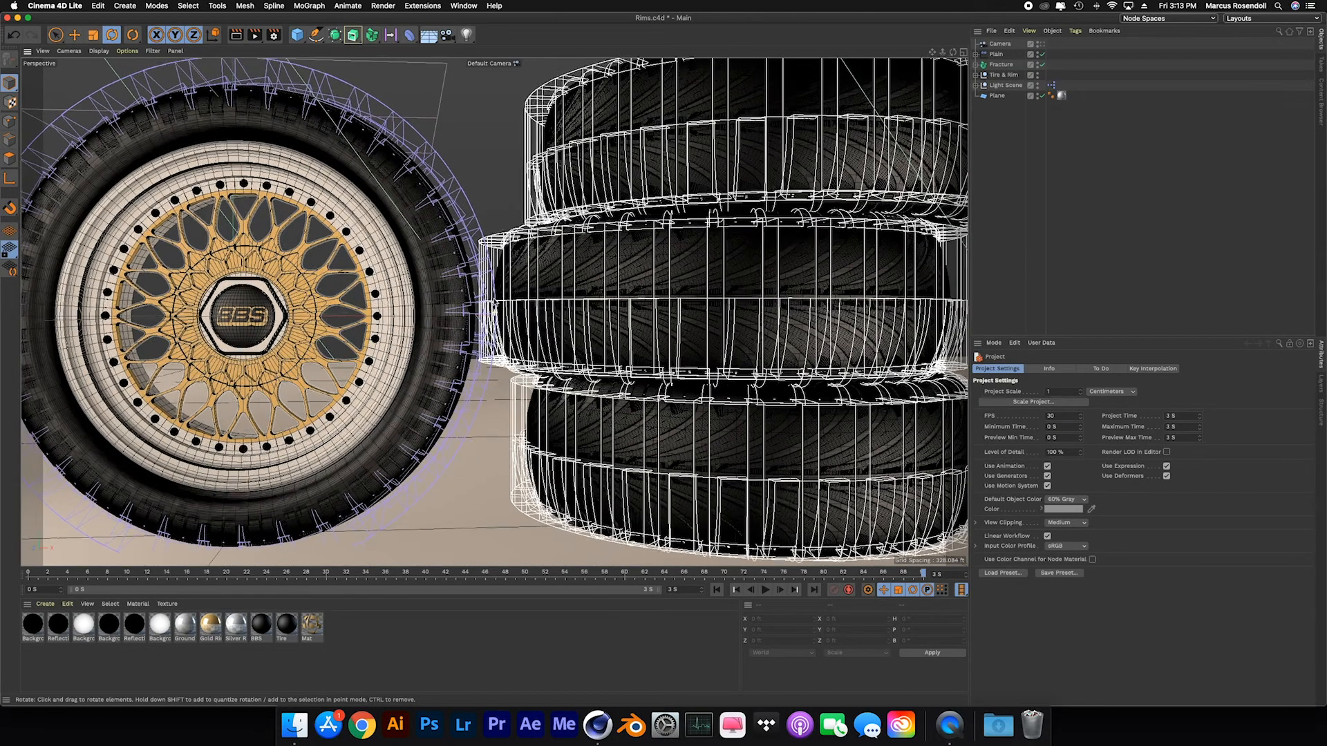
pyautogui.keyDown('alt'); pyautogui.moveTo(494, 304); pyautogui.dragTo(567, 312); pyautogui.keyUp('alt')
pyautogui.scroll(5, 566, 310)
pyautogui.scroll(2, 566, 310)
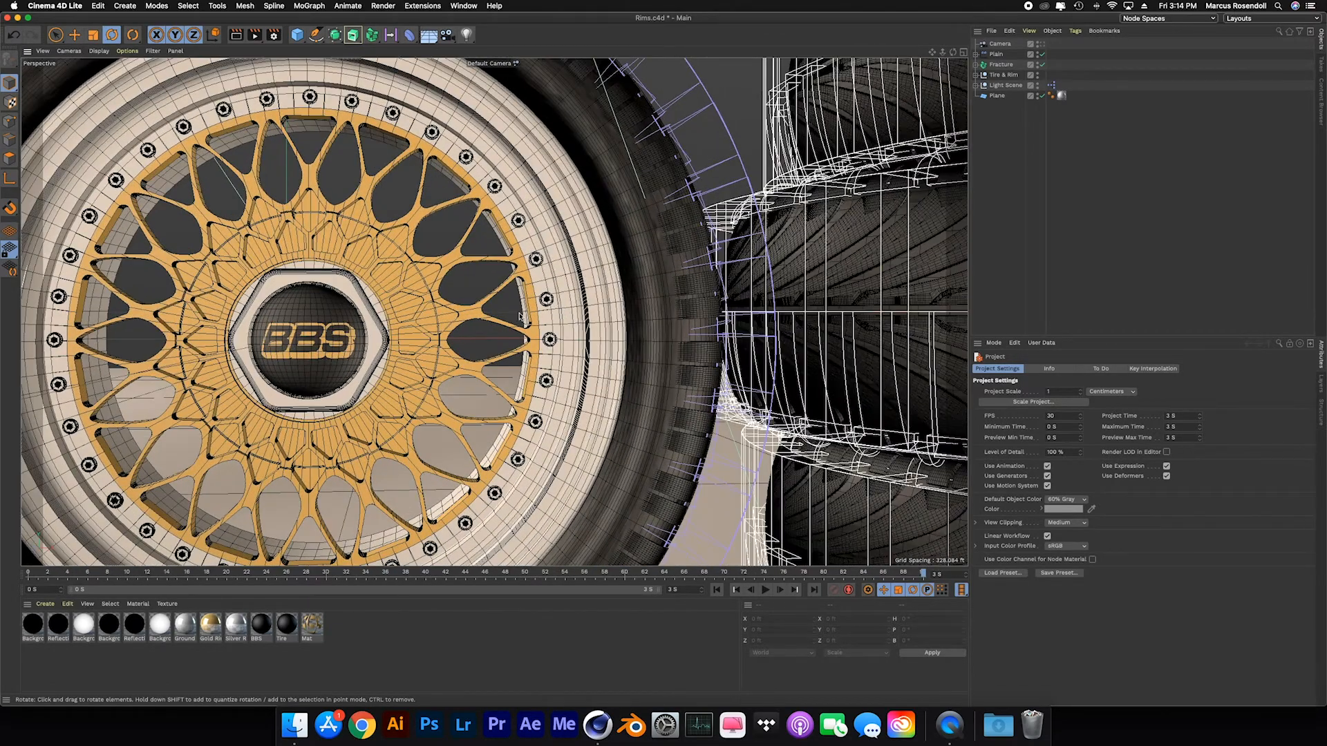
pyautogui.moveTo(558, 300)
pyautogui.keyDown('alt'); pyautogui.mouseDown()
pyautogui.moveTo(620, 304)
pyautogui.moveTo(652, 328)
pyautogui.mouseUp(); pyautogui.keyUp('alt')
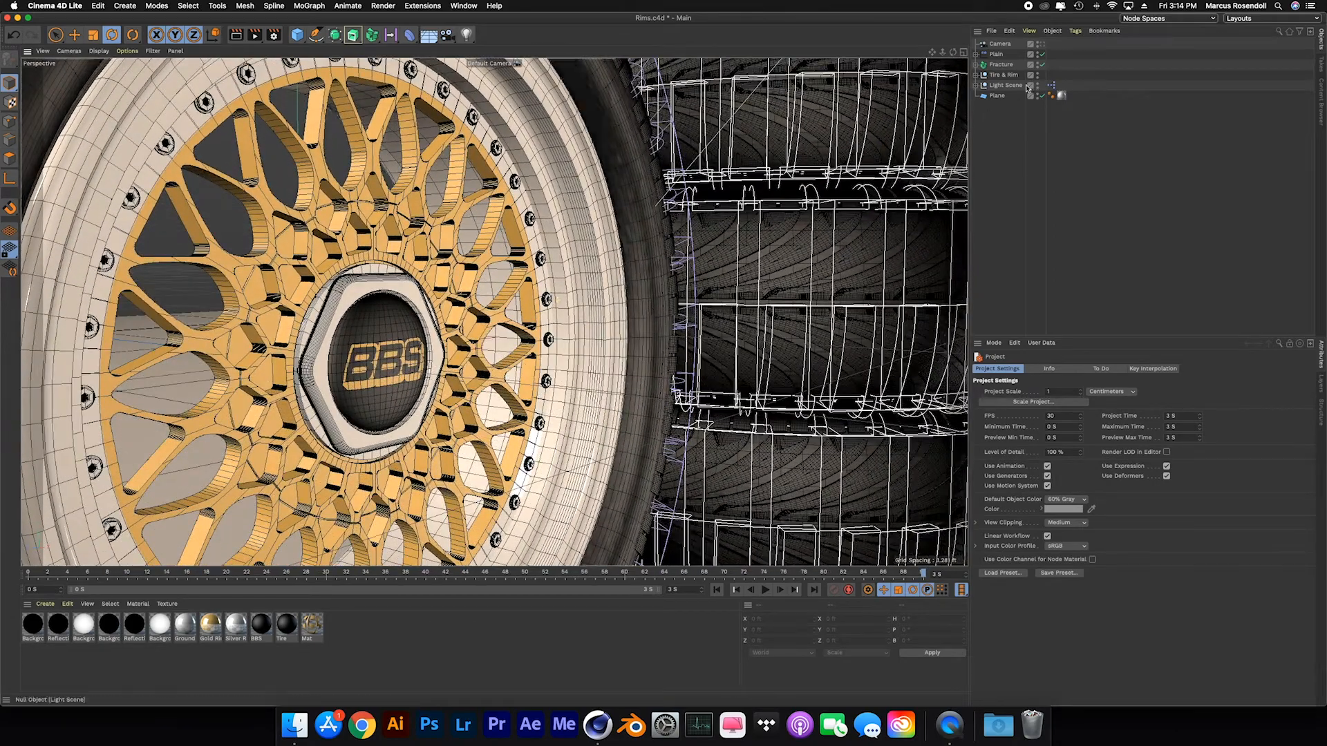
# Expand the Tire & Rim, Fracture and Plain hierarchies to show their child objects.
pyautogui.click(976, 76)
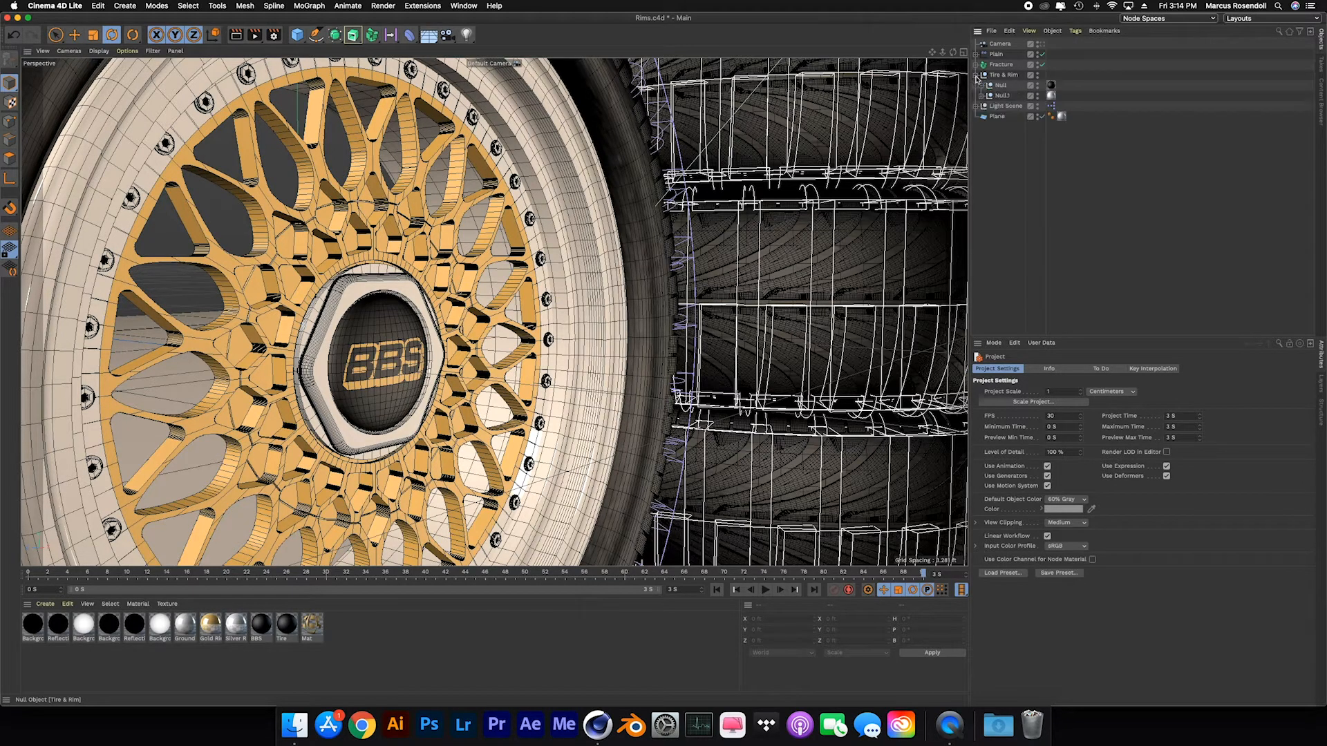
pyautogui.click(976, 76)
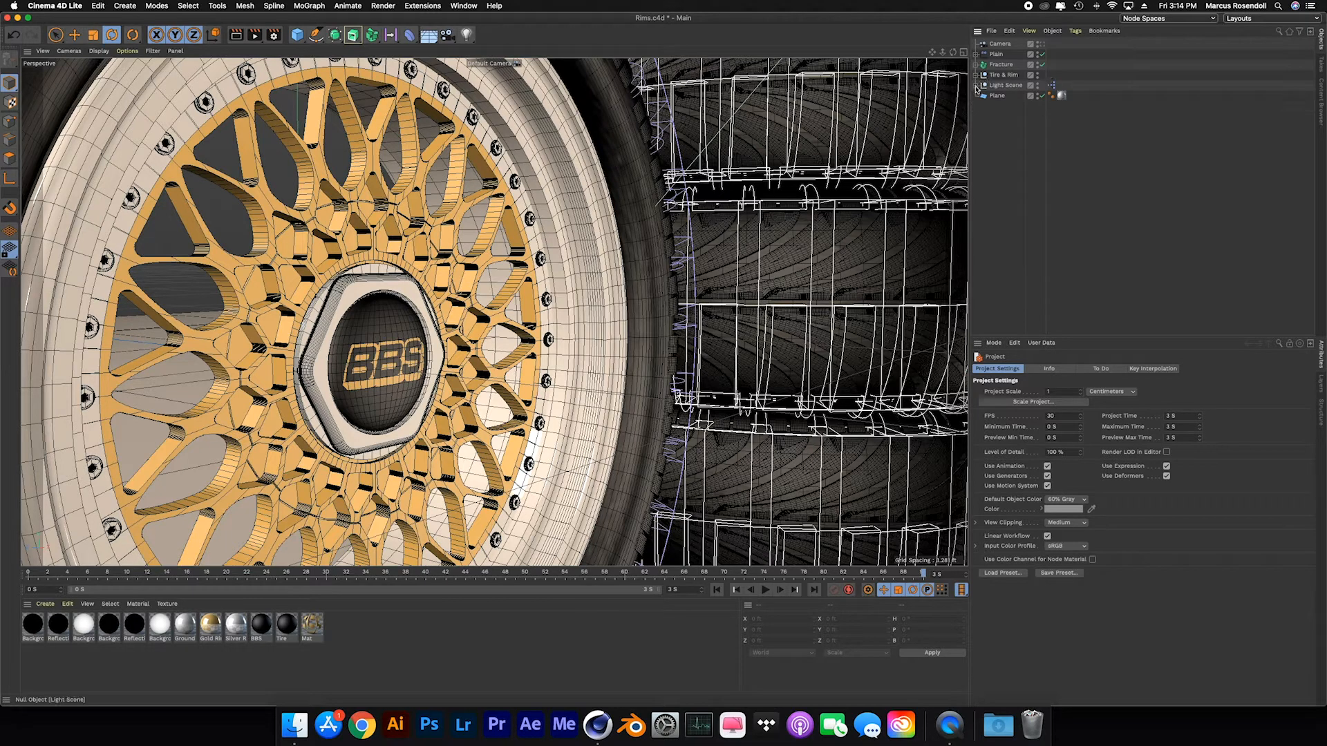
pyautogui.click(976, 76)
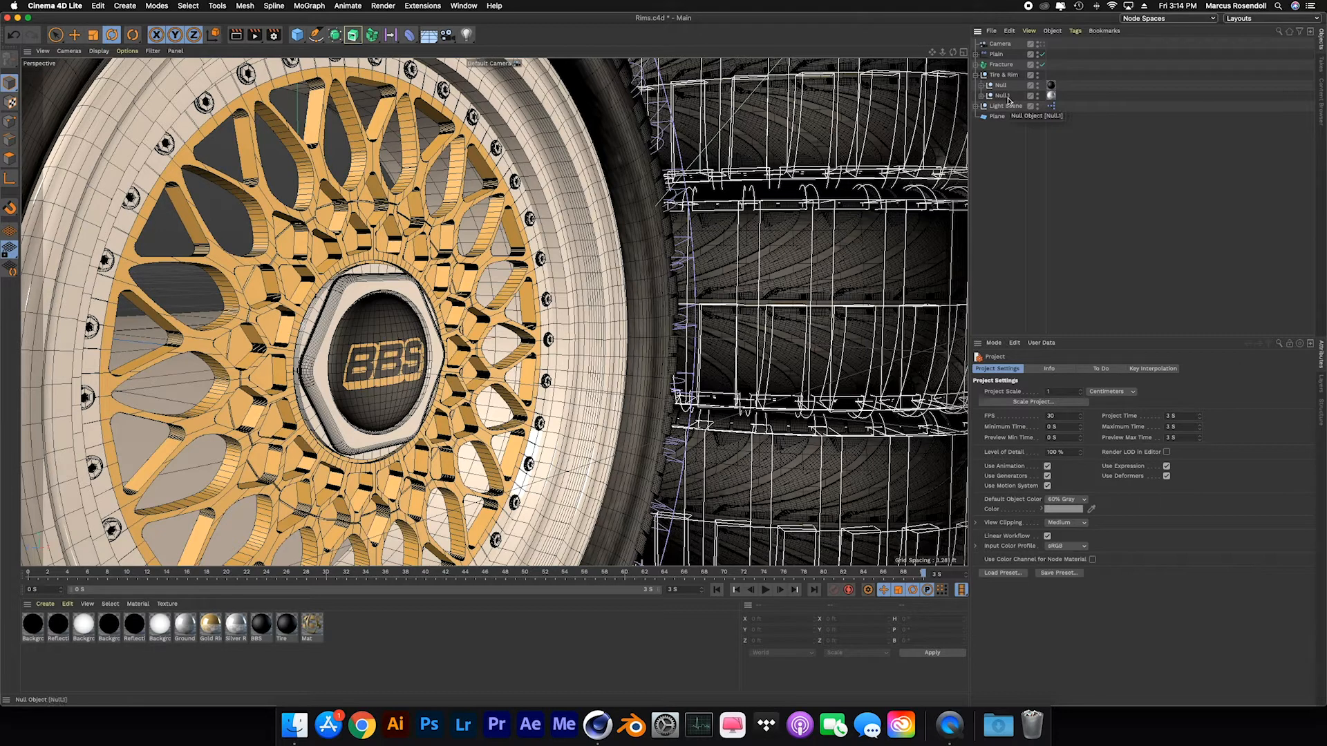
pyautogui.click(976, 64)
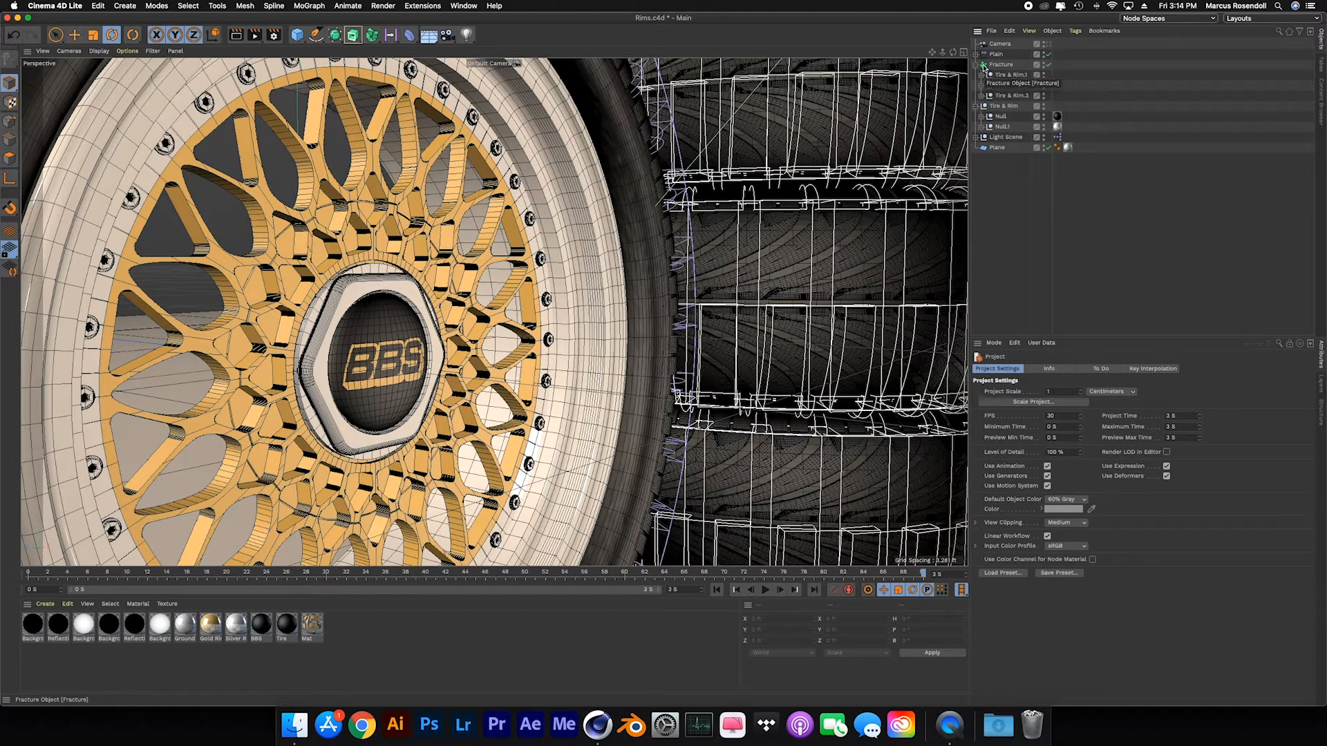
pyautogui.click(976, 54)
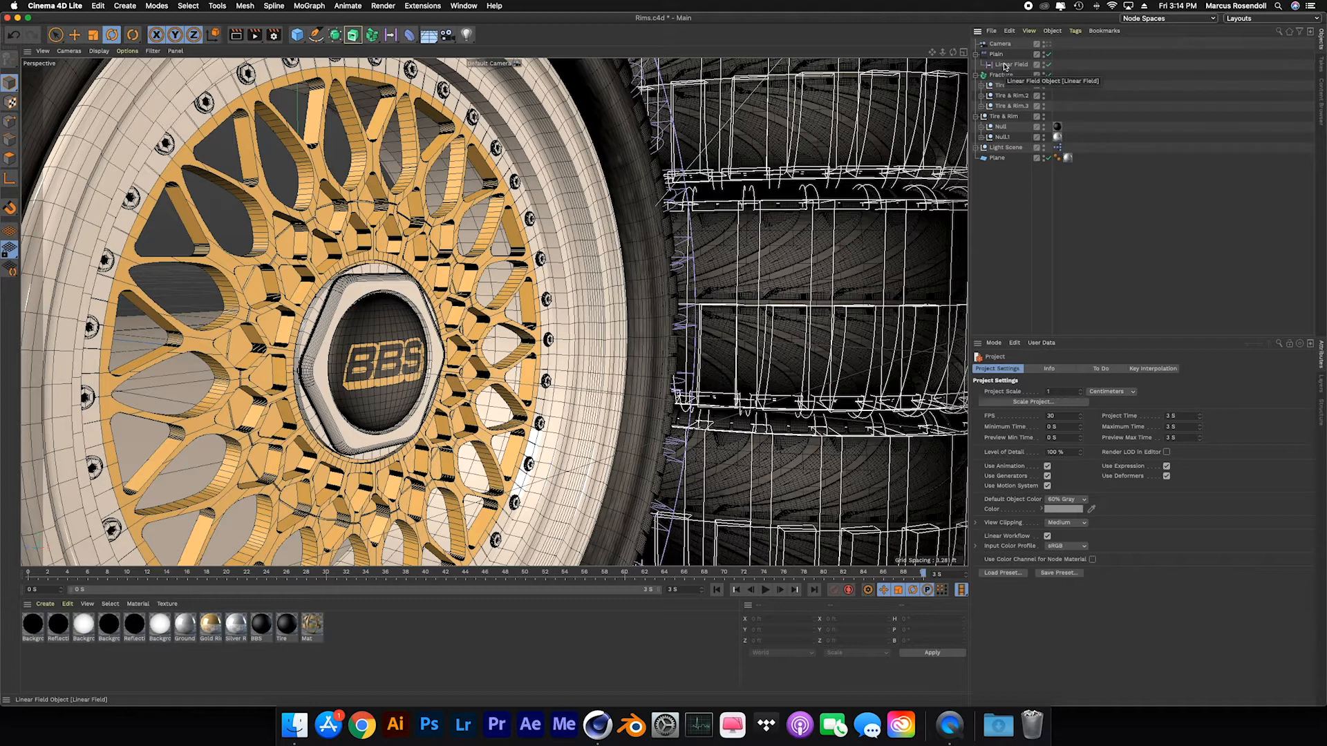
# Review the Plain effector's parameter and deformer settings, plus the coordinates of its Linear Field.
pyautogui.click(1005, 65)
pyautogui.click(996, 54)
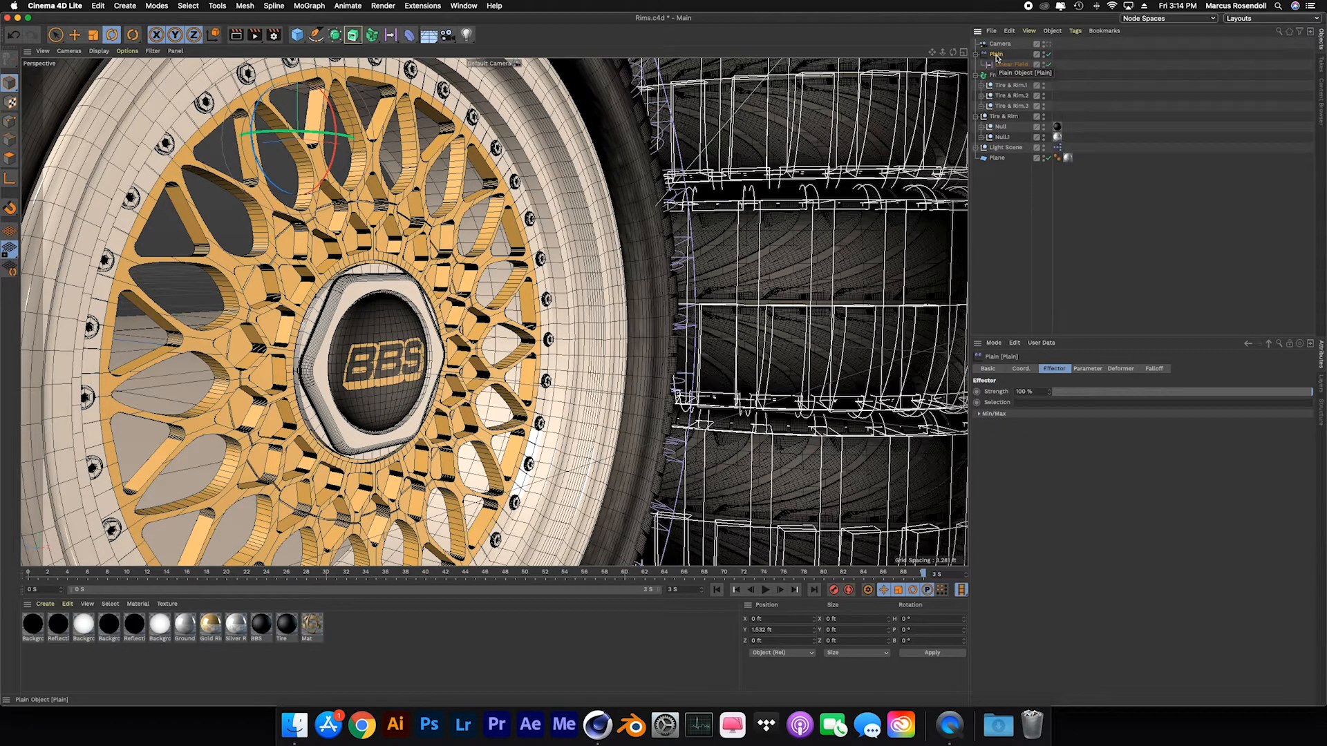
pyautogui.click(1084, 369)
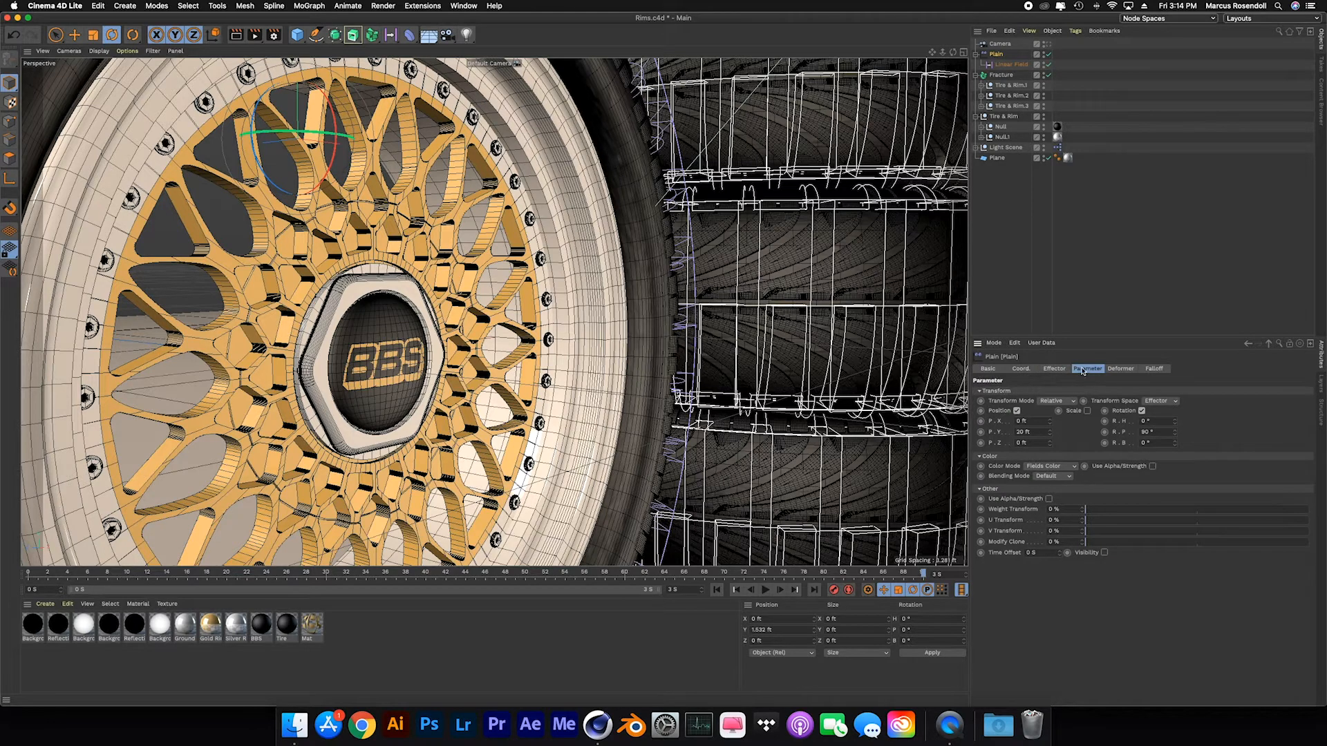
pyautogui.click(1115, 370)
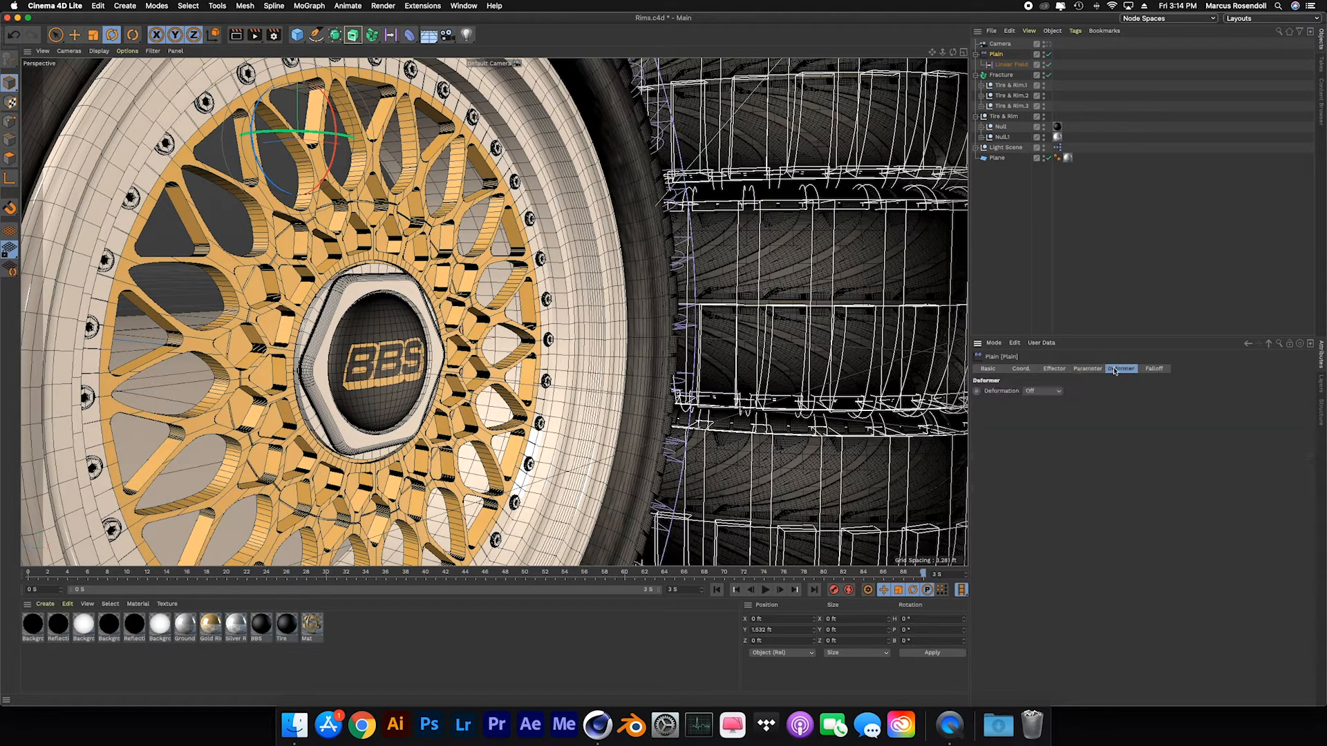
pyautogui.click(1012, 64)
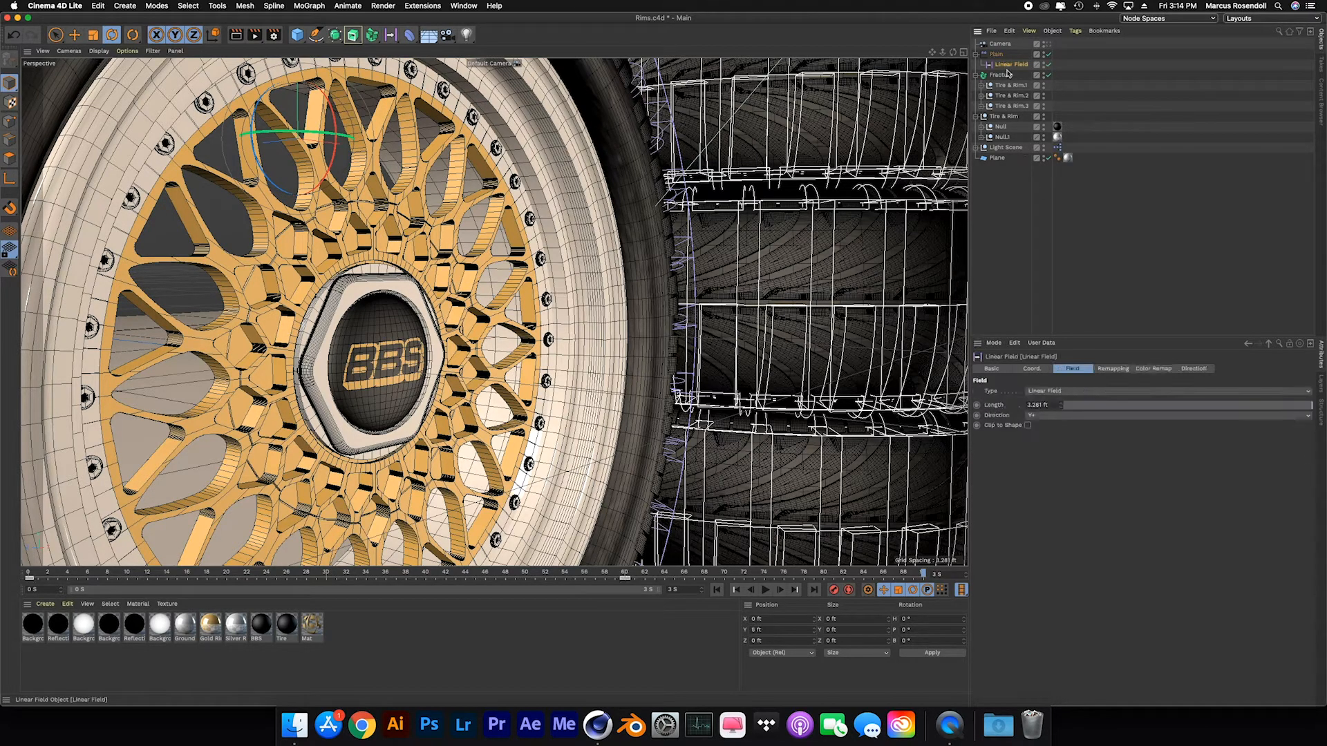
pyautogui.click(1045, 369)
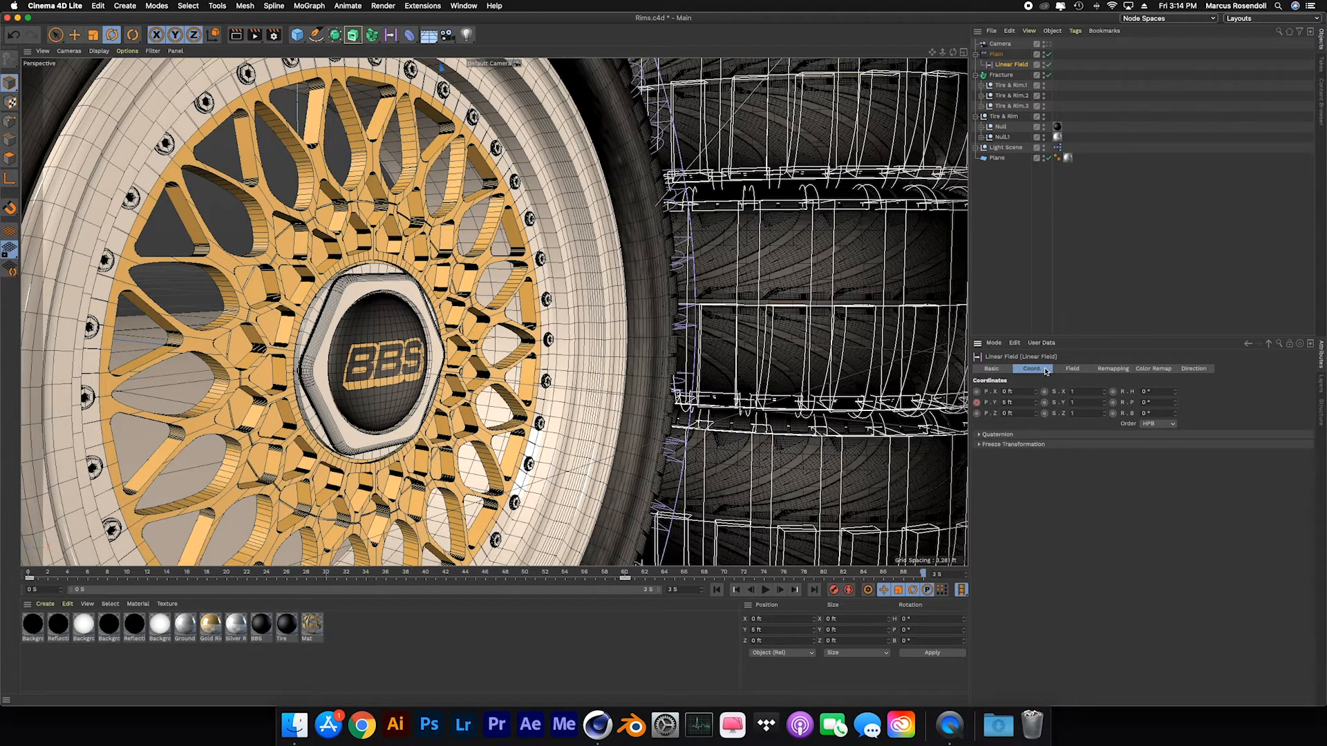
# Recheck the Plain effector's transform parameters and inspect its link in the Fracture object's effectors list.
pyautogui.click(997, 54)
pyautogui.click(1054, 369)
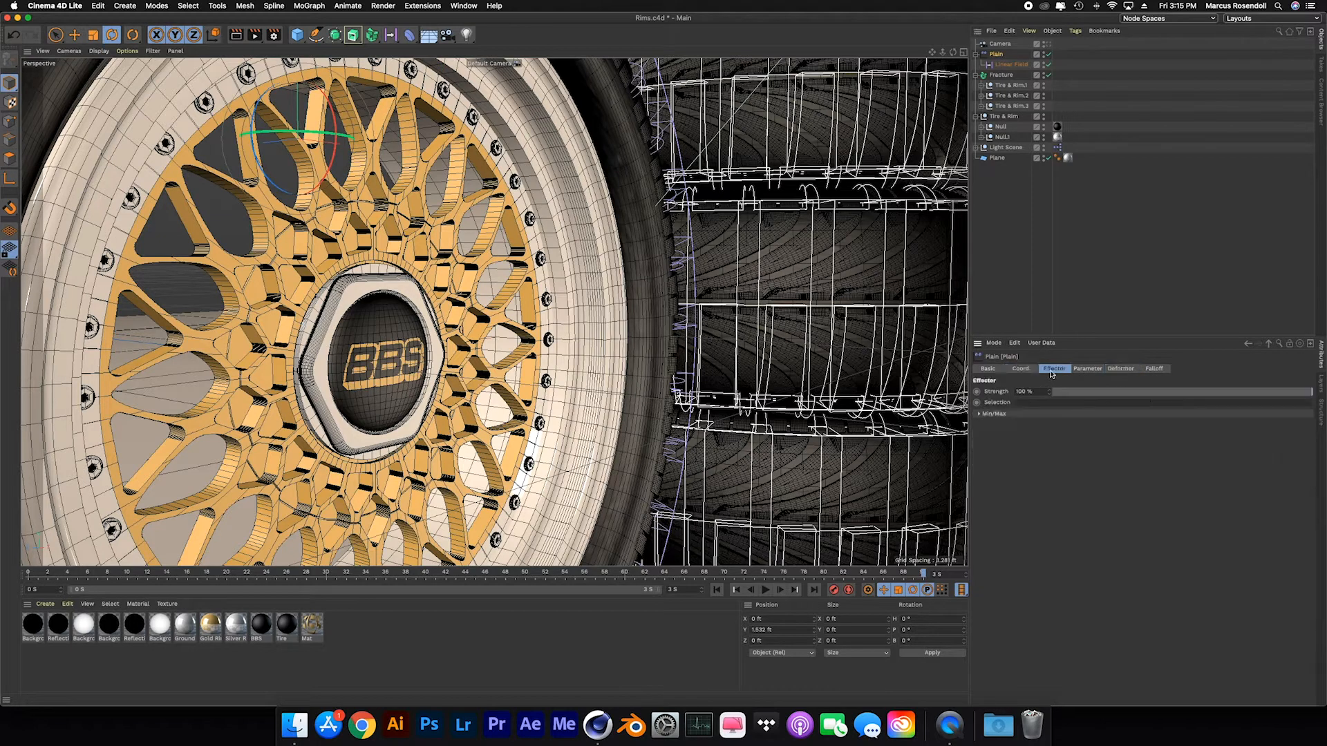
pyautogui.click(1086, 369)
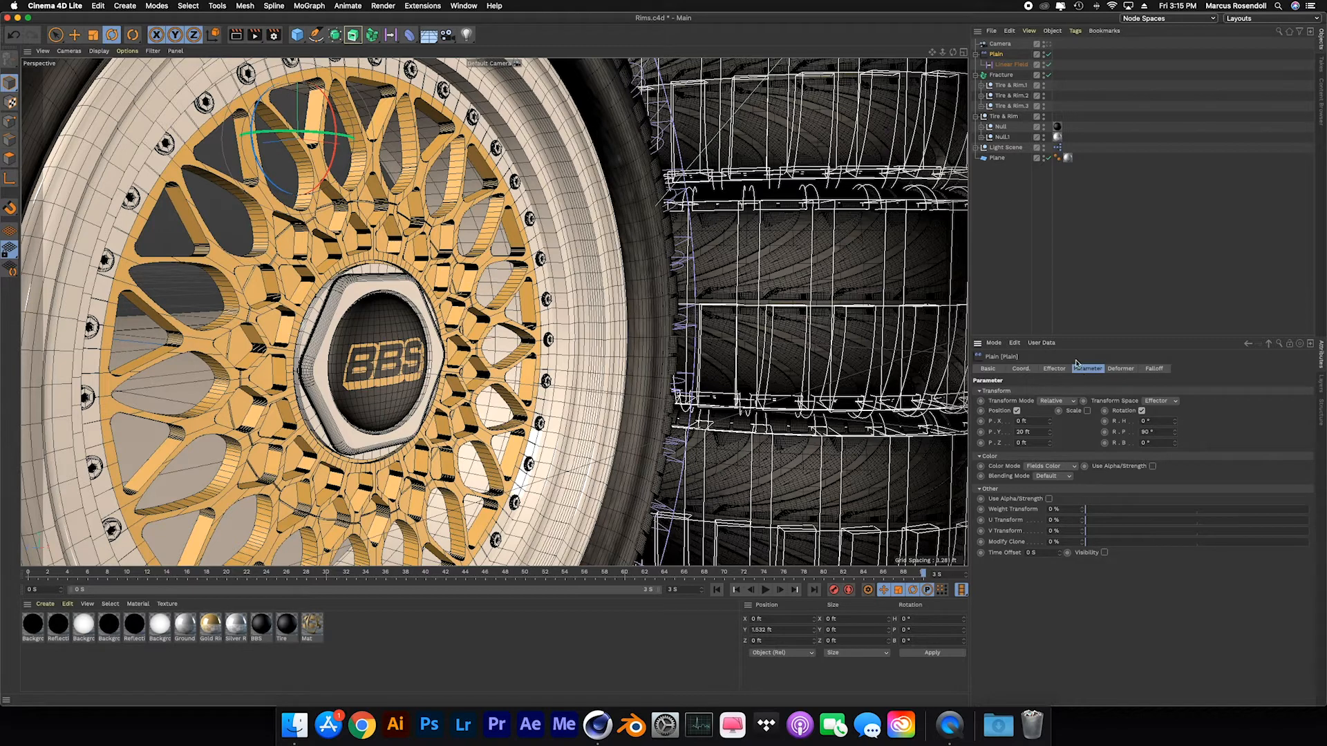
pyautogui.click(1001, 75)
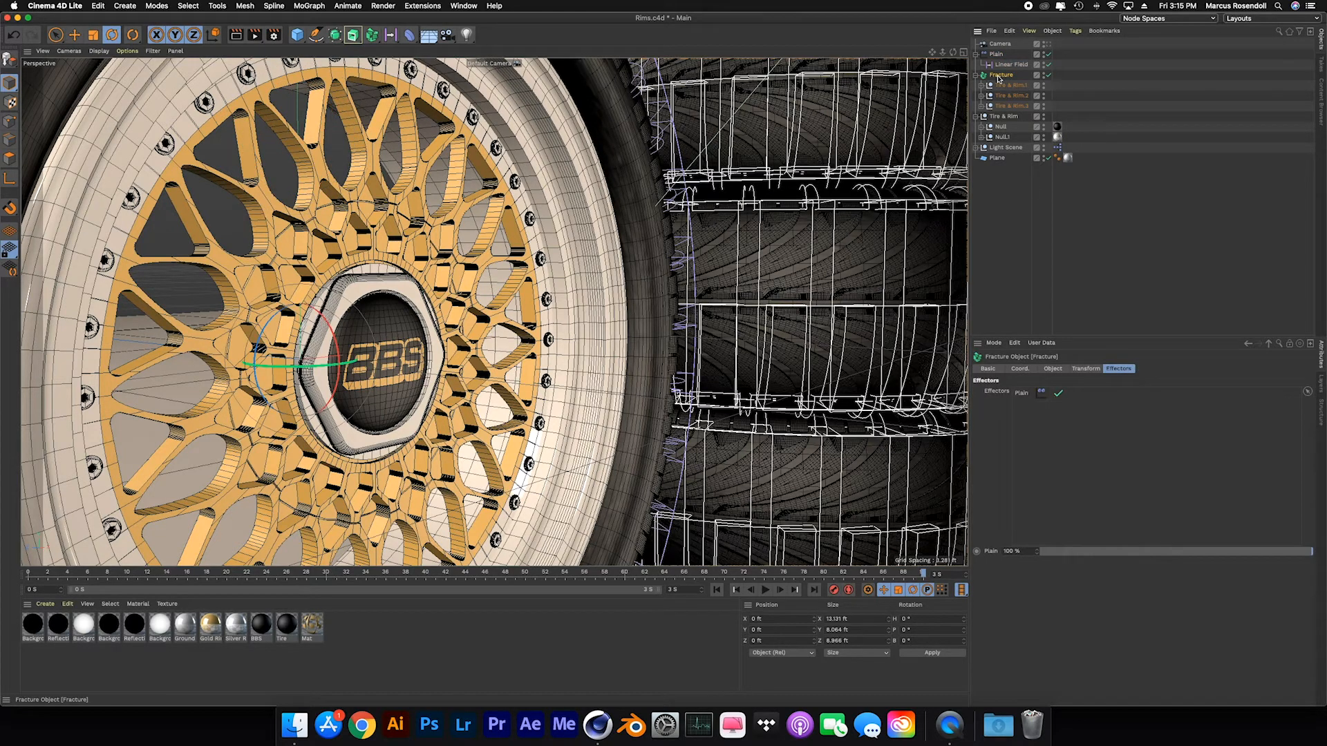
pyautogui.click(1022, 393)
pyautogui.doubleClick(1022, 393)
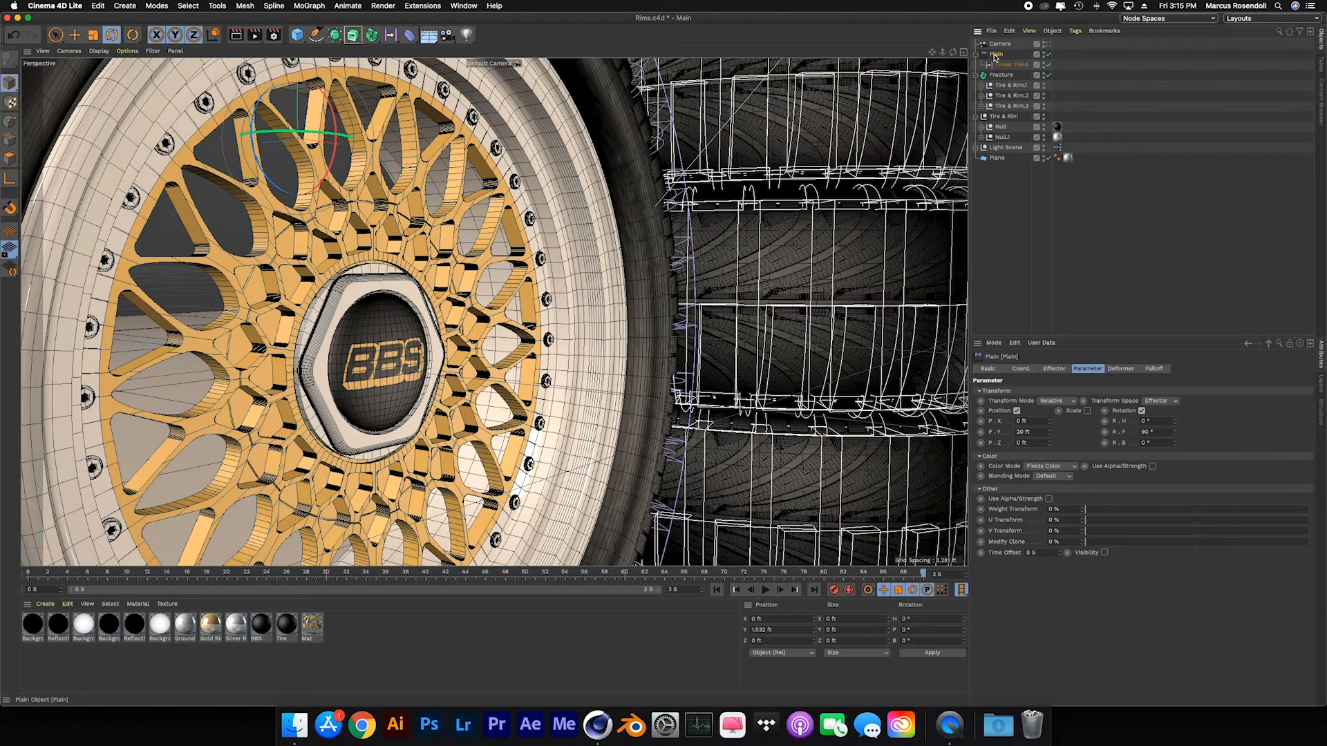
# Show the Linear Field's coordinates, scrub its animation back to frame 0, and return to the final frame.
pyautogui.click(1001, 75)
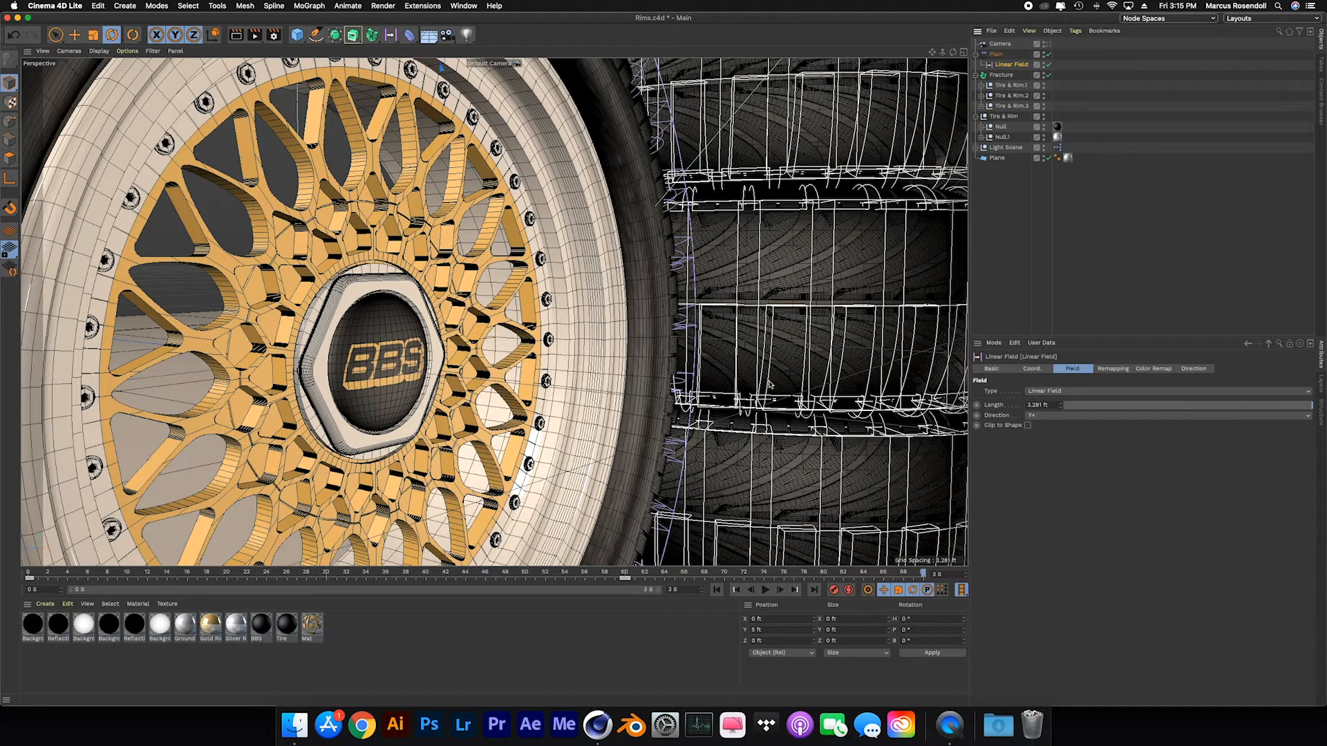
pyautogui.click(1032, 369)
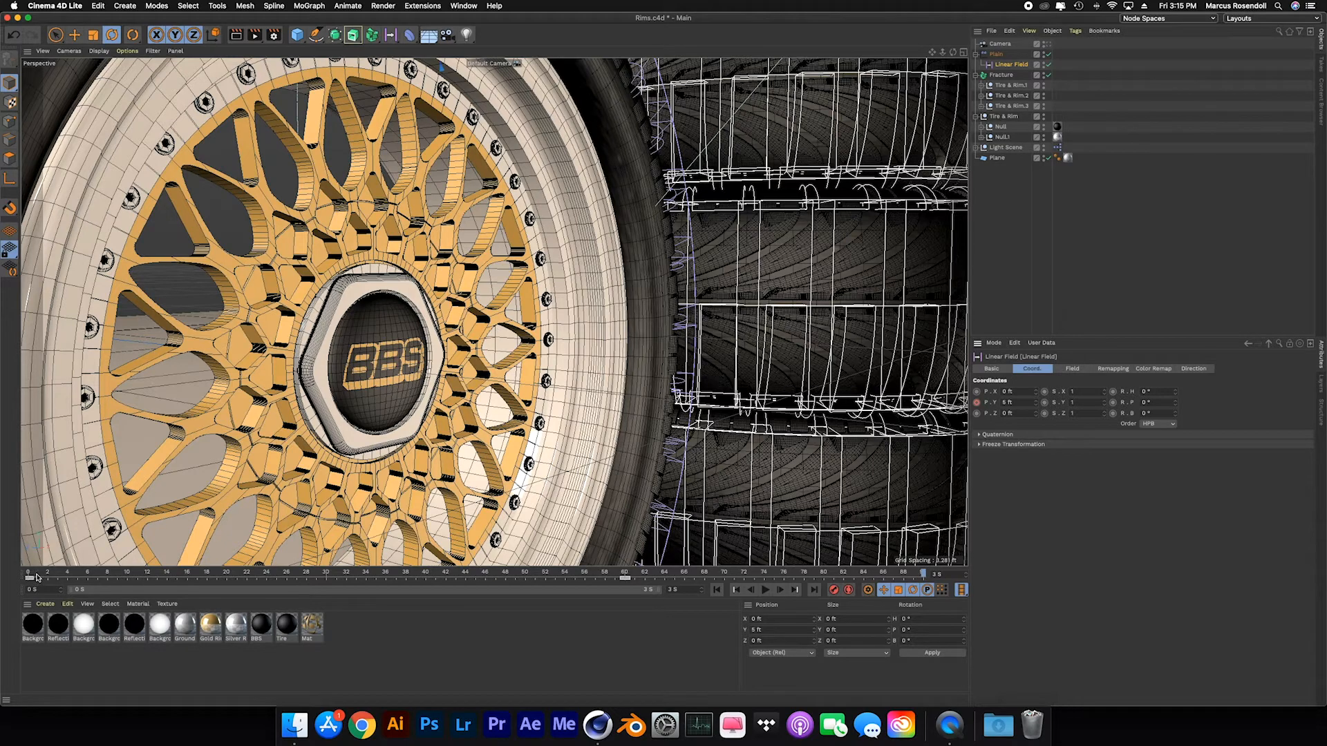
pyautogui.moveTo(35, 576); pyautogui.dragTo(345, 571)
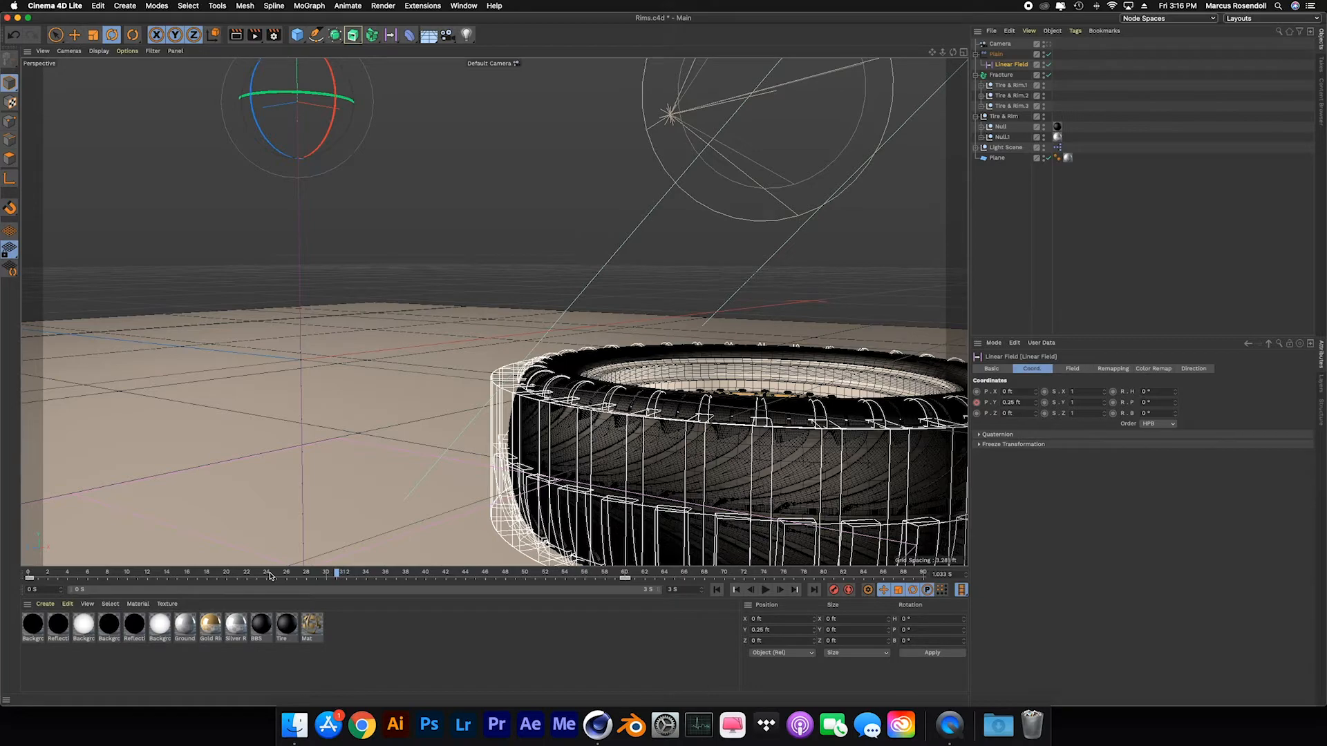
pyautogui.moveTo(238, 576); pyautogui.dragTo(28, 575)
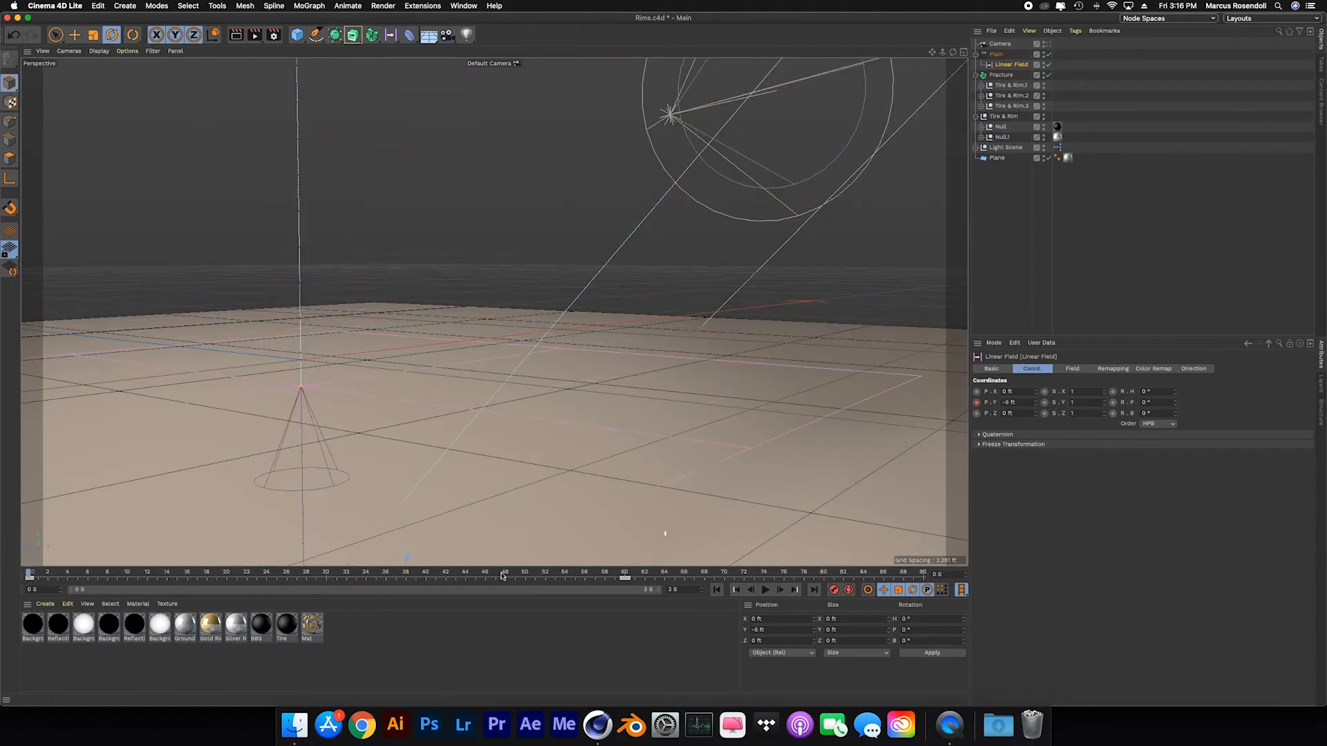
pyautogui.click(915, 576)
pyautogui.click(924, 575)
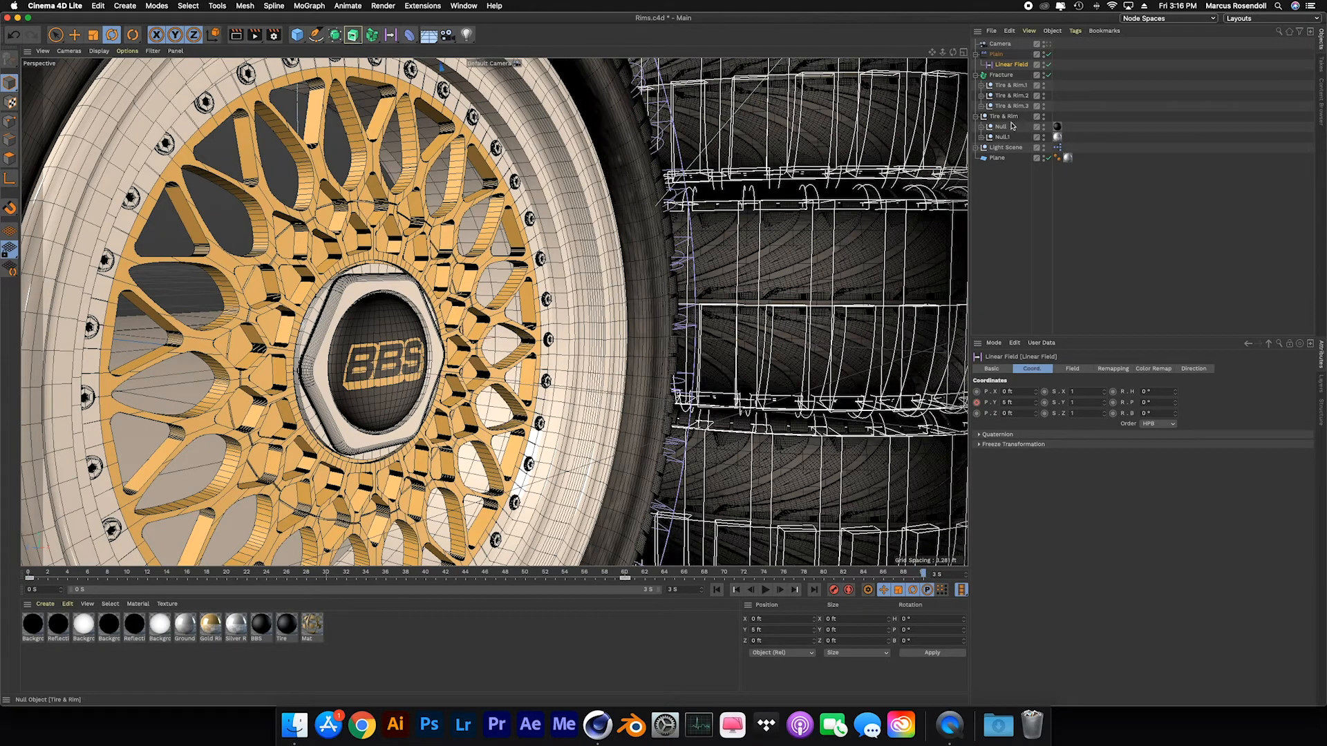
# Inspect the coordinates and keyframes of Tire & Rim.1, Tire & Rim.2, Tire & Rim.3 and the standing Tire & Rim null.
pyautogui.click(1014, 86)
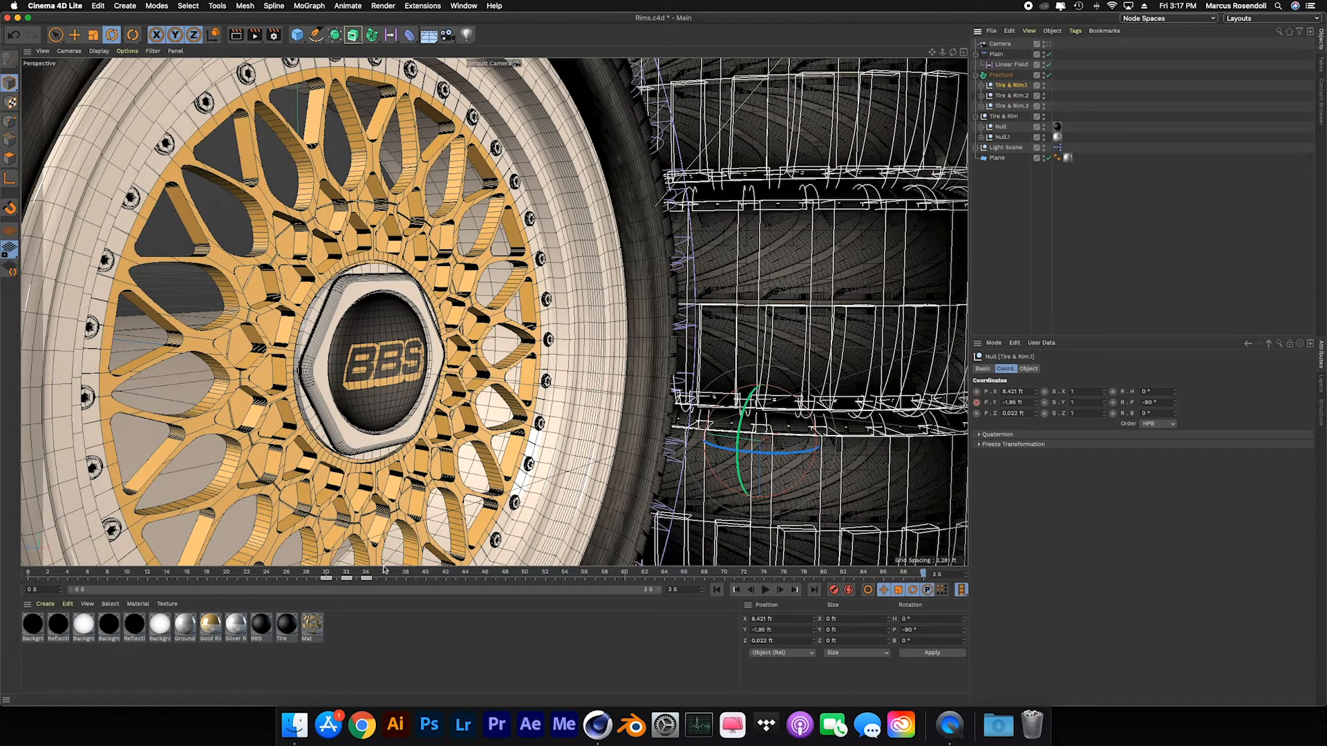
pyautogui.click(1021, 96)
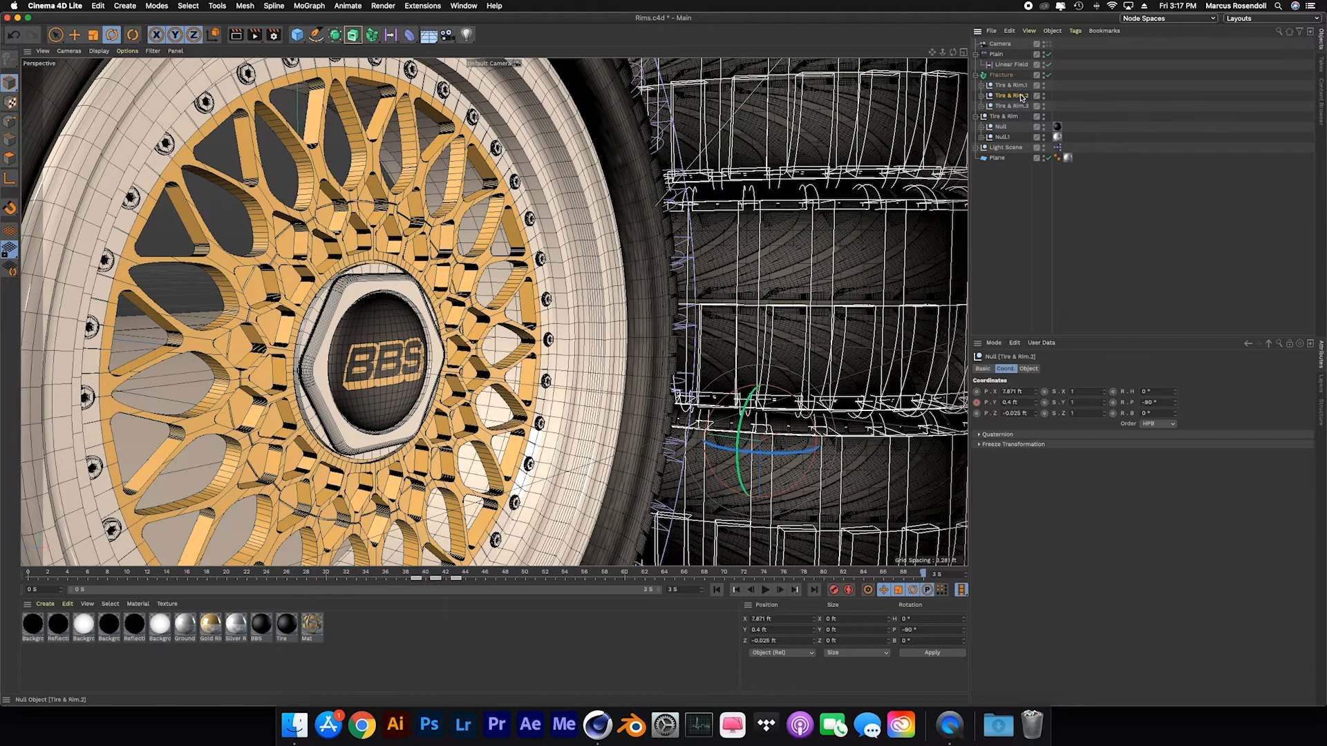
pyautogui.click(74, 35)
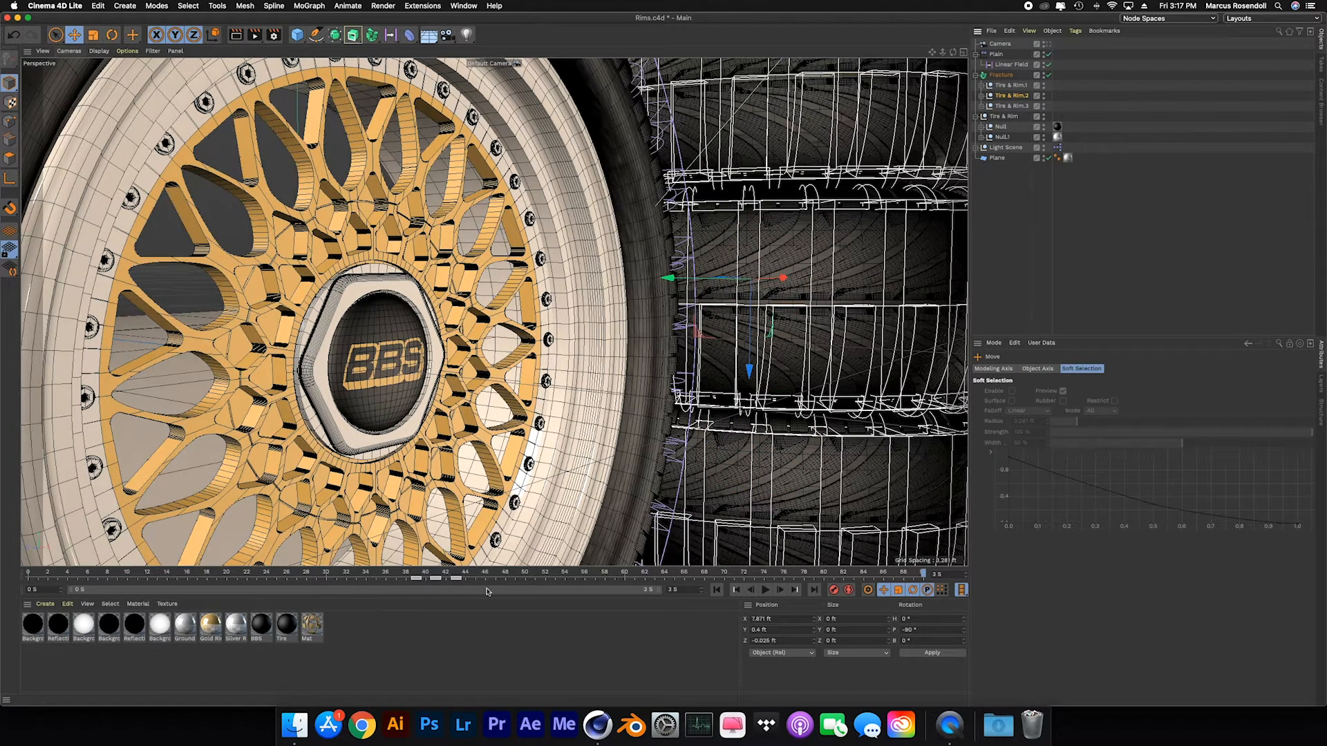
pyautogui.click(1014, 107)
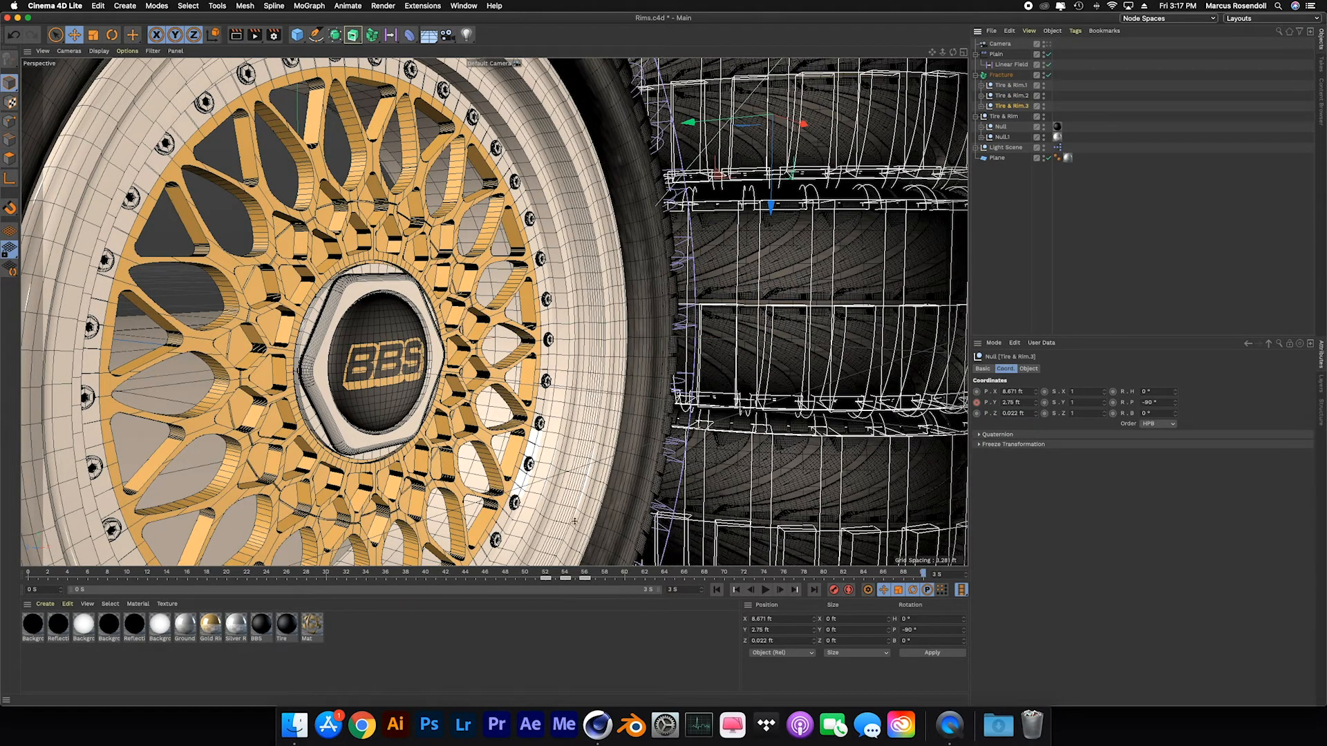
pyautogui.click(1006, 116)
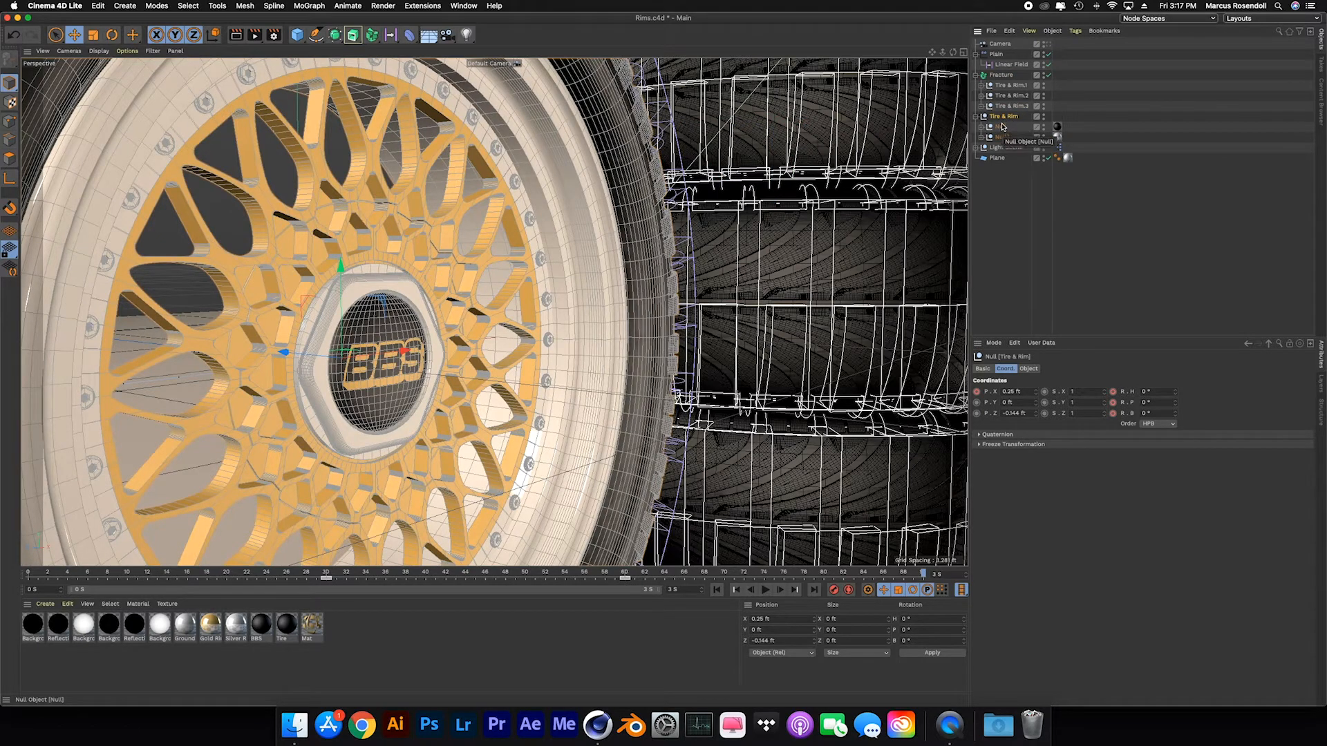
# Collapse the Fracture group and compare the coordinates of the two child nulls under Tire & Rim.
pyautogui.click(976, 75)
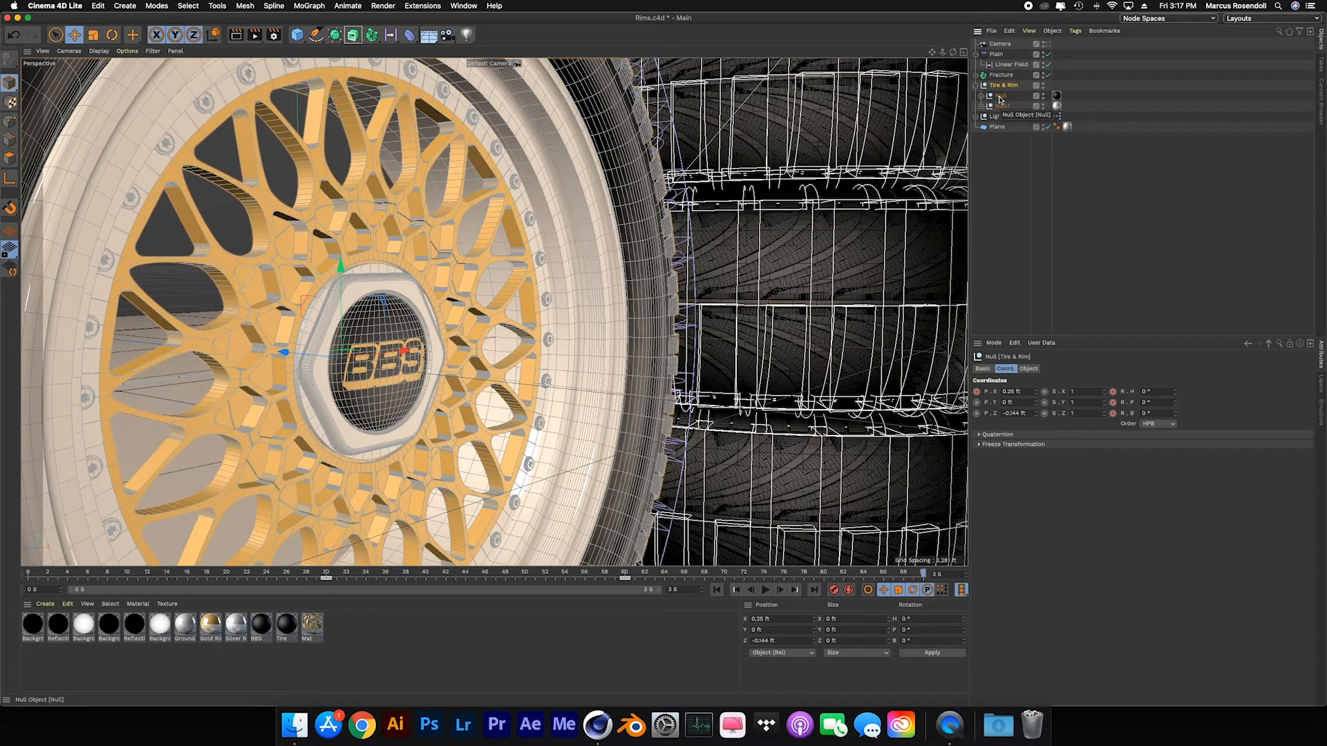
pyautogui.click(1000, 96)
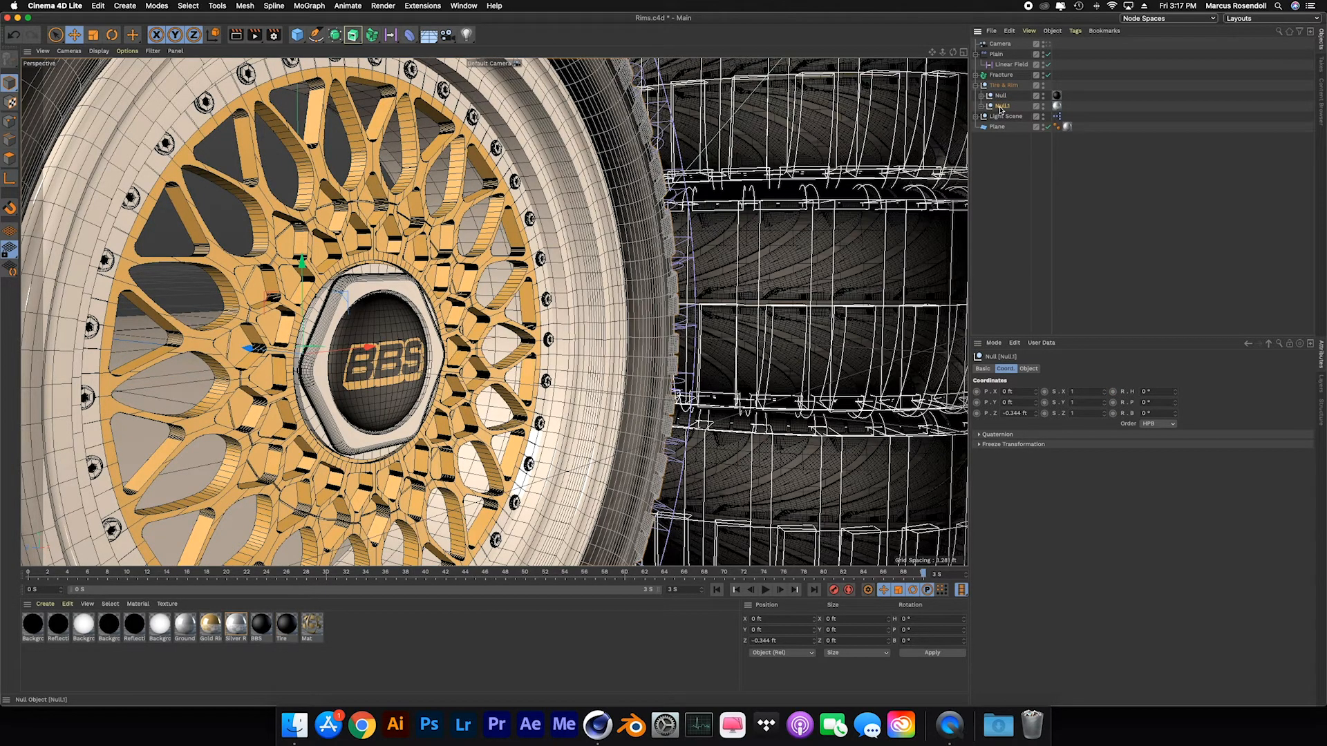
pyautogui.click(1000, 107)
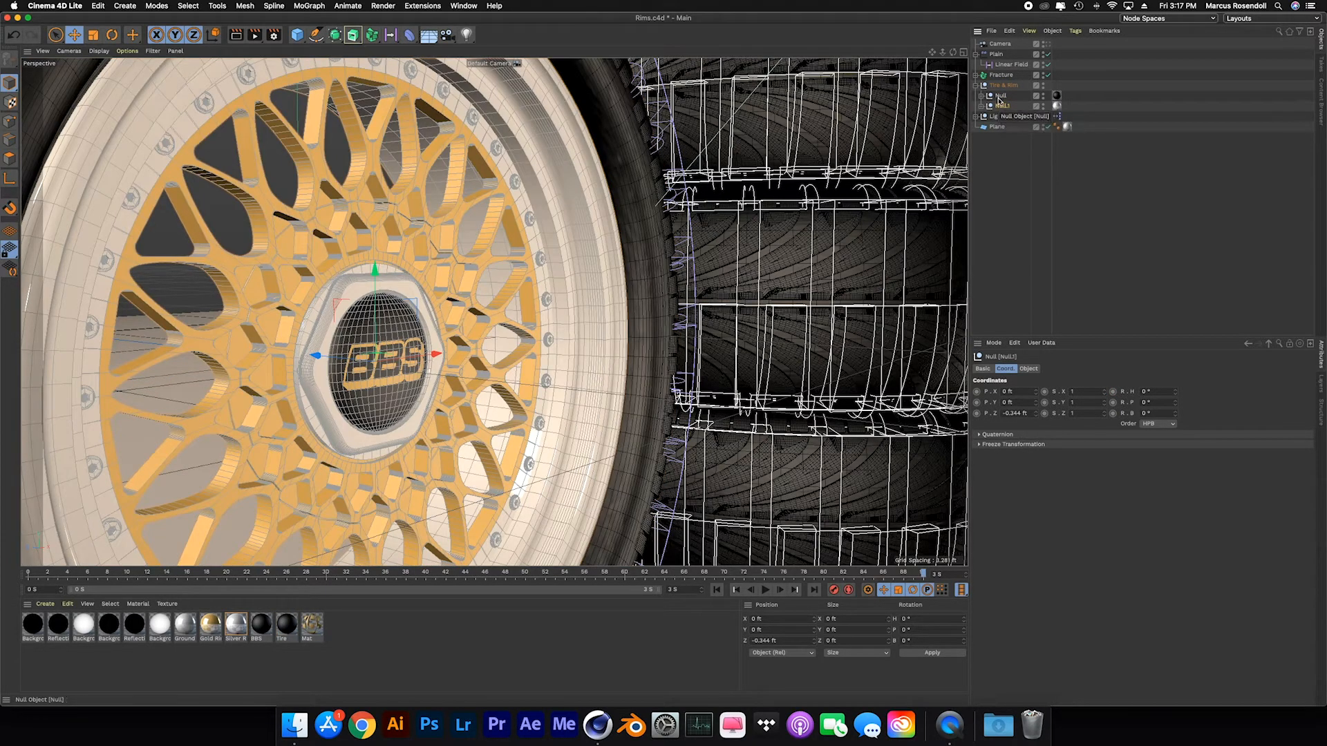
pyautogui.click(999, 96)
# Examine the tire null's nested structure down to the Bend deformers inside Null.36, and collapse it again.
pyautogui.click(981, 97)
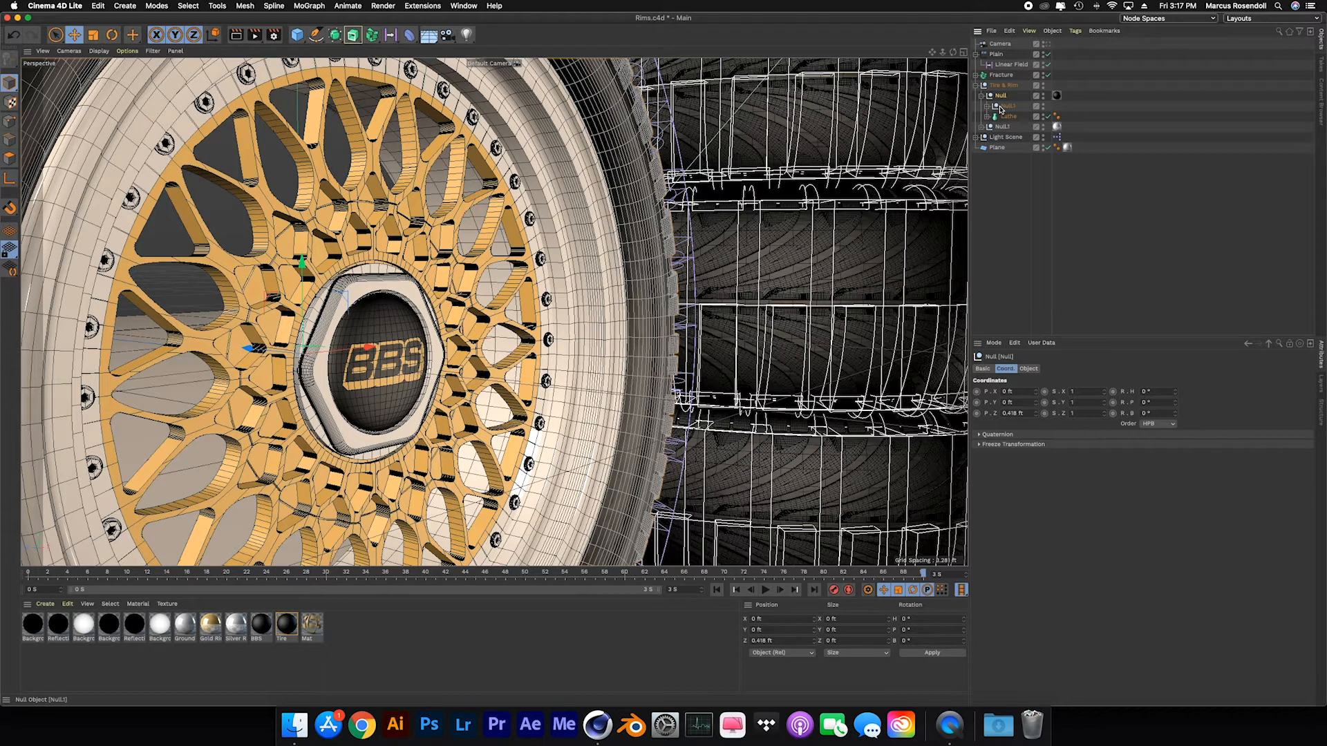
pyautogui.click(988, 107)
pyautogui.click(1015, 117)
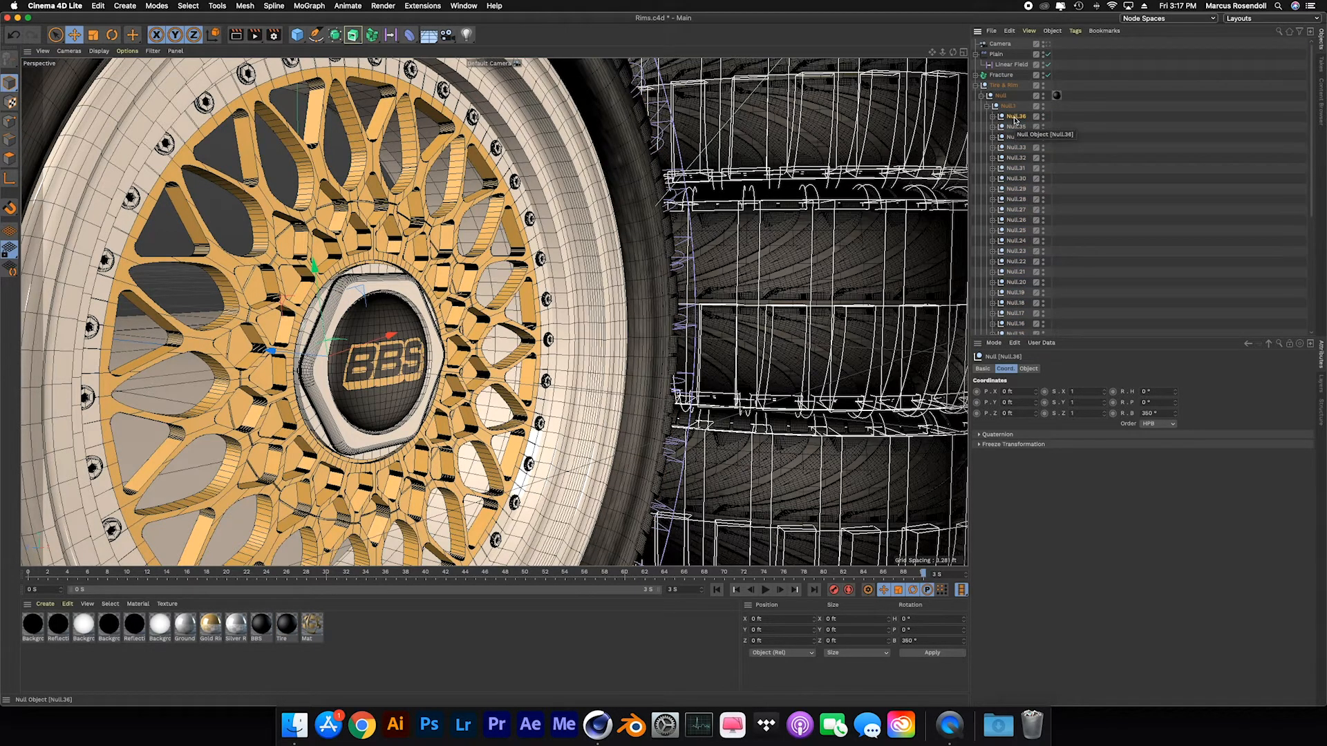
pyautogui.click(994, 117)
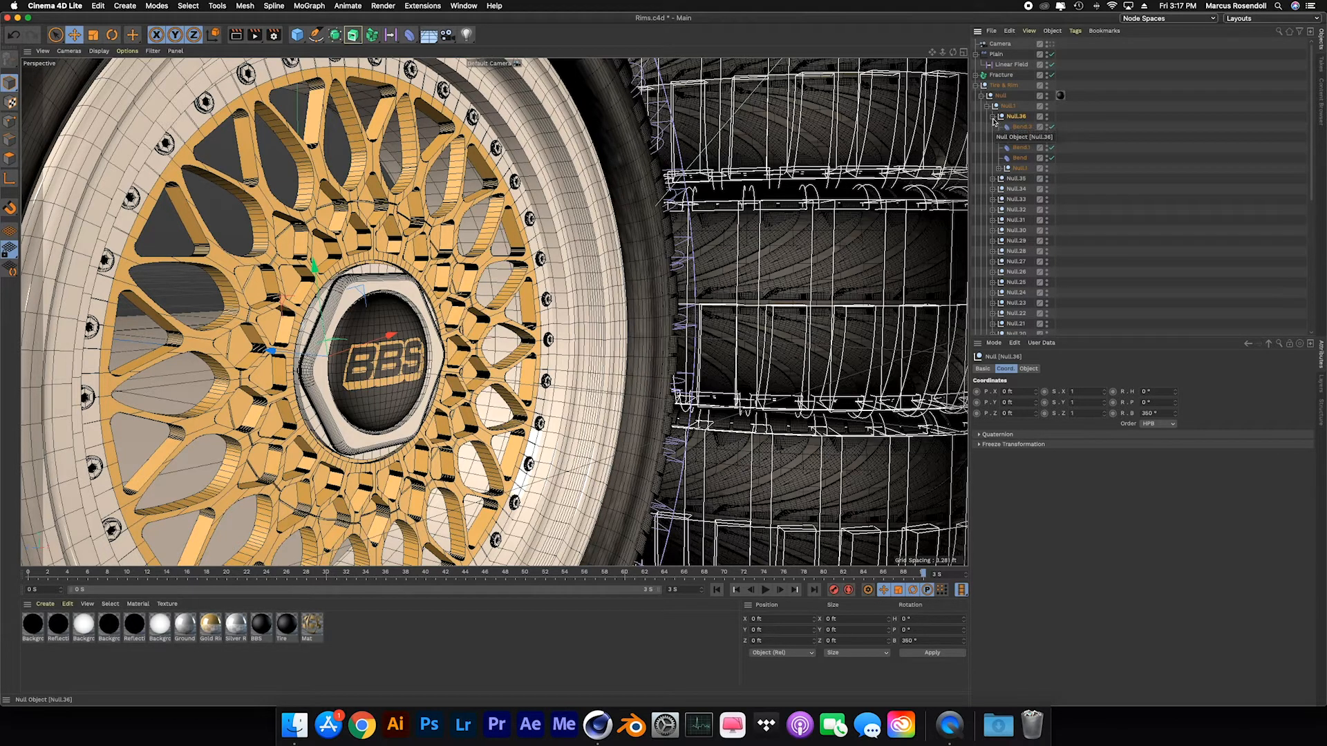
pyautogui.click(993, 117)
pyautogui.click(986, 107)
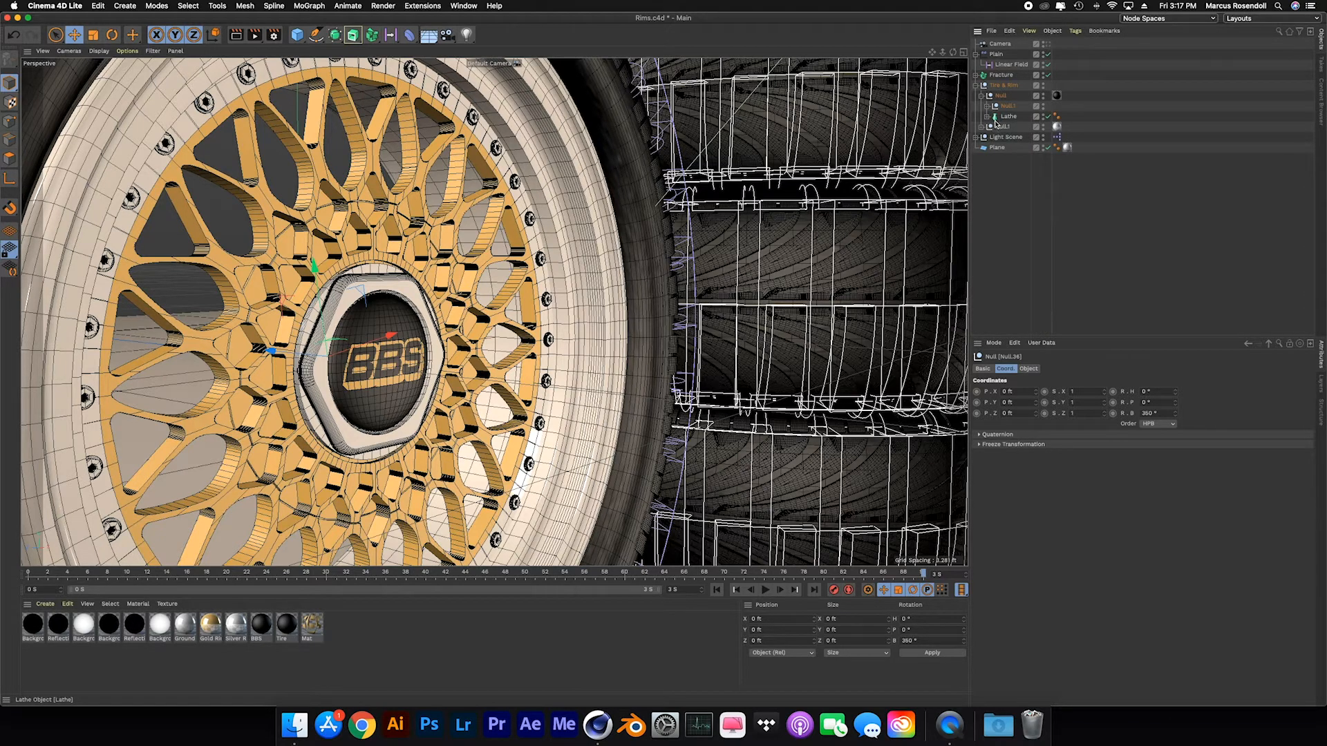
pyautogui.click(982, 97)
# Open the rim null under Tire & Rim and examine the standing wheel's rim closely in the Front view.
pyautogui.click(1003, 107)
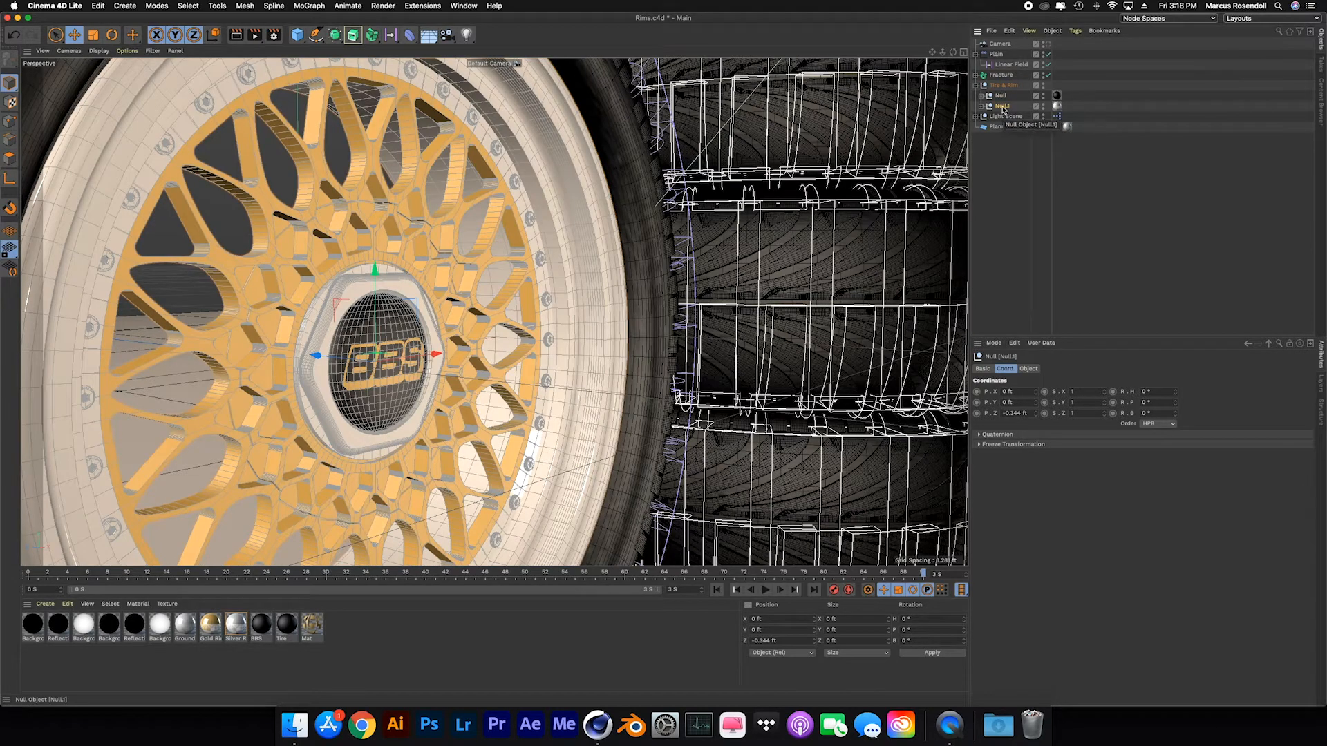
pyautogui.click(983, 107)
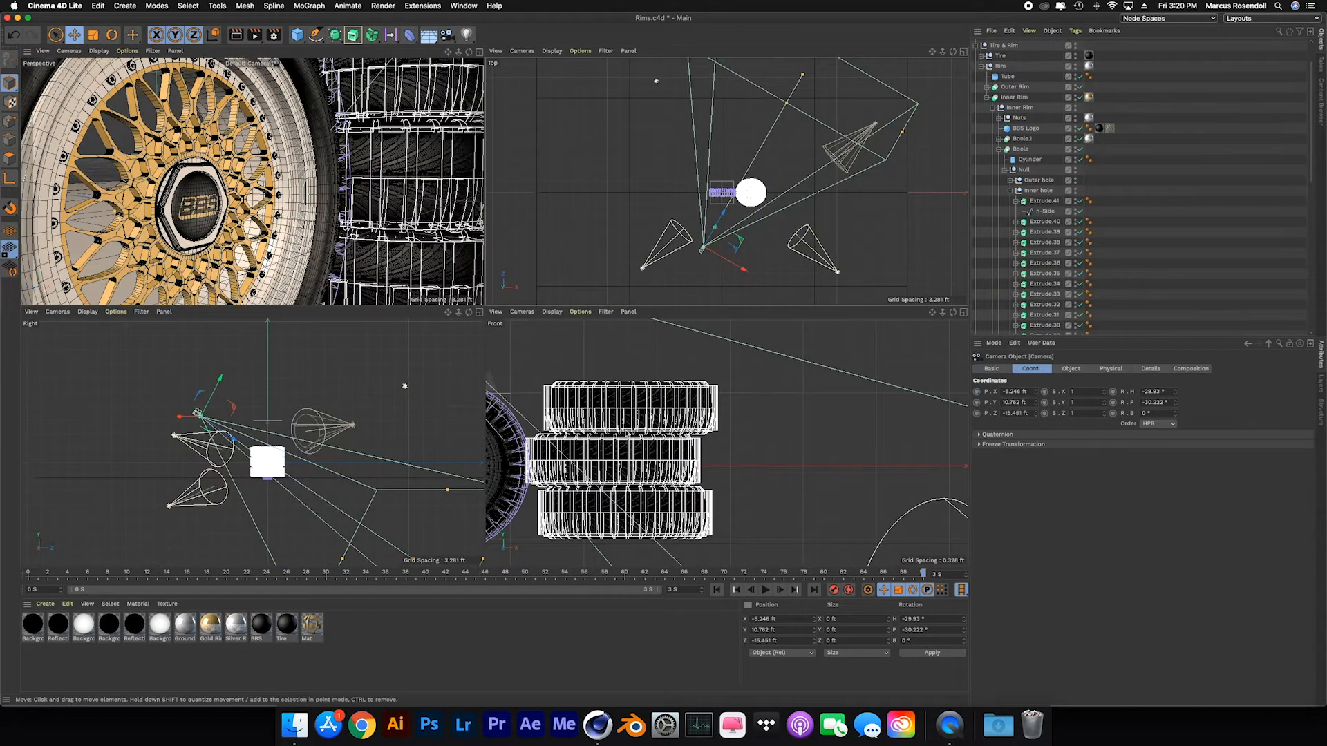
pyautogui.scroll(5, 726, 442)
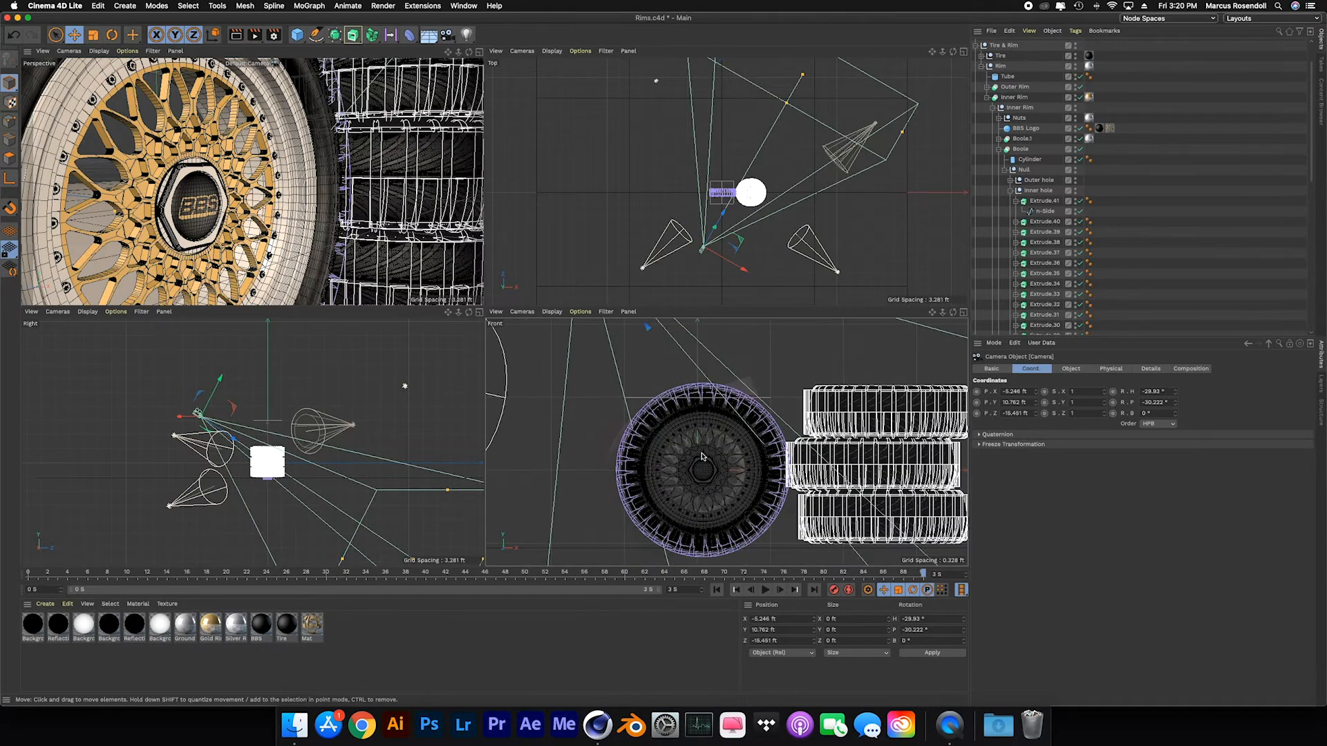
pyautogui.scroll(3, 701, 457)
pyautogui.scroll(4, 701, 457)
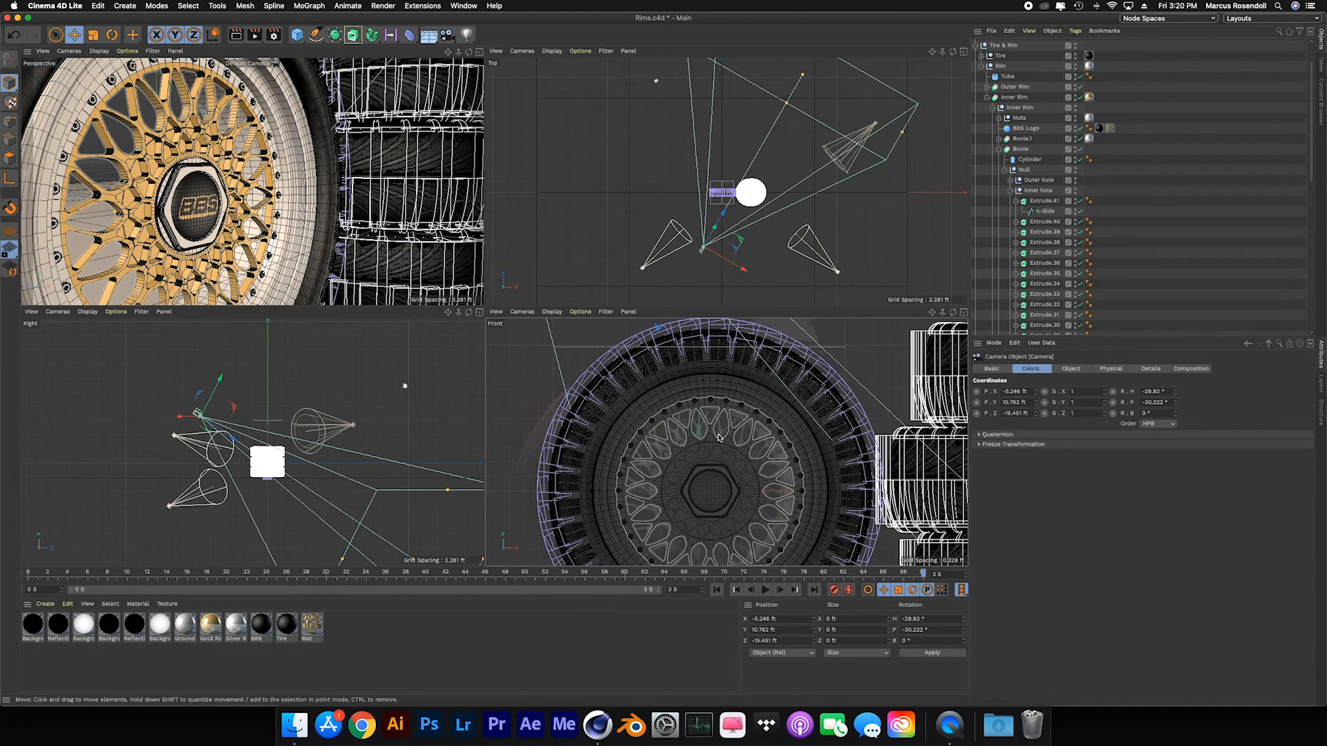
pyautogui.scroll(4, 708, 440)
pyautogui.scroll(3, 709, 440)
pyautogui.keyDown('alt'); pyautogui.moveTo(709, 440); pyautogui.dragTo(697, 382, button='middle'); pyautogui.keyUp('alt')
# Inspect Extrude.41 and its n-Side spline in the Inner hole group, with the Spline Pen activated.
pyautogui.click(1046, 211)
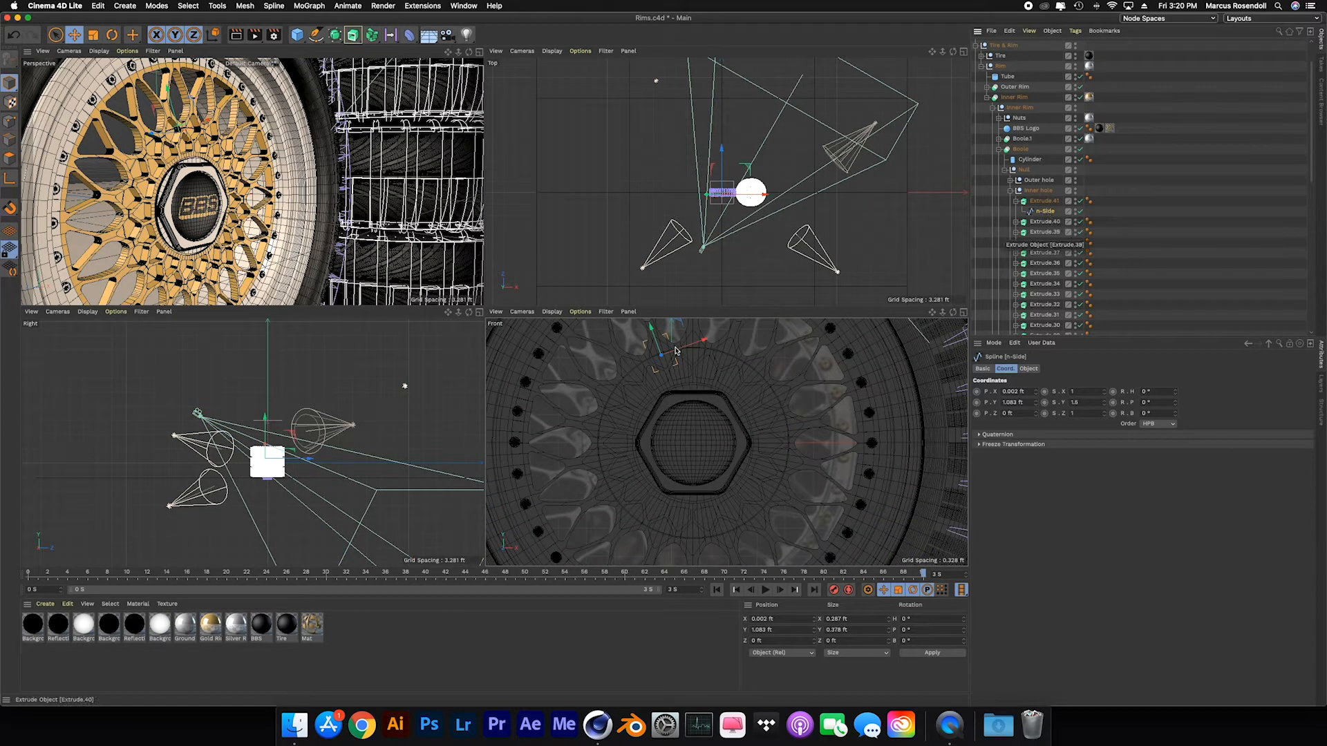
pyautogui.click(315, 35)
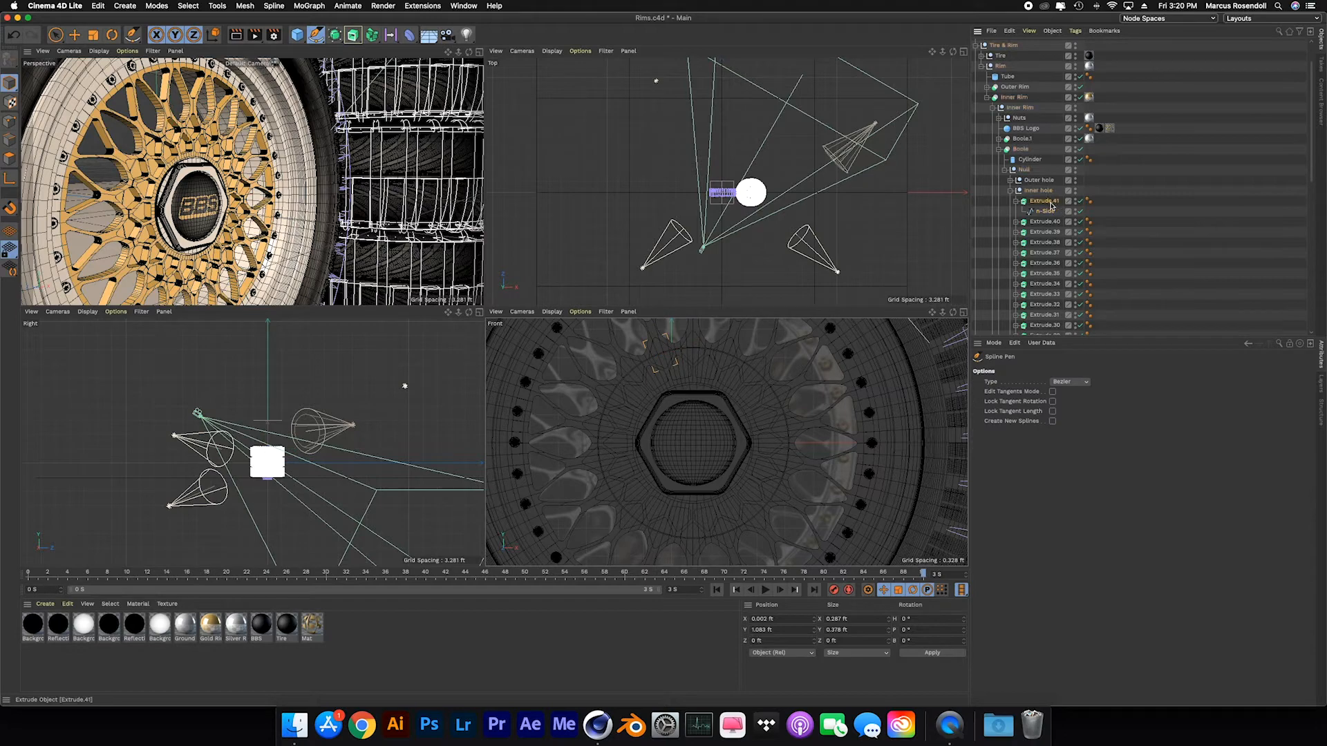
pyautogui.click(1046, 211)
pyautogui.click(1049, 203)
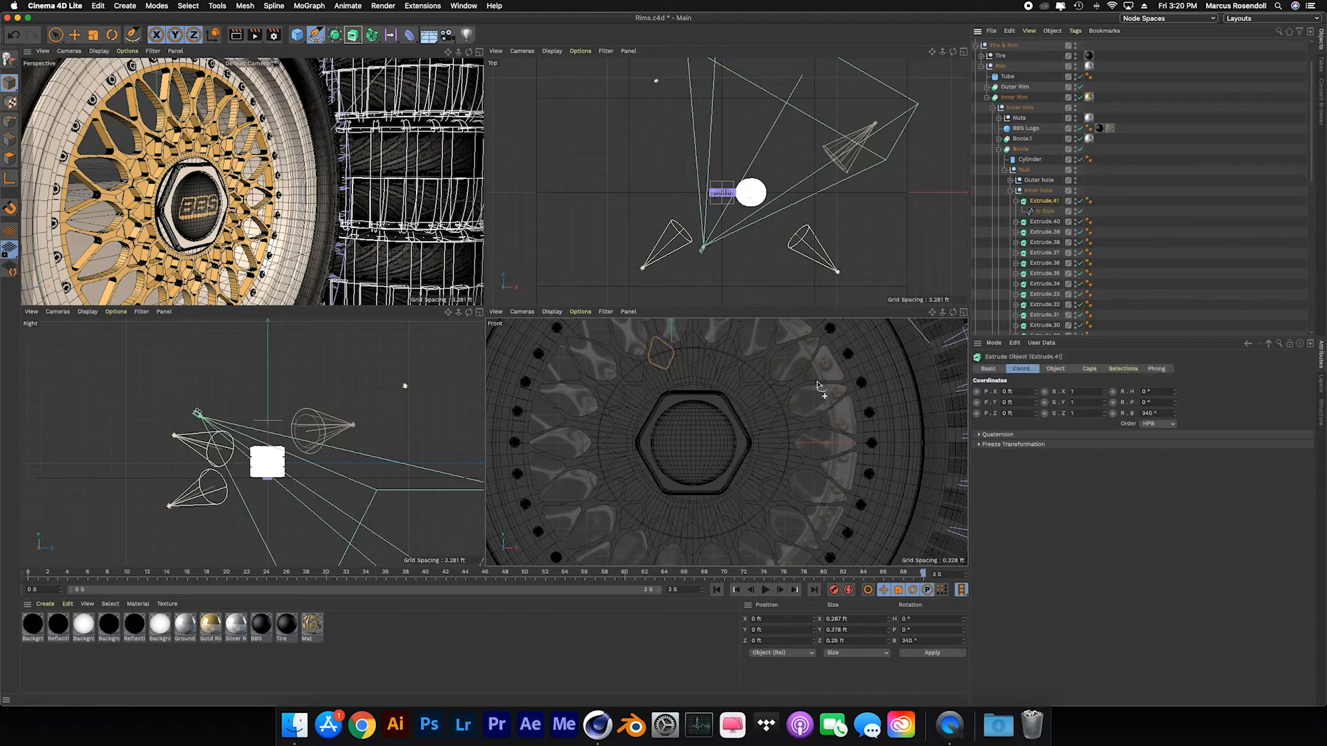
pyautogui.scroll(2, 155, 172)
pyautogui.scroll(5, 154, 170)
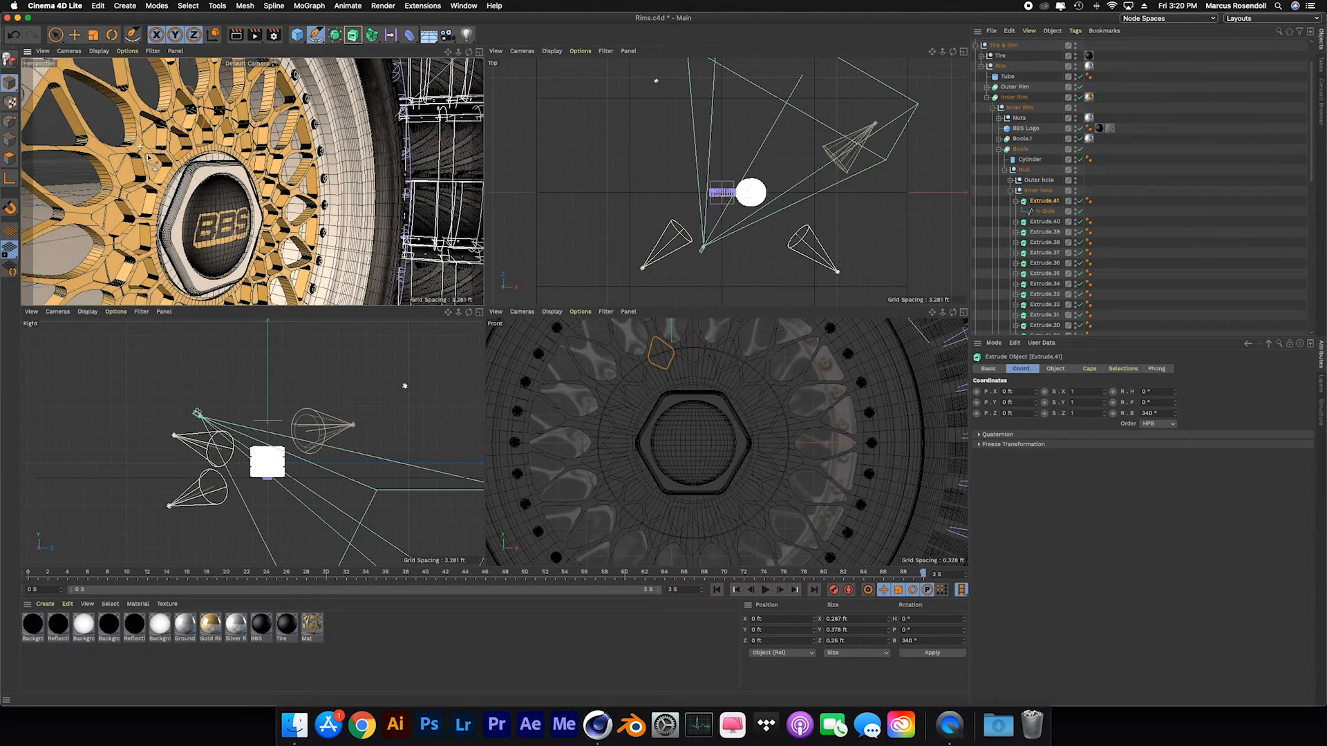
pyautogui.scroll(6, 197, 157)
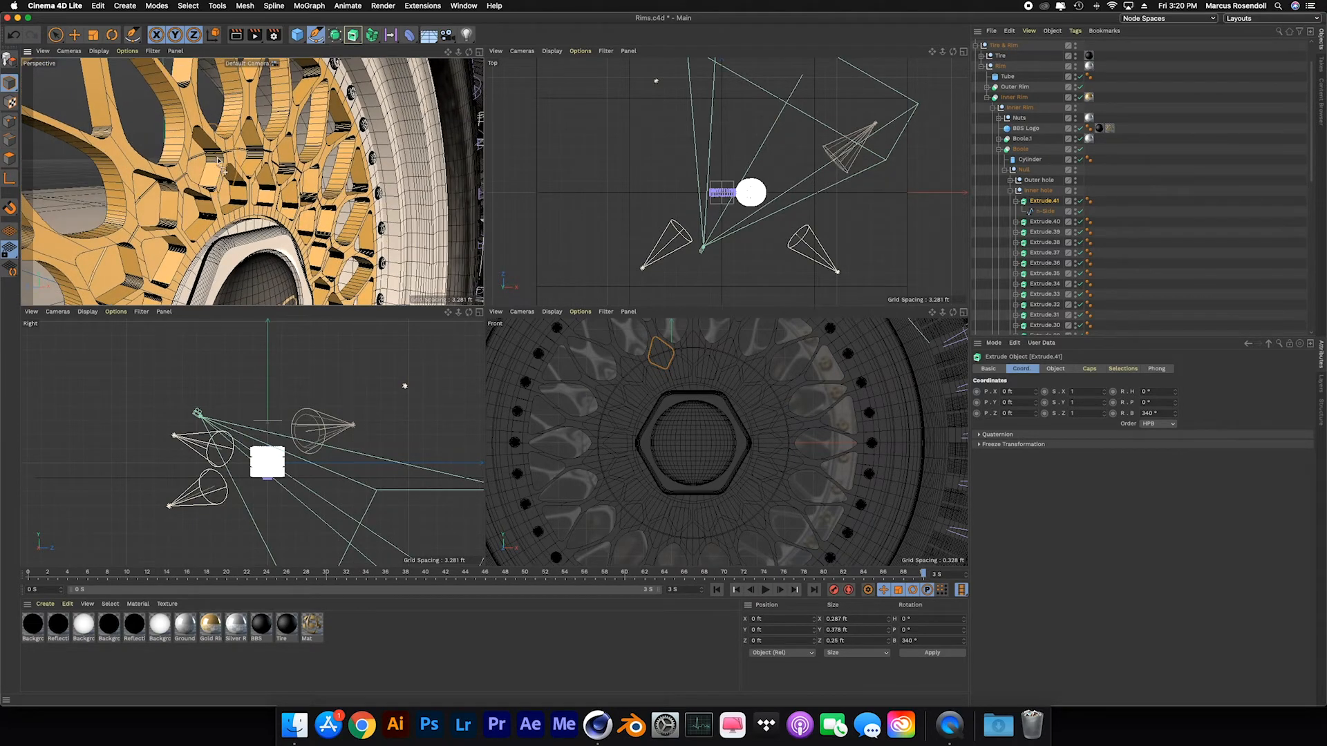
pyautogui.click(132, 36)
# Inspect extrudes from the Inner hole and Outer hole groups in the Front view, and collapse both groups.
pyautogui.click(1010, 190)
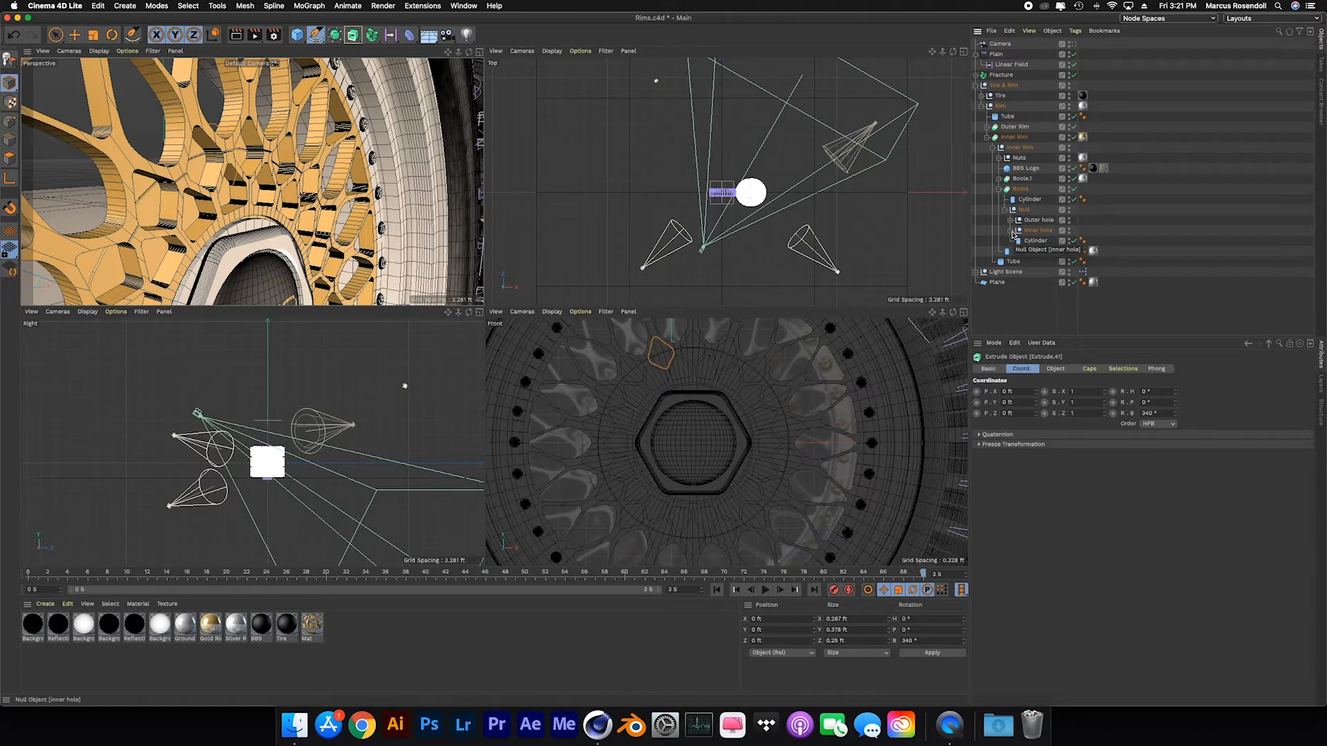
pyautogui.click(1012, 231)
pyautogui.scroll(-5, 1037, 262)
pyautogui.click(1046, 278)
pyautogui.scroll(10, 1036, 263)
pyautogui.click(1011, 165)
pyautogui.click(1010, 219)
pyautogui.click(1042, 230)
pyautogui.moveTo(753, 452)
pyautogui.keyDown('alt'); pyautogui.mouseDown(button='middle')
pyautogui.moveTo(743, 494)
pyautogui.moveTo(750, 438)
pyautogui.moveTo(768, 509)
pyautogui.moveTo(767, 474)
pyautogui.mouseUp(button='middle'); pyautogui.keyUp('alt')
pyautogui.click(1010, 220)
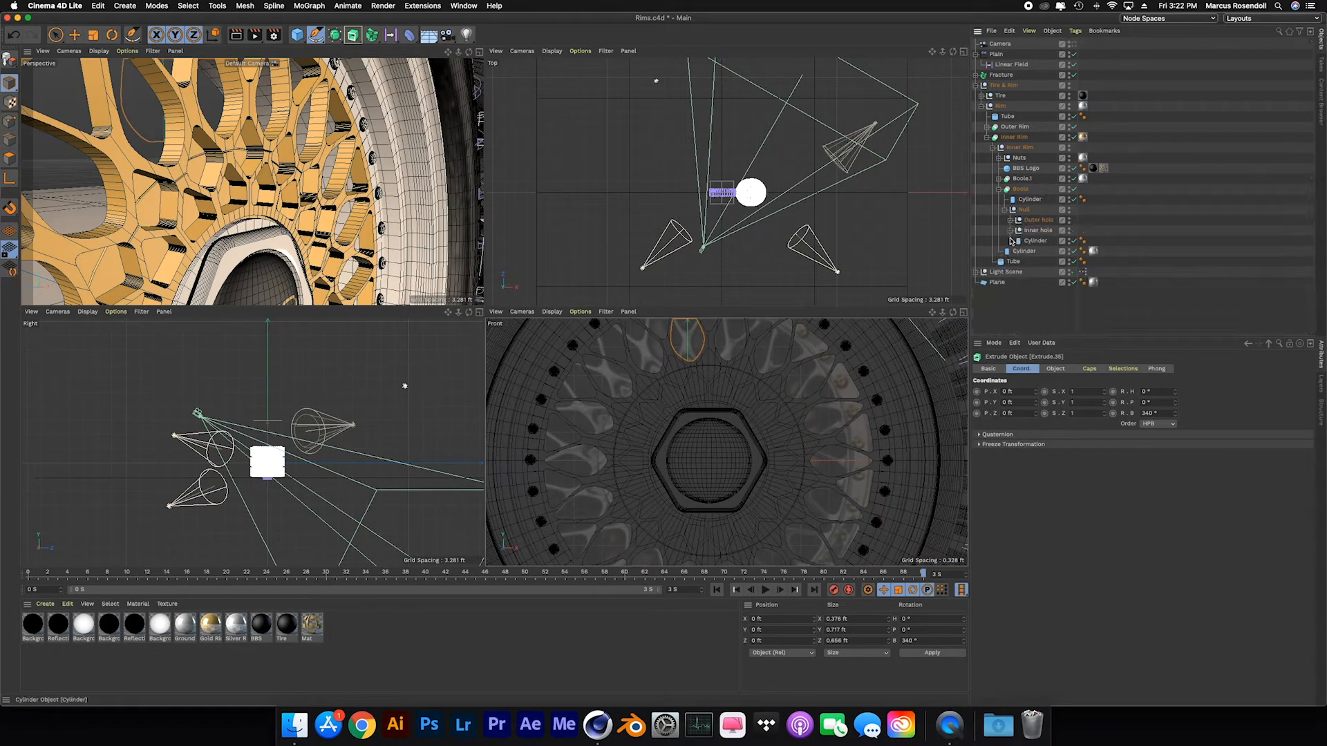
# Open Boole.1 and its Extrude, and inspect the n-Side spline inside.
pyautogui.click(998, 178)
pyautogui.click(1004, 189)
pyautogui.click(1031, 200)
pyautogui.click(1004, 188)
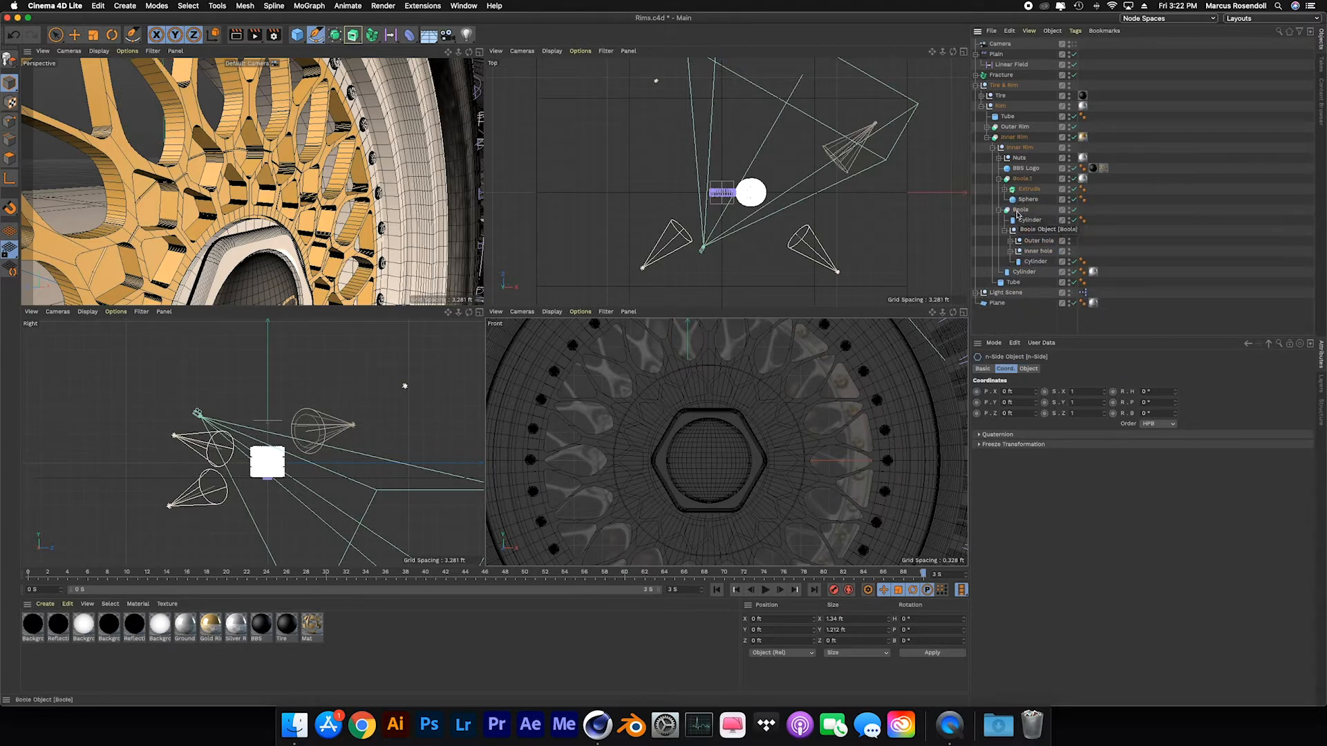
pyautogui.click(1003, 188)
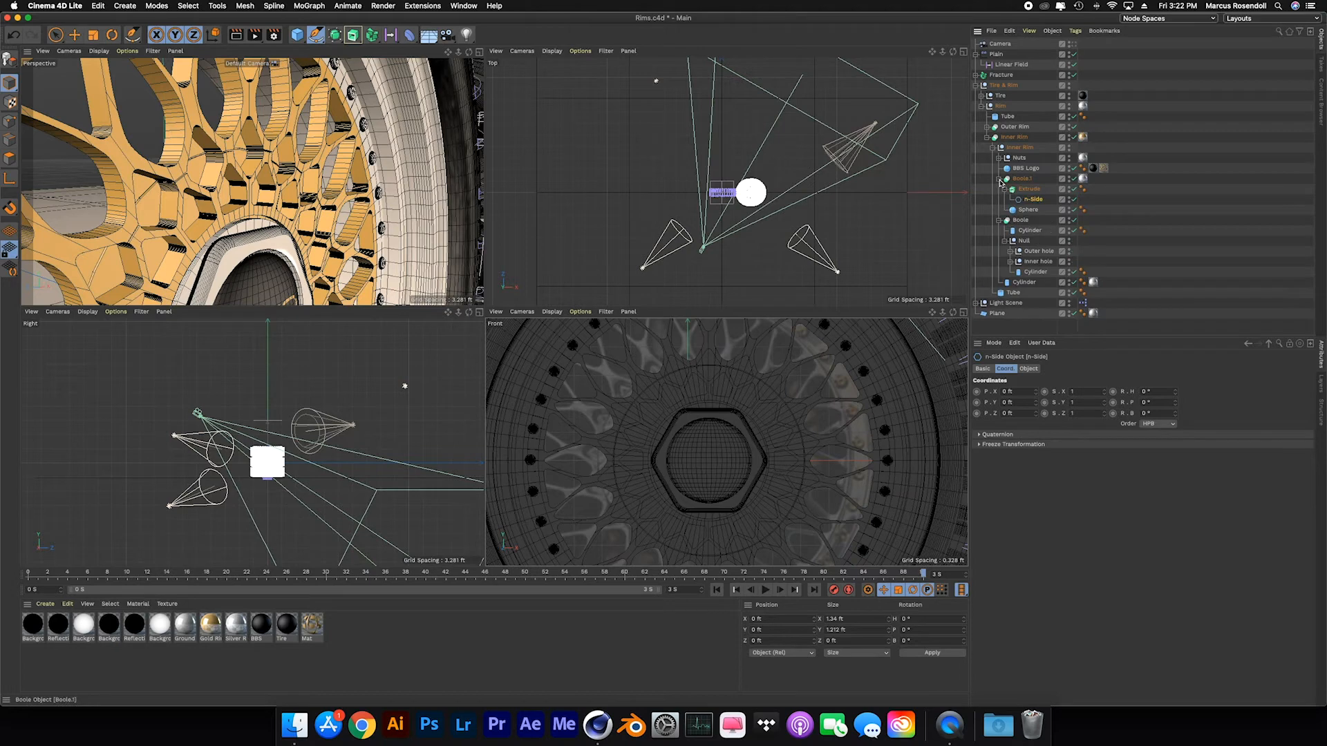
# Reopen the Inner hole group and examine the shape of Extrude.40 up close above the hub.
pyautogui.click(1033, 262)
pyautogui.click(1010, 262)
pyautogui.scroll(-2, 1037, 263)
pyautogui.click(1045, 251)
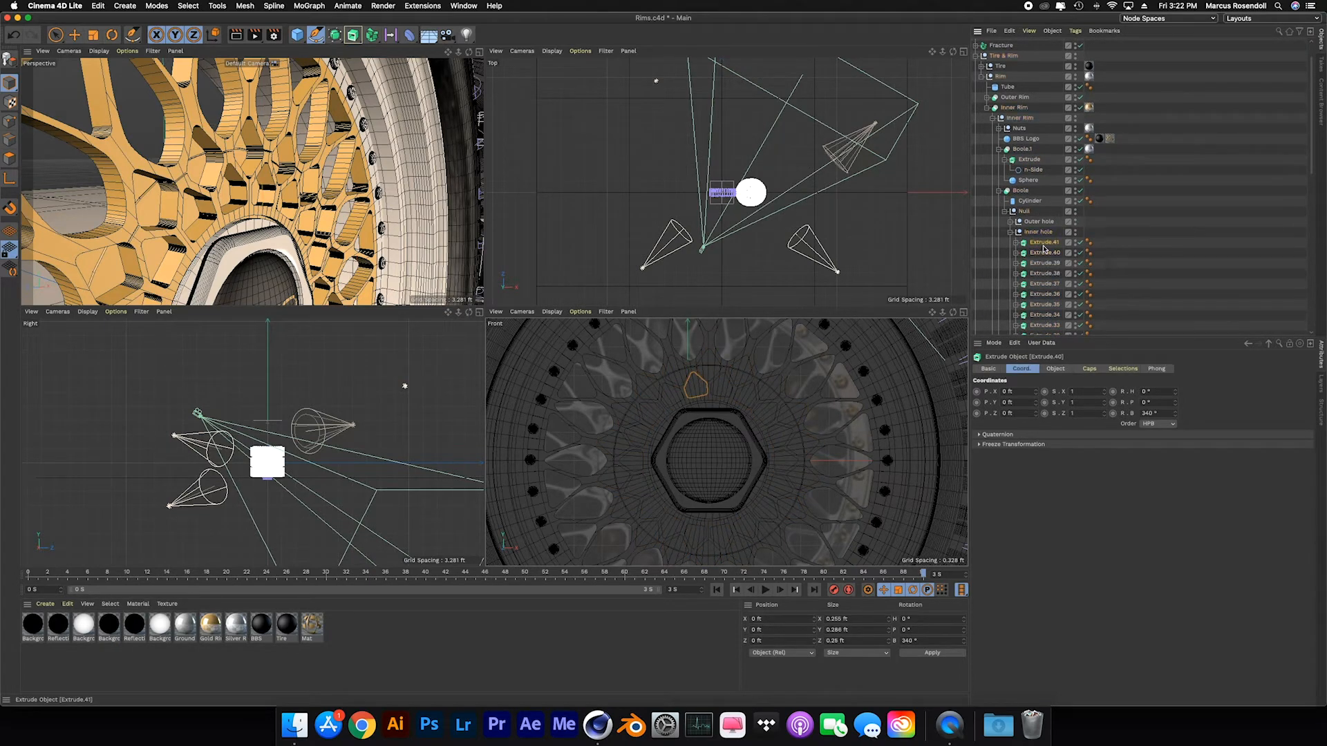
pyautogui.scroll(5, 702, 404)
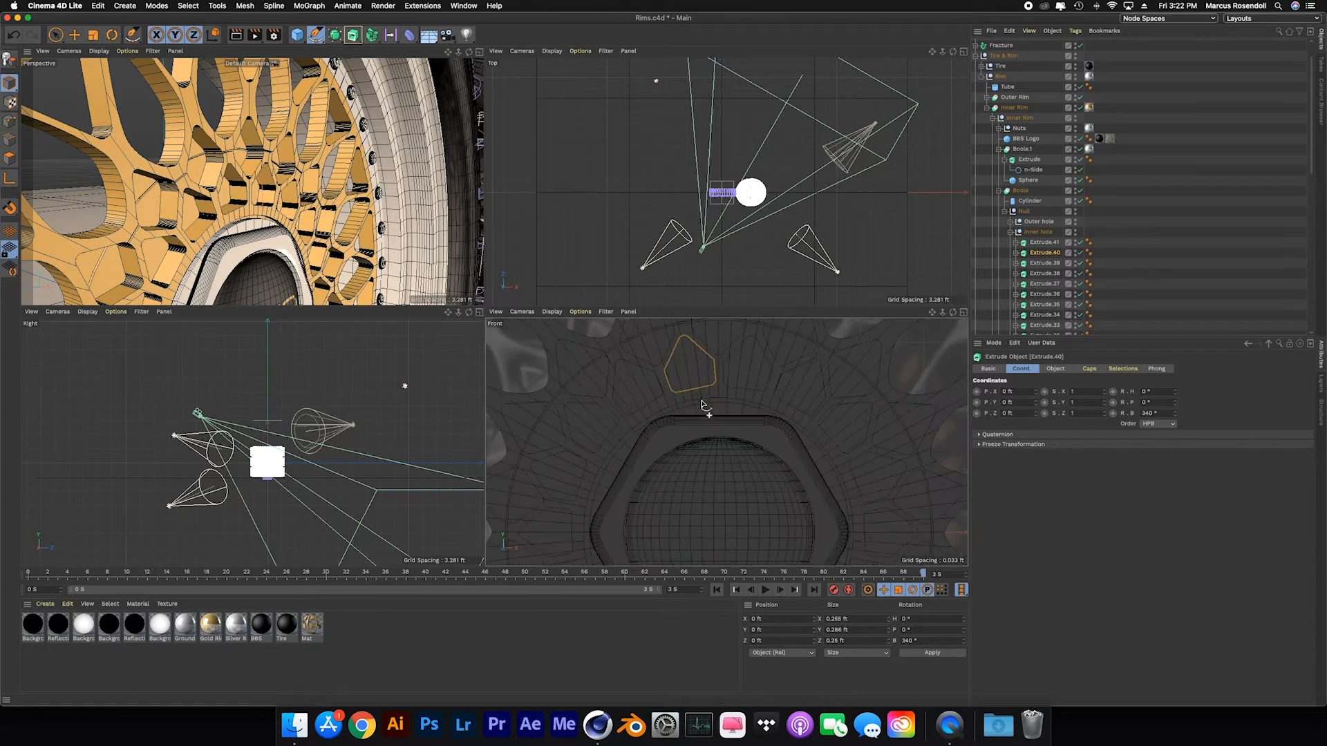
pyautogui.scroll(-1, 702, 403)
pyautogui.keyDown('alt'); pyautogui.moveTo(738, 406); pyautogui.dragTo(741, 450, button='middle'); pyautogui.keyUp('alt')
# Inspect Extrude.1 and Extrude at the end of the Inner hole group, including the n-Side.1 spline.
pyautogui.scroll(-12, 1040, 263)
pyautogui.click(1038, 269)
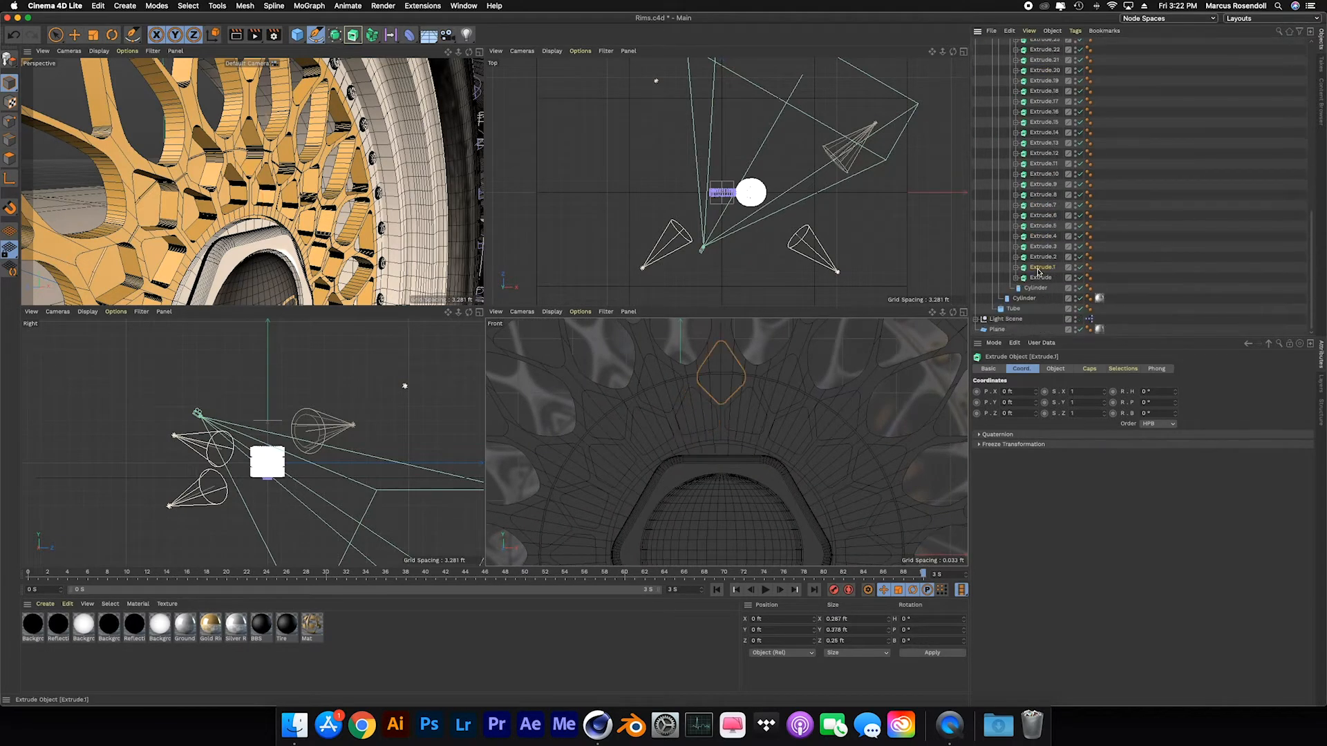
pyautogui.click(1040, 278)
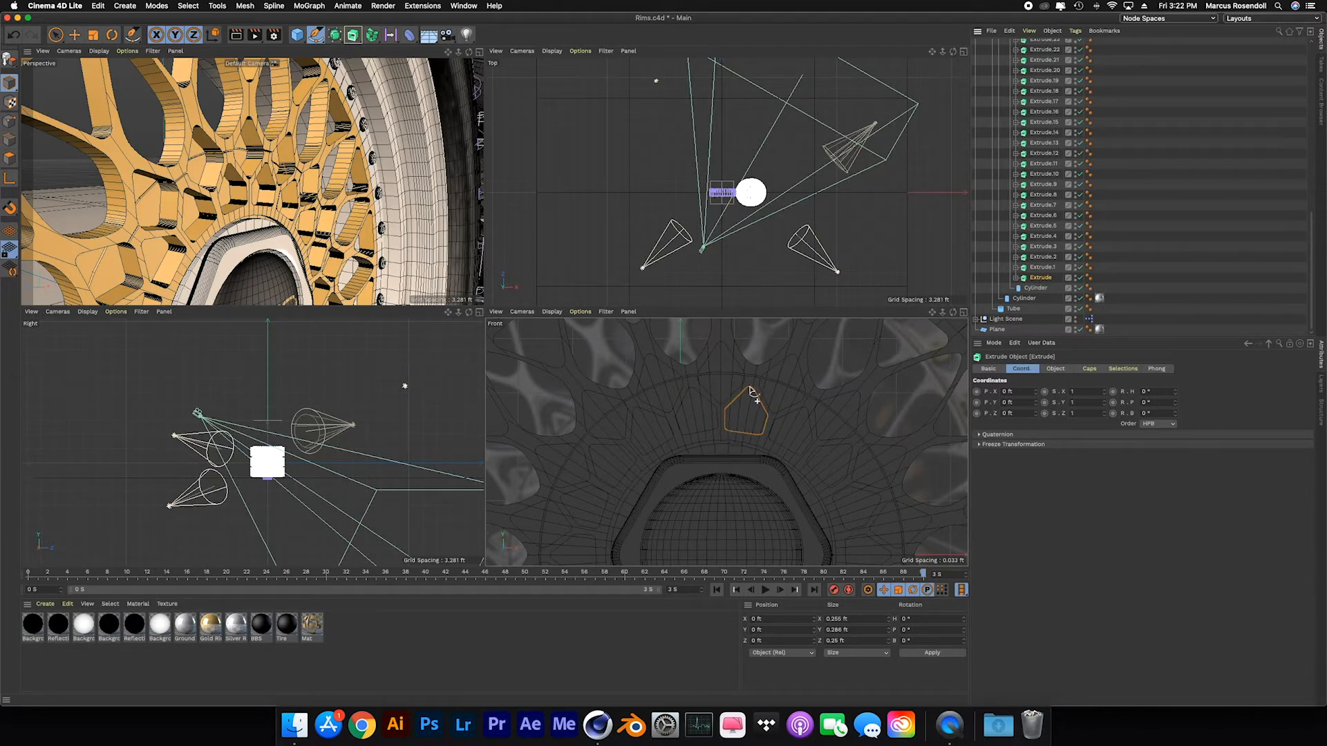
pyautogui.click(1016, 278)
pyautogui.click(1042, 289)
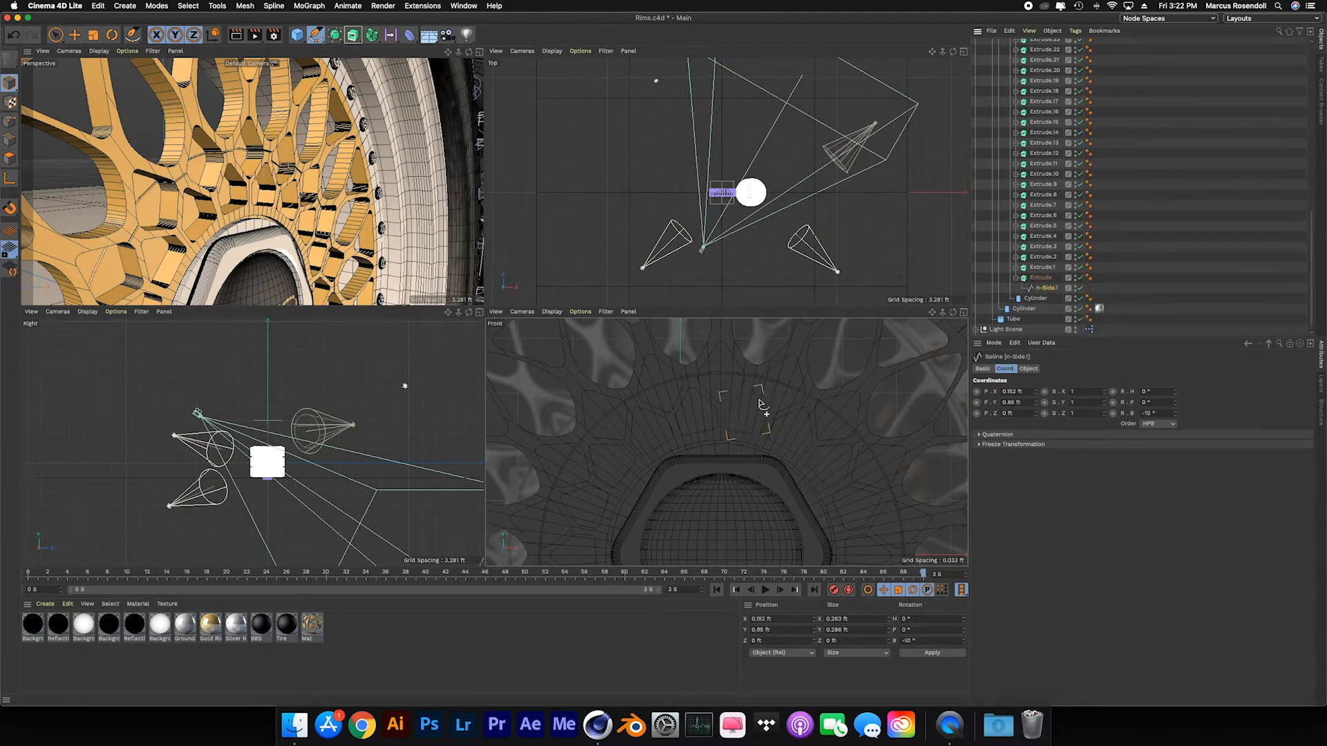
pyautogui.click(1043, 280)
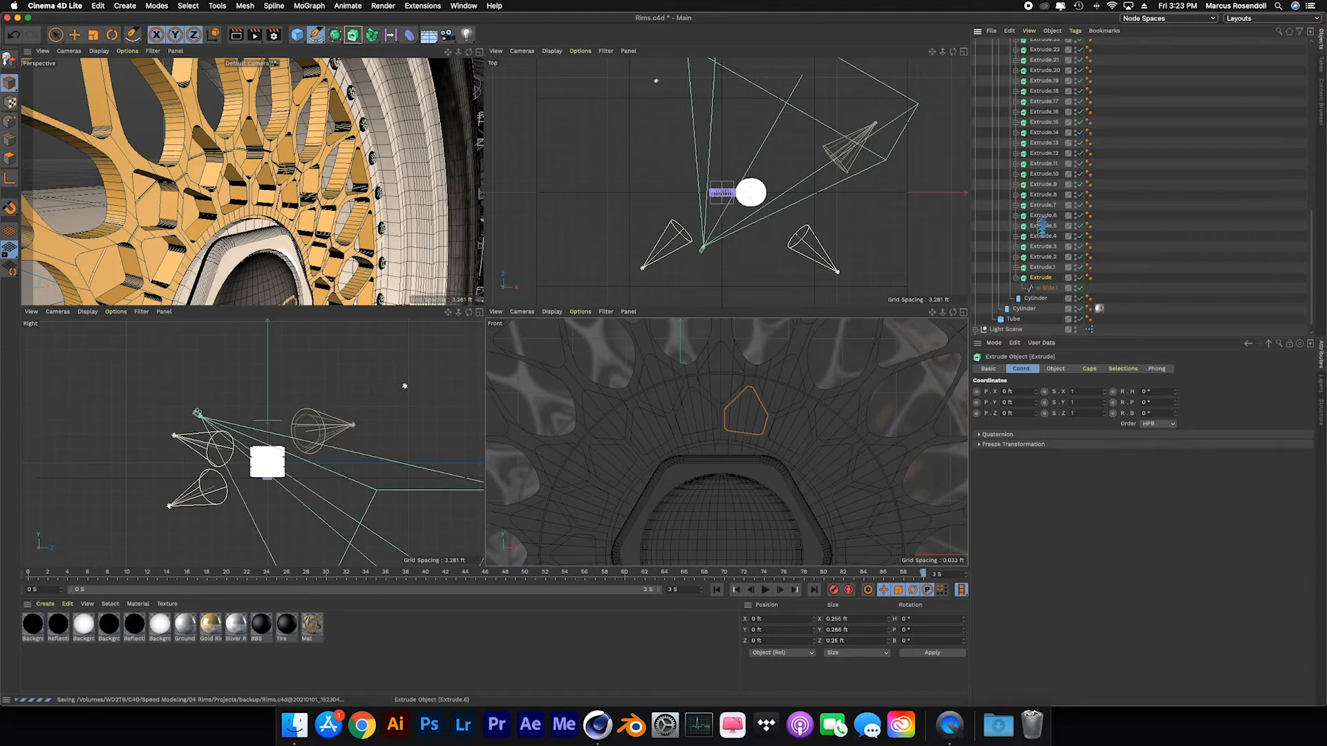
# Review the Cylinder and Tube objects below the hole extrudes, and select the Null grouping Outer hole and Inner hole.
pyautogui.click(1035, 299)
pyautogui.click(1030, 309)
pyautogui.click(1030, 321)
pyautogui.scroll(10, 1030, 273)
pyautogui.click(1025, 144)
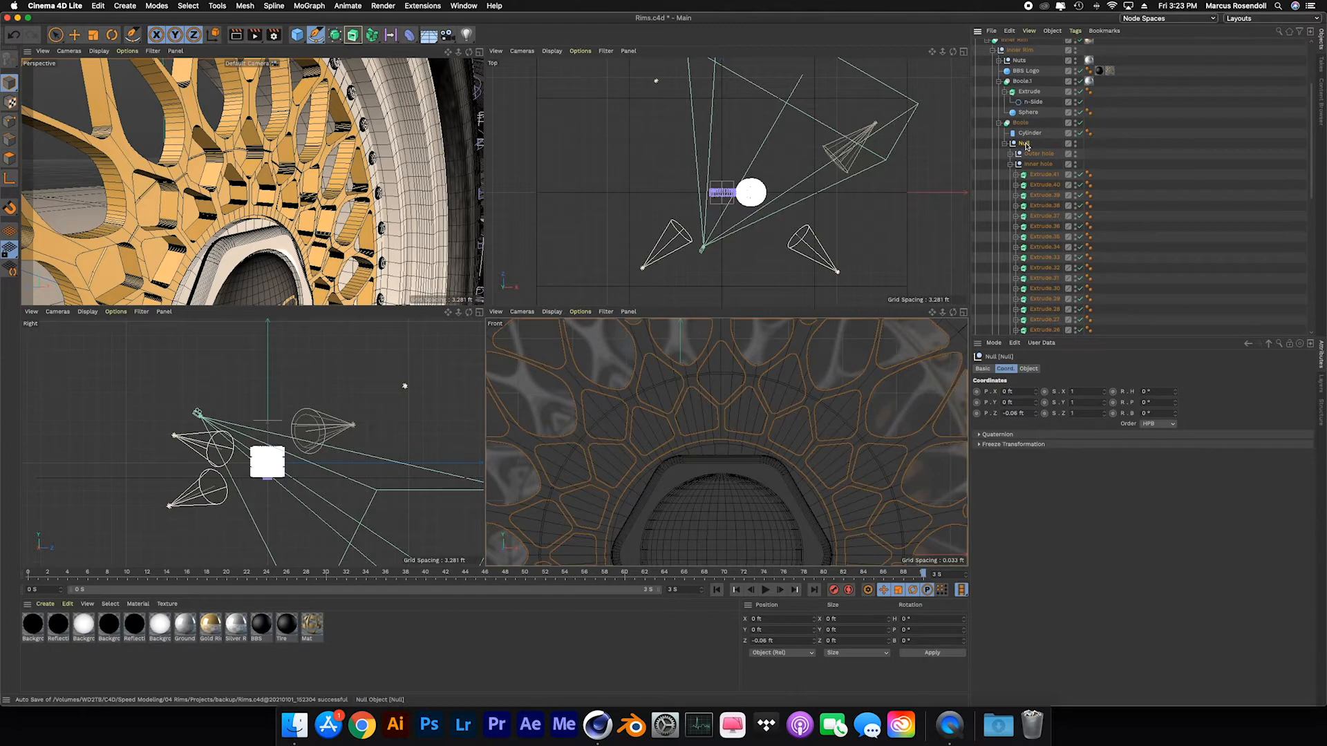
# Compare the hole shapes of Extrude.40, Extrude.41 and Extrude.1 in the Front view.
pyautogui.click(1044, 174)
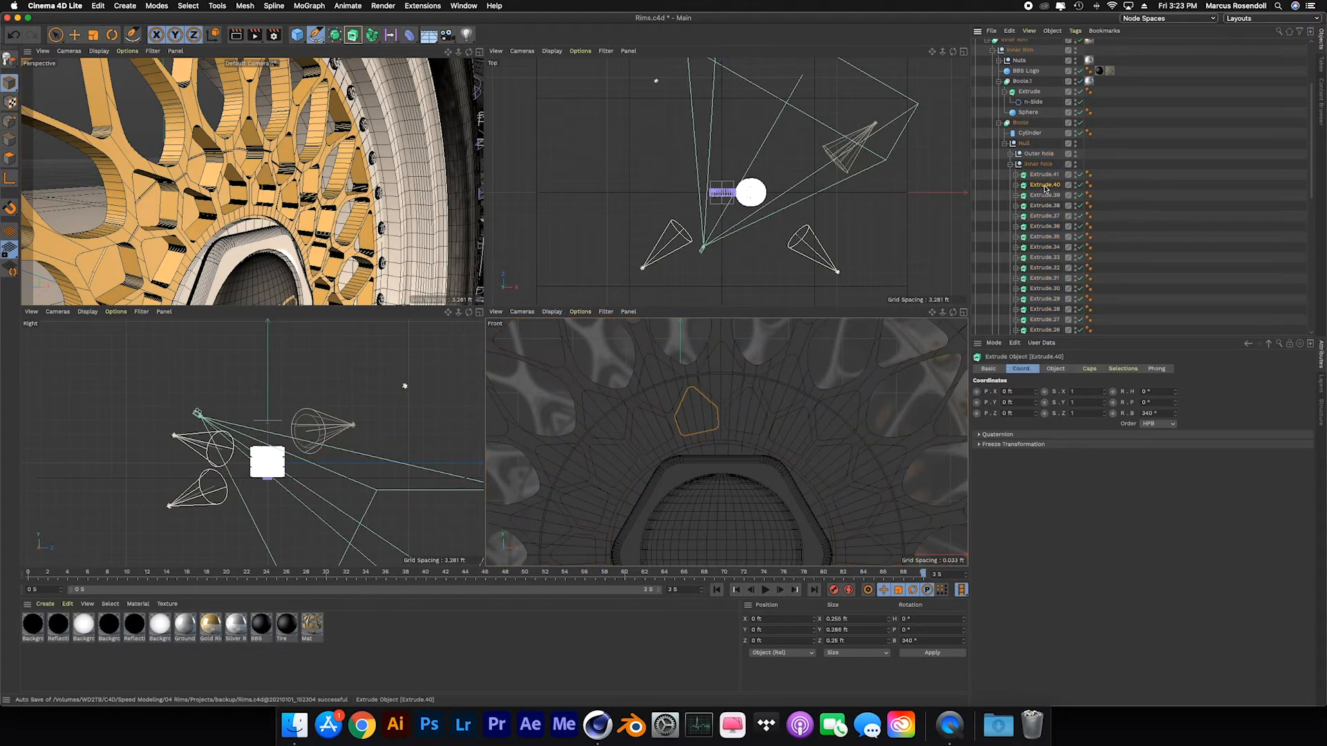
pyautogui.scroll(-8, 1044, 207)
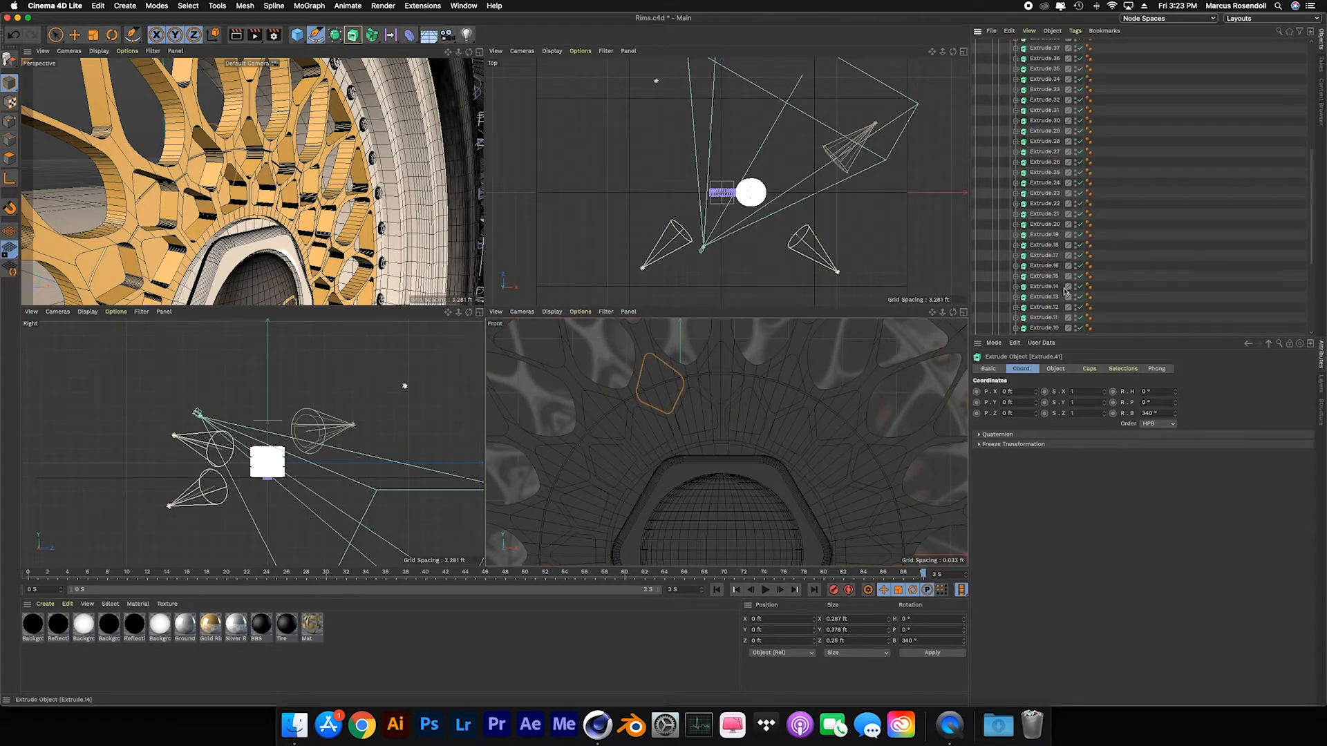
pyautogui.click(1043, 256)
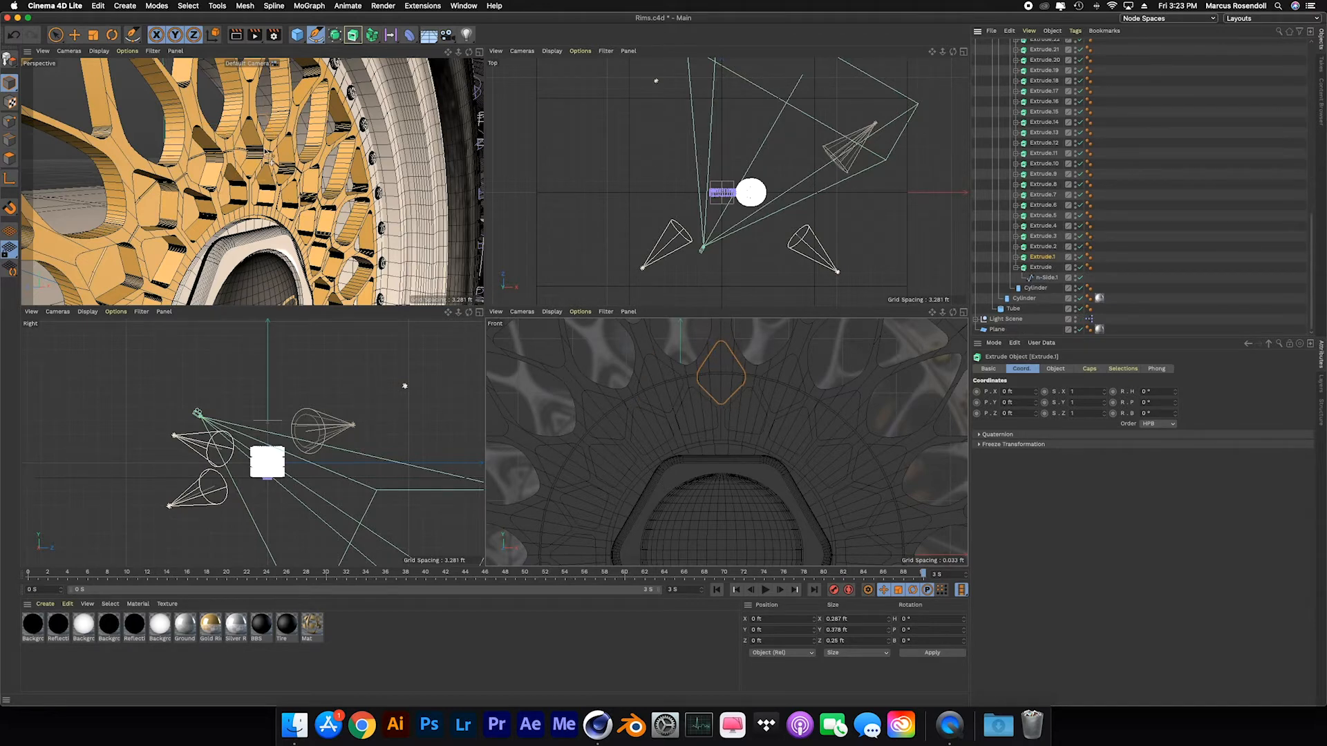
# Inspect Extrude.4 and Extrude.20 as rotated hole copies around the hub of the whole wheel.
pyautogui.scroll(-3, 762, 404)
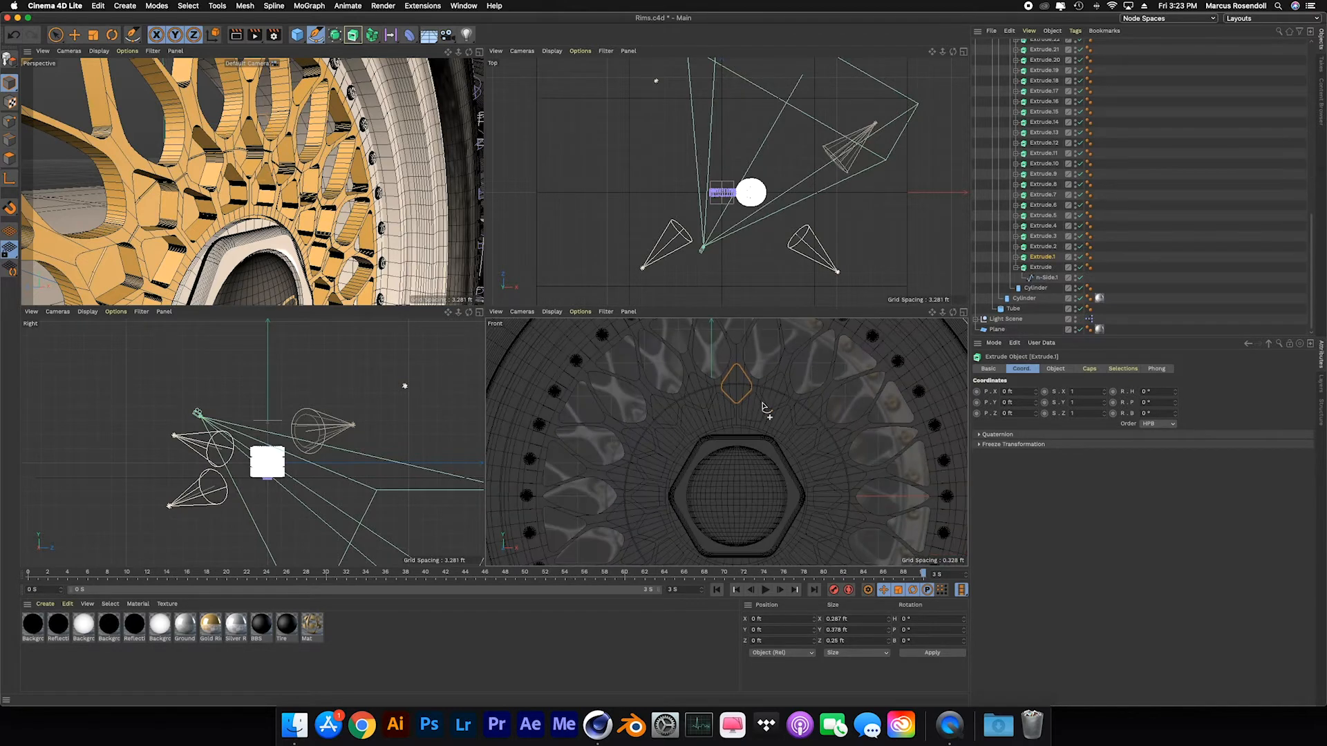
pyautogui.scroll(-2, 769, 414)
pyautogui.scroll(-5, 760, 399)
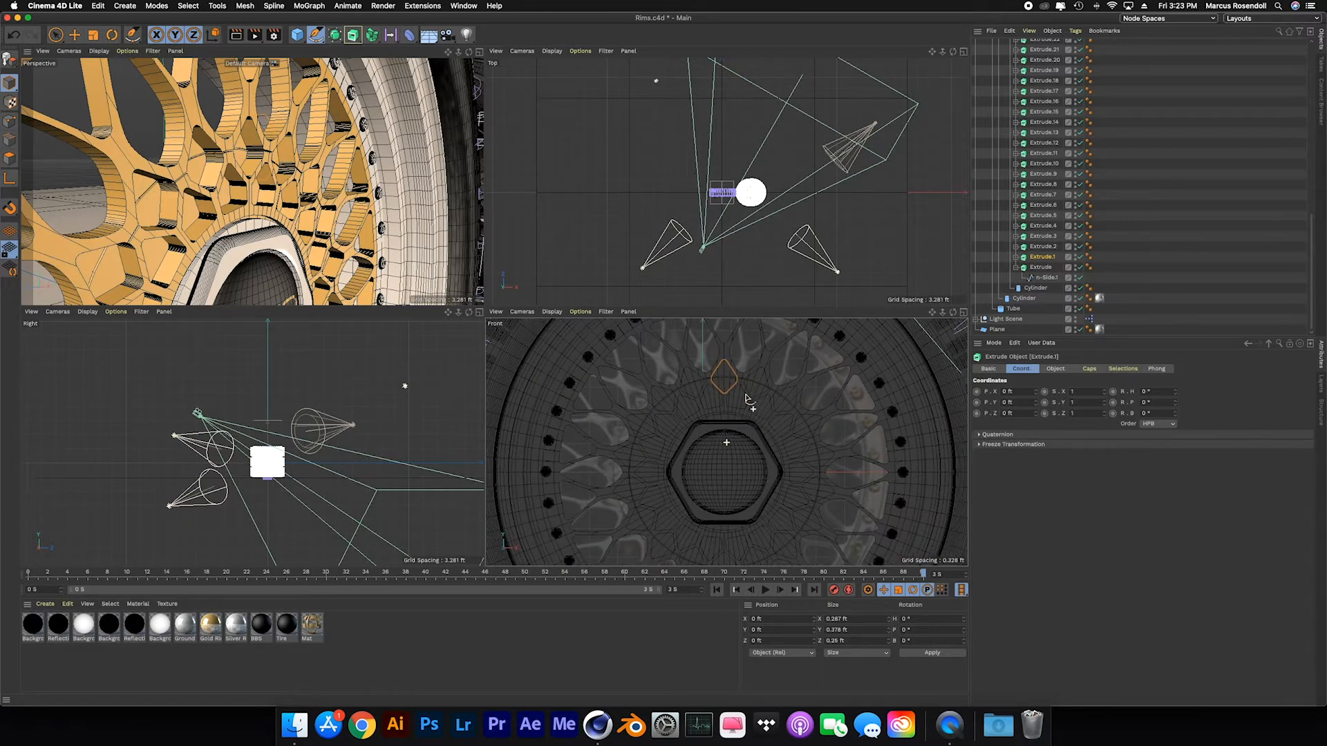
pyautogui.scroll(2, 728, 409)
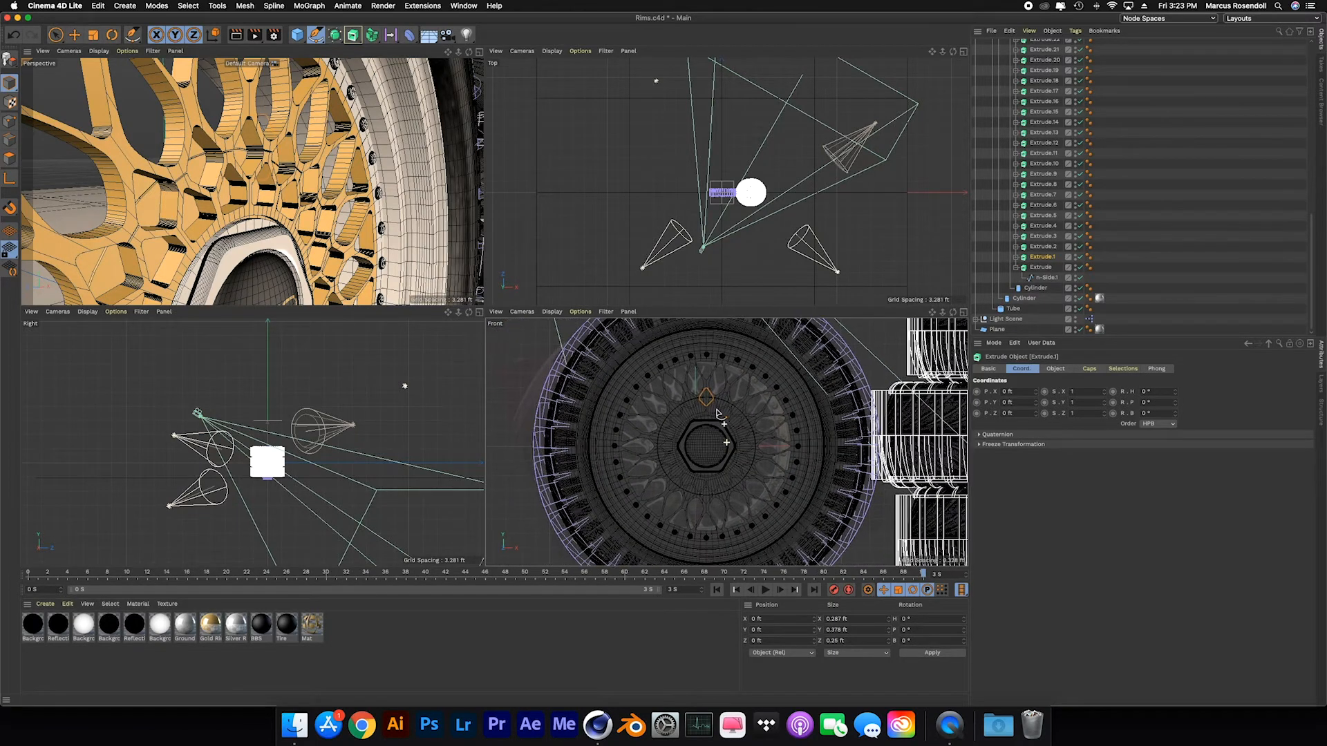
pyautogui.click(1041, 226)
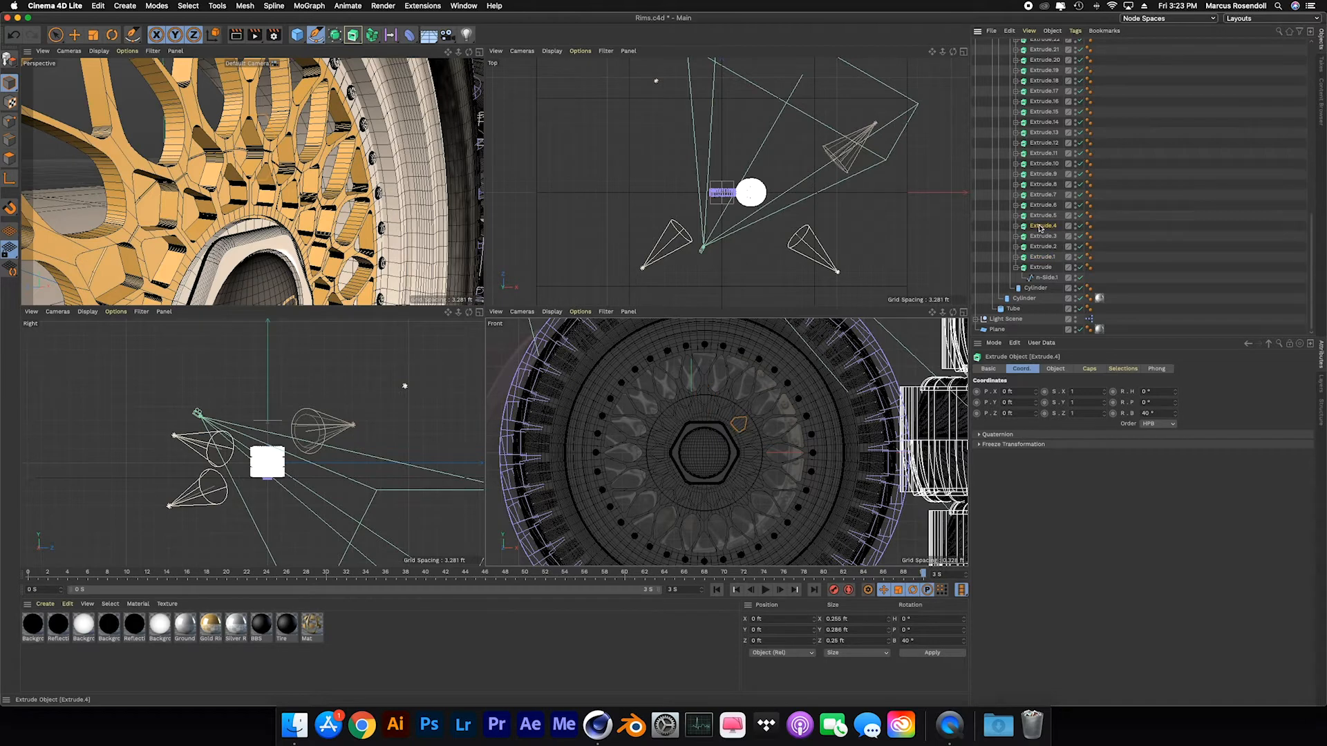
pyautogui.scroll(5, 1042, 187)
pyautogui.click(1040, 149)
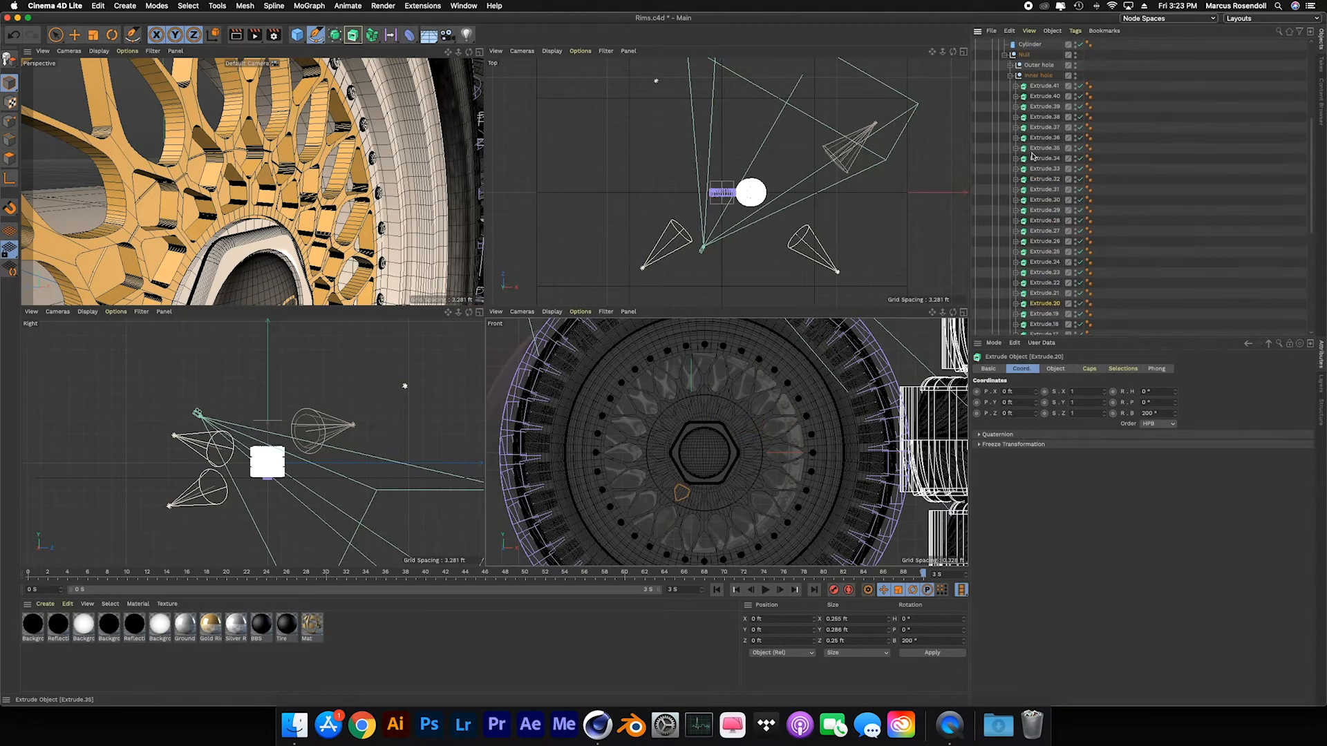
# Highlight Extrude.41 and Extrude.40 together as an inner hole pair, and switch from the Inner hole group to Outer hole.
pyautogui.scroll(1, 984, 163)
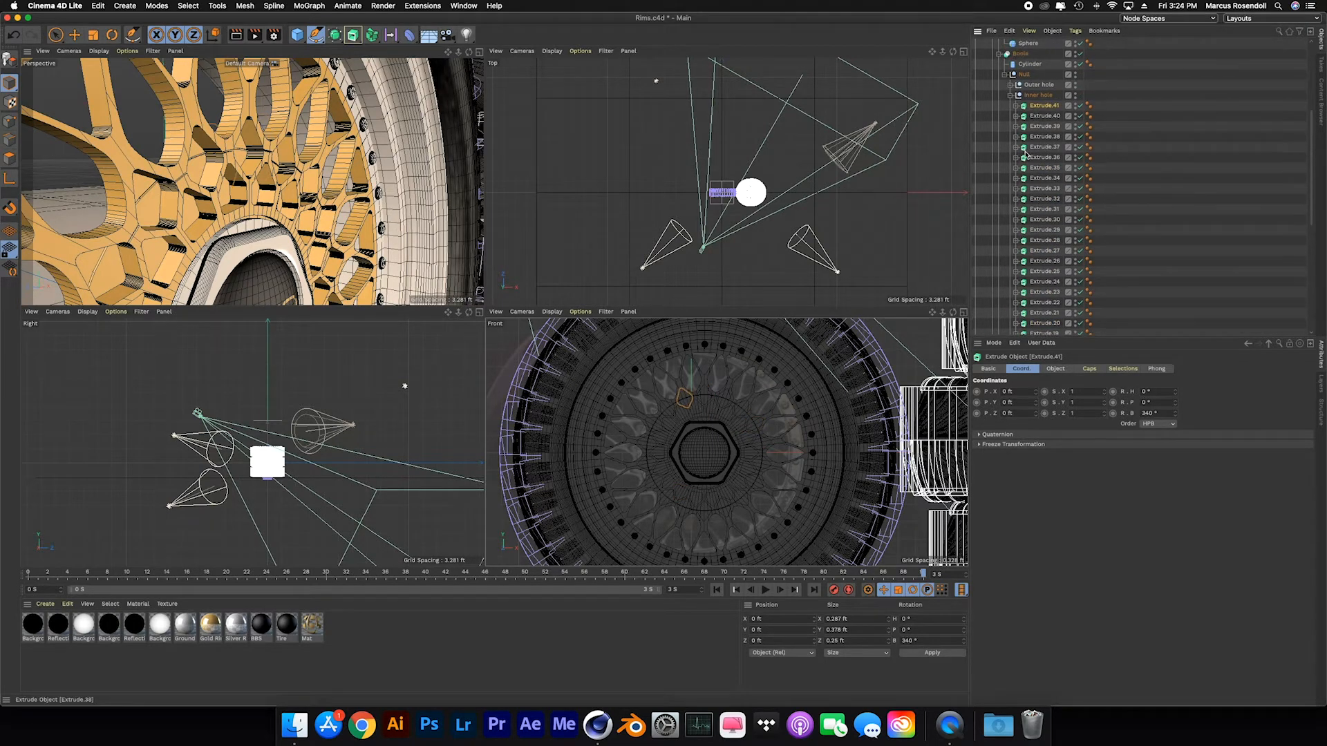
pyautogui.keyDown('shift'); pyautogui.click(1046, 116); pyautogui.keyUp('shift')
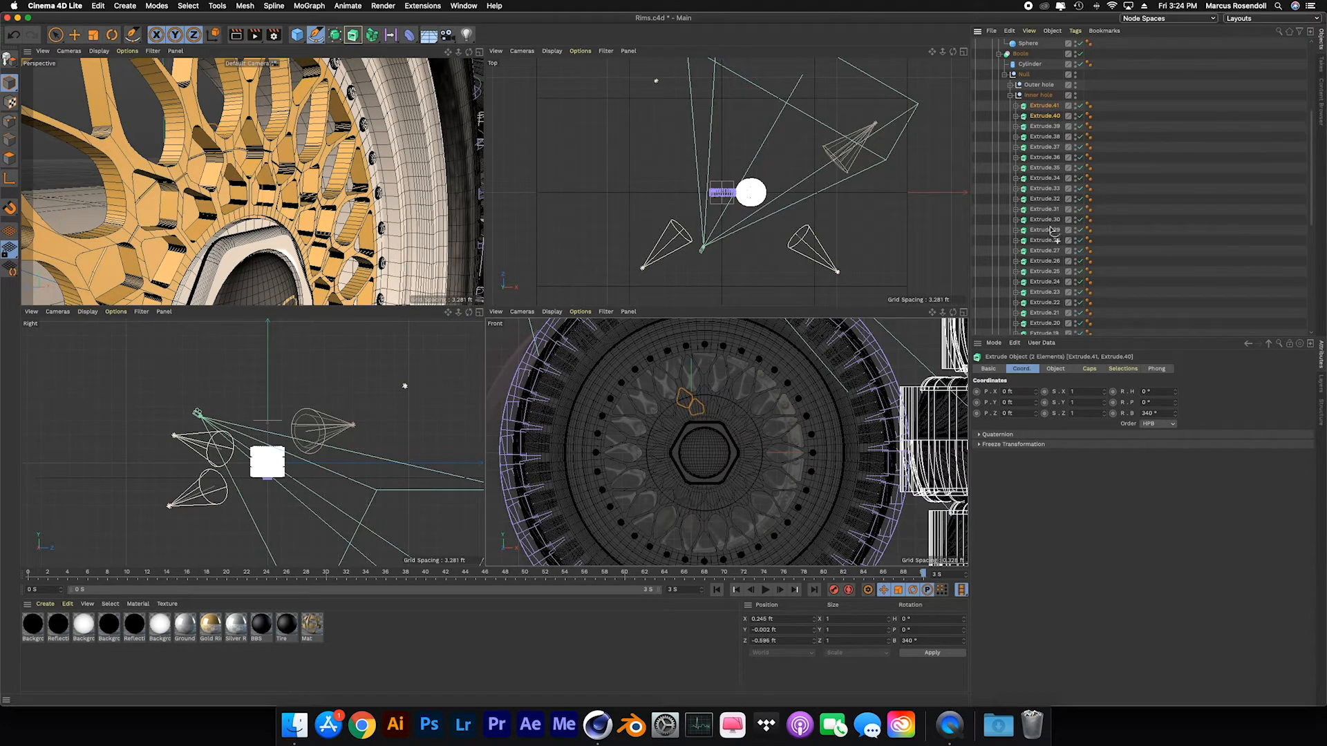
pyautogui.click(1010, 95)
pyautogui.click(1035, 252)
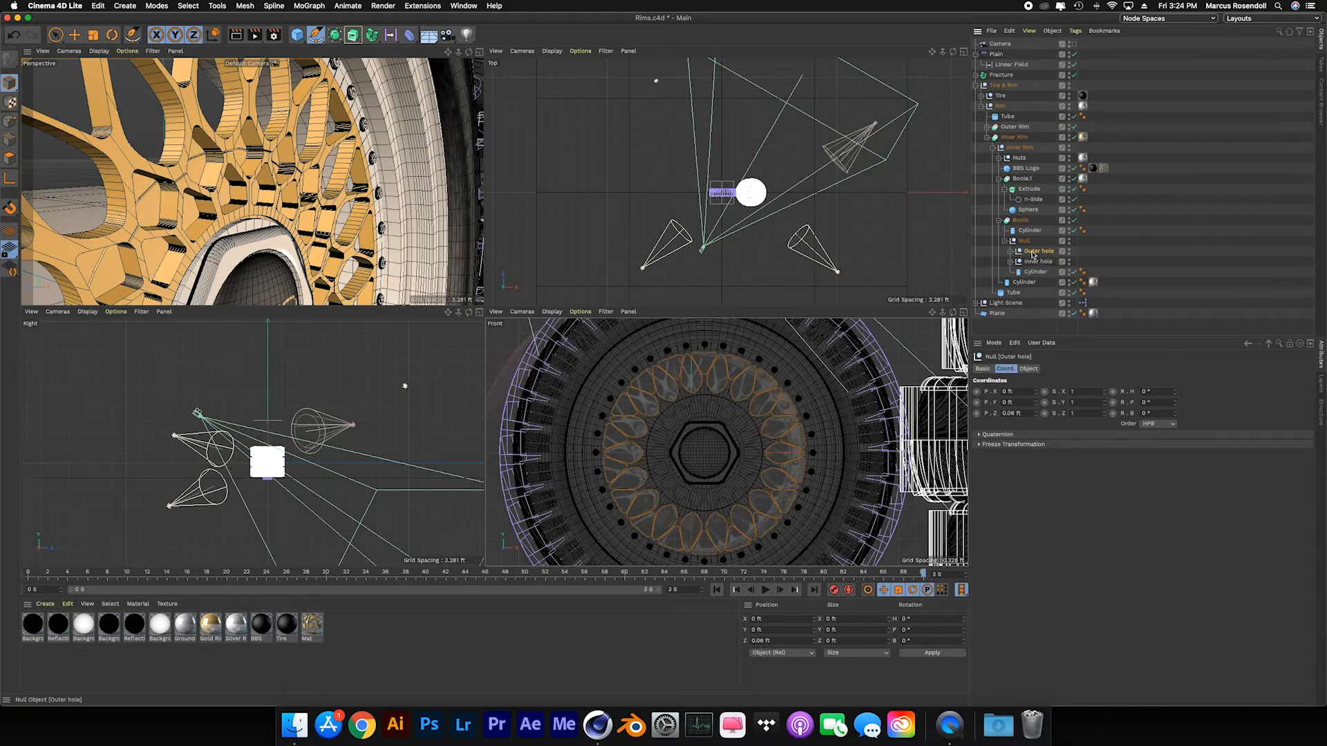
# Inspect Extrude.1 near the end of the Outer hole group against the rim, and reveal its child spline.
pyautogui.click(1010, 252)
pyautogui.scroll(-10, 1036, 273)
pyautogui.click(1041, 257)
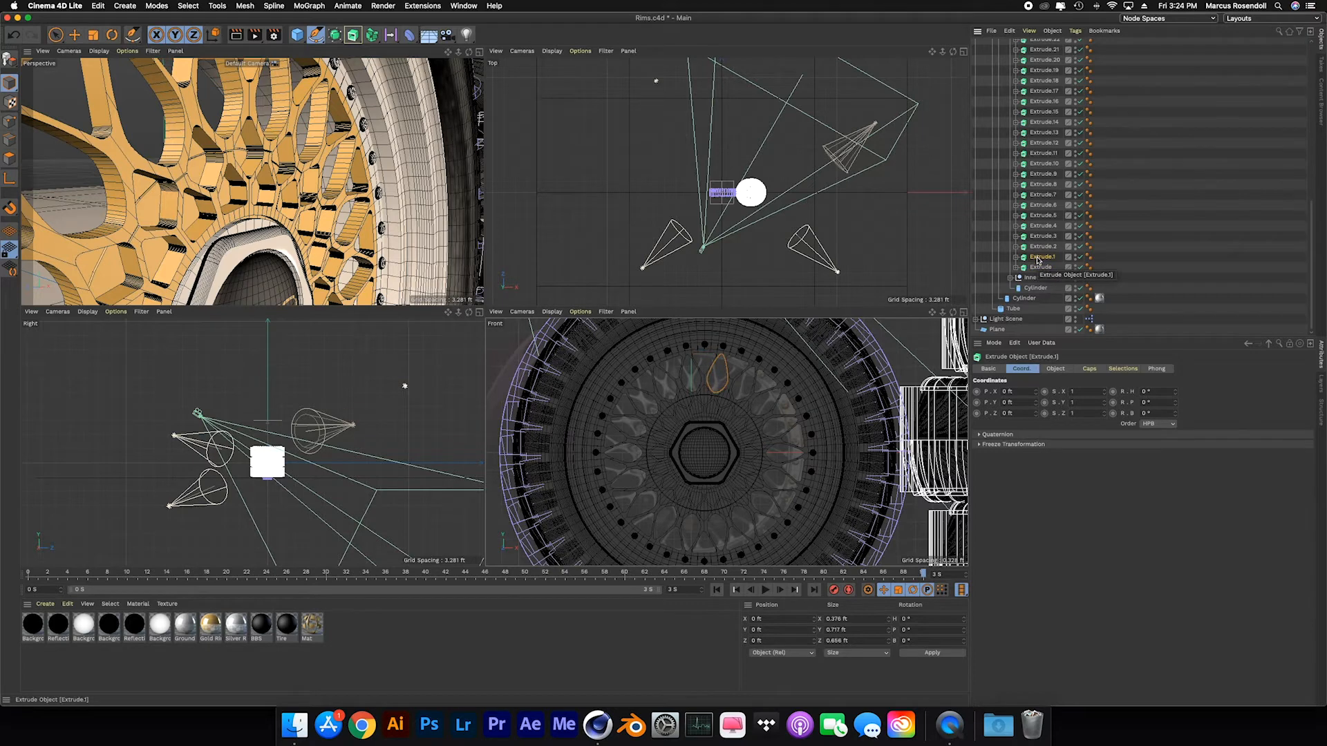
pyautogui.scroll(-2, 180, 191)
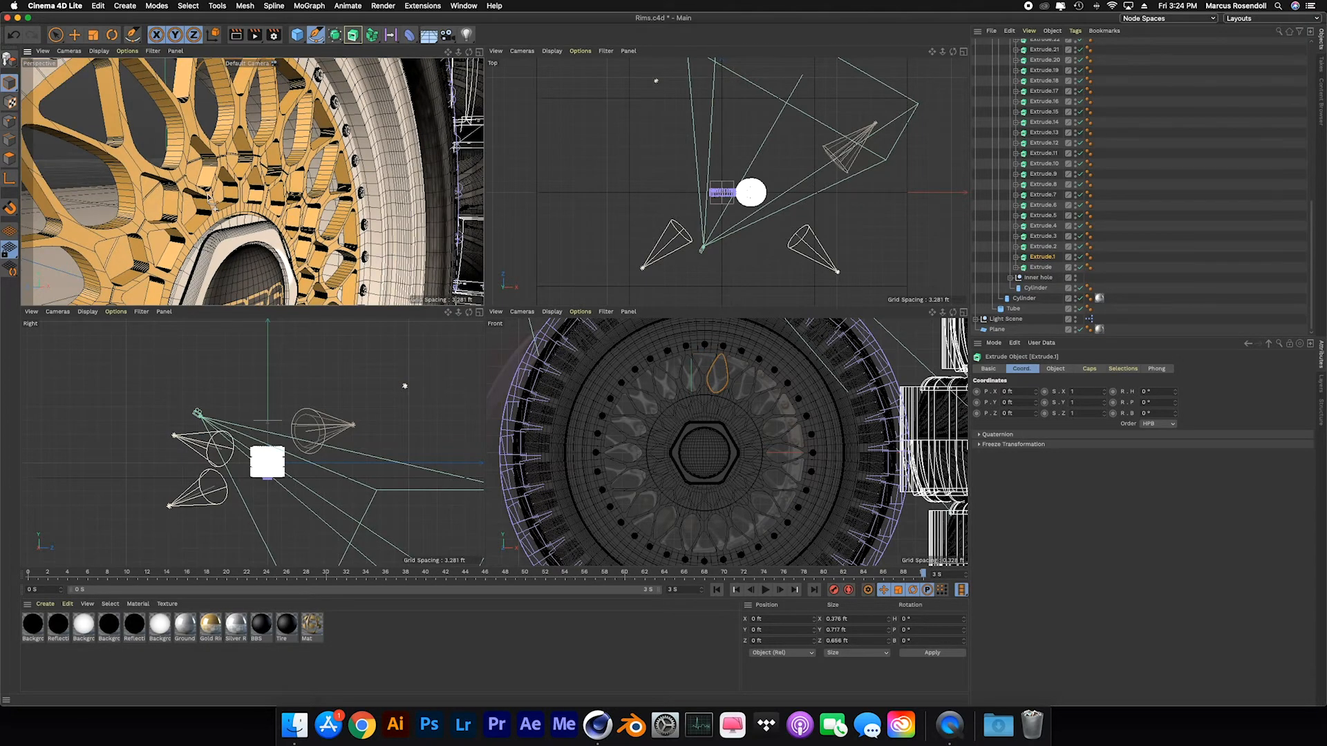
pyautogui.scroll(-2, 208, 196)
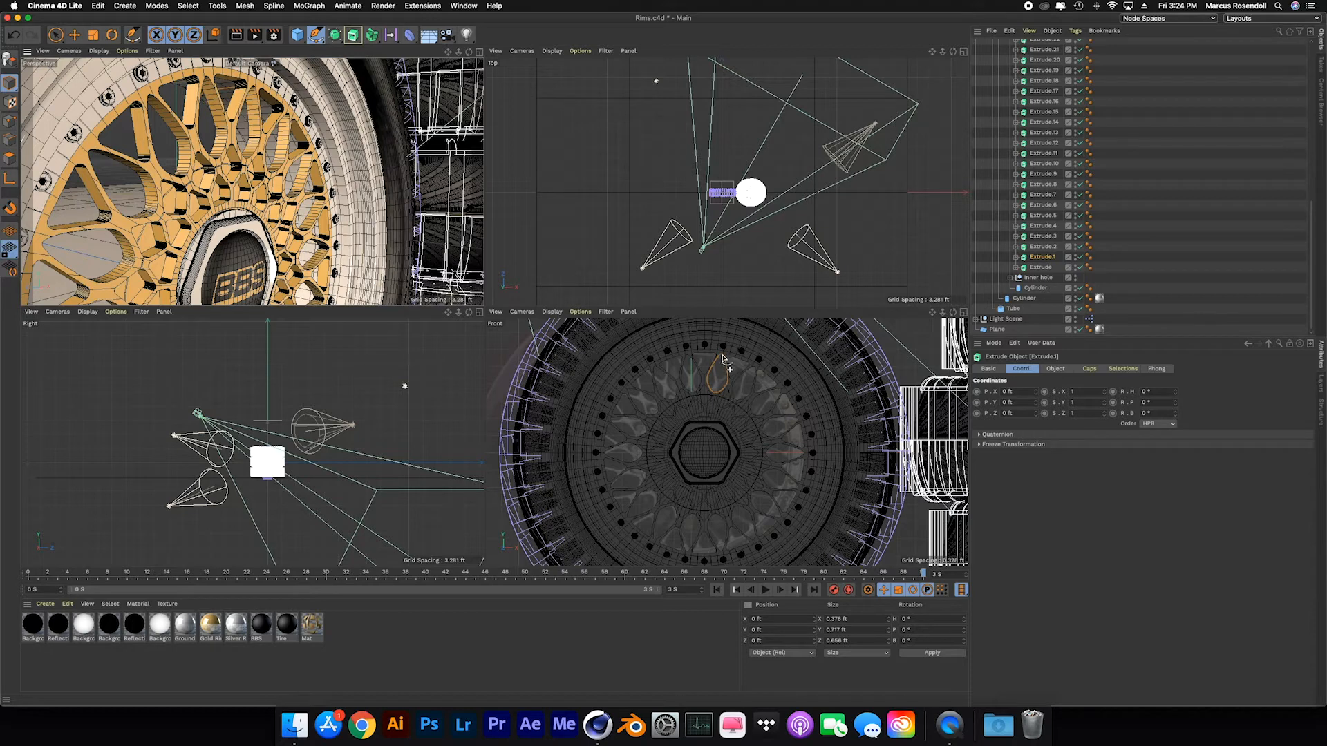
pyautogui.moveTo(982, 273); pyautogui.dragTo(1041, 257)
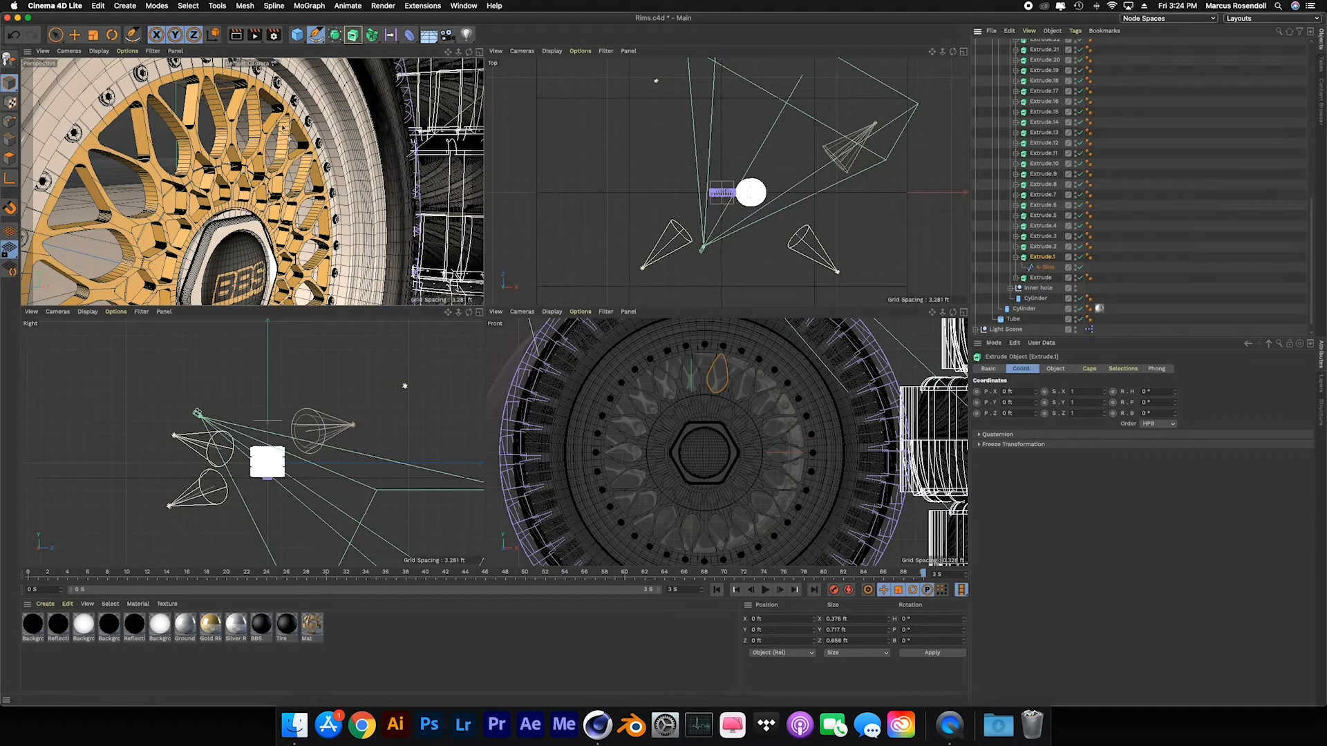
# Inspect the last Extrude in the Outer hole group together with its n-Side spline.
pyautogui.click(1039, 278)
pyautogui.click(1016, 278)
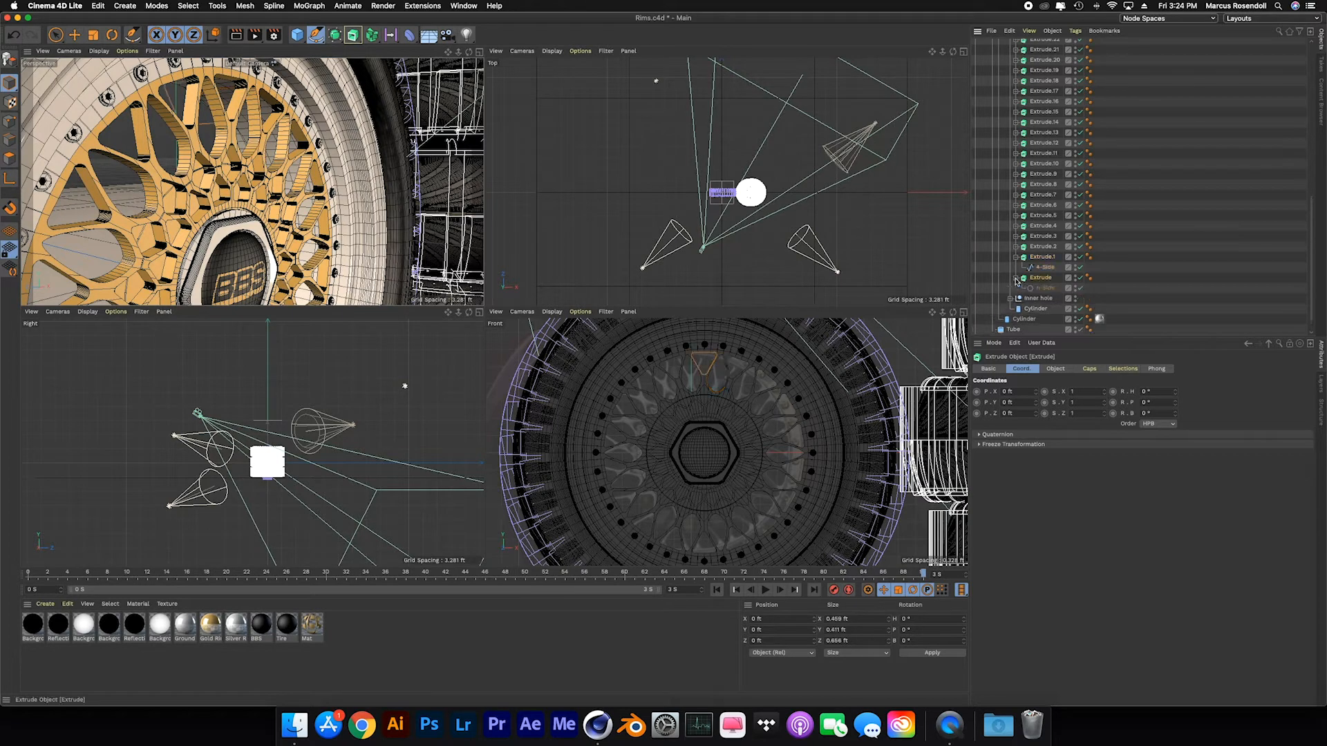
pyautogui.click(1047, 289)
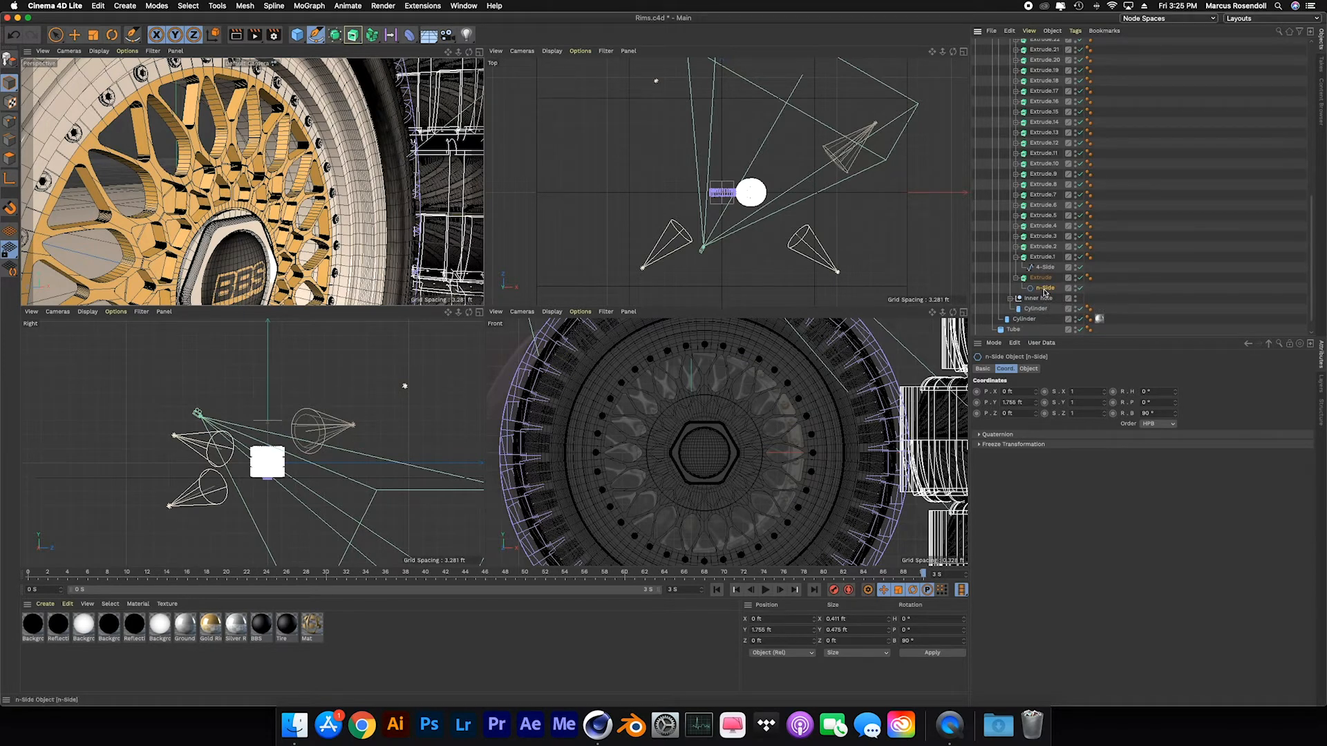
pyautogui.click(1041, 278)
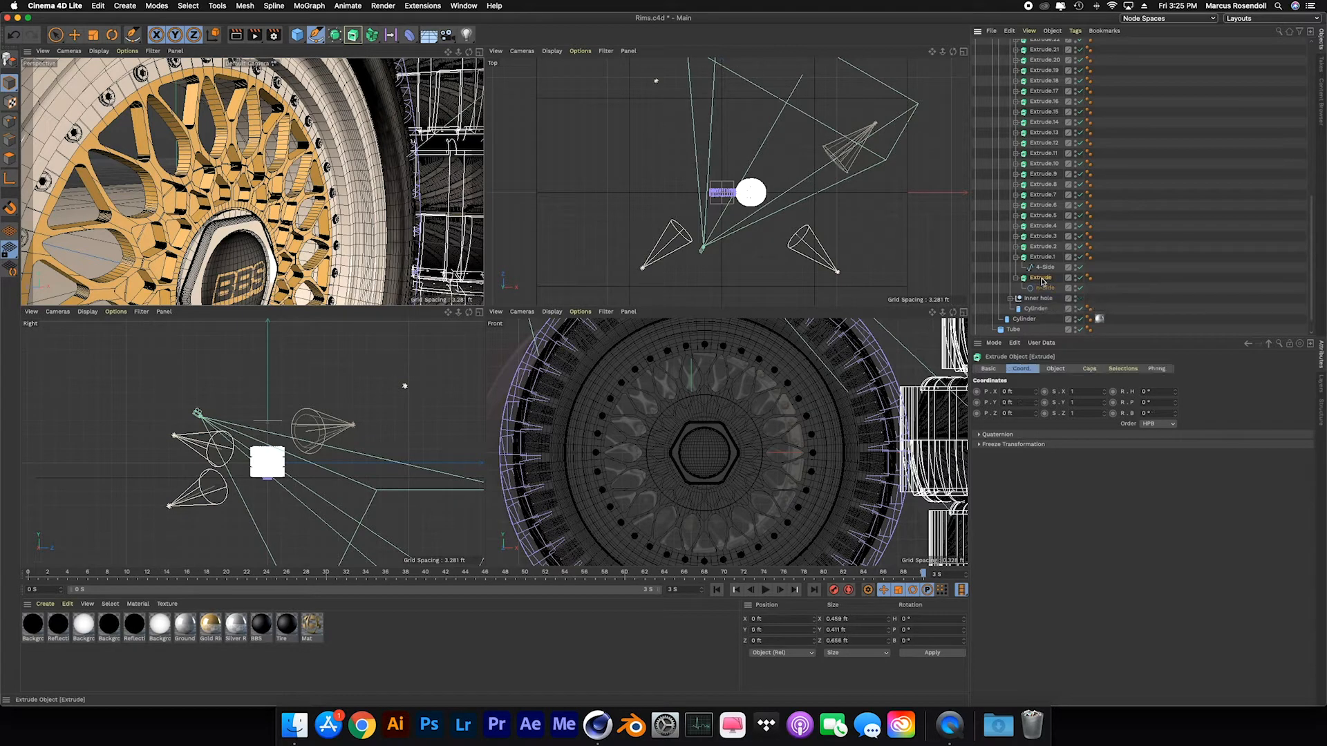
pyautogui.click(1045, 268)
pyautogui.click(1044, 288)
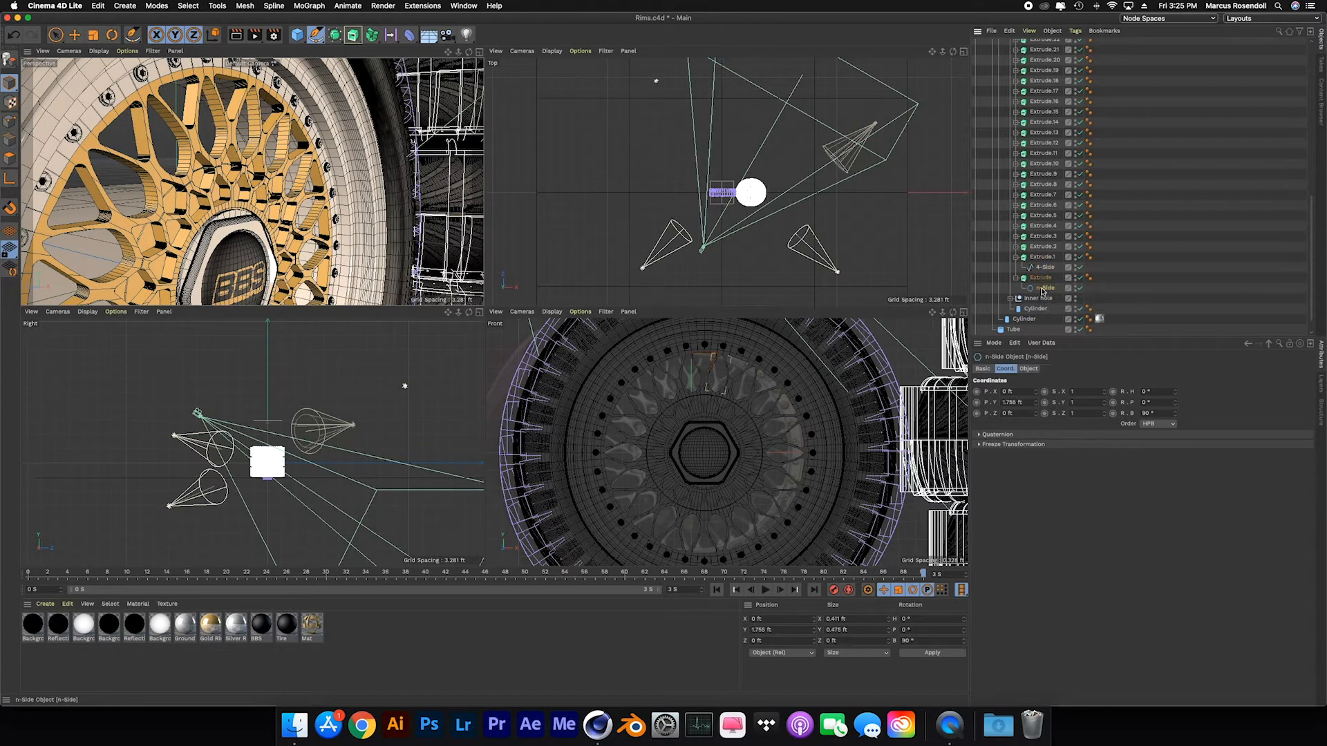
pyautogui.click(1042, 278)
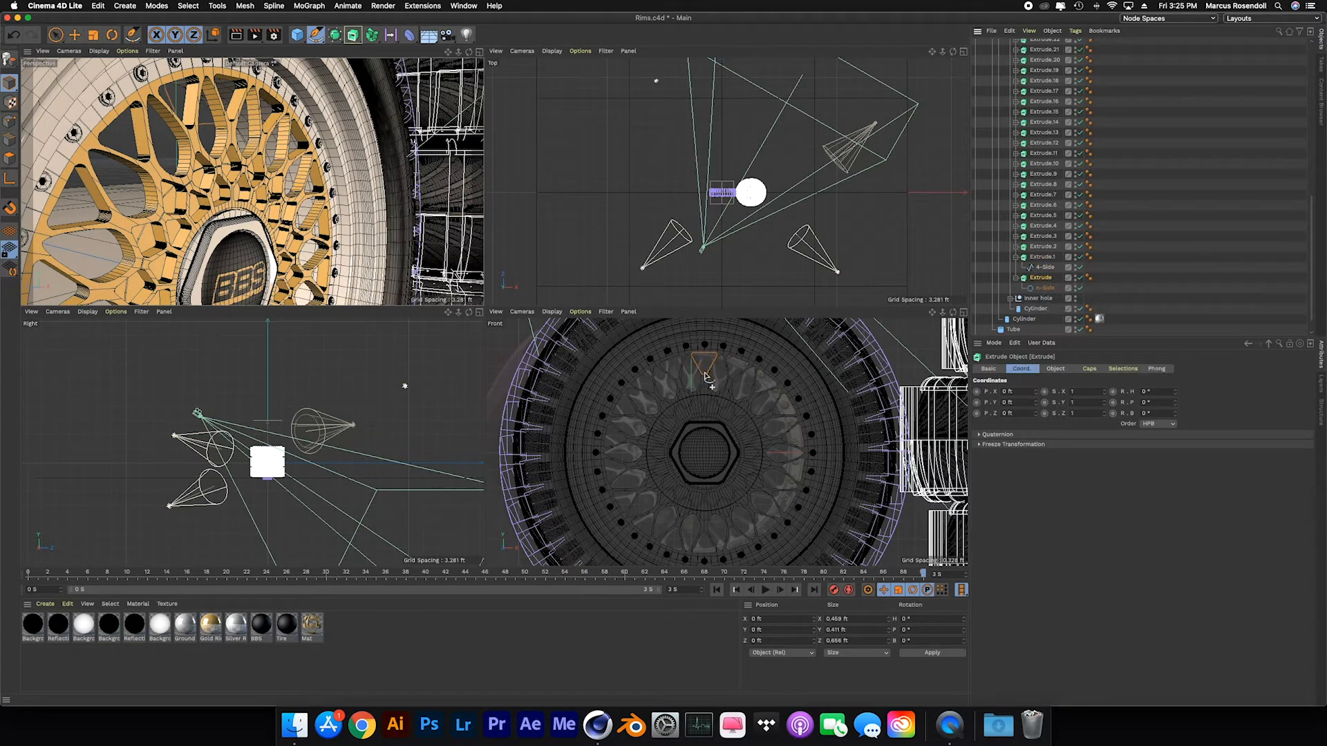
# Review the object properties of Extrude, its n-Side spline and the 4-Side spline under Extrude.1.
pyautogui.click(1054, 369)
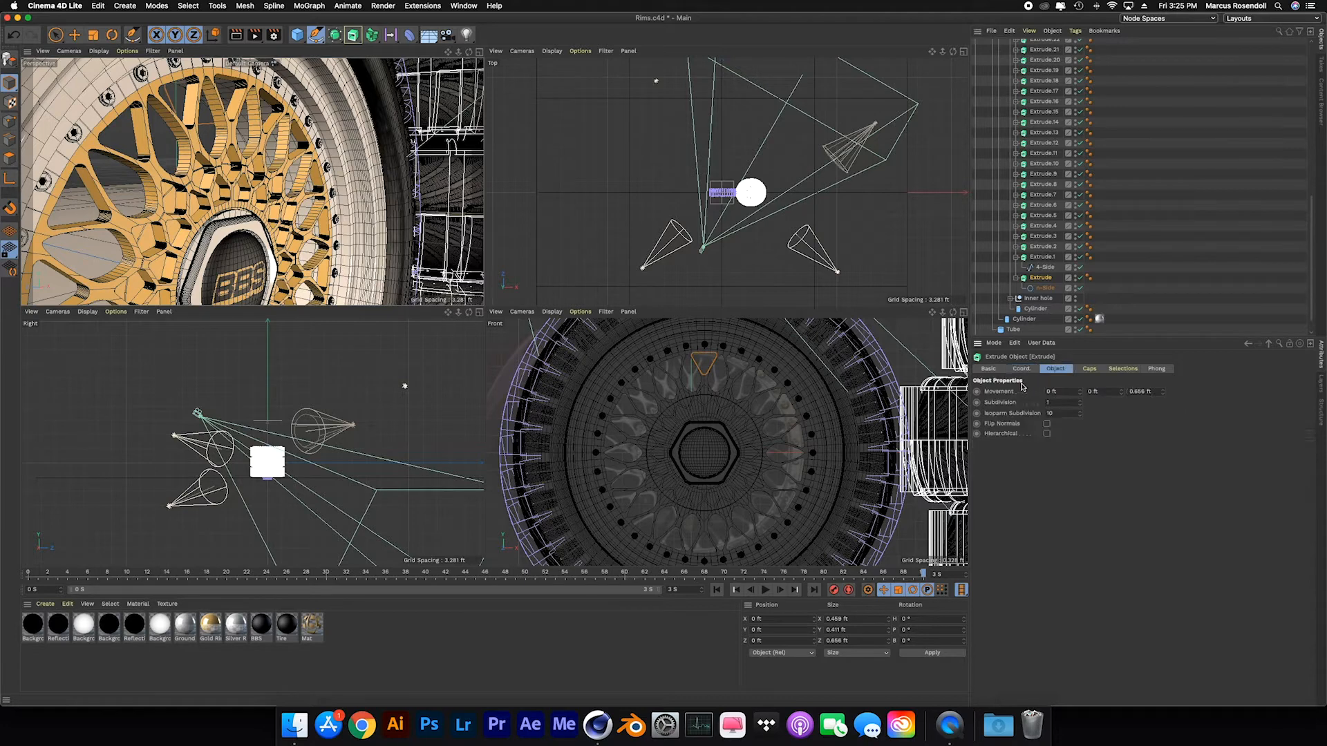
pyautogui.click(1045, 288)
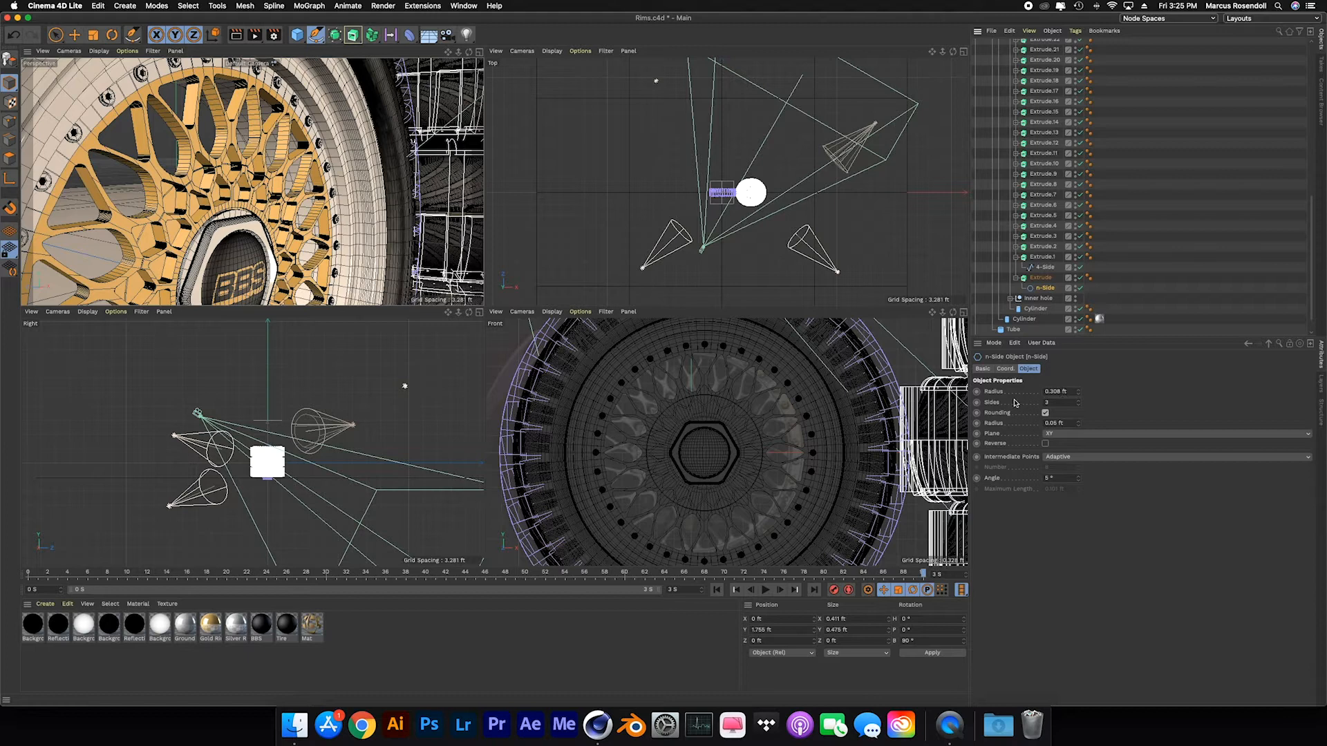
pyautogui.click(1045, 267)
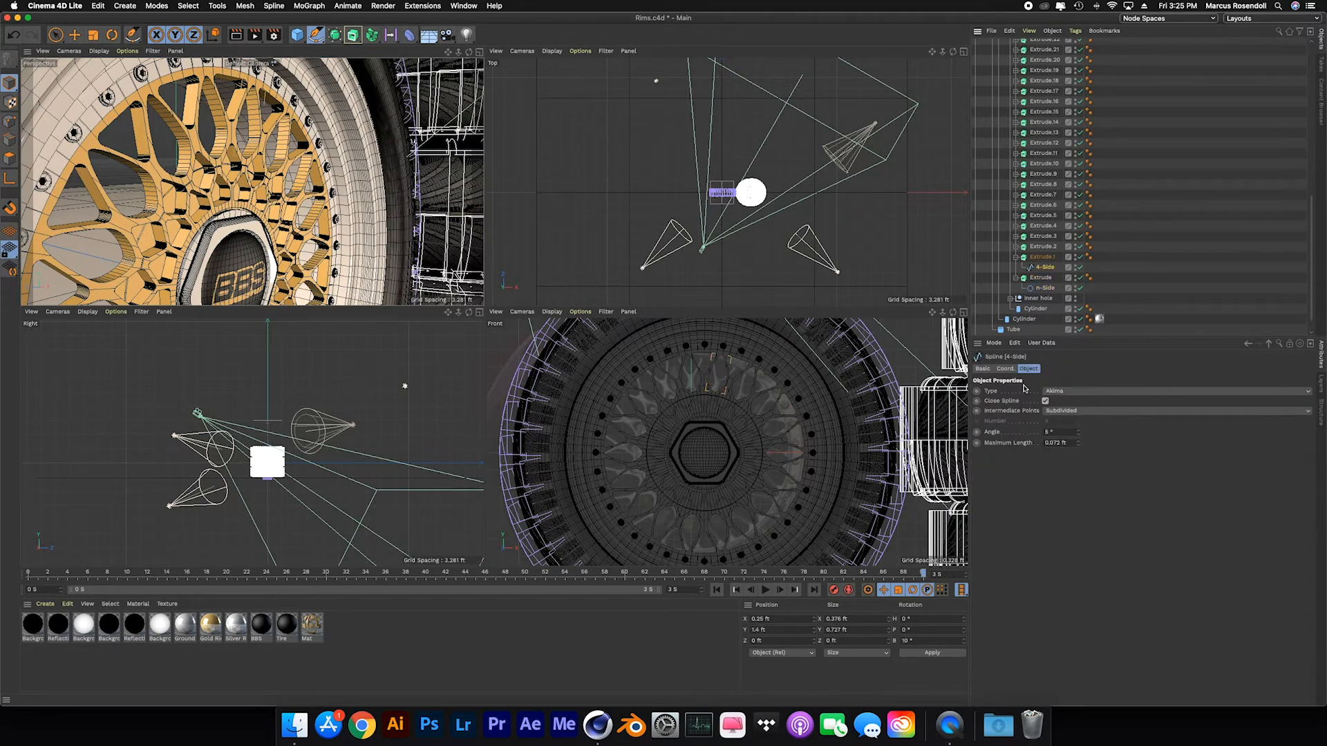
# Highlight Extrude and Extrude.1 together as an outer hole pair, and undo the stray changes in the Front view.
pyautogui.click(1035, 278)
pyautogui.keyDown('shift'); pyautogui.click(1042, 258); pyautogui.keyUp('shift')
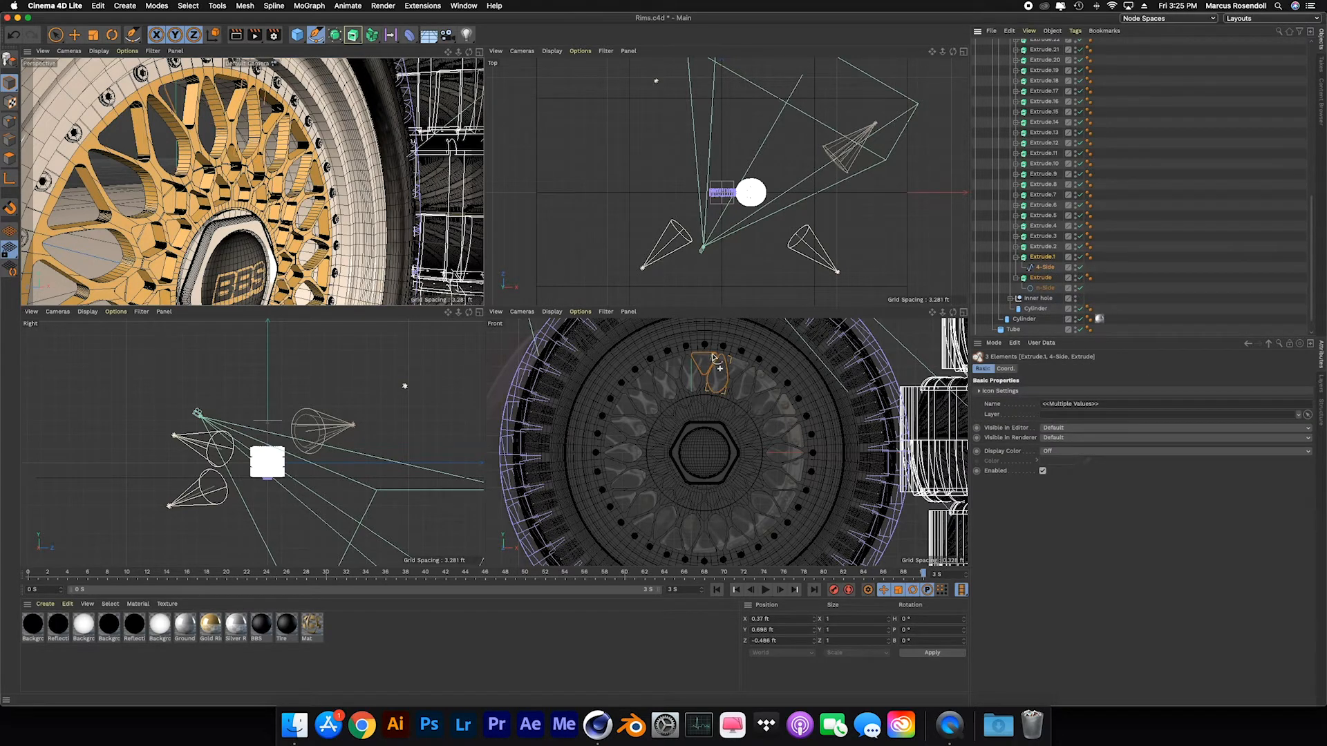
pyautogui.click(777, 485)
pyautogui.press('super+z')
pyautogui.press('super+z')
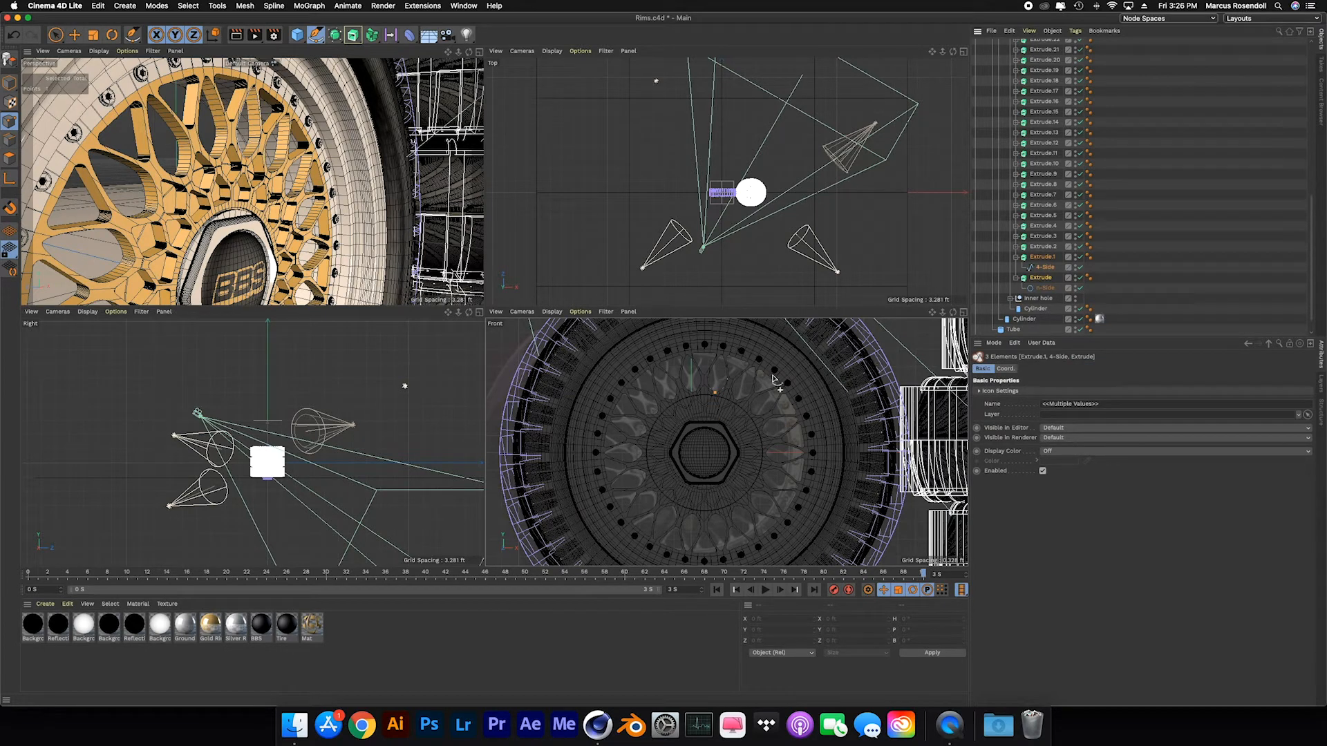
# Reselect the Extrude and Extrude.1 pair and compare their n-Side and 4-Side splines in the Front view.
pyautogui.click(1042, 257)
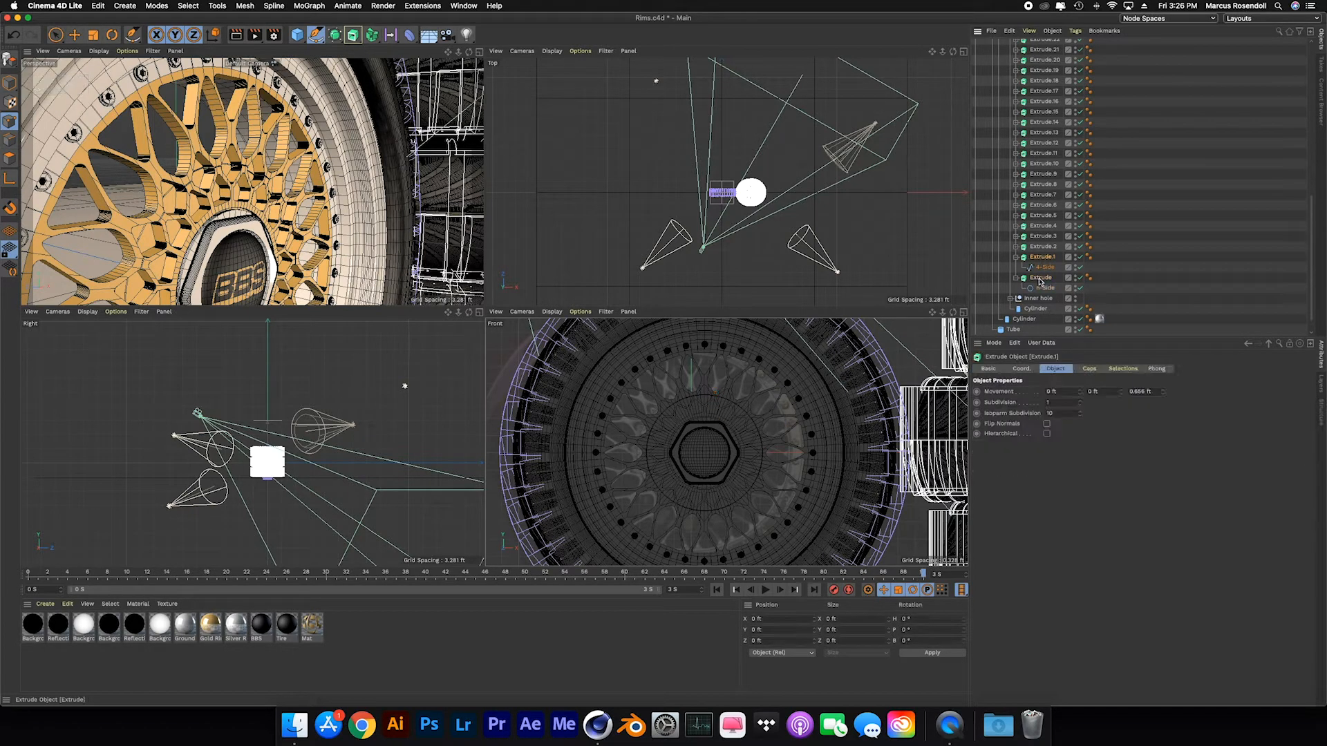
pyautogui.keyDown('shift'); pyautogui.click(1039, 281); pyautogui.keyUp('shift')
pyautogui.click(1040, 281)
pyautogui.keyDown('shift'); pyautogui.click(1039, 260); pyautogui.keyUp('shift')
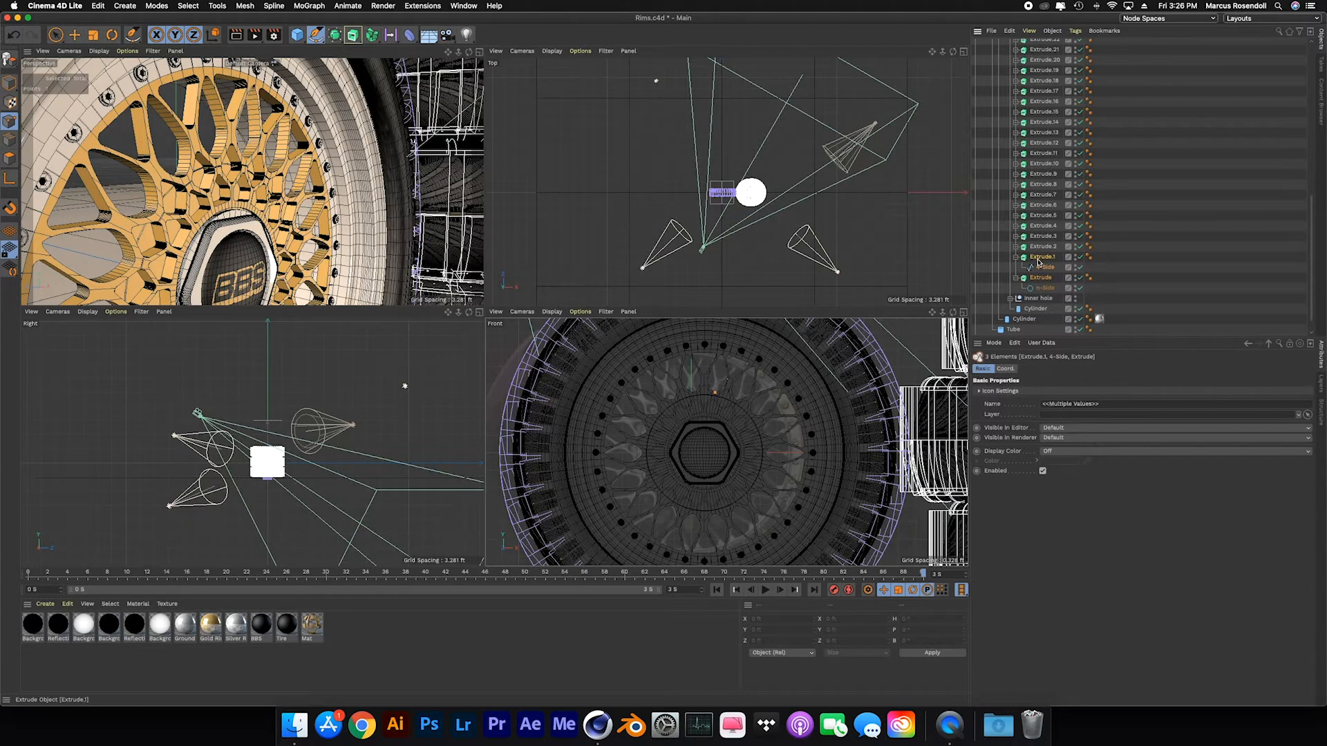
pyautogui.click(1044, 287)
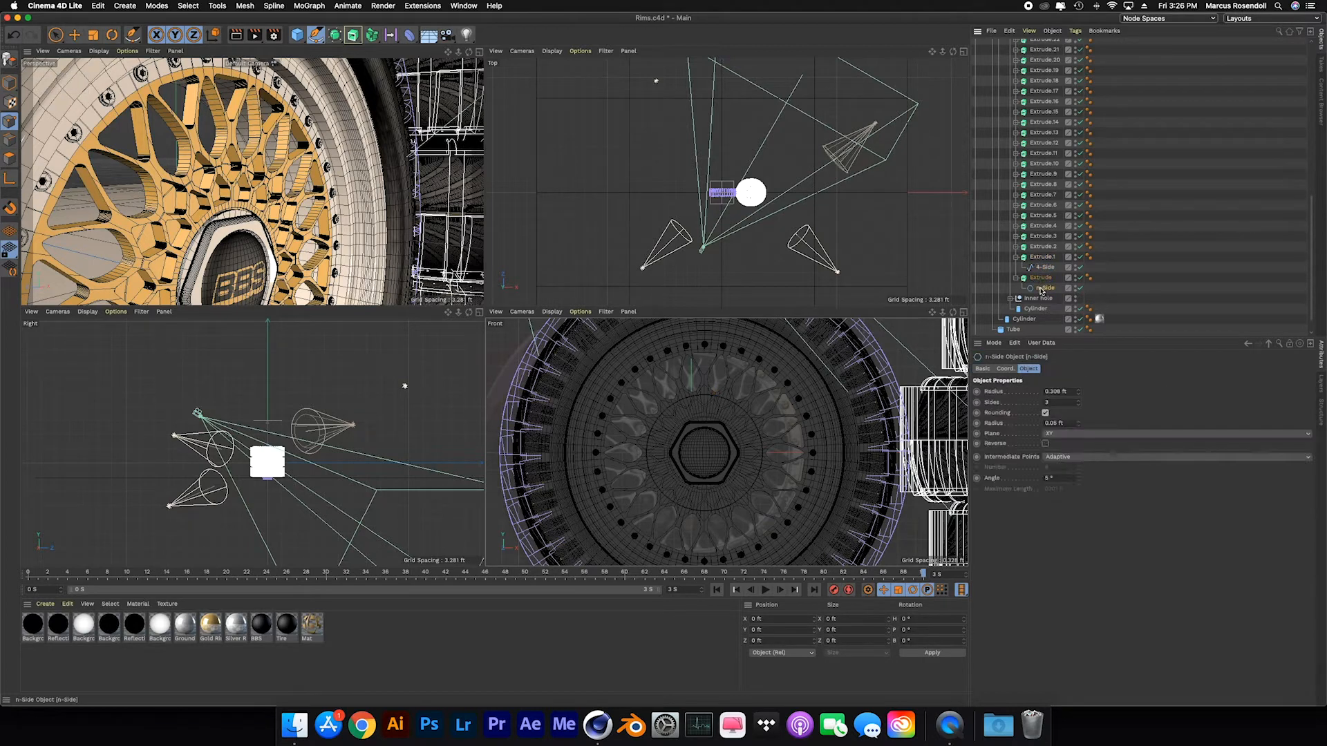
pyautogui.click(1045, 267)
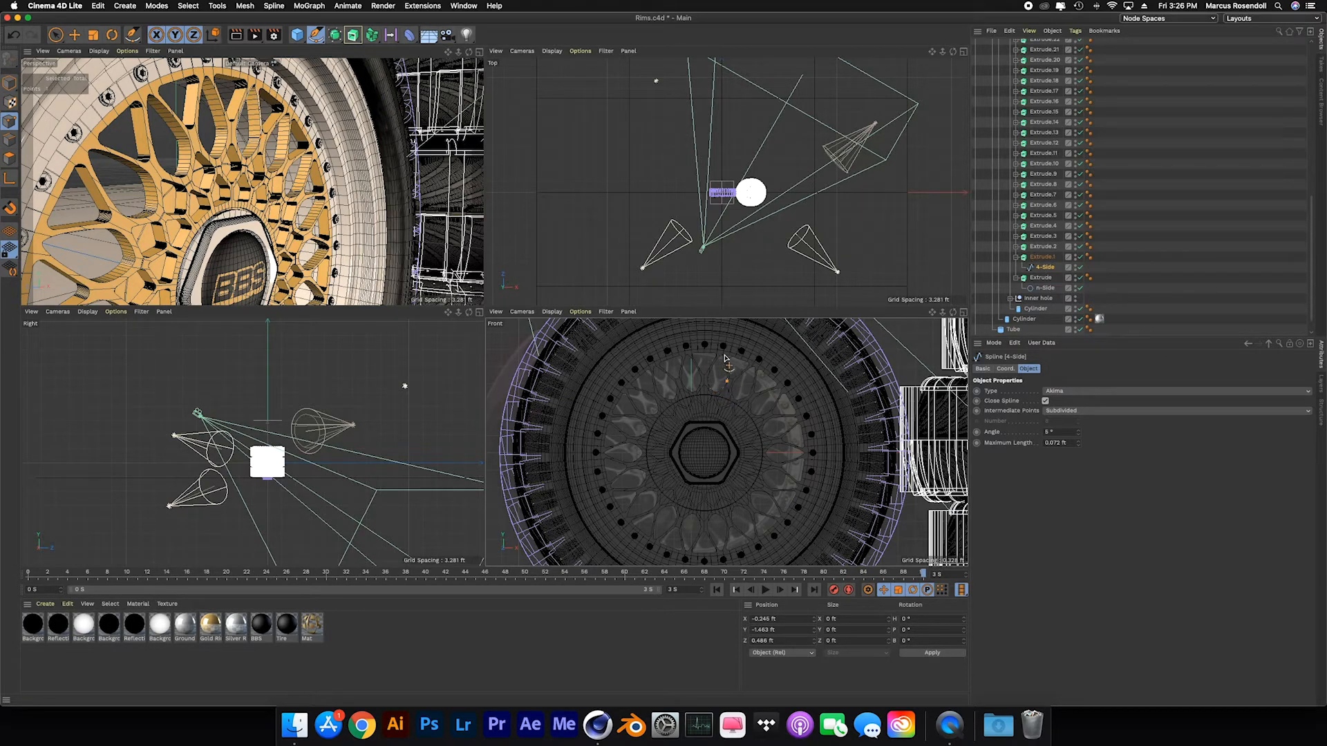
pyautogui.click(714, 391)
# Show the shared axis of Extrude.1 and Extrude with the Move tool, and collapse both extrudes in the hierarchy.
pyautogui.click(1042, 257)
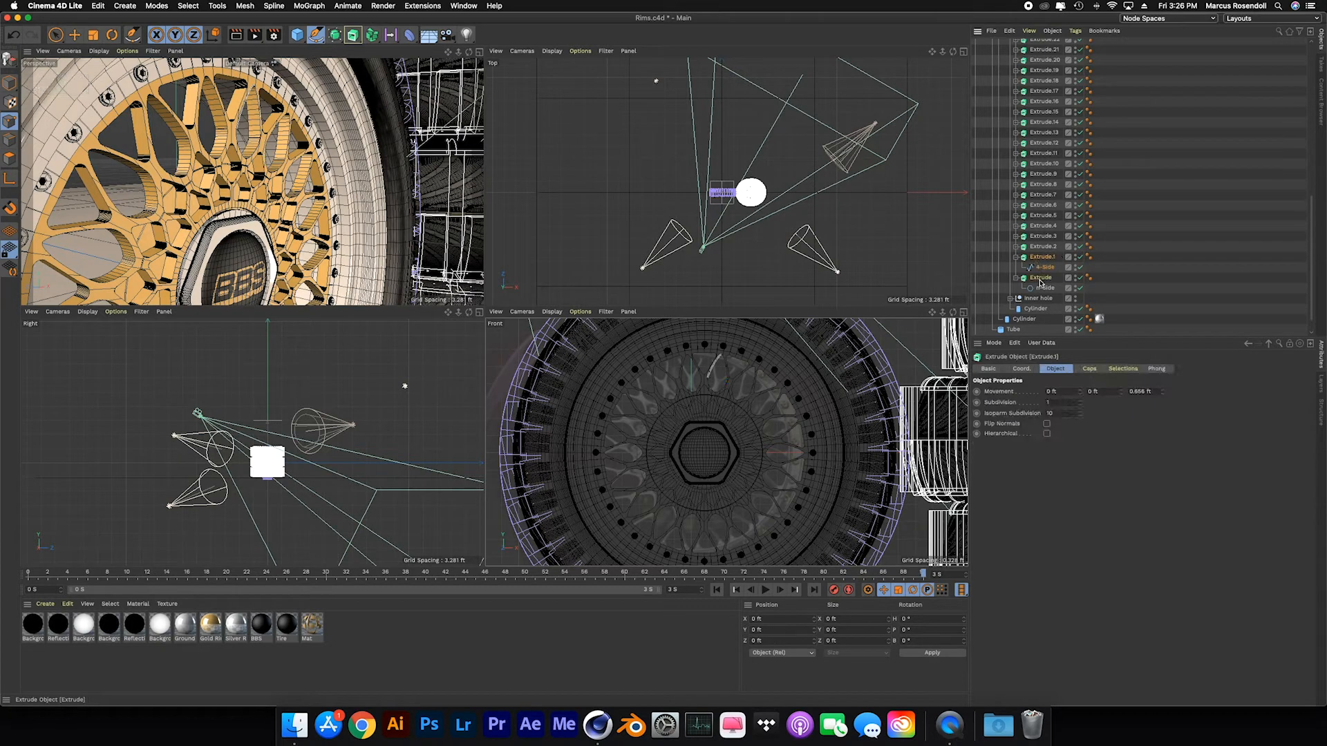
pyautogui.keyDown('shift'); pyautogui.click(1040, 281); pyautogui.keyUp('shift')
pyautogui.click(75, 34)
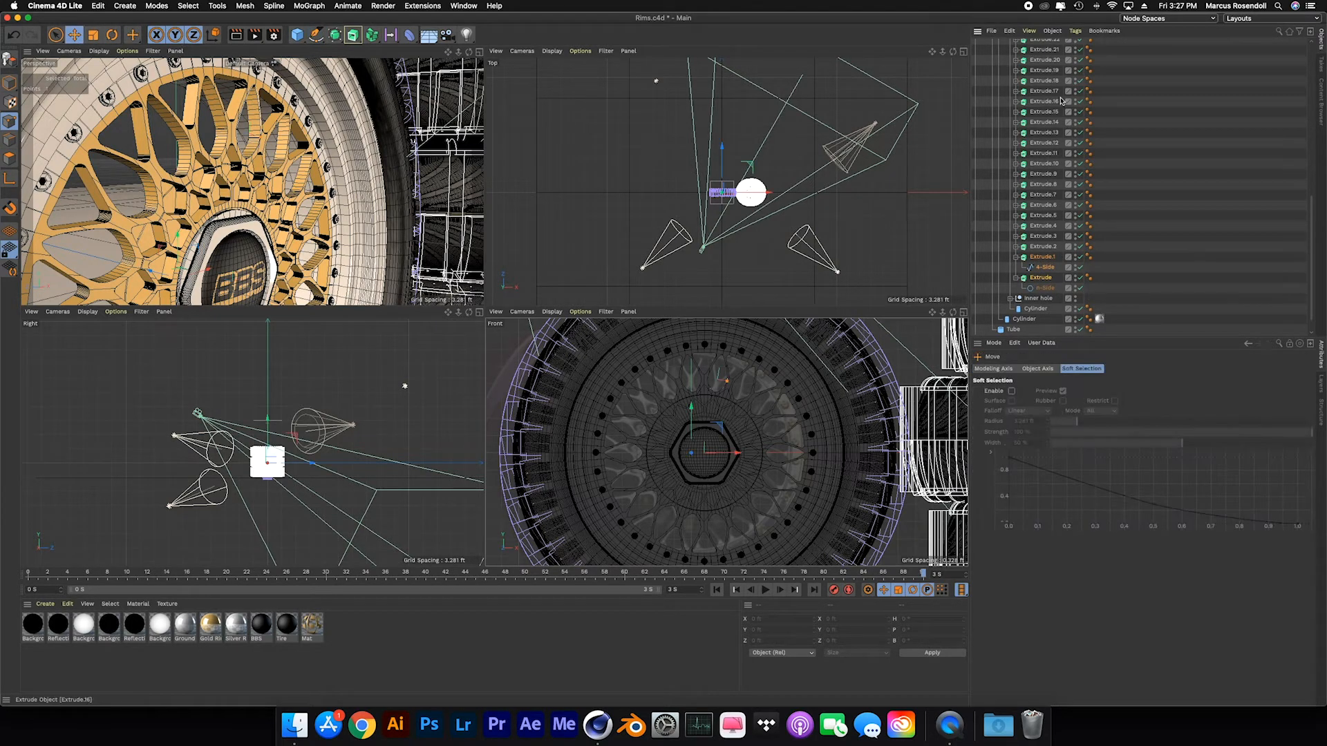
pyautogui.click(1039, 278)
pyautogui.click(1015, 257)
pyautogui.click(1015, 267)
pyautogui.click(1041, 258)
pyautogui.click(316, 36)
# Highlight Extrude.1 and Extrude.2, and extend the selection to Extrude.11 to examine the rotated outer hole copies.
pyautogui.click(1042, 249)
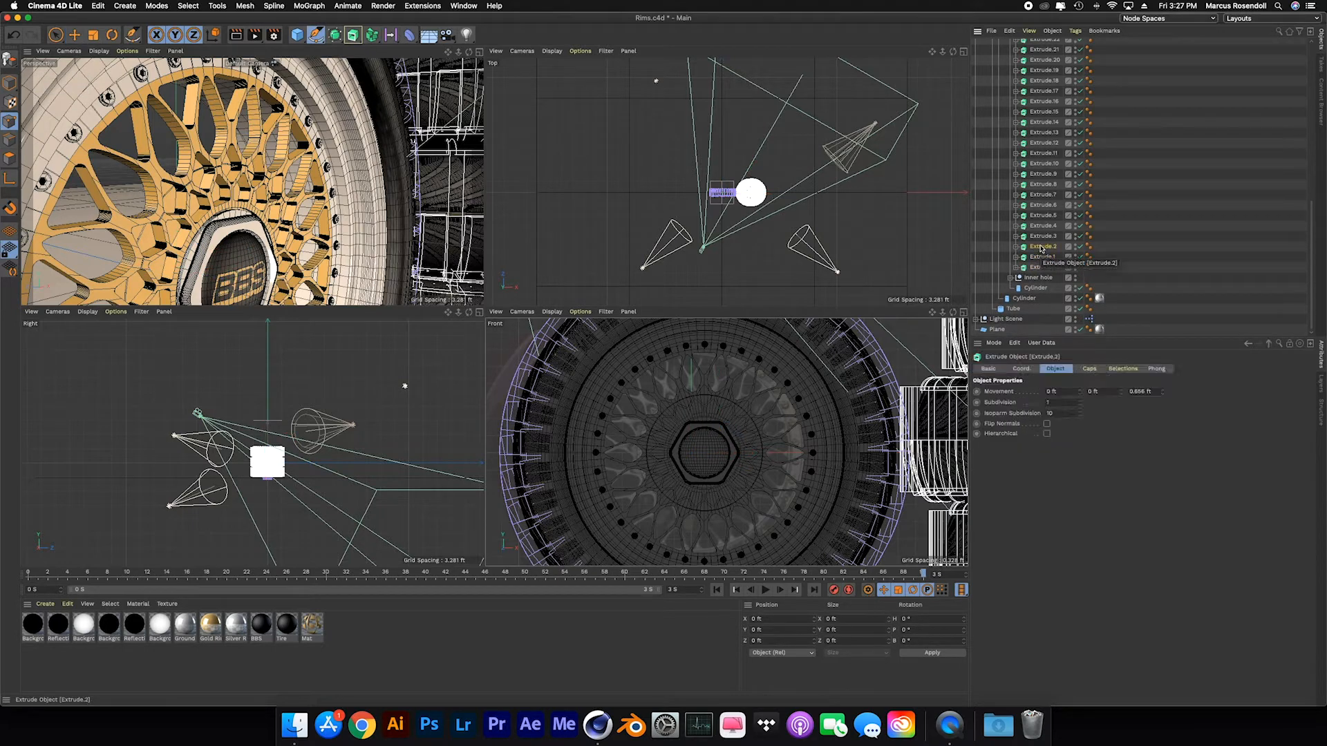
pyautogui.click(1042, 257)
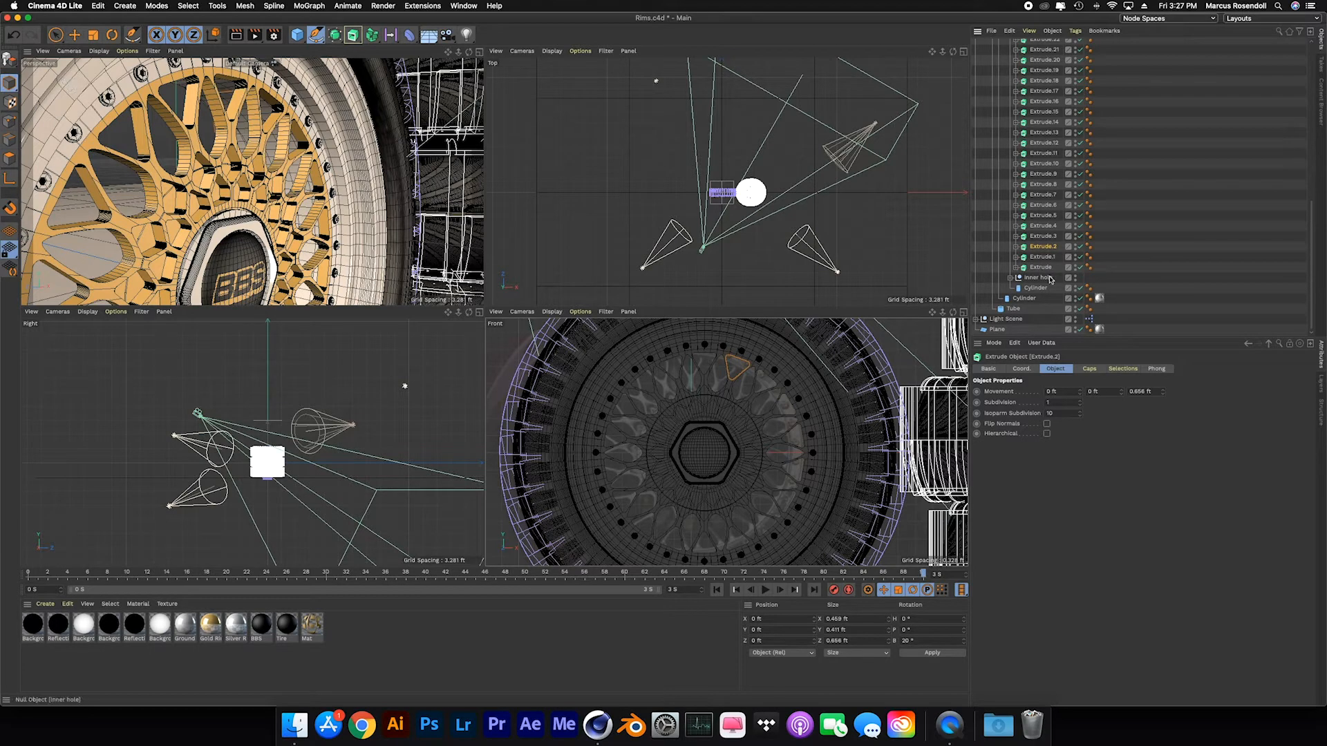
pyautogui.keyDown('shift'); pyautogui.click(1043, 246); pyautogui.keyUp('shift')
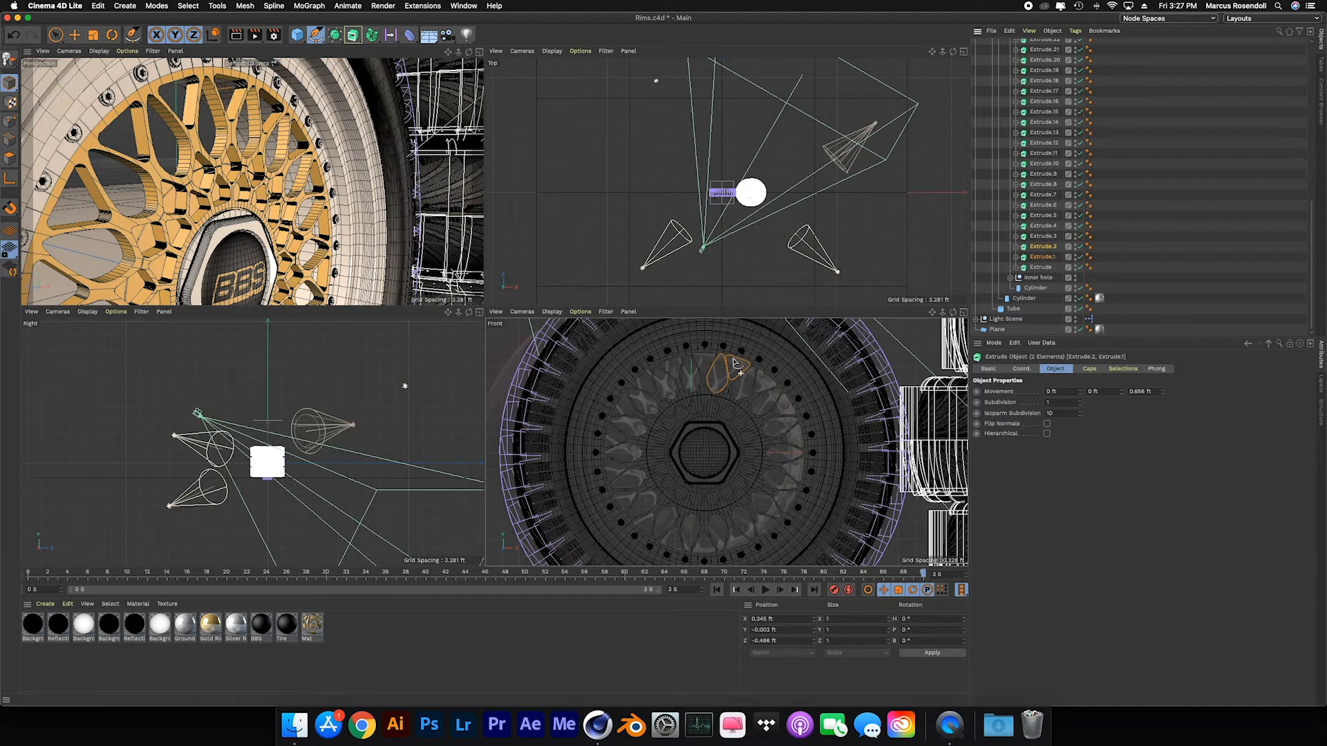
pyautogui.keyDown('shift'); pyautogui.click(1044, 153); pyautogui.keyUp('shift')
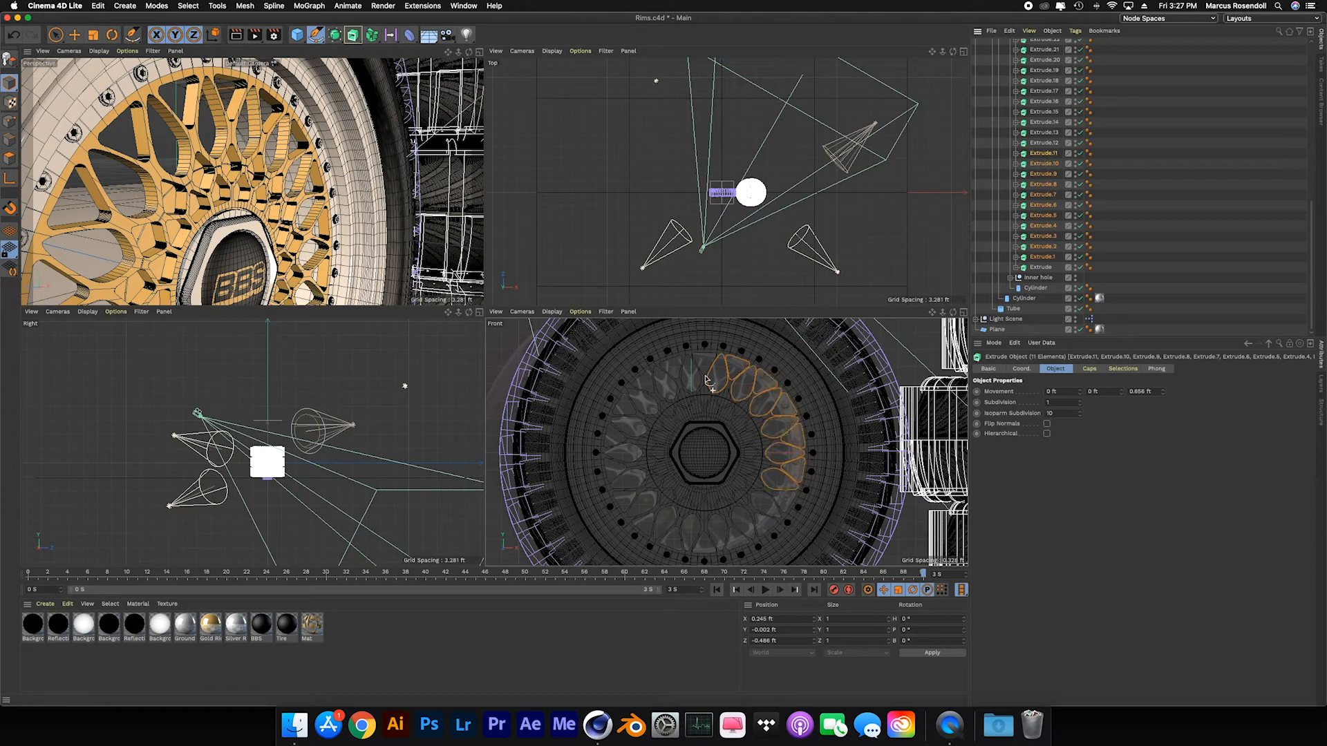
pyautogui.scroll(10, 1013, 170)
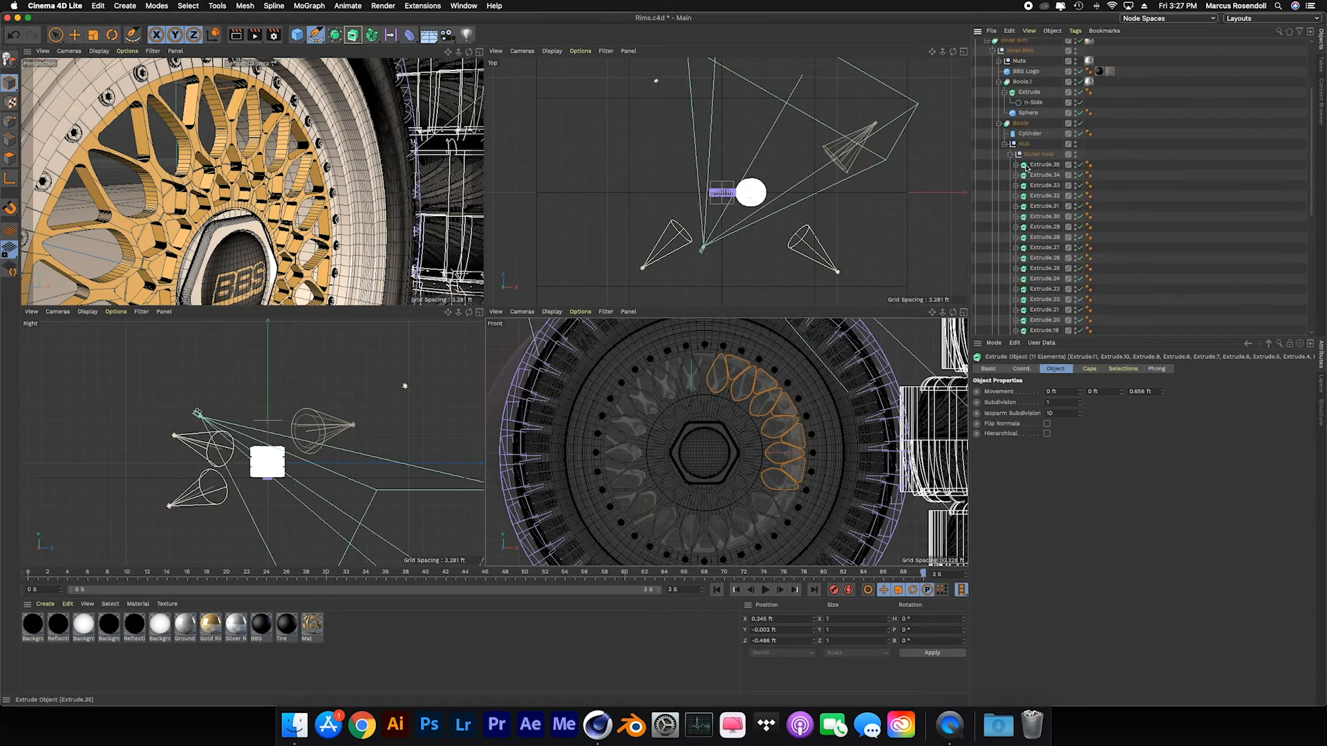
# Review the Null holding all hole extrudes and the Cylinder it cuts under Boole, collapsing the Null and Boole groups.
pyautogui.click(1025, 241)
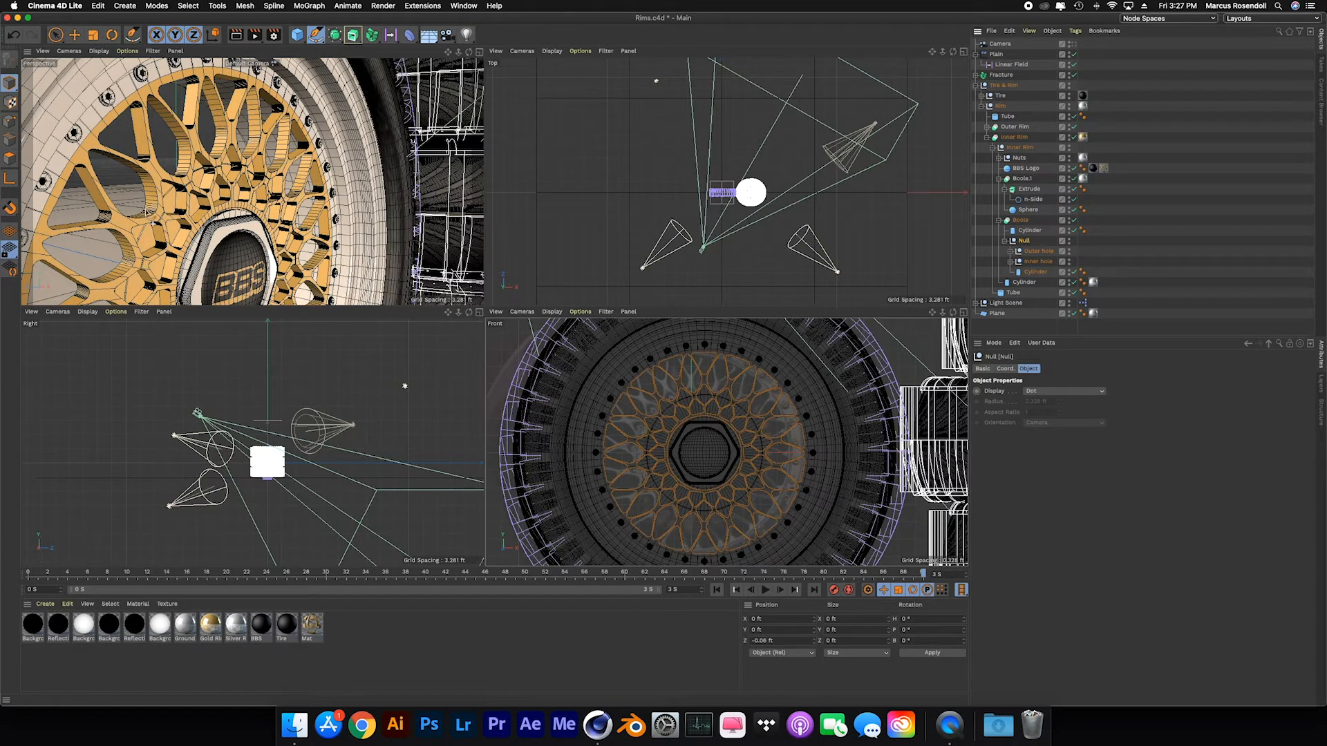
pyautogui.click(1006, 241)
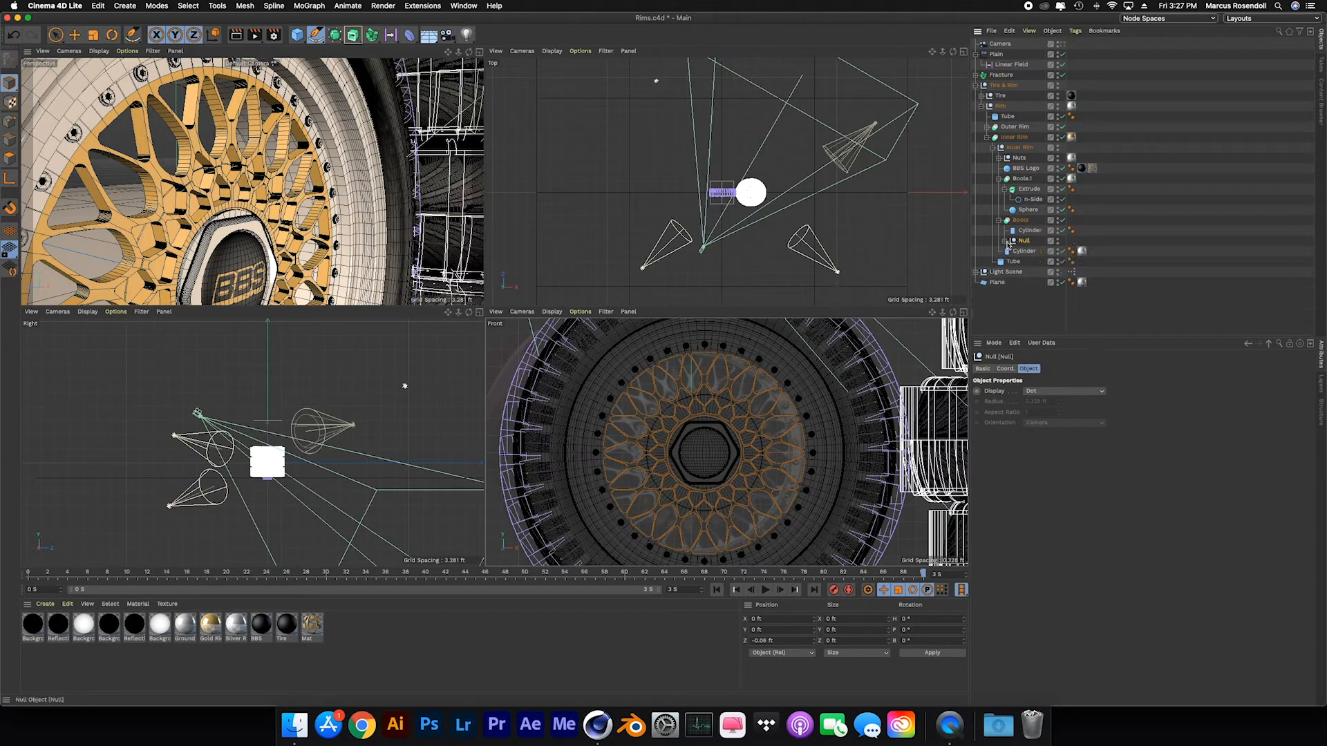
pyautogui.click(1028, 230)
pyautogui.click(1021, 221)
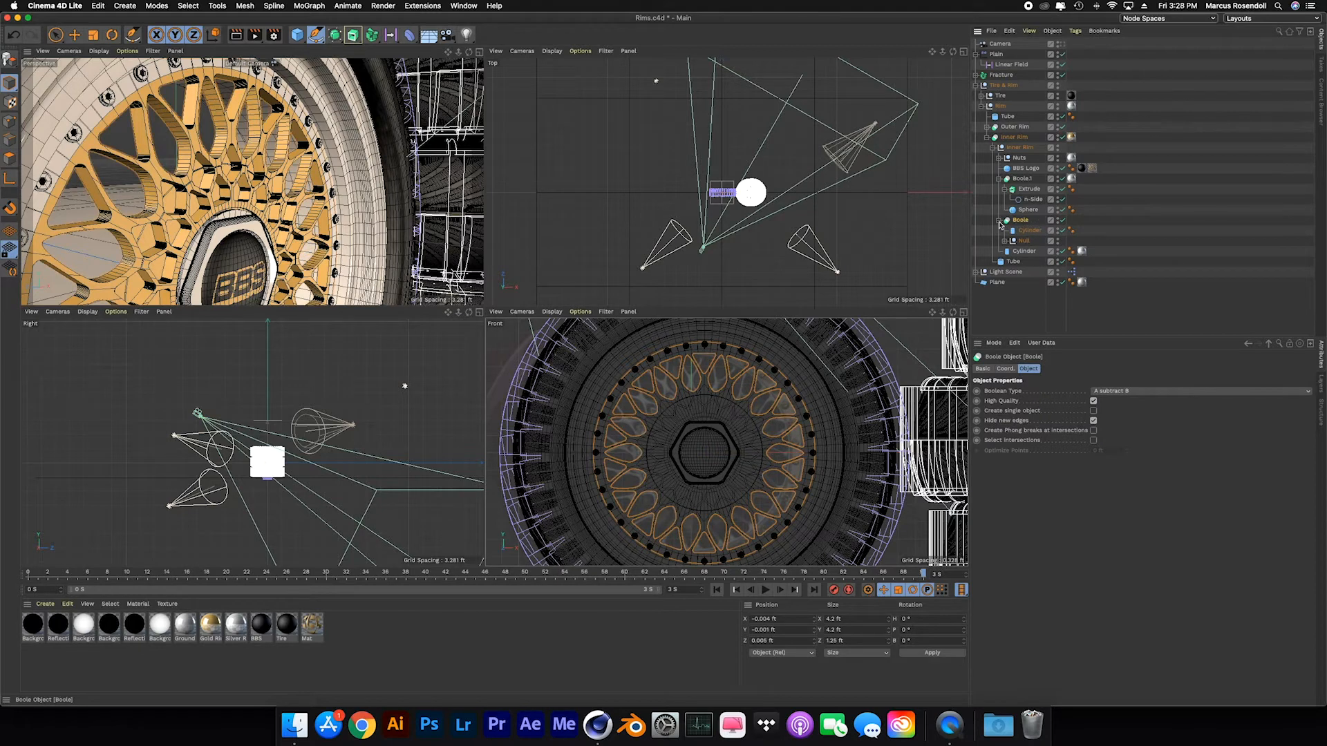
pyautogui.click(998, 221)
# Inspect the hexagonal hub Extrude under Boole.1 and the object properties of its n-Side spline.
pyautogui.click(1028, 190)
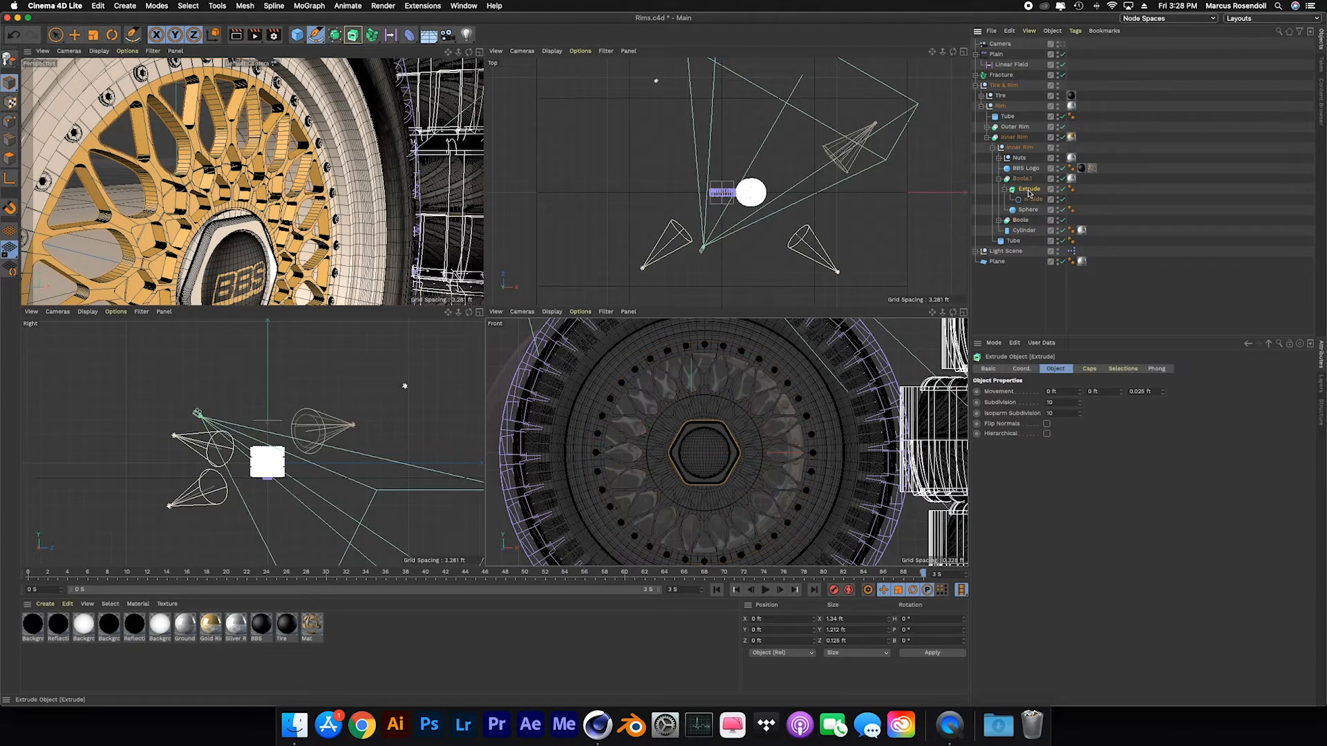
pyautogui.click(1032, 199)
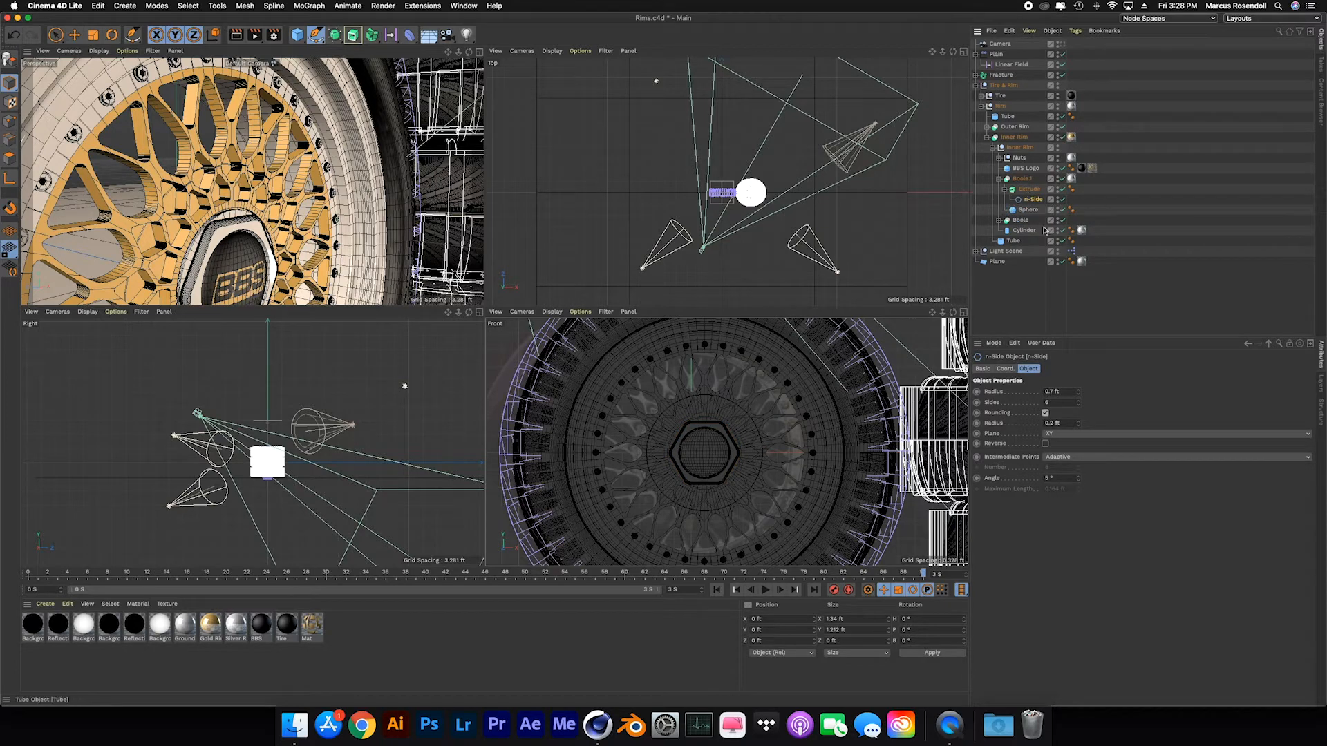
pyautogui.click(1029, 190)
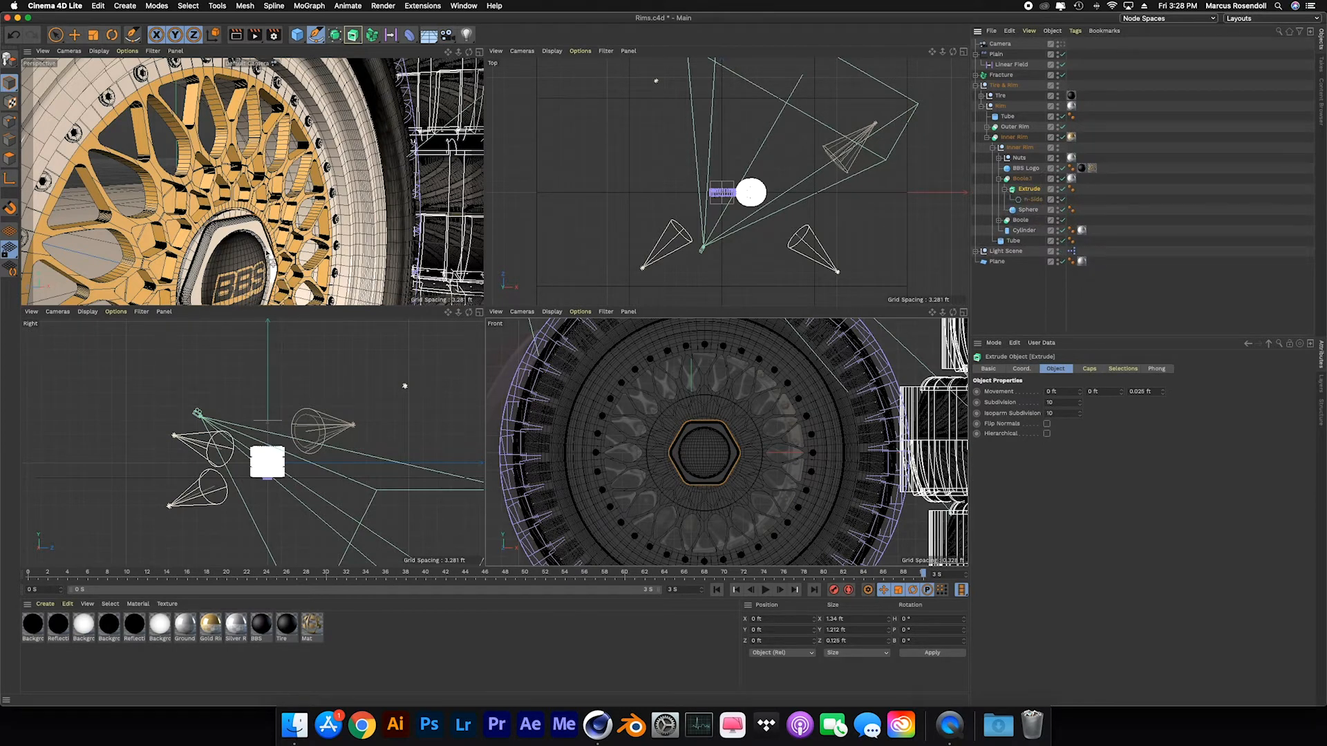
pyautogui.scroll(-3, 270, 261)
pyautogui.scroll(-2, 277, 238)
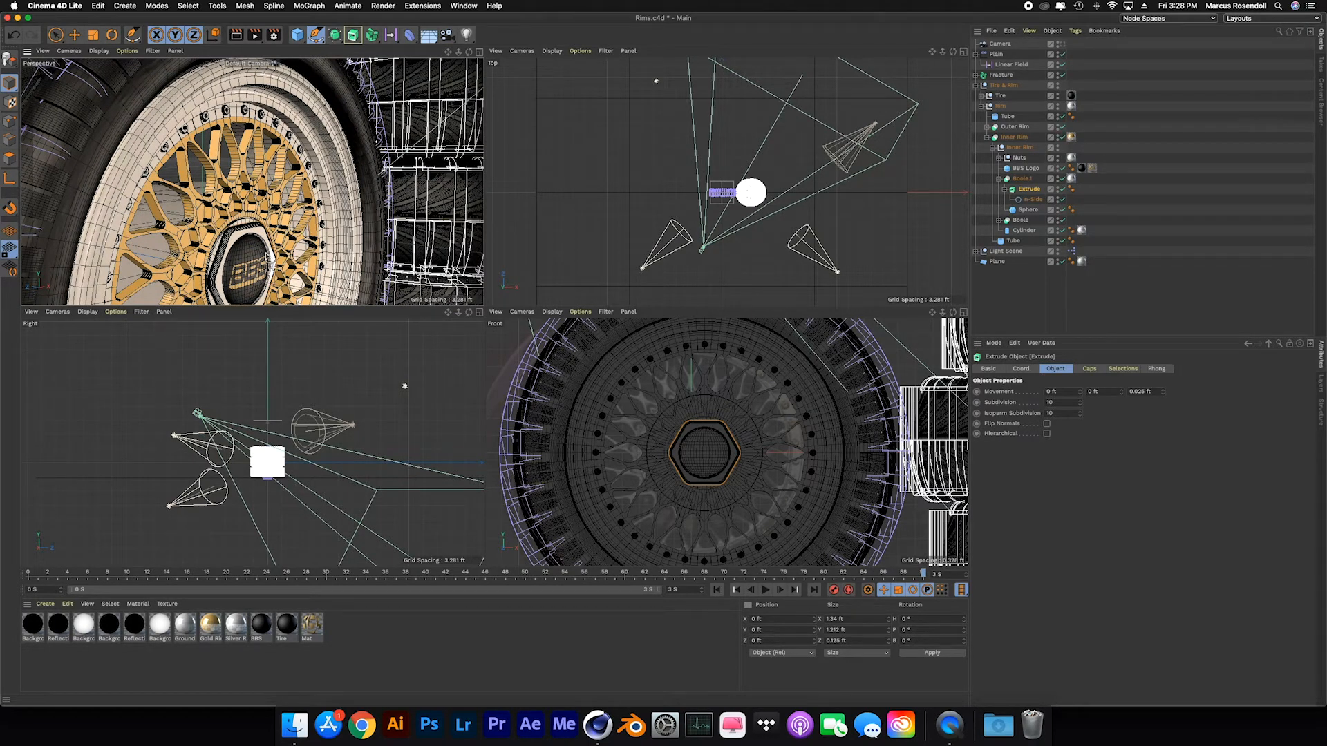
# Examine the hexagonal hub up close in a single perspective view, collapse Boole.1, and inspect the BBS Logo sphere.
pyautogui.click(480, 52)
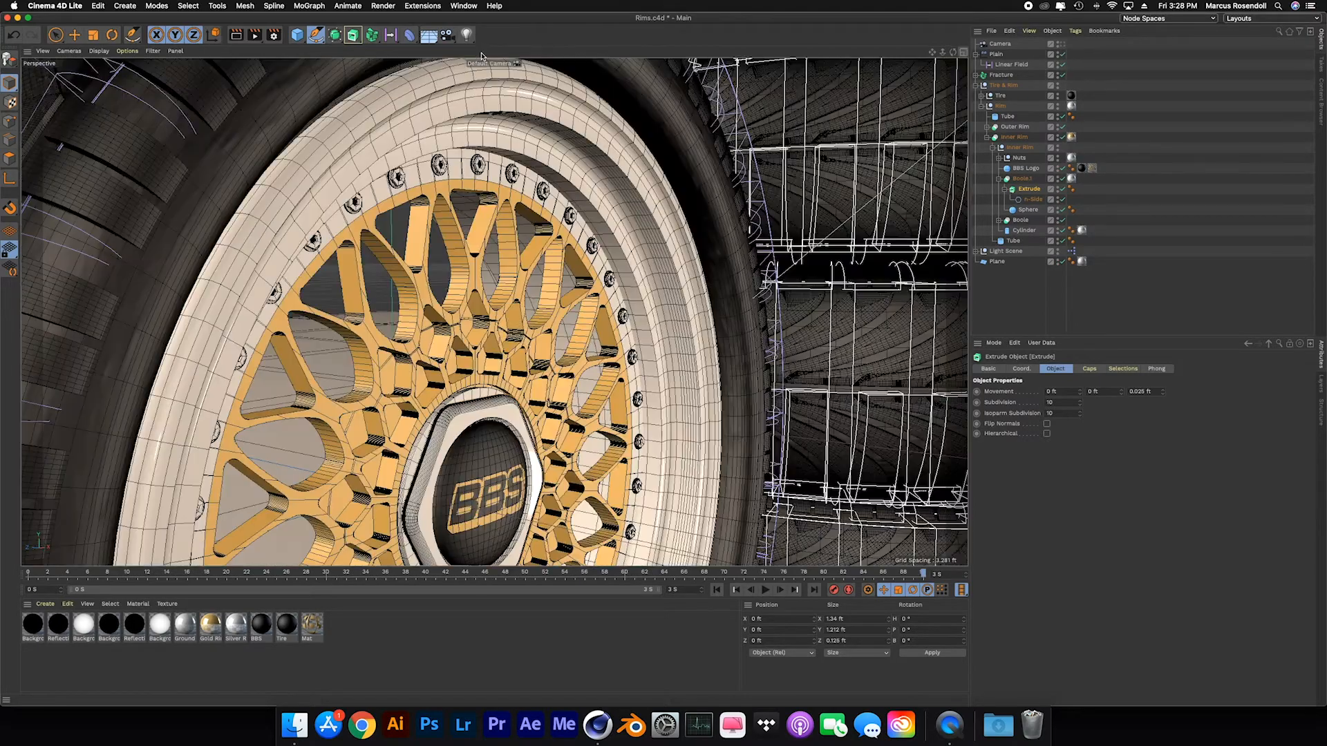
pyautogui.scroll(8, 477, 512)
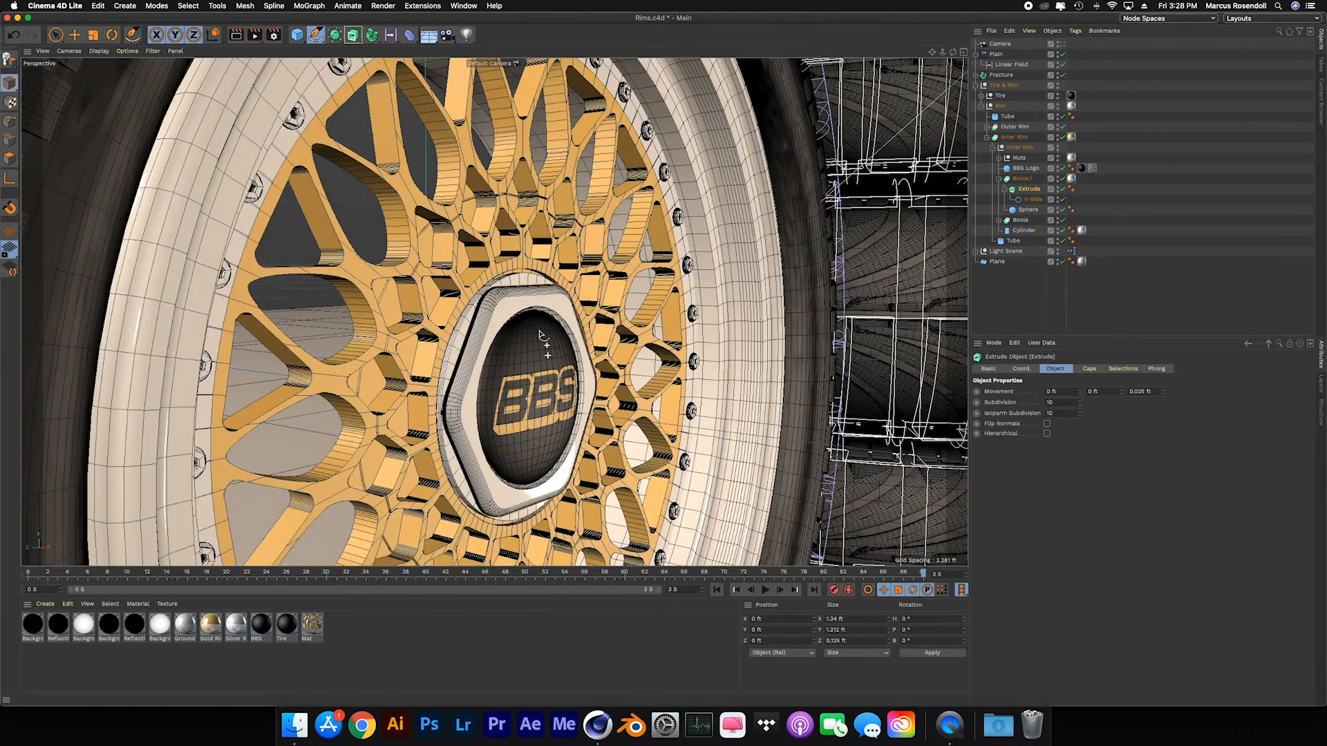
pyautogui.keyDown('alt'); pyautogui.moveTo(539, 303); pyautogui.dragTo(535, 261, button='middle'); pyautogui.keyUp('alt')
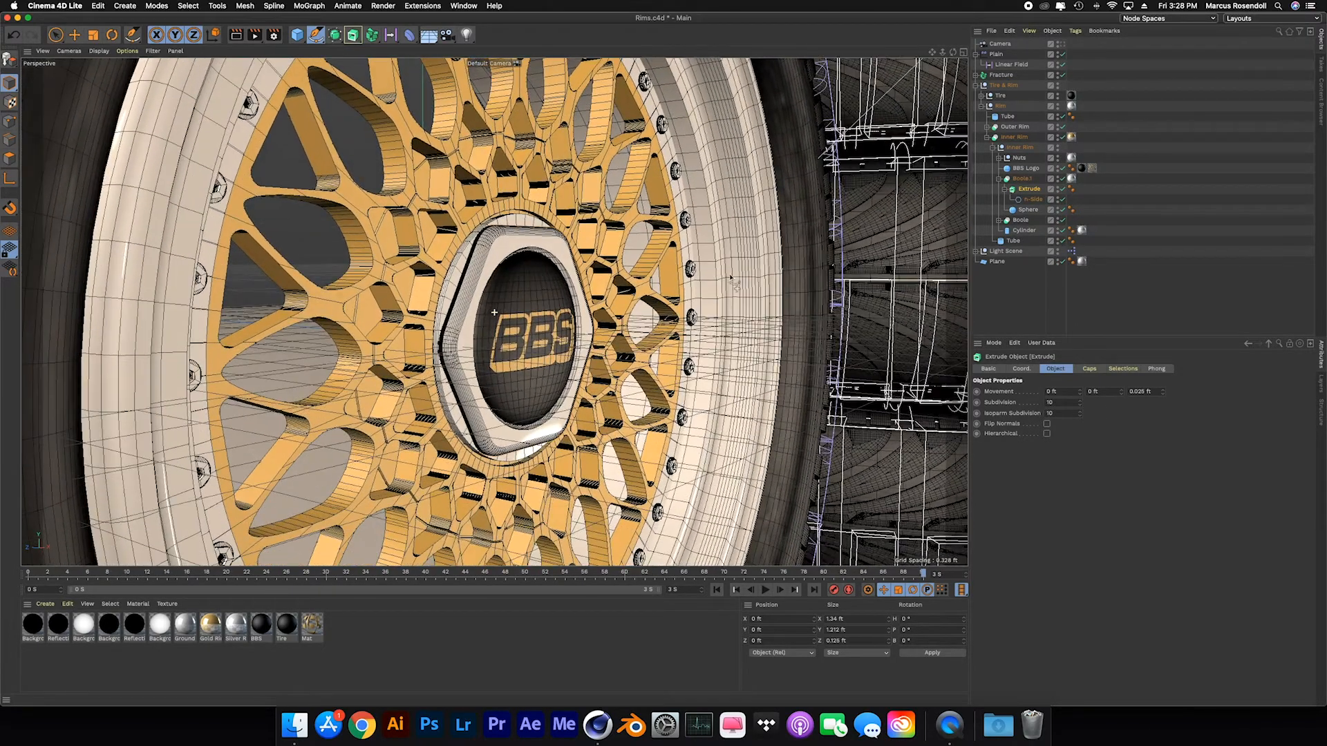
pyautogui.click(1004, 189)
pyautogui.click(1018, 180)
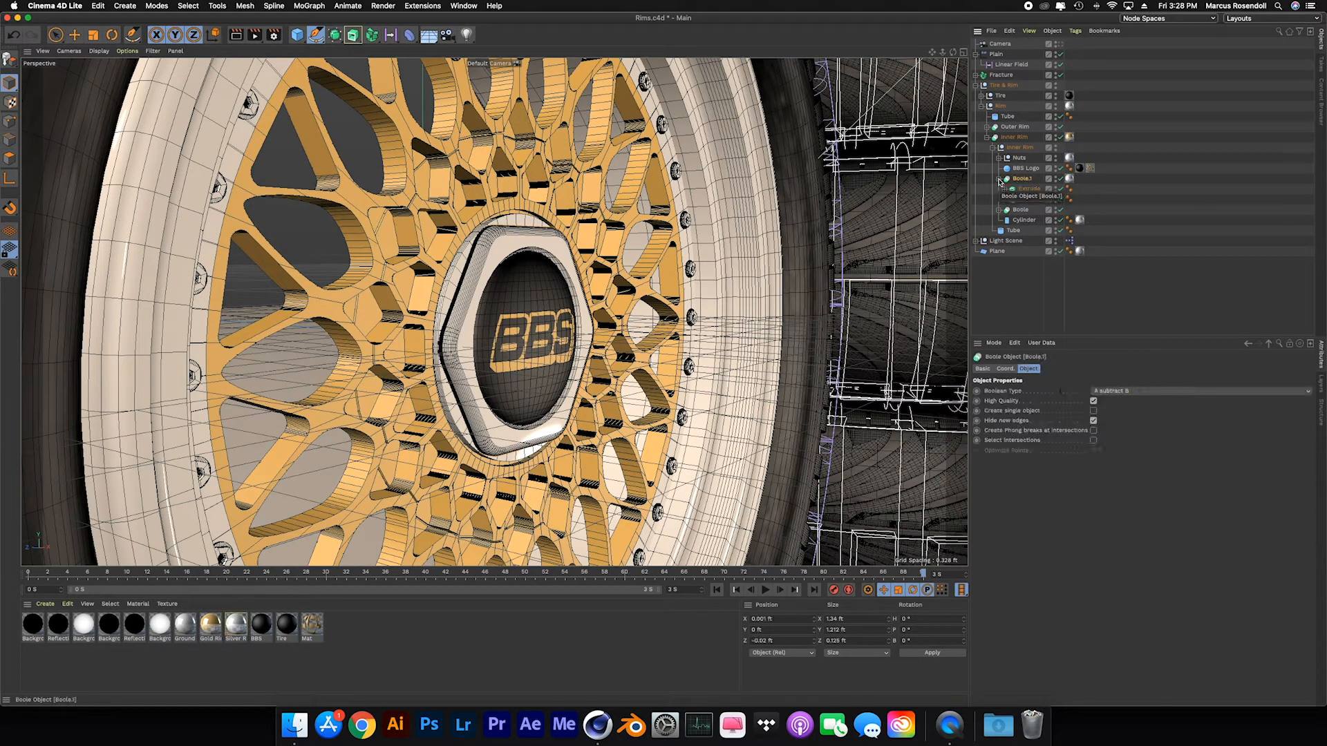
pyautogui.click(999, 179)
pyautogui.click(1024, 168)
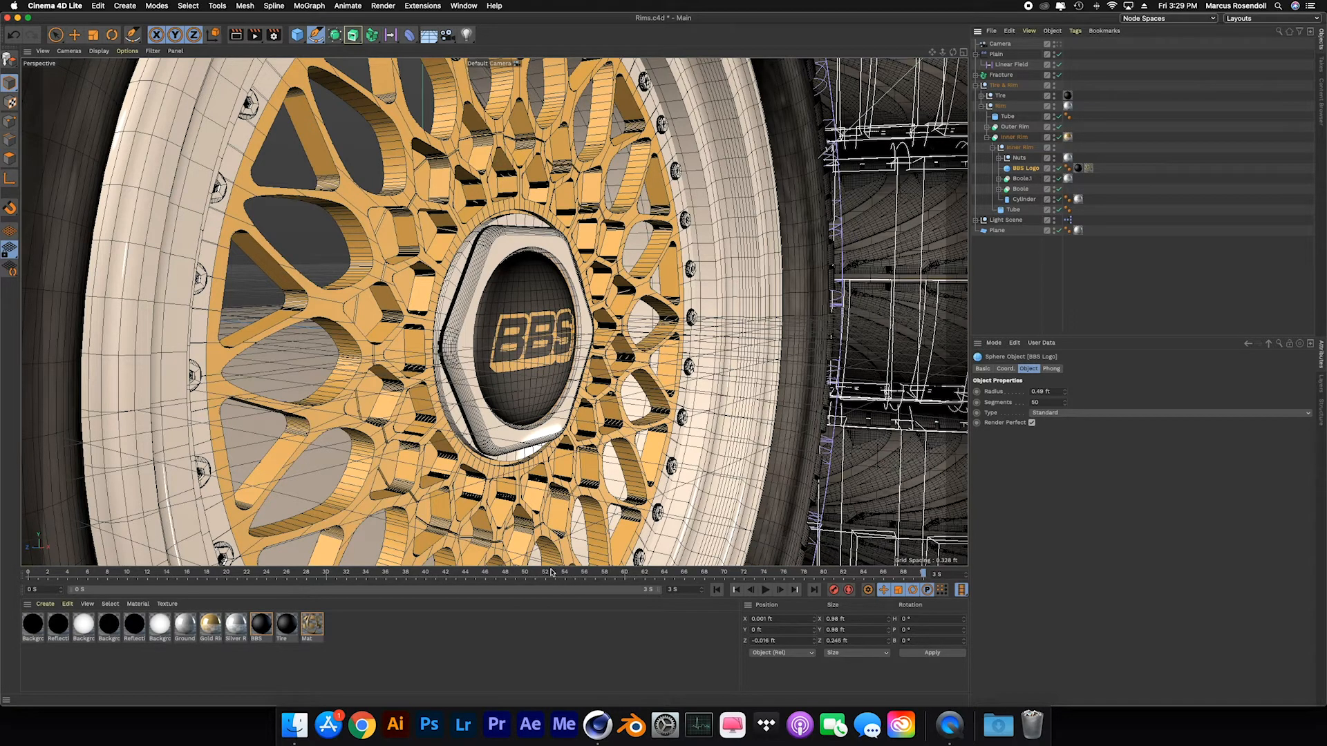
# Collapse the Inner Rim null and Boole, and switch the Inner Rim Boole off and on to compare the cut with the uncut rim.
pyautogui.click(998, 148)
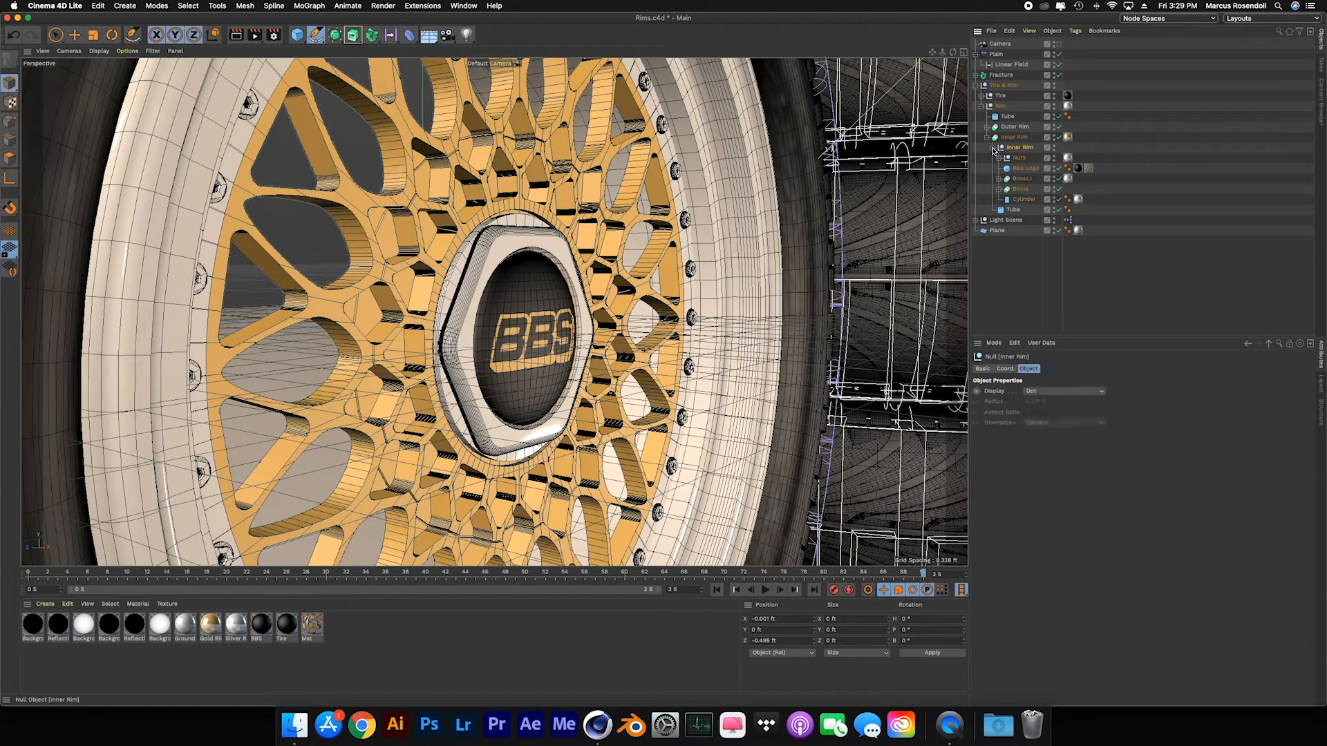
pyautogui.click(994, 148)
pyautogui.click(1023, 140)
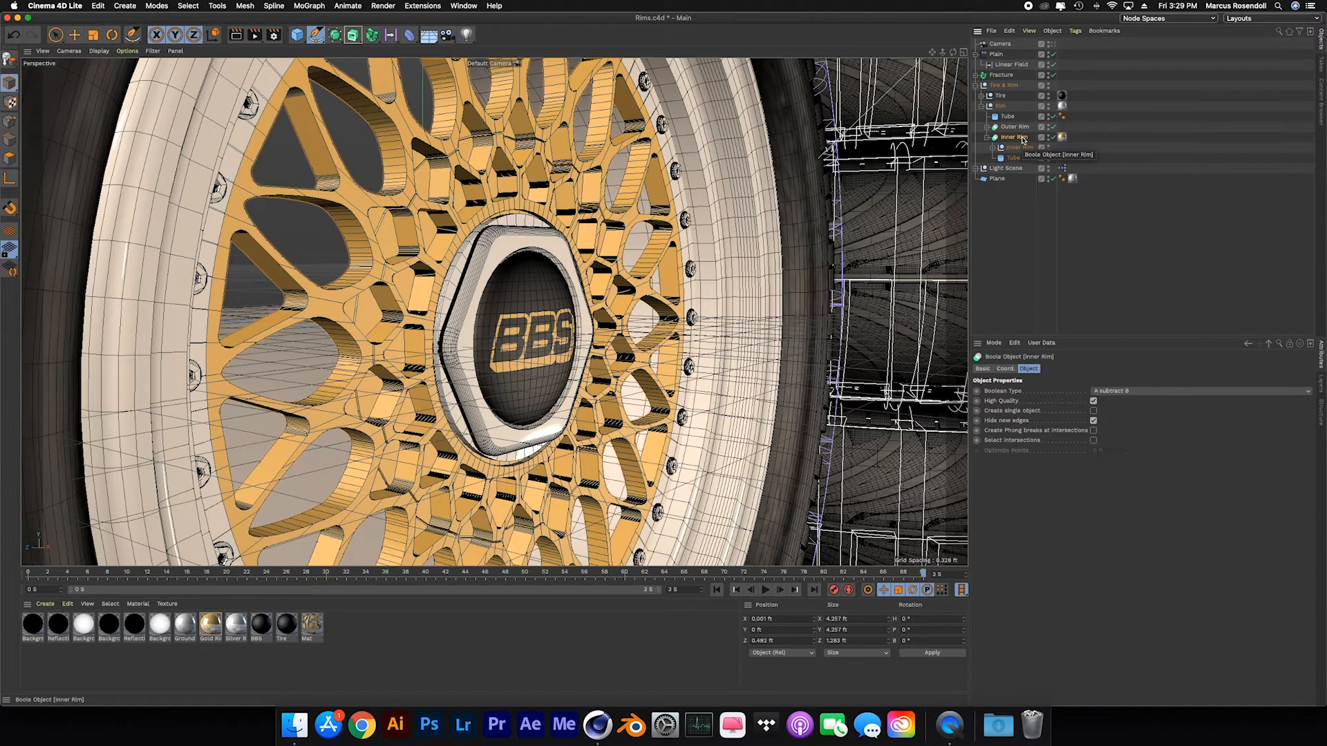
pyautogui.click(987, 136)
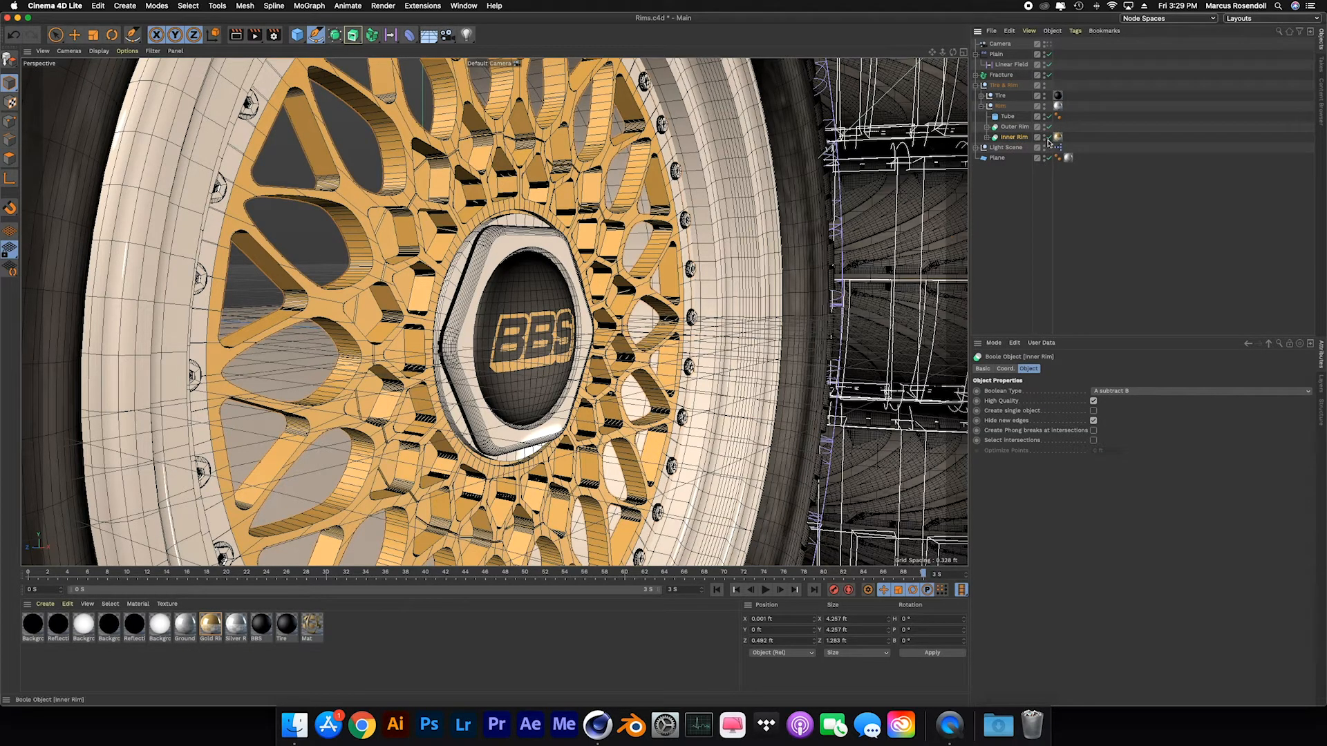
pyautogui.click(1050, 137)
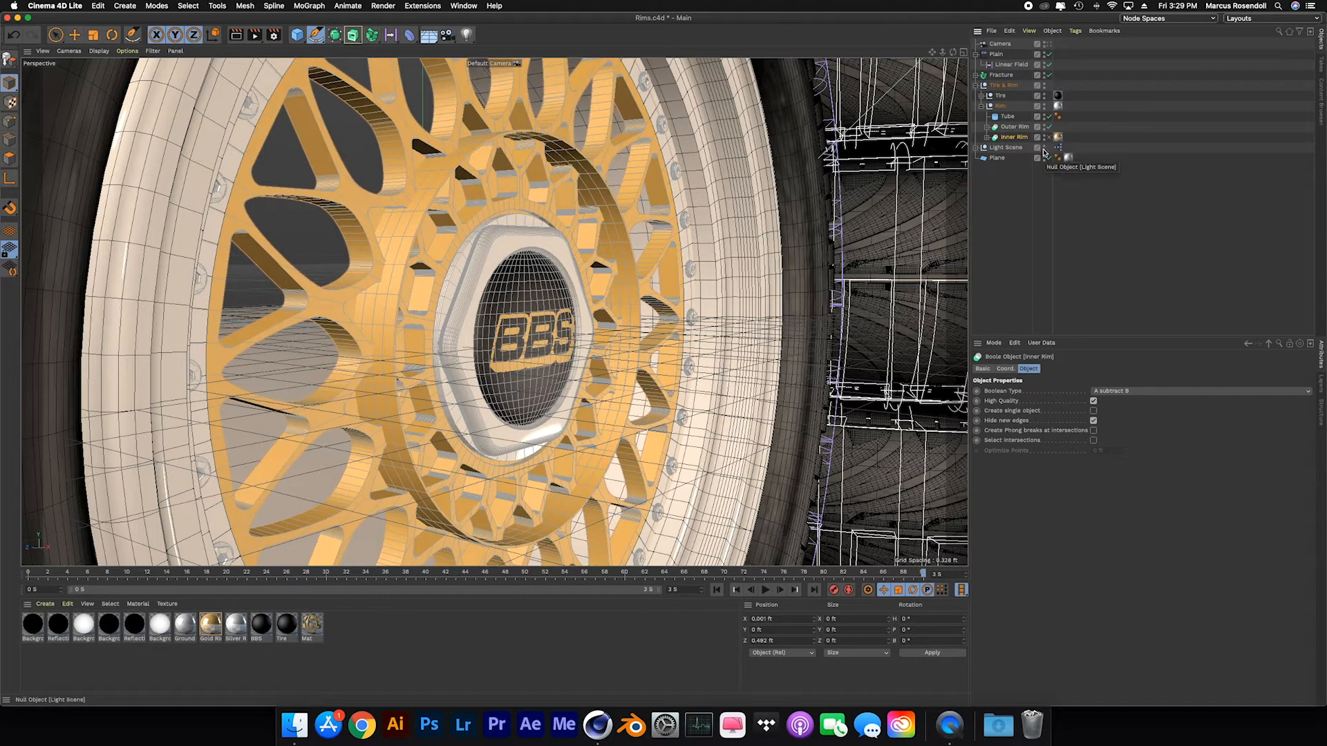
pyautogui.click(1050, 137)
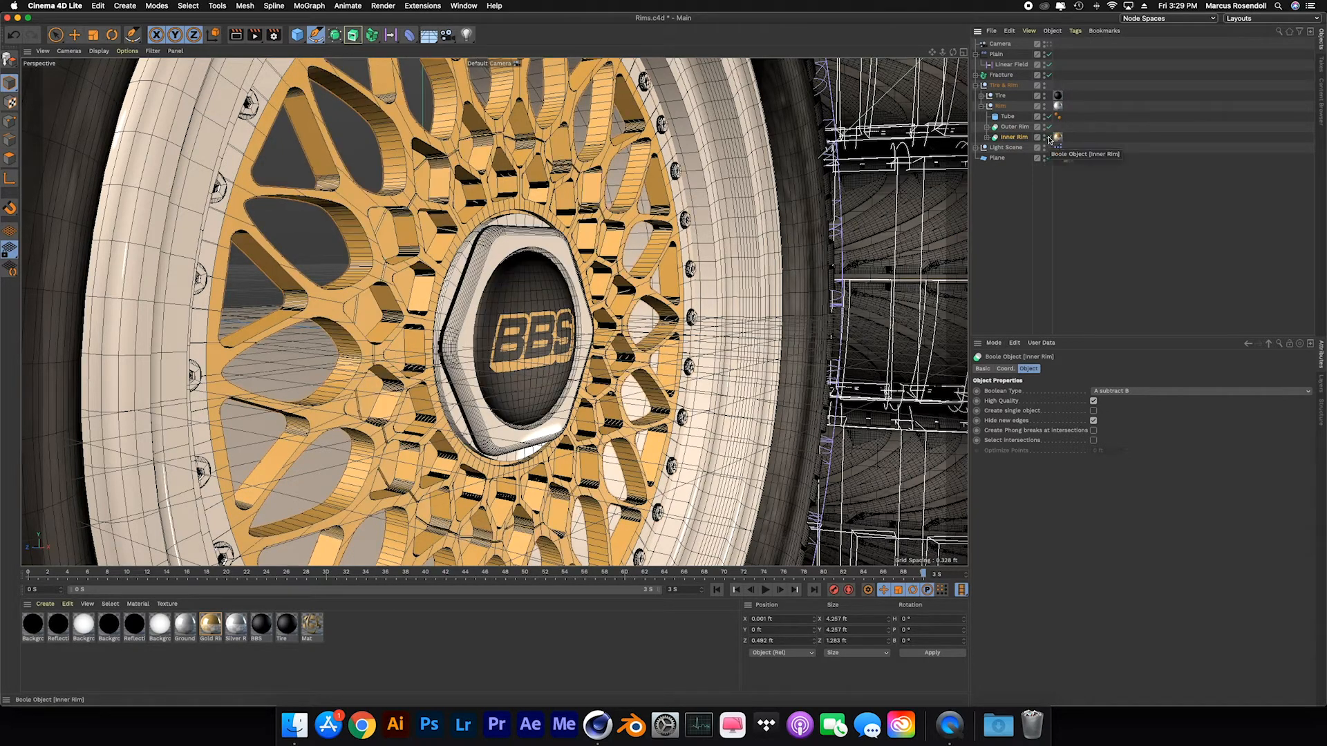
# Inspect the Tube directly under Rim and toggle its visibility off and back on.
pyautogui.click(1008, 117)
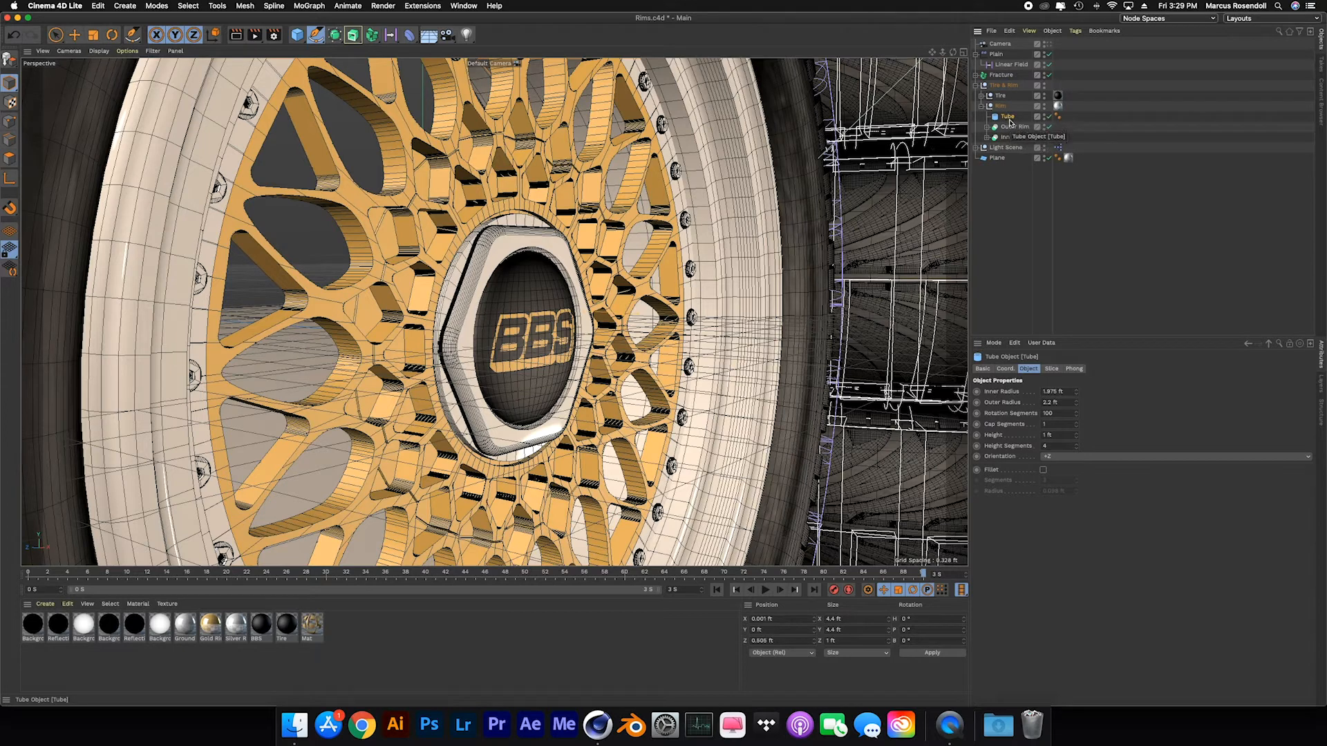
pyautogui.click(1049, 118)
pyautogui.click(1049, 119)
pyautogui.click(1050, 118)
pyautogui.click(1050, 118)
# Collapse the Rim group, expand the Tire group, and inspect the object properties of its Lathe.
pyautogui.click(981, 107)
pyautogui.click(981, 96)
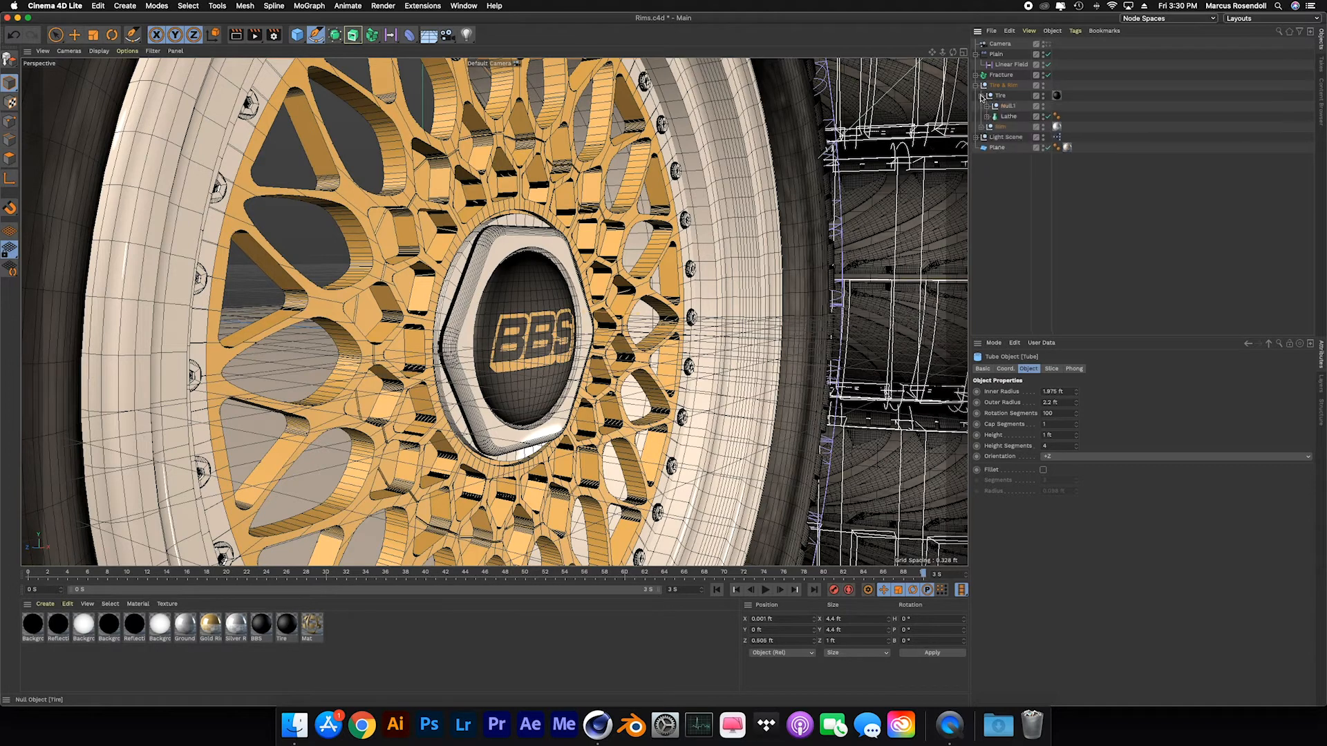
pyautogui.click(1008, 116)
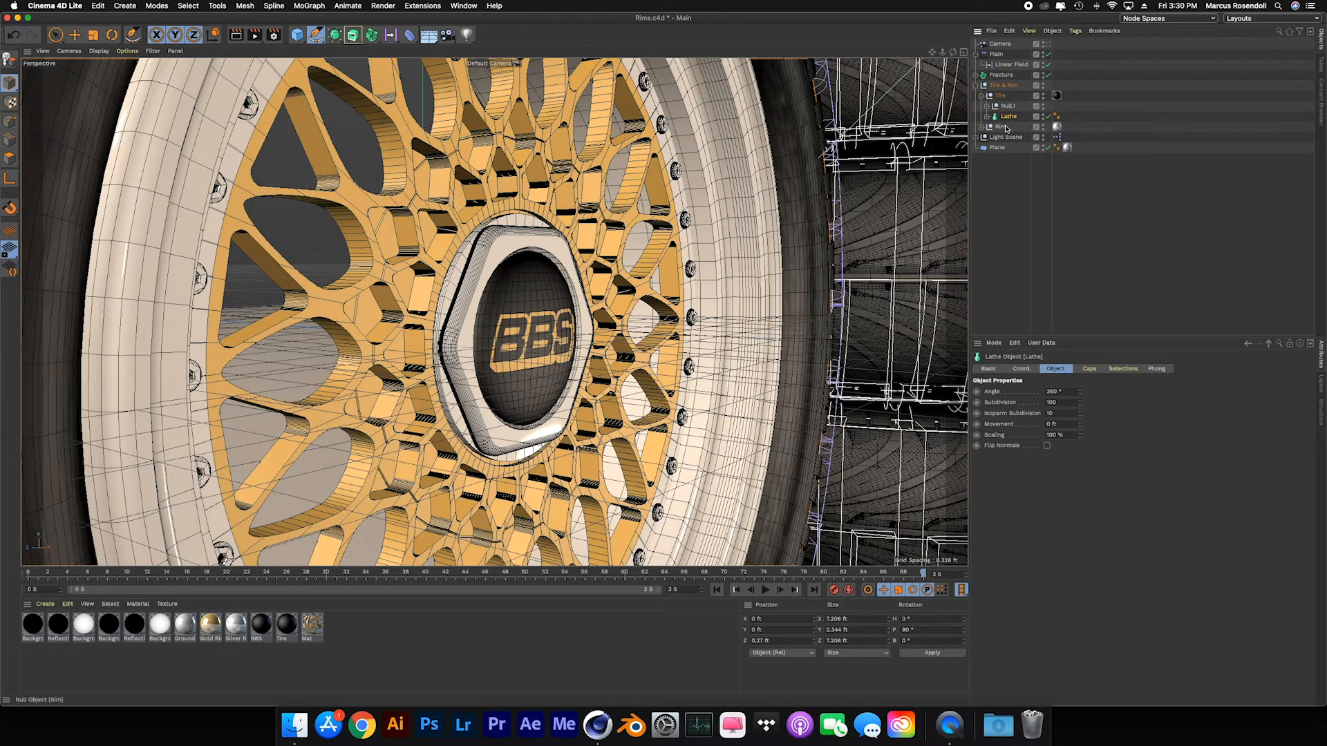
# Expand Rim and the nested Booles of Outer Rim, inspecting the Tube directly under Rim and the Tube and Tube.1 inside Boole.2.
pyautogui.click(981, 128)
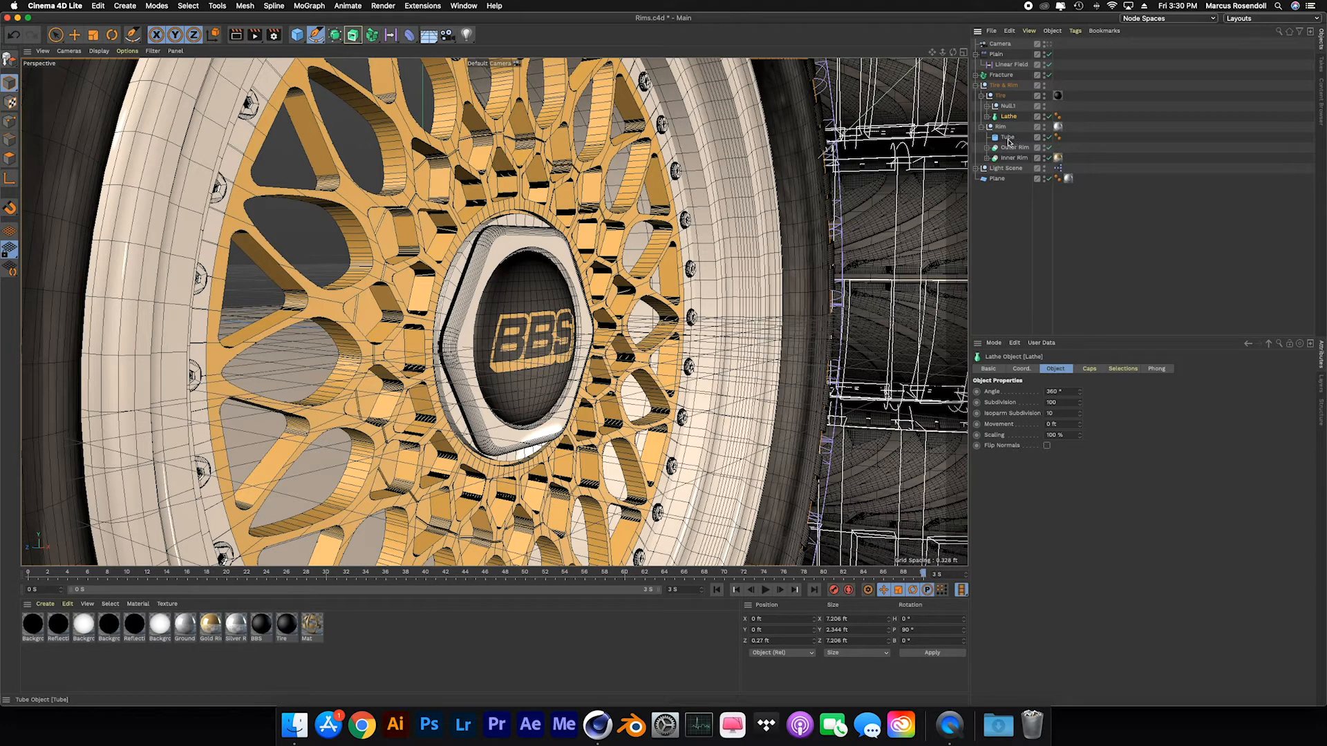
pyautogui.click(1009, 142)
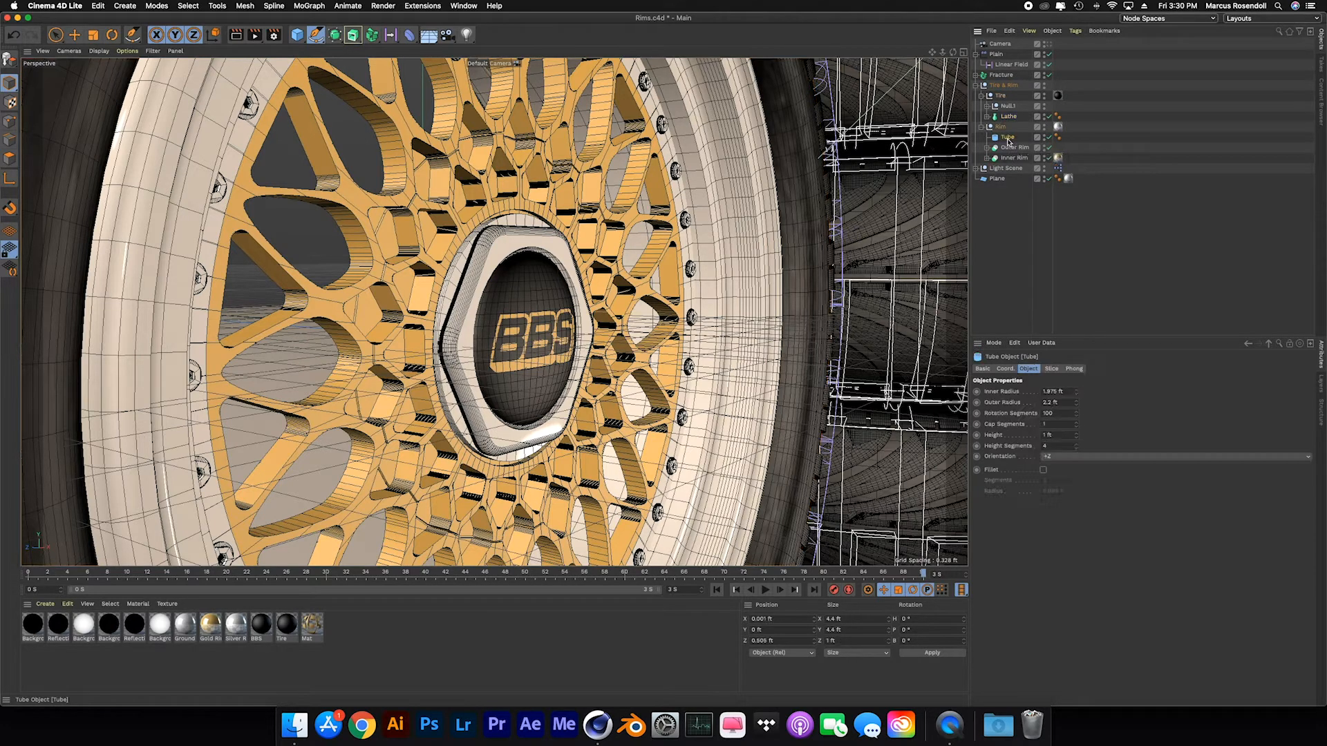
pyautogui.click(987, 148)
pyautogui.click(992, 159)
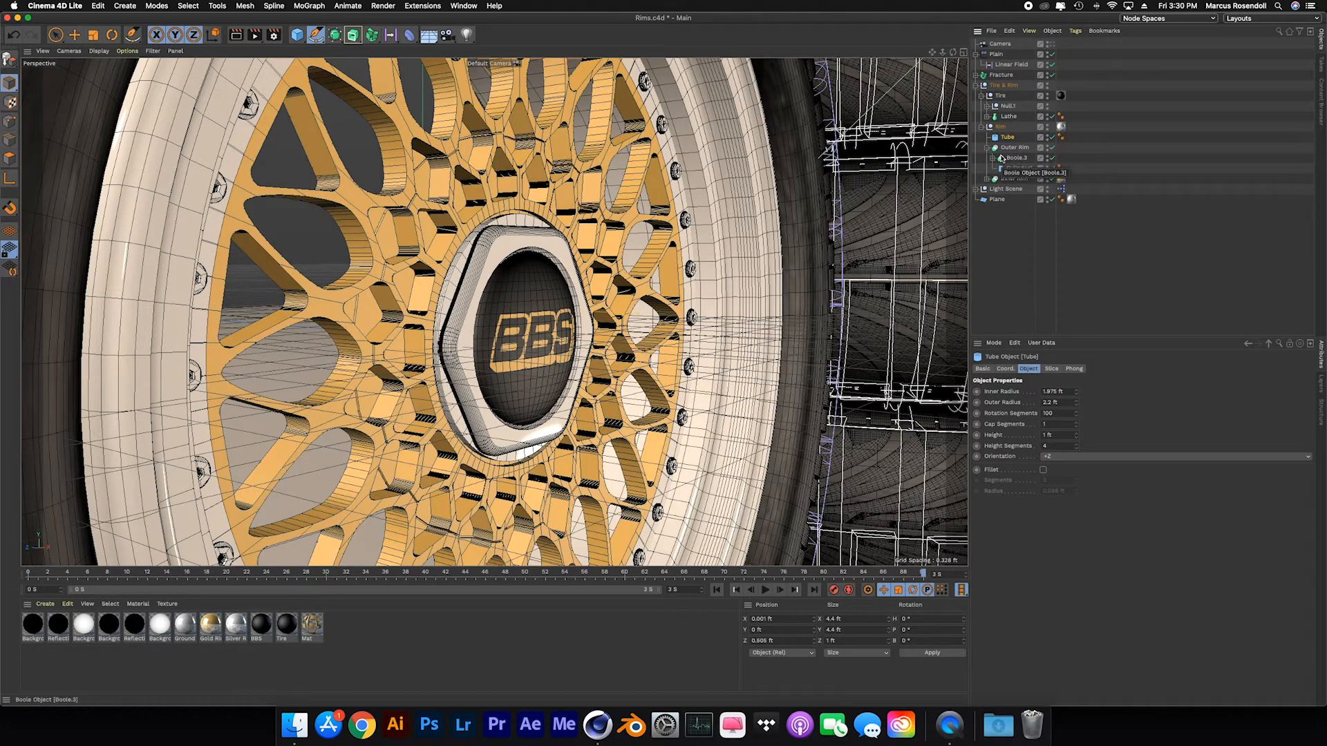
pyautogui.click(1004, 169)
pyautogui.click(999, 169)
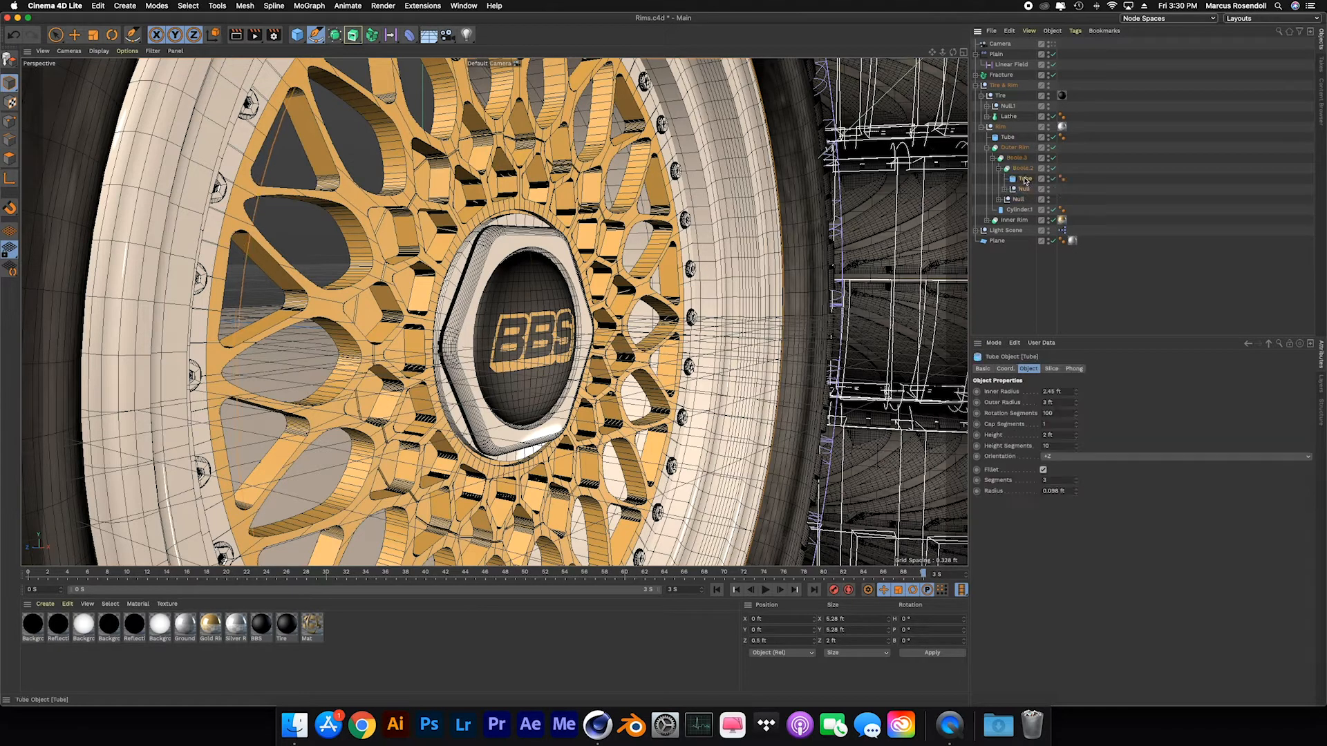
pyautogui.click(1024, 179)
pyautogui.click(1006, 189)
pyautogui.click(1032, 200)
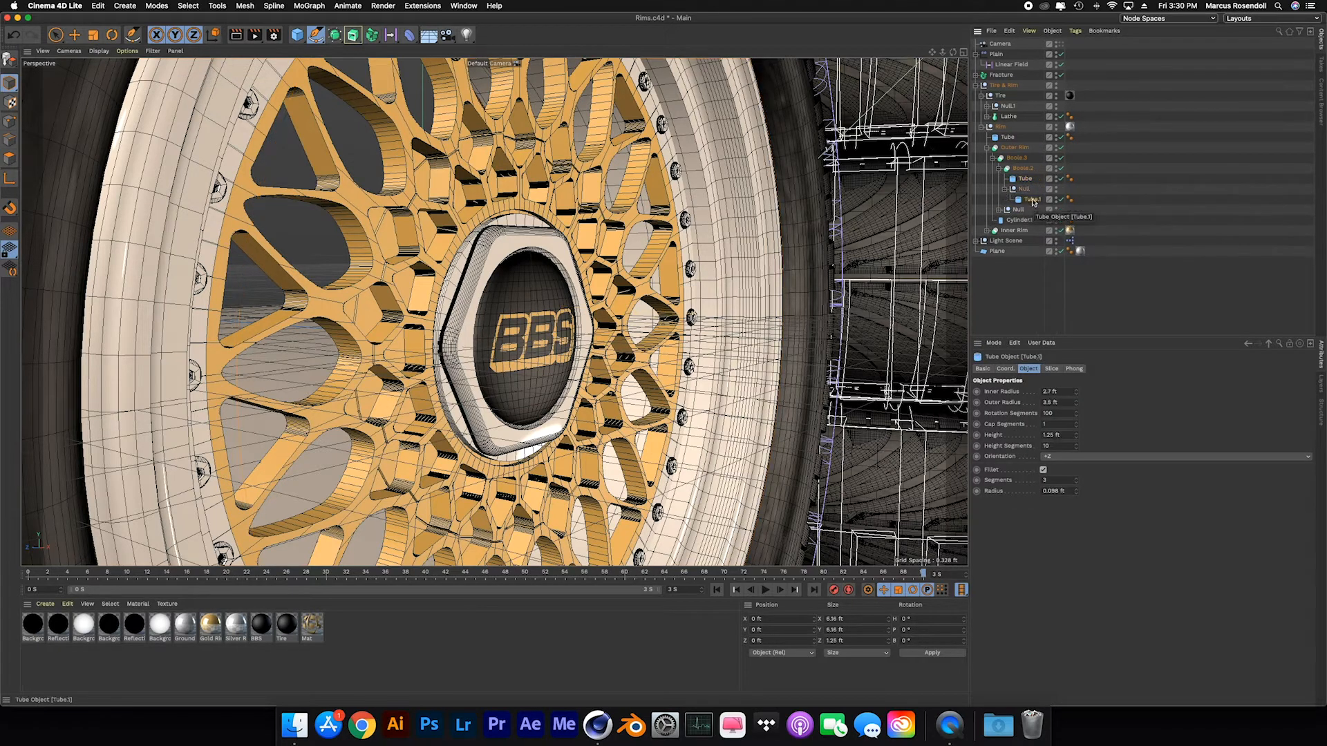
# Expand the Null under Boole.3 and inspect its Cylinder.1 and Tube, comparing them with Tube.1.
pyautogui.click(999, 210)
pyautogui.click(1025, 231)
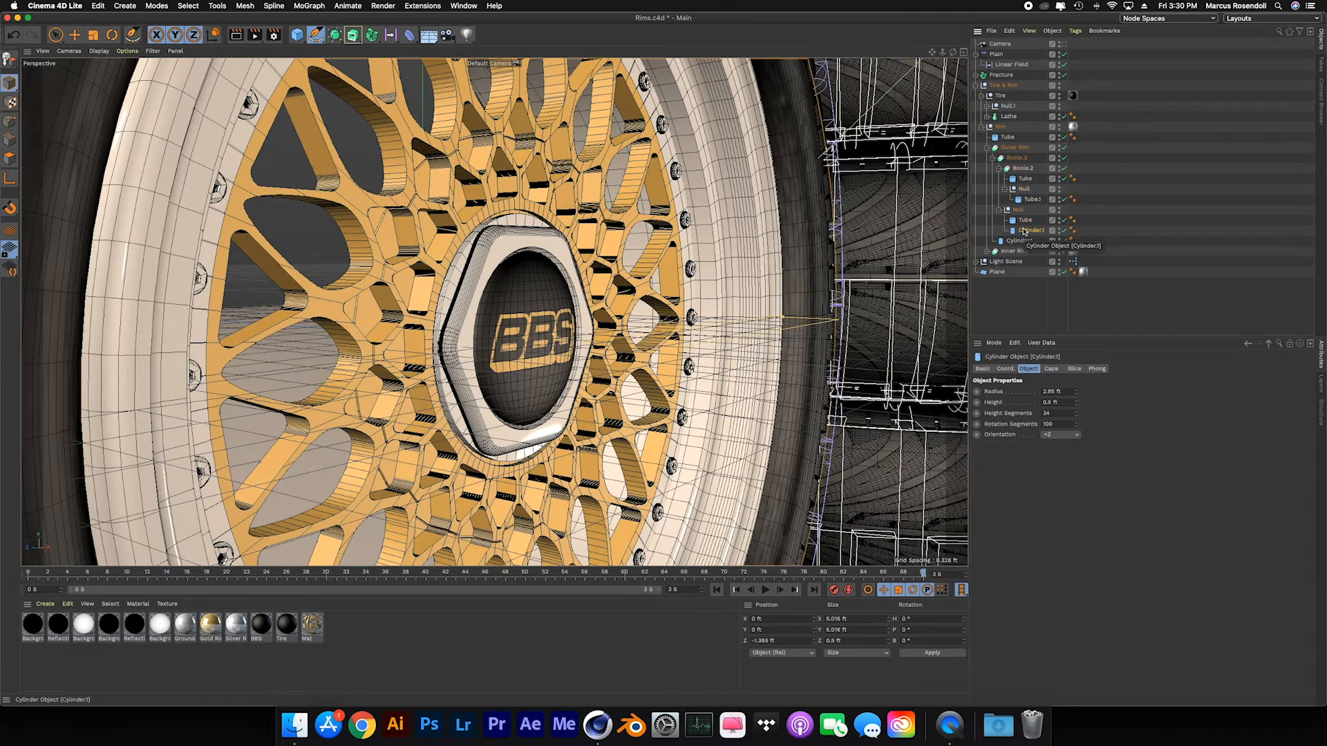
pyautogui.click(1025, 221)
pyautogui.click(1032, 199)
# Return to the four-view layout and highlight the cylinders, tubes and Null that shape the Outer Rim.
pyautogui.click(963, 53)
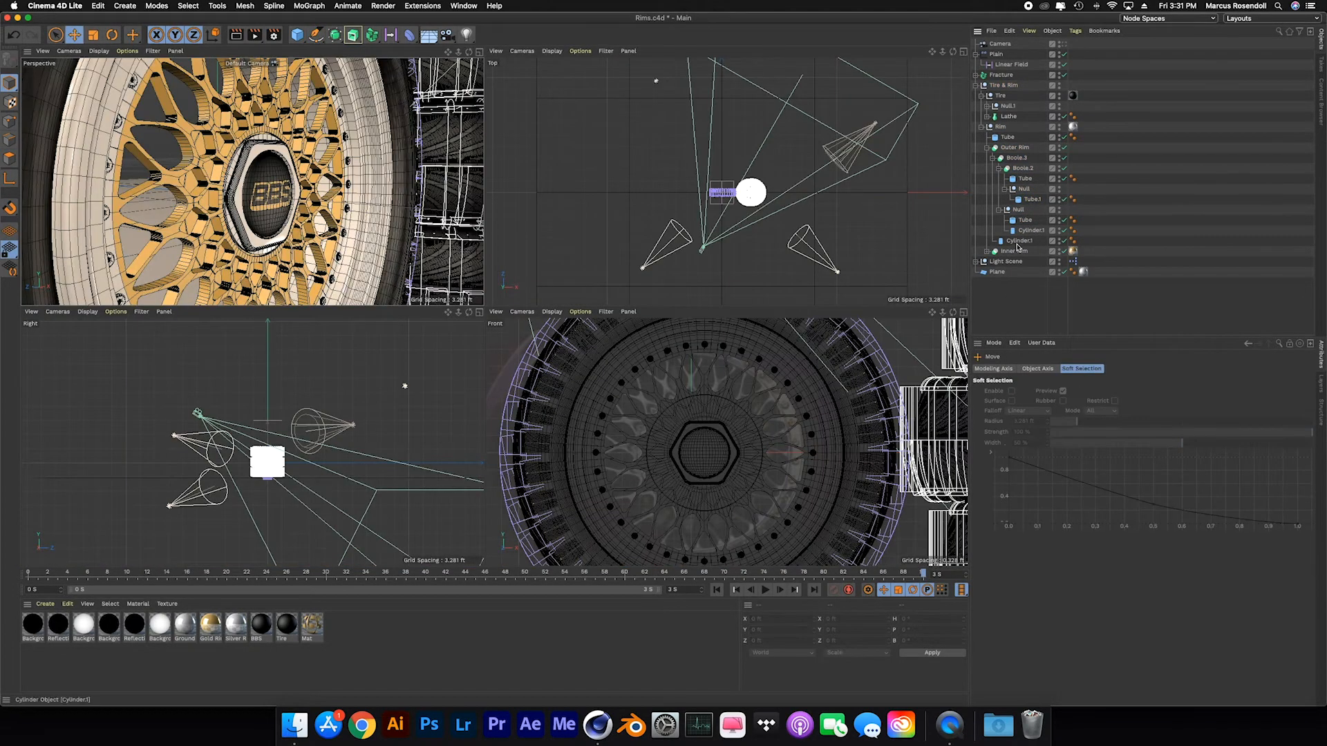
pyautogui.click(1018, 241)
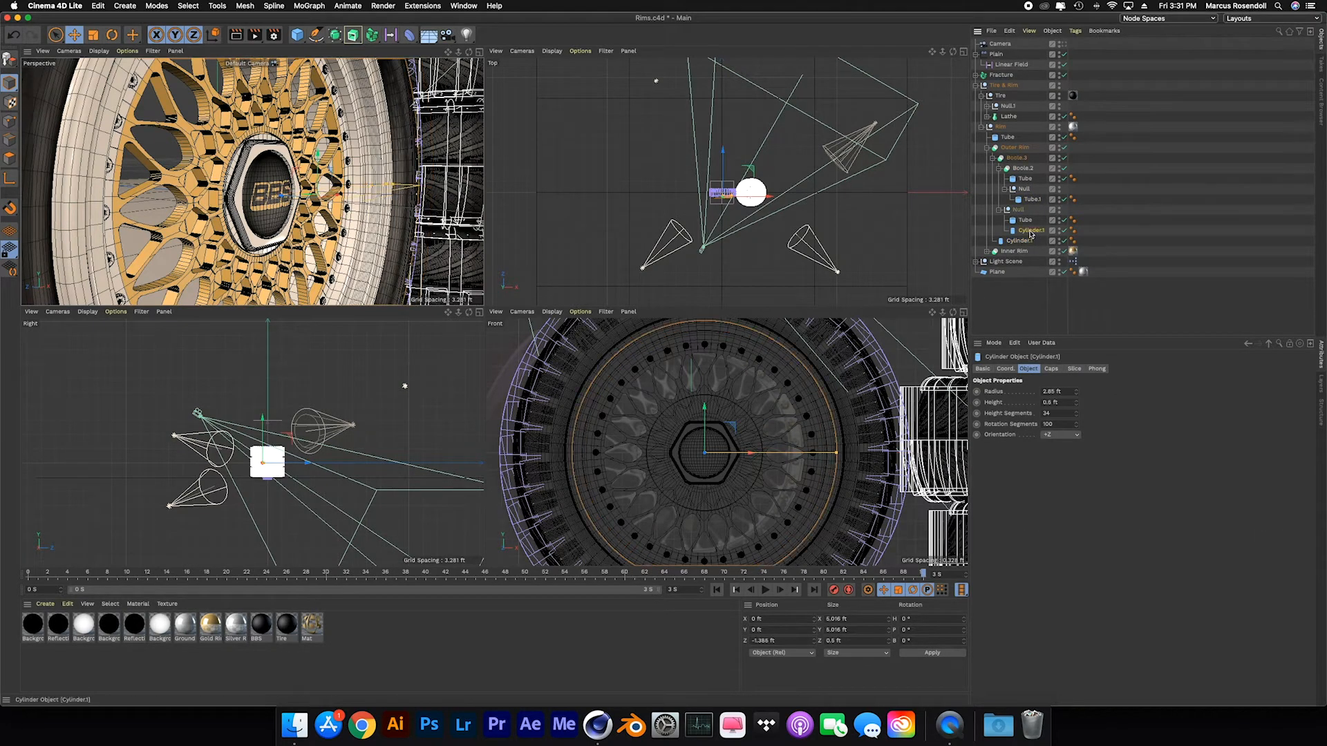
pyautogui.click(1029, 221)
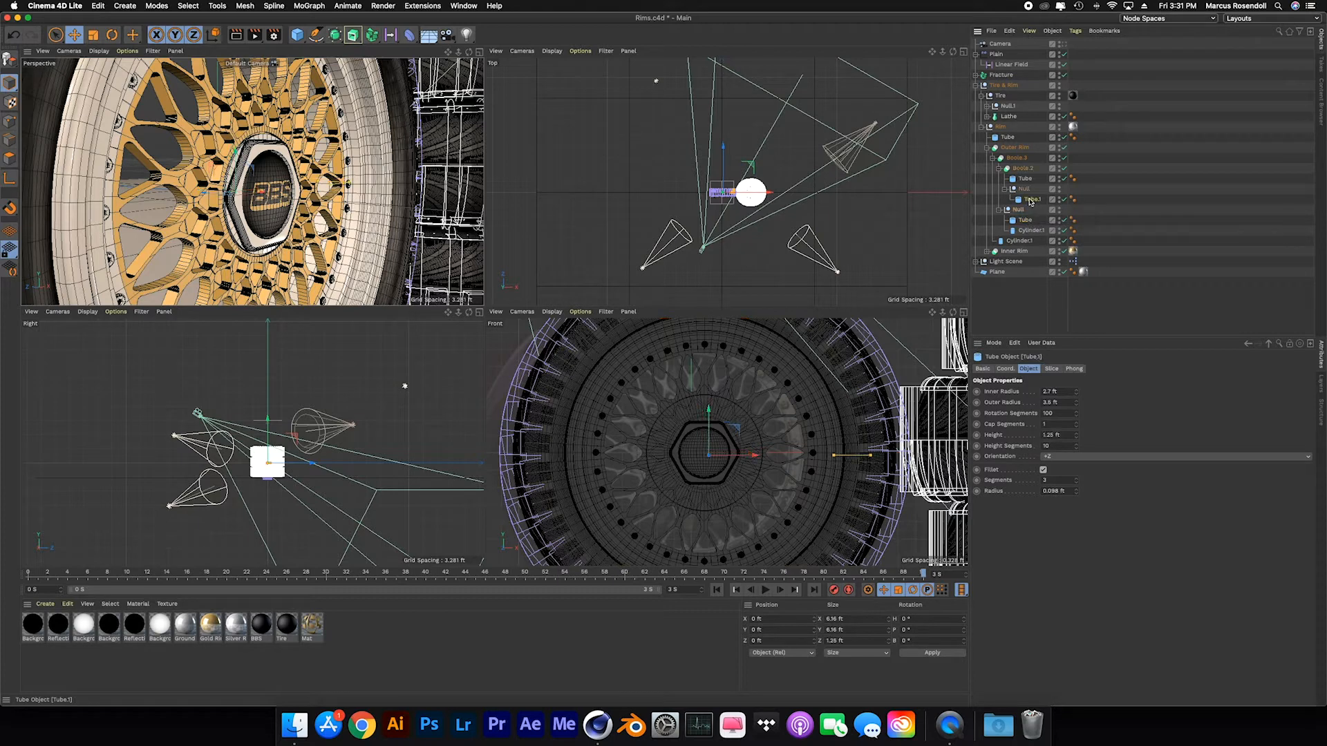
pyautogui.click(1025, 189)
pyautogui.click(1026, 180)
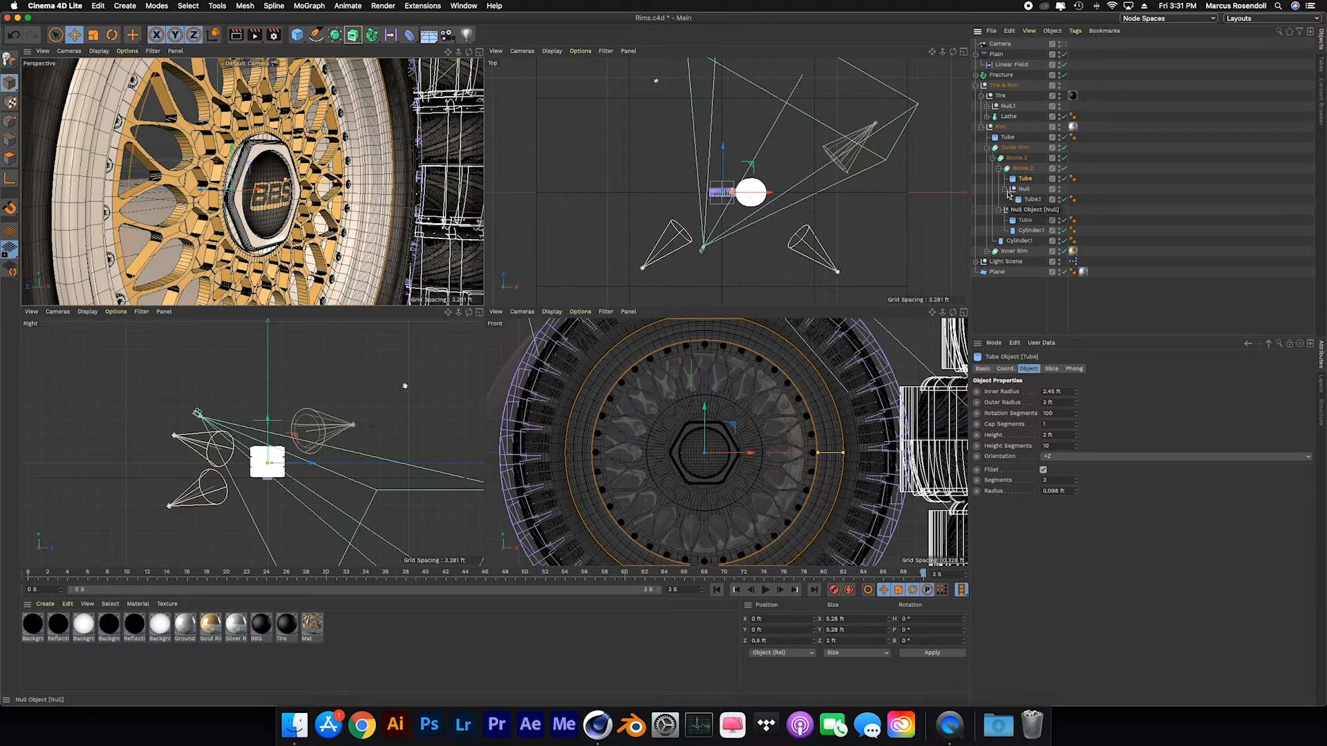
pyautogui.click(1027, 189)
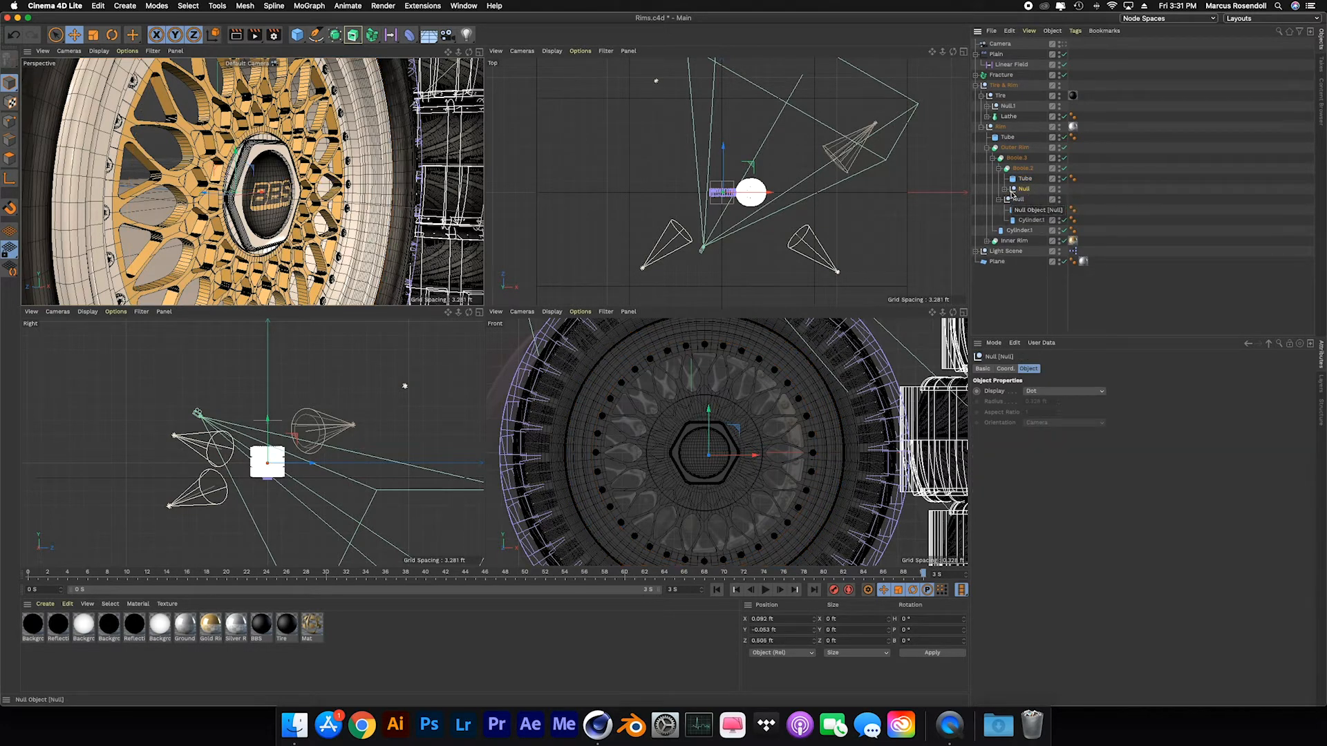
# Collapse the Nulls, Boole.2 and Boole.3 inside Outer Rim while reviewing the settings of the Boole.3 and Outer Rim Booles.
pyautogui.click(1005, 189)
pyautogui.click(1013, 200)
pyautogui.click(1005, 189)
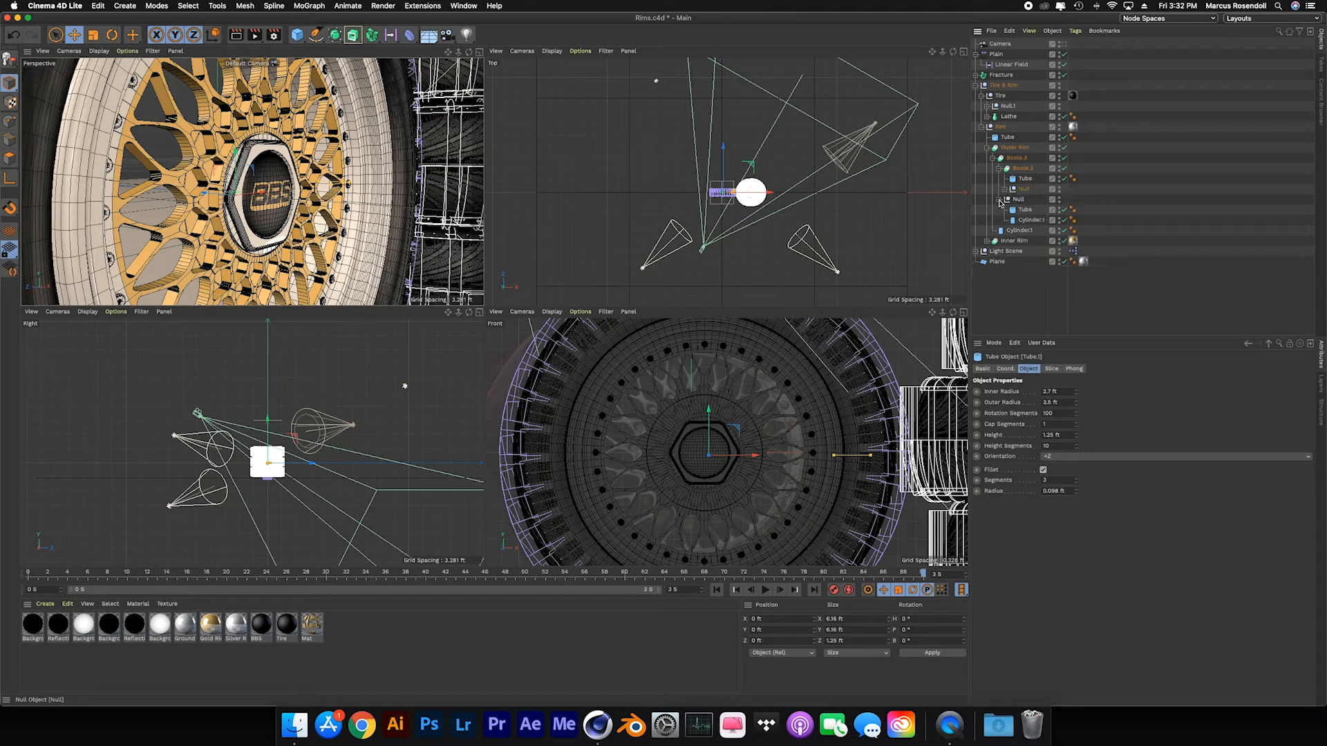
pyautogui.click(999, 199)
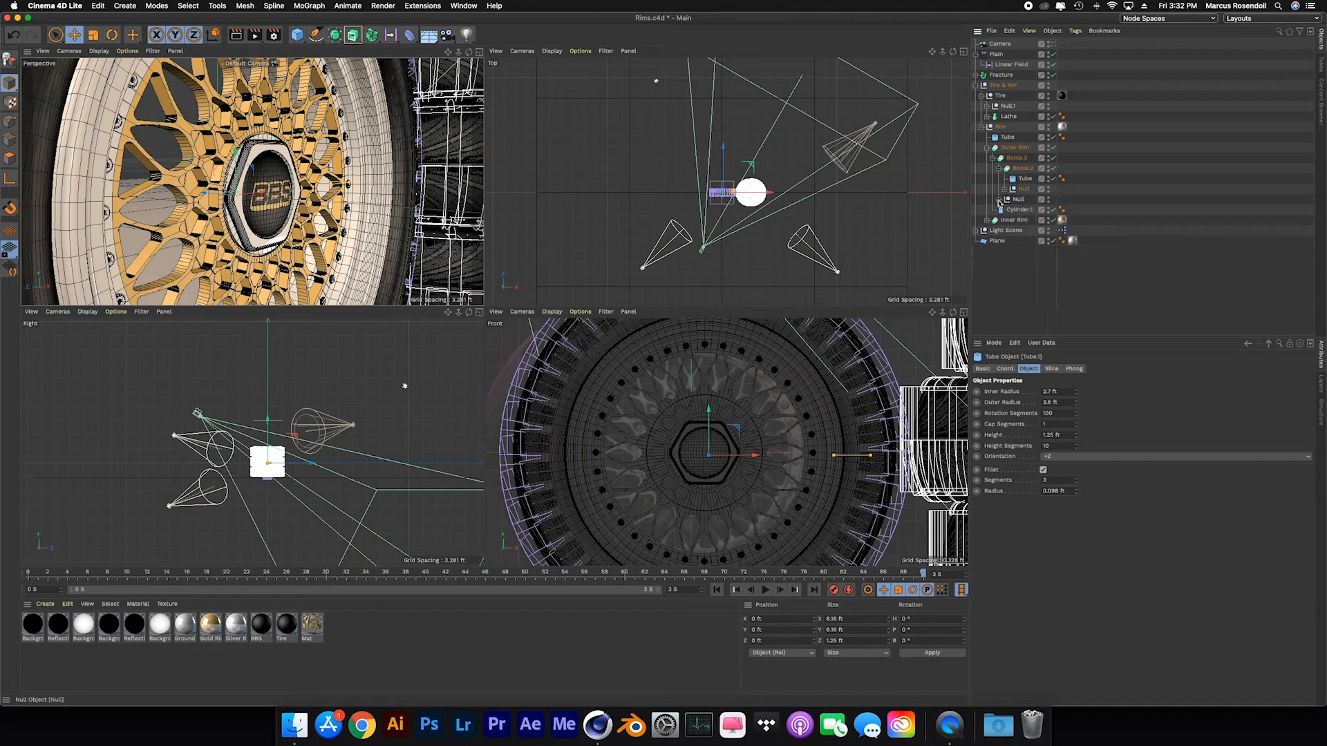
pyautogui.click(1000, 168)
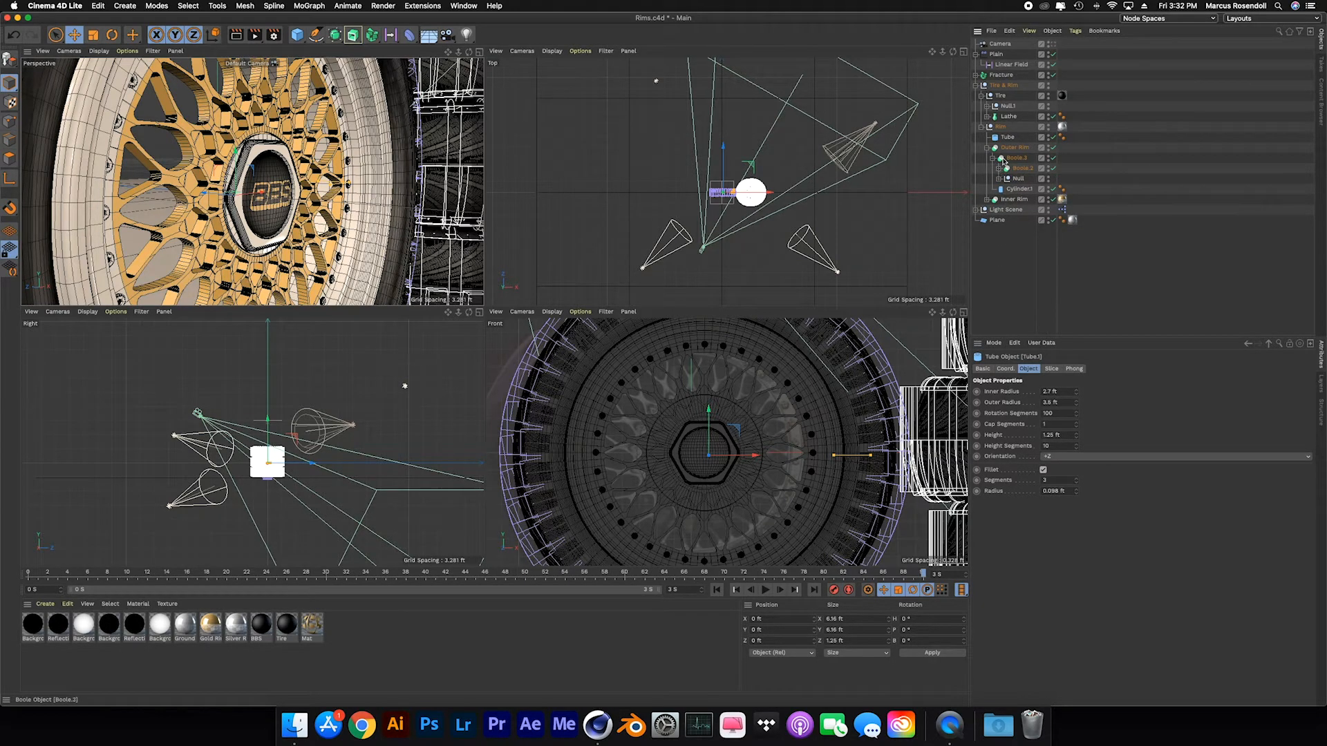
pyautogui.click(1006, 158)
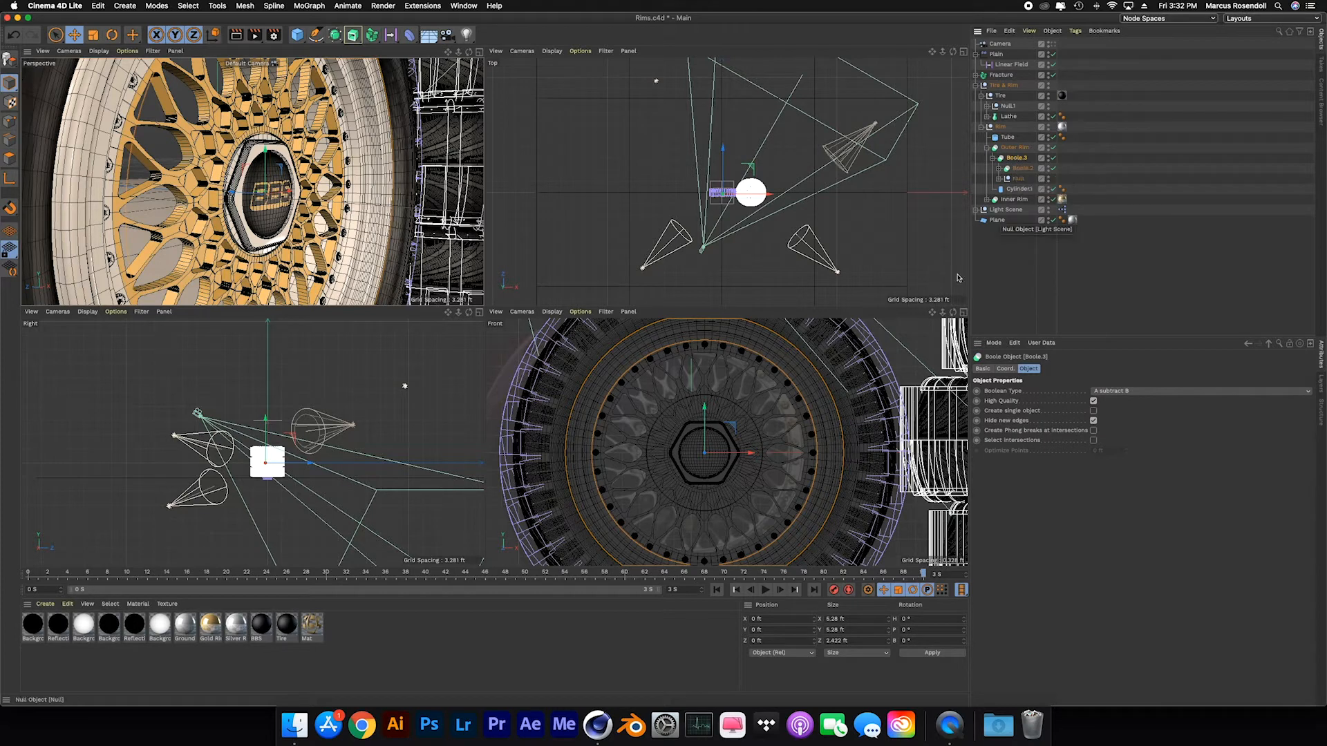
pyautogui.click(1013, 148)
pyautogui.click(994, 159)
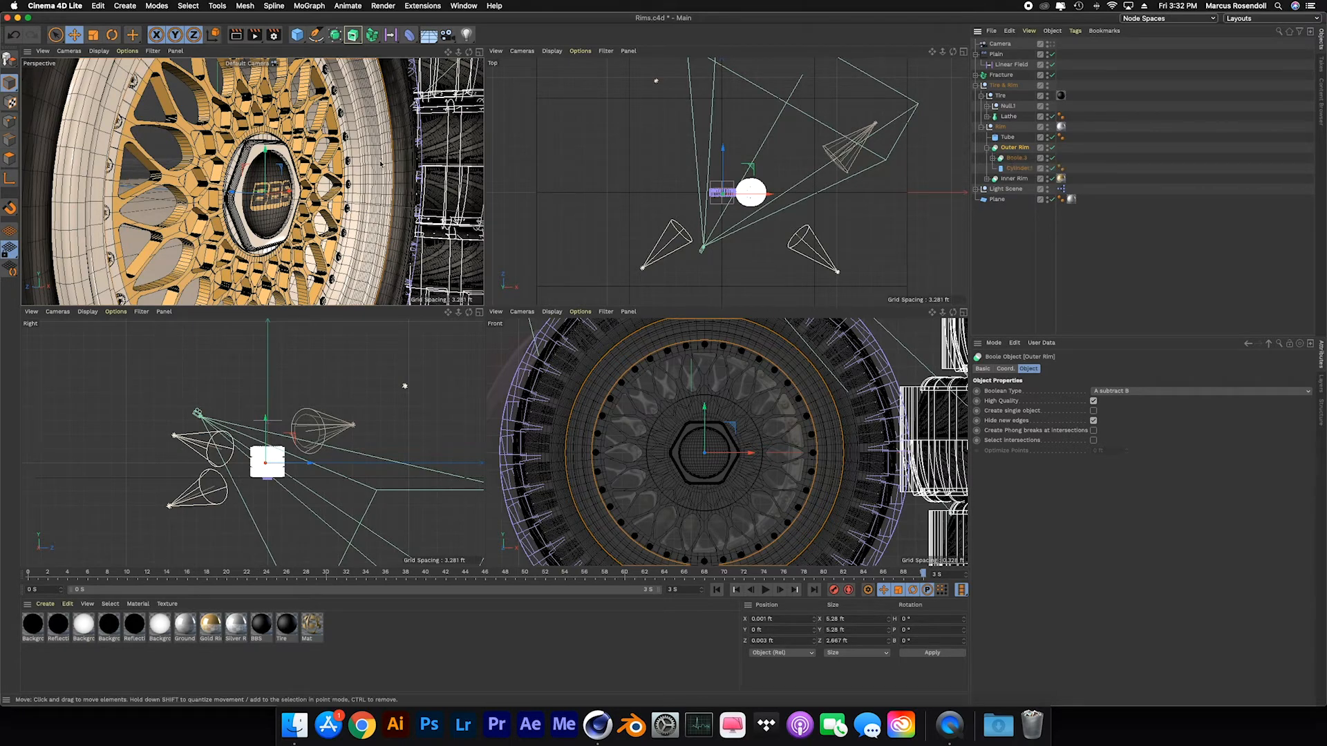
# Examine the outer rim surface up close in the perspective view, and collapse the Outer Rim and Rim groups.
pyautogui.scroll(5, 379, 166)
pyautogui.scroll(-2, 367, 163)
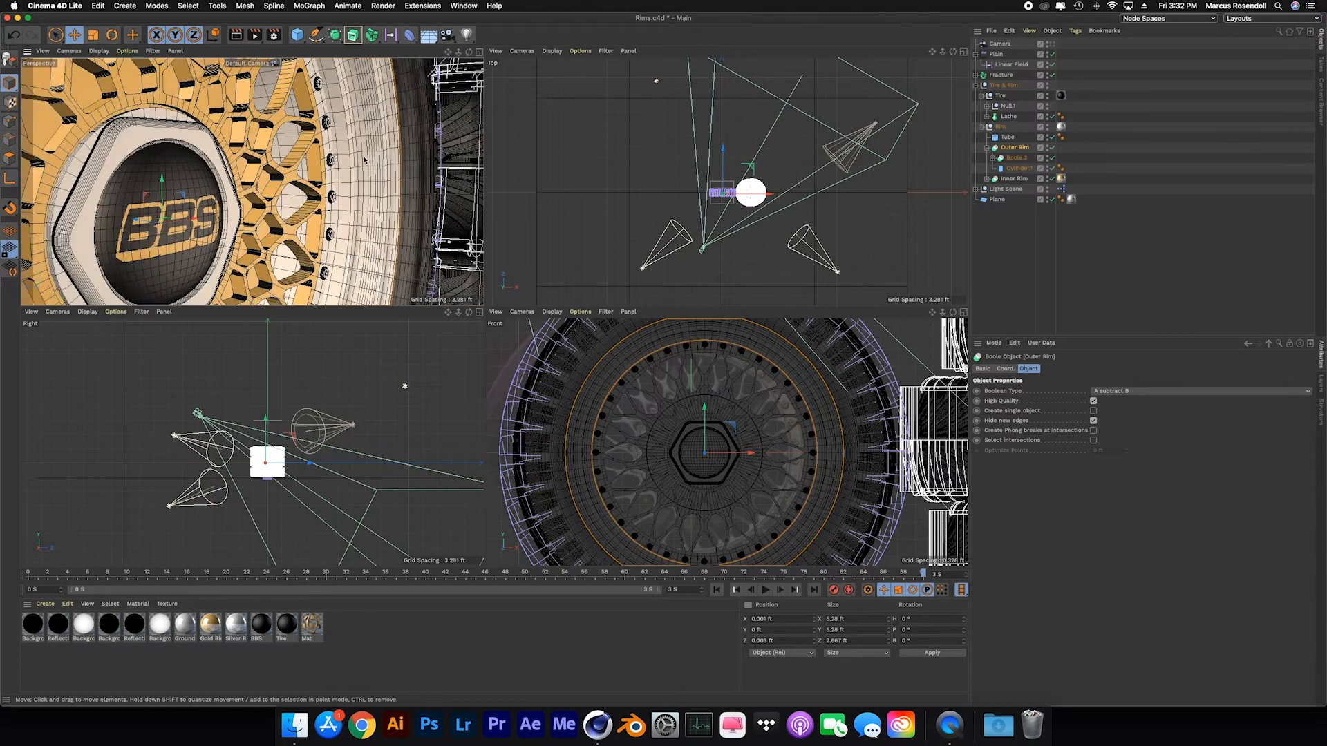
pyautogui.moveTo(380, 158)
pyautogui.keyDown('alt'); pyautogui.mouseDown()
pyautogui.moveTo(347, 162)
pyautogui.moveTo(359, 153)
pyautogui.mouseUp(); pyautogui.keyUp('alt')
pyautogui.click(987, 148)
pyautogui.click(982, 127)
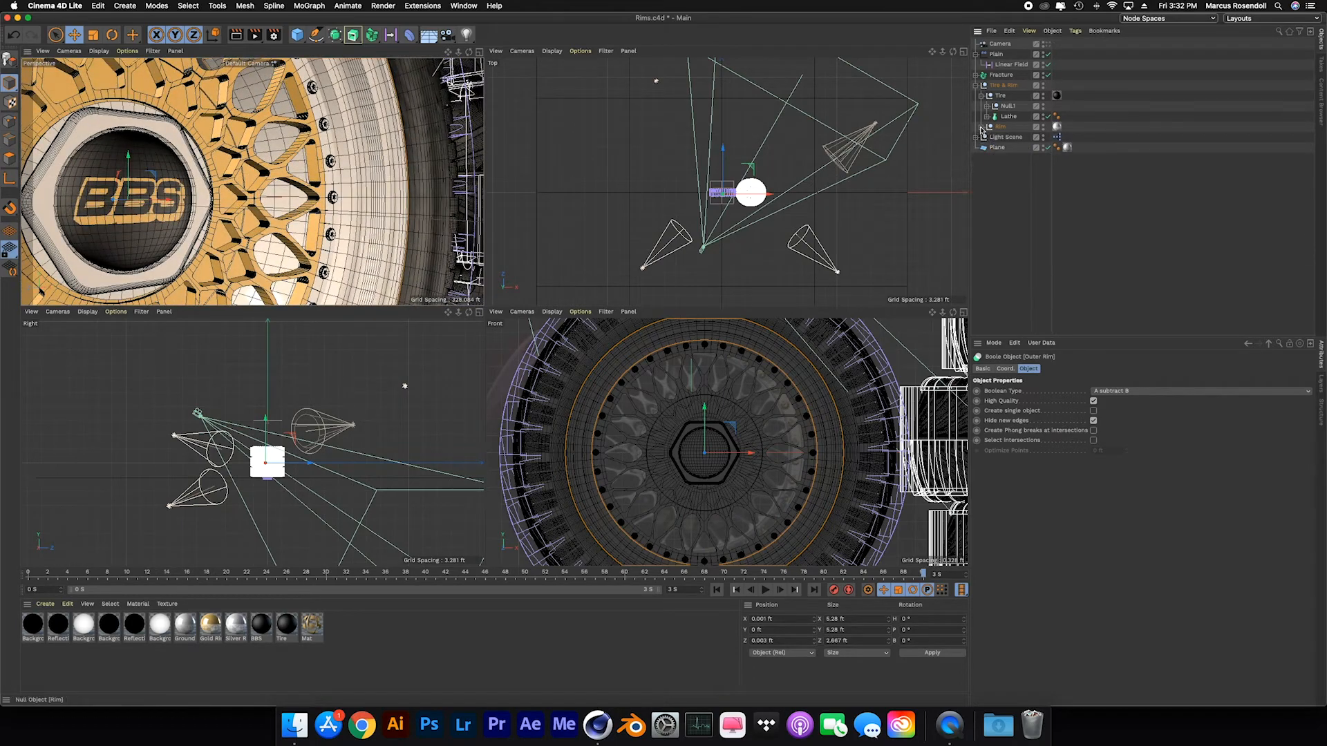
# Expand Rim down to the Inner Rim null, select the Nuts group, and examine the nuts around the rim edge up close.
pyautogui.click(981, 127)
pyautogui.click(987, 157)
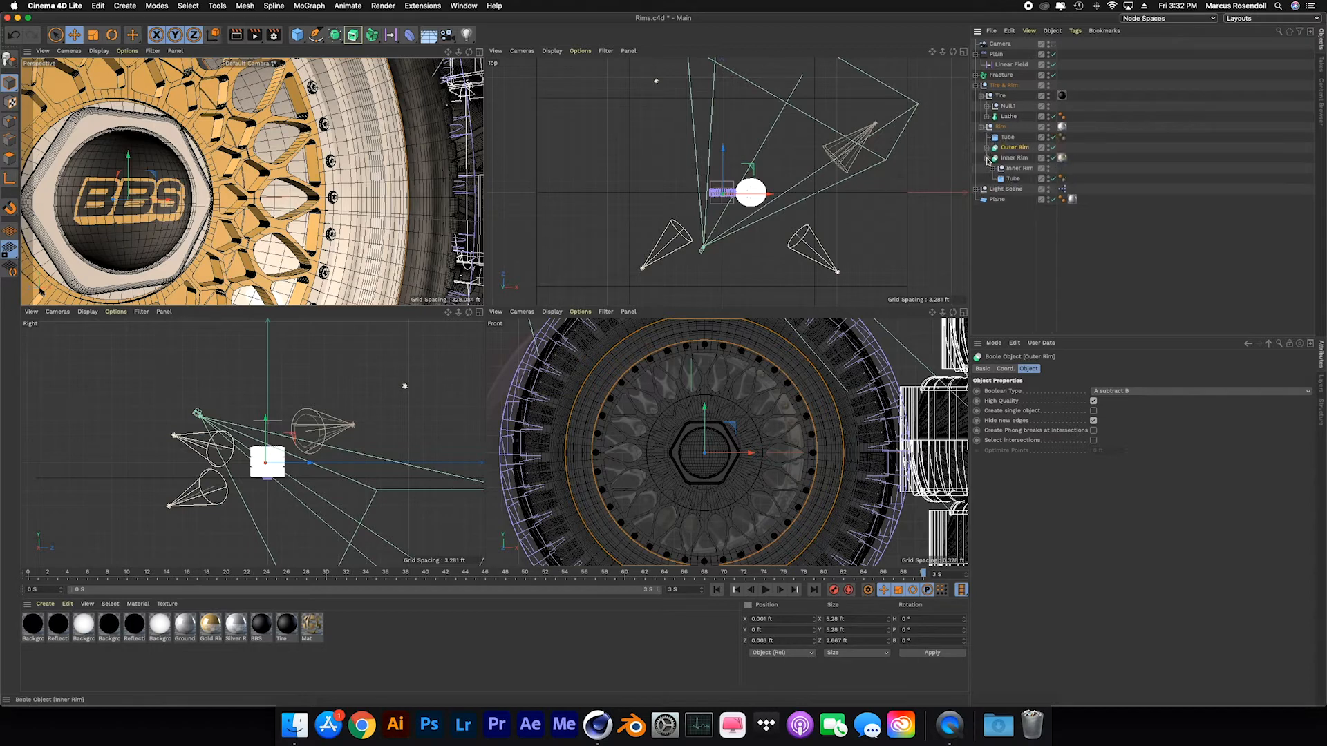
pyautogui.click(993, 168)
pyautogui.click(1017, 179)
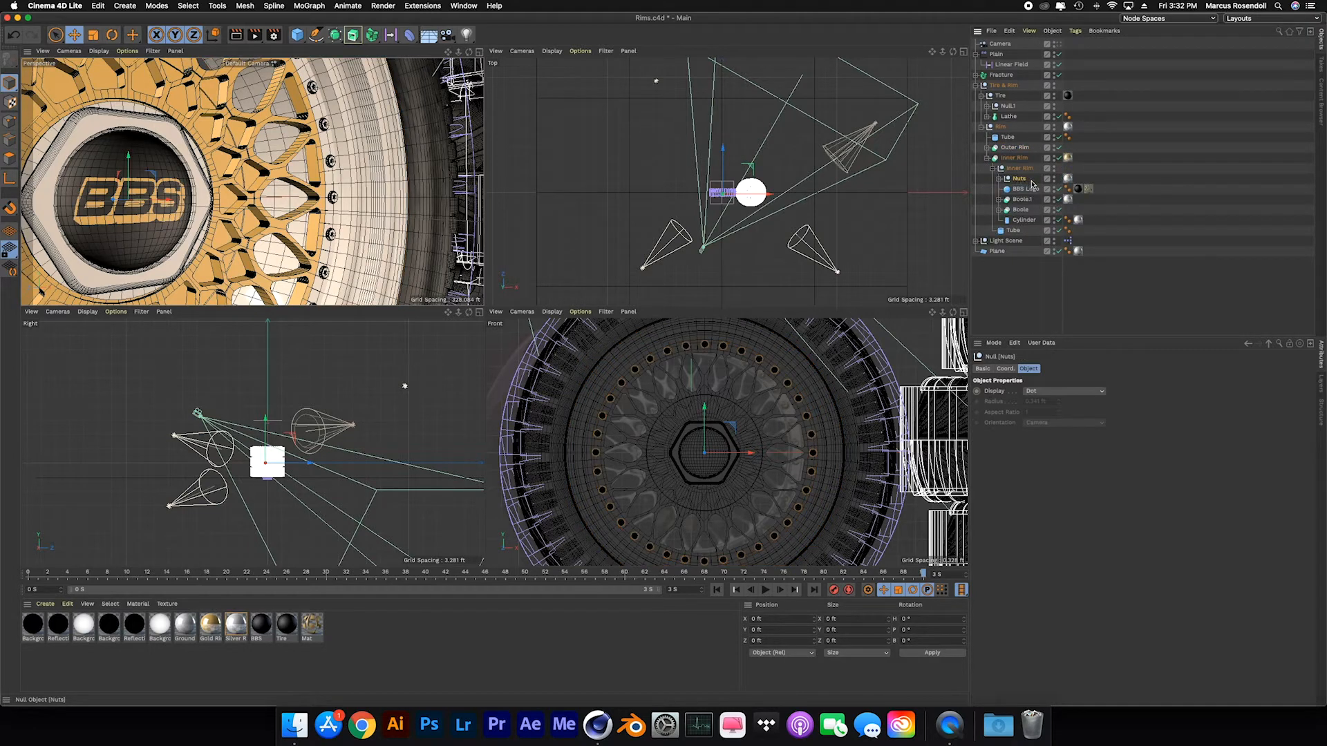
pyautogui.scroll(10, 334, 178)
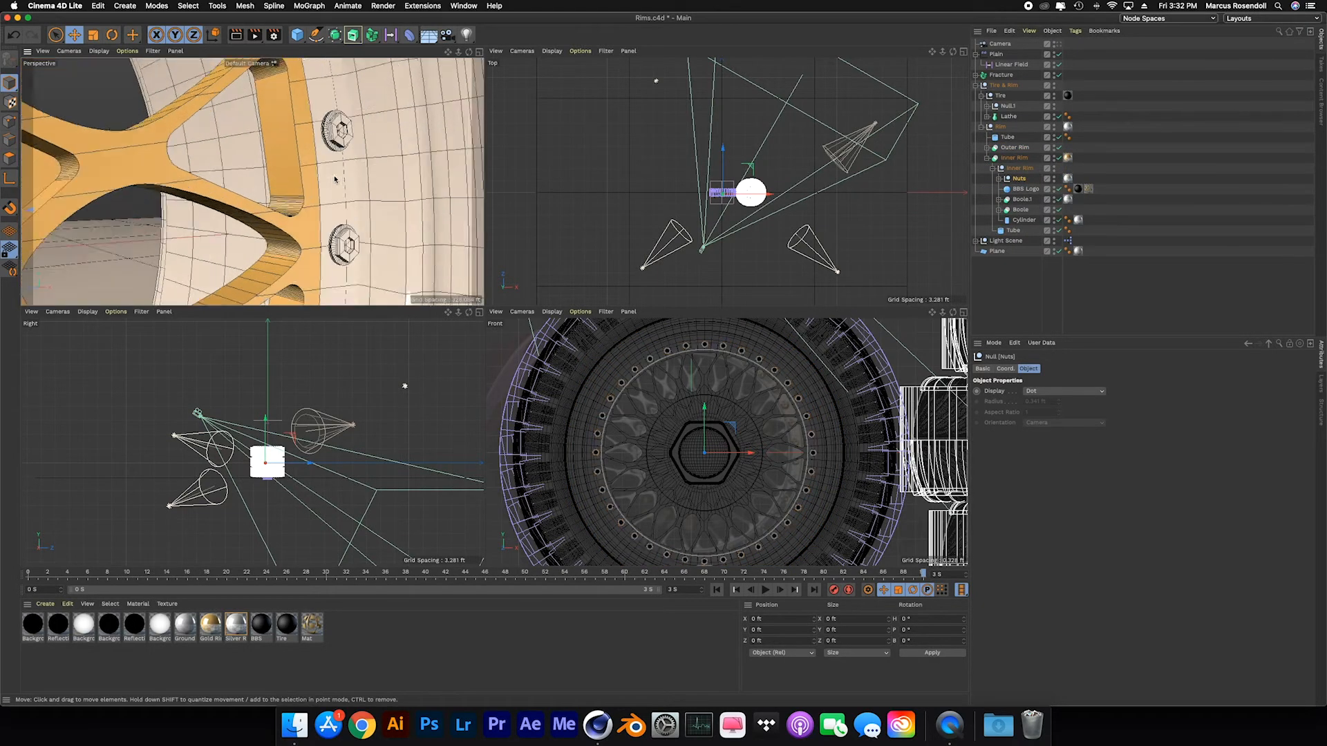
pyautogui.scroll(6, 334, 179)
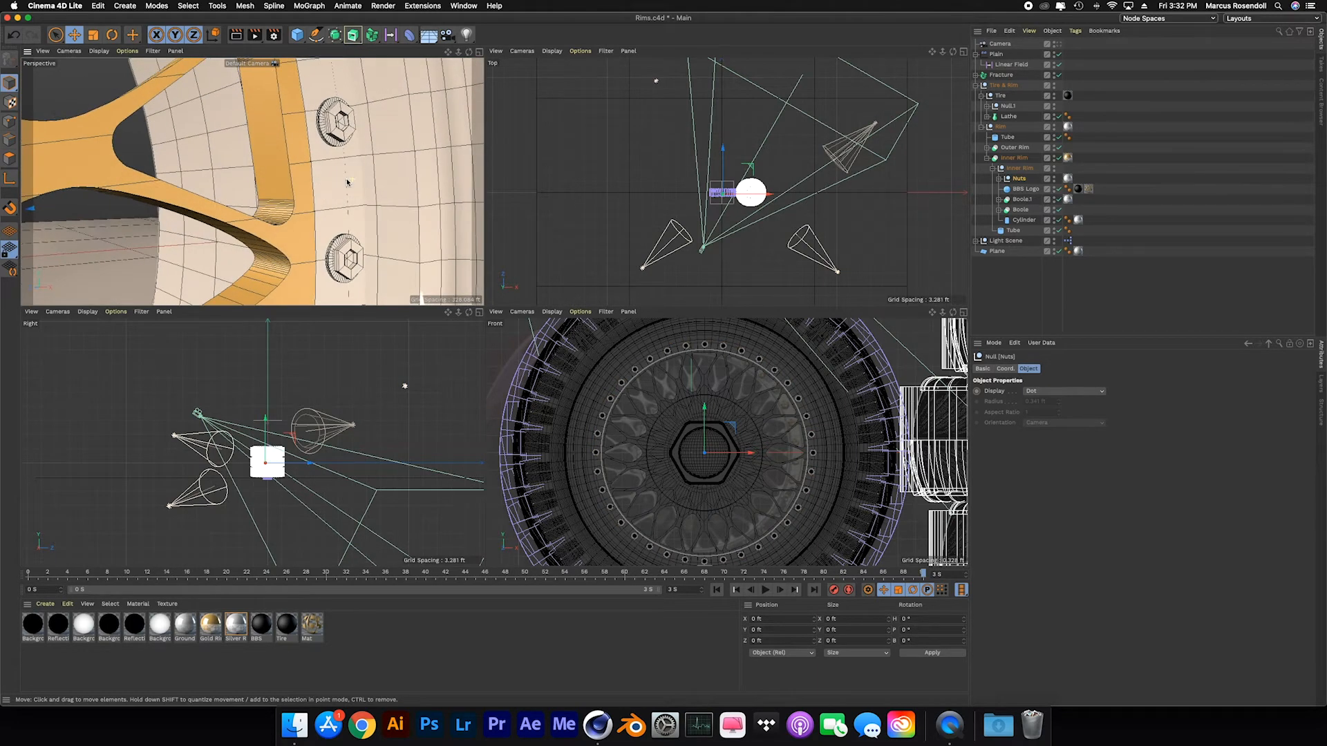
# Expand the Nuts group and select the original Null at the end of its list.
pyautogui.scroll(5, 347, 183)
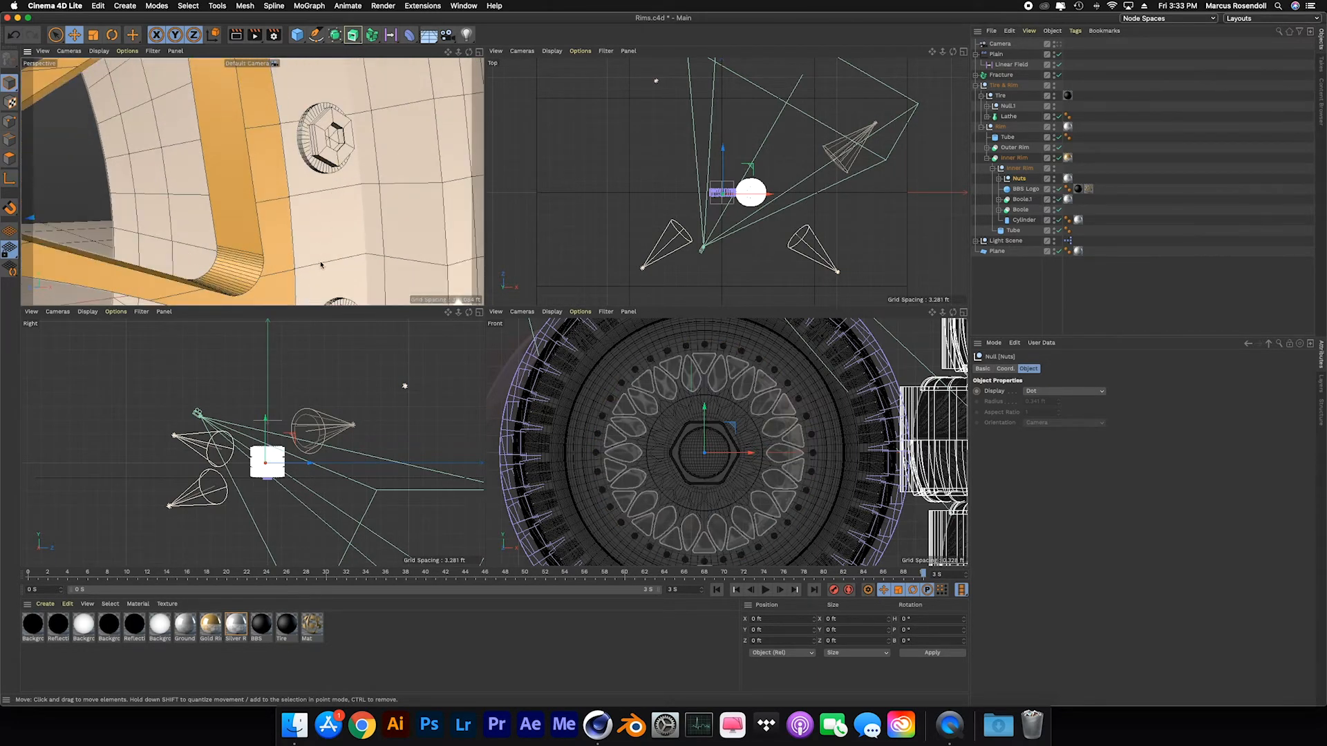
pyautogui.scroll(1, 322, 267)
pyautogui.keyDown('alt'); pyautogui.moveTo(316, 261); pyautogui.dragTo(246, 297, button='middle'); pyautogui.keyUp('alt')
pyautogui.click(998, 178)
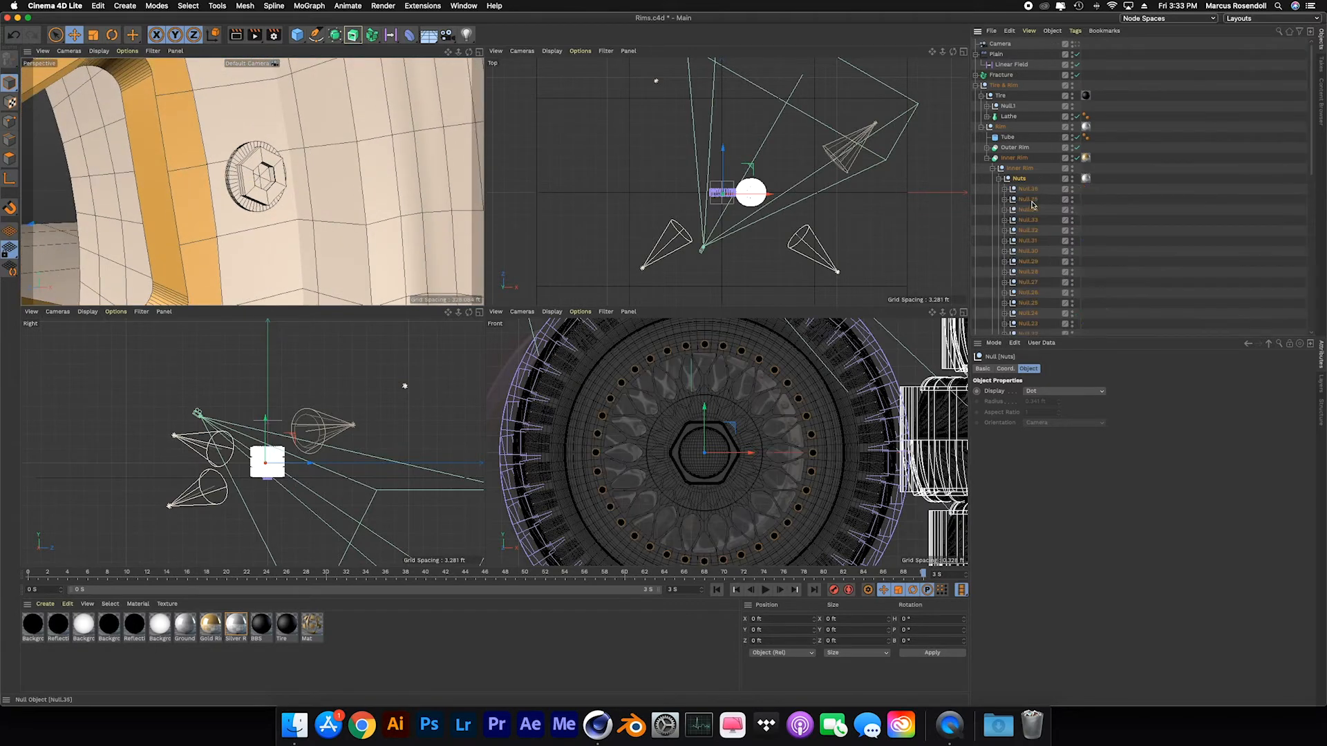
pyautogui.scroll(-10, 1033, 208)
pyautogui.click(1023, 274)
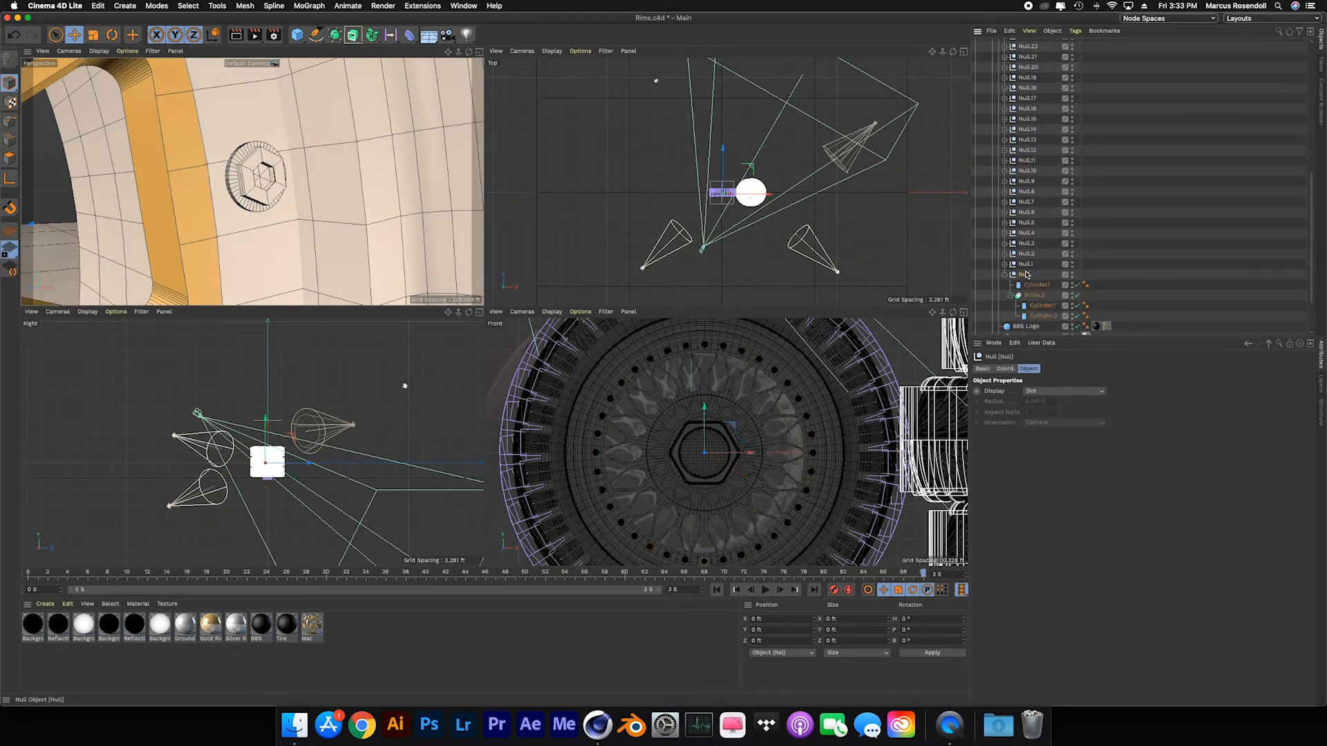
# Select several of the numbered Nulls in the Nuts group, from Null.19 to Null.12, to see which rim nut each one holds.
pyautogui.click(1027, 77)
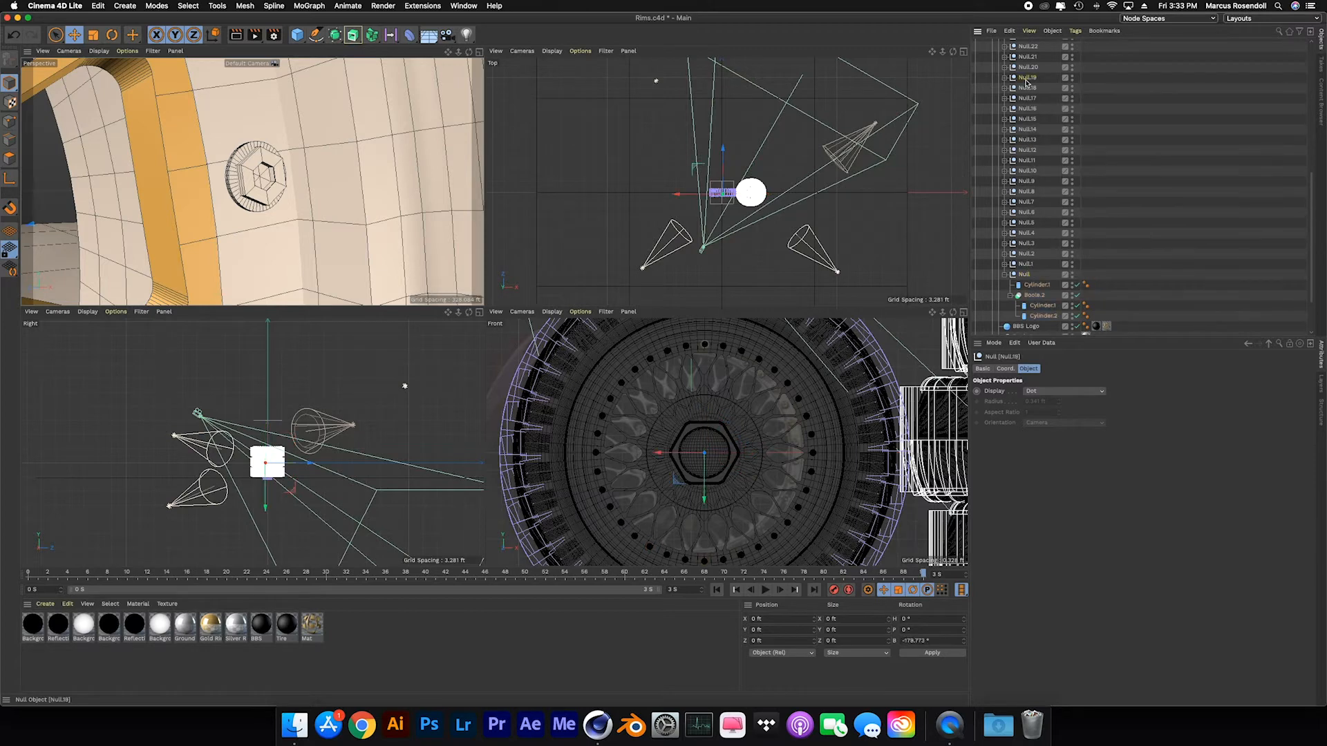
pyautogui.scroll(2, 1027, 88)
pyautogui.click(1027, 152)
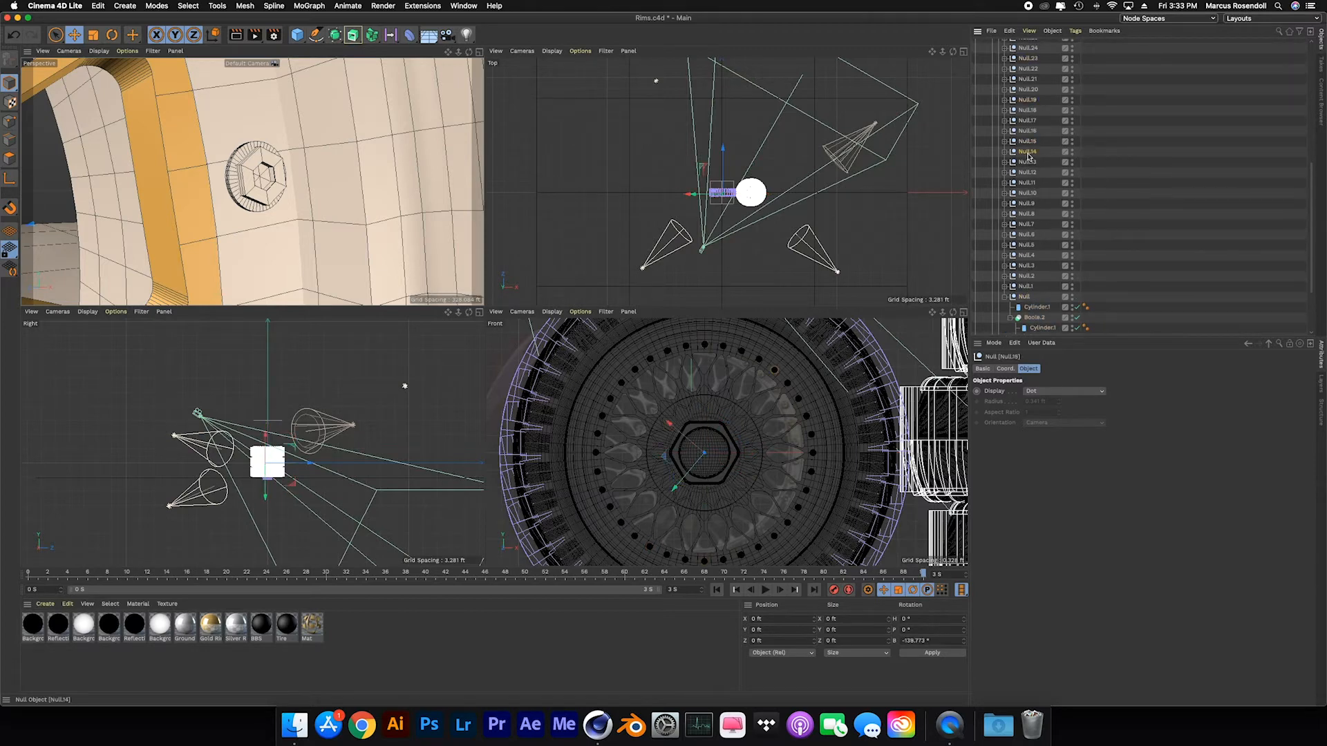
pyautogui.click(1027, 183)
pyautogui.click(1027, 173)
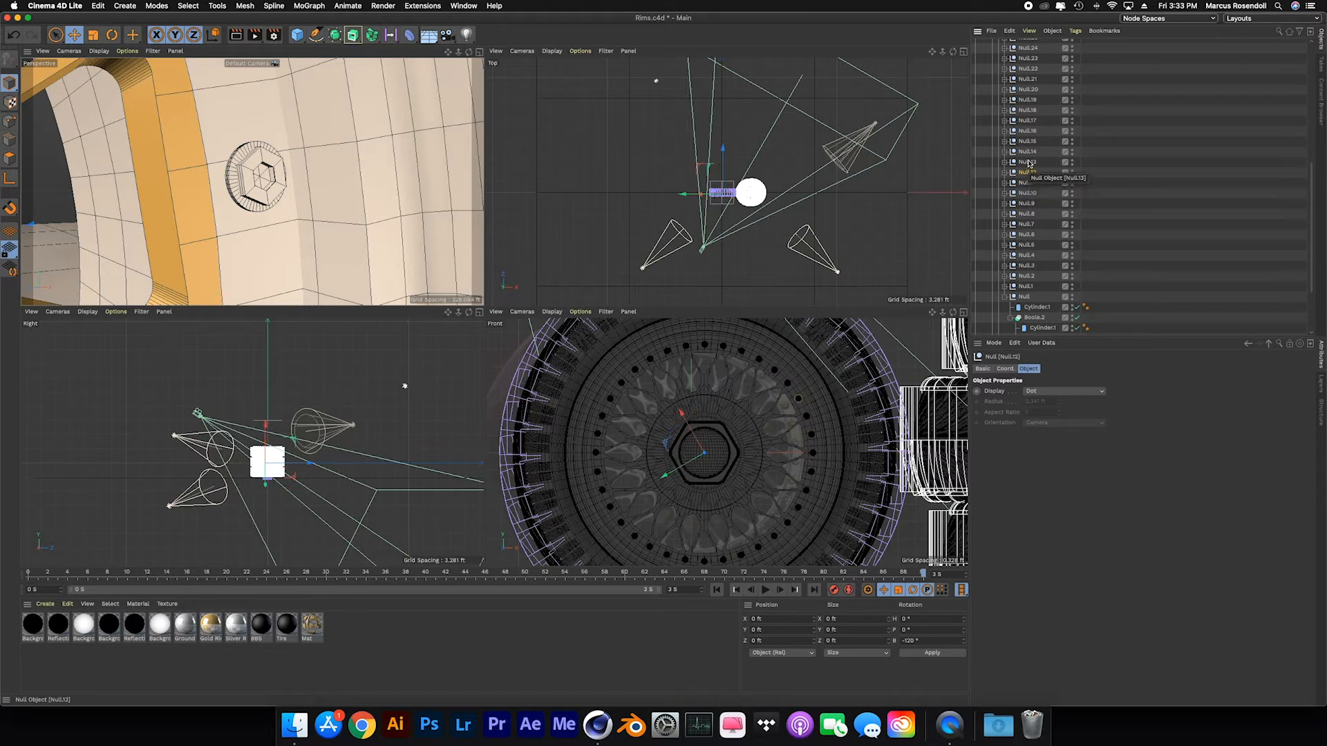
pyautogui.click(1031, 143)
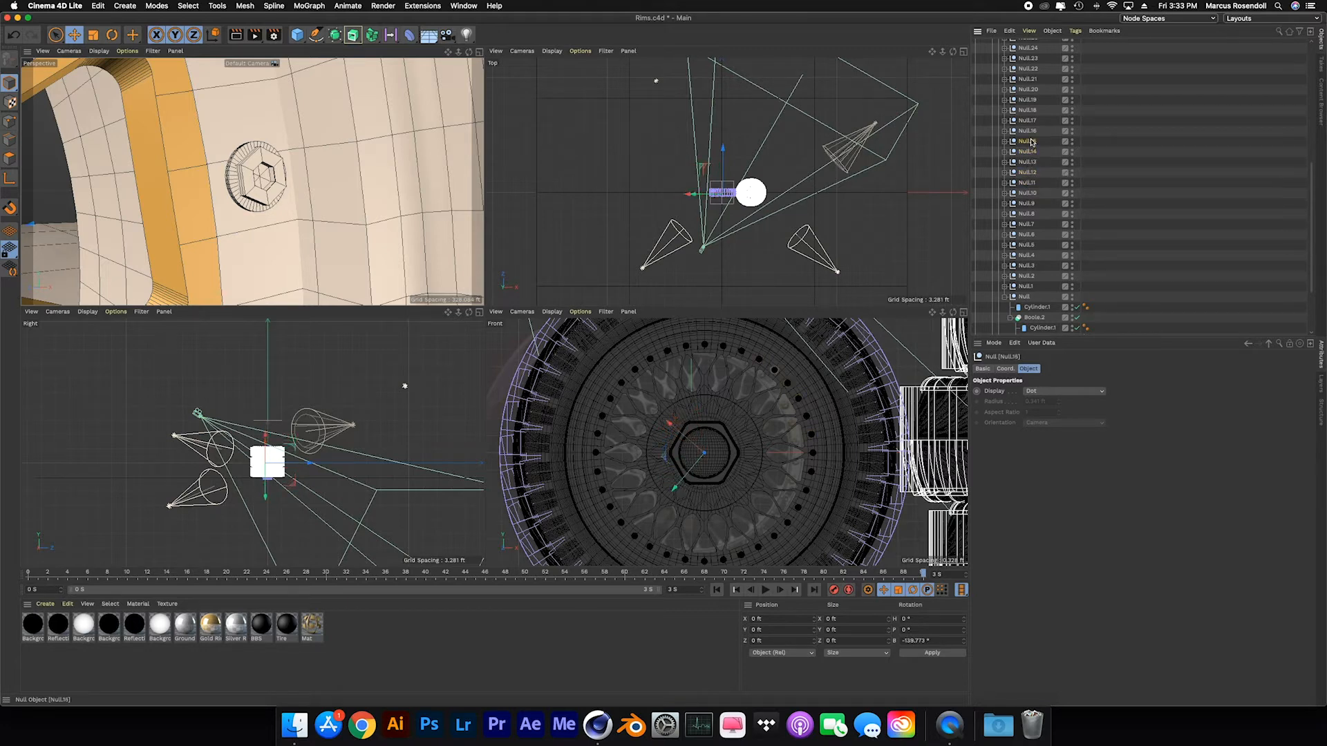
pyautogui.click(1032, 132)
# Expand Null.16 and its Boole.2, select the hexagonal Cylinder.1 inside, and examine that nut up close in the perspective view.
pyautogui.click(1004, 131)
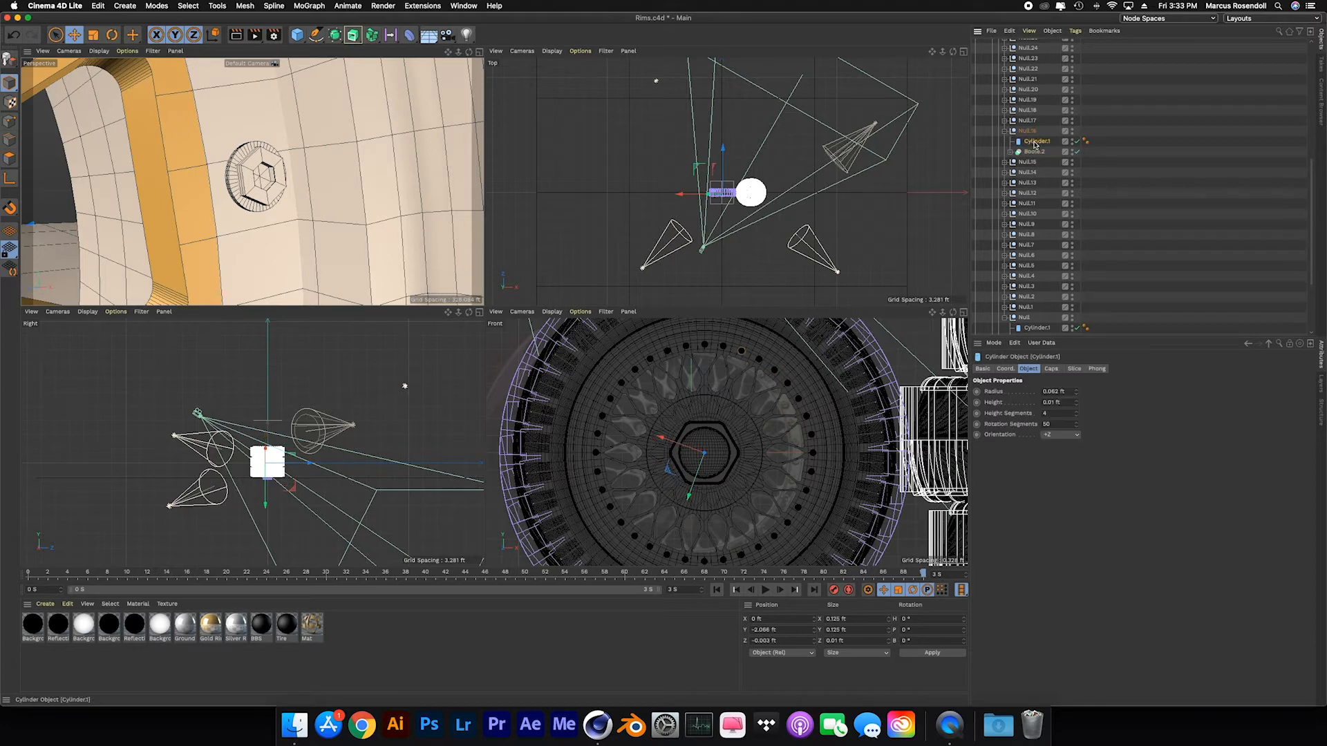
pyautogui.click(1018, 152)
pyautogui.click(1040, 162)
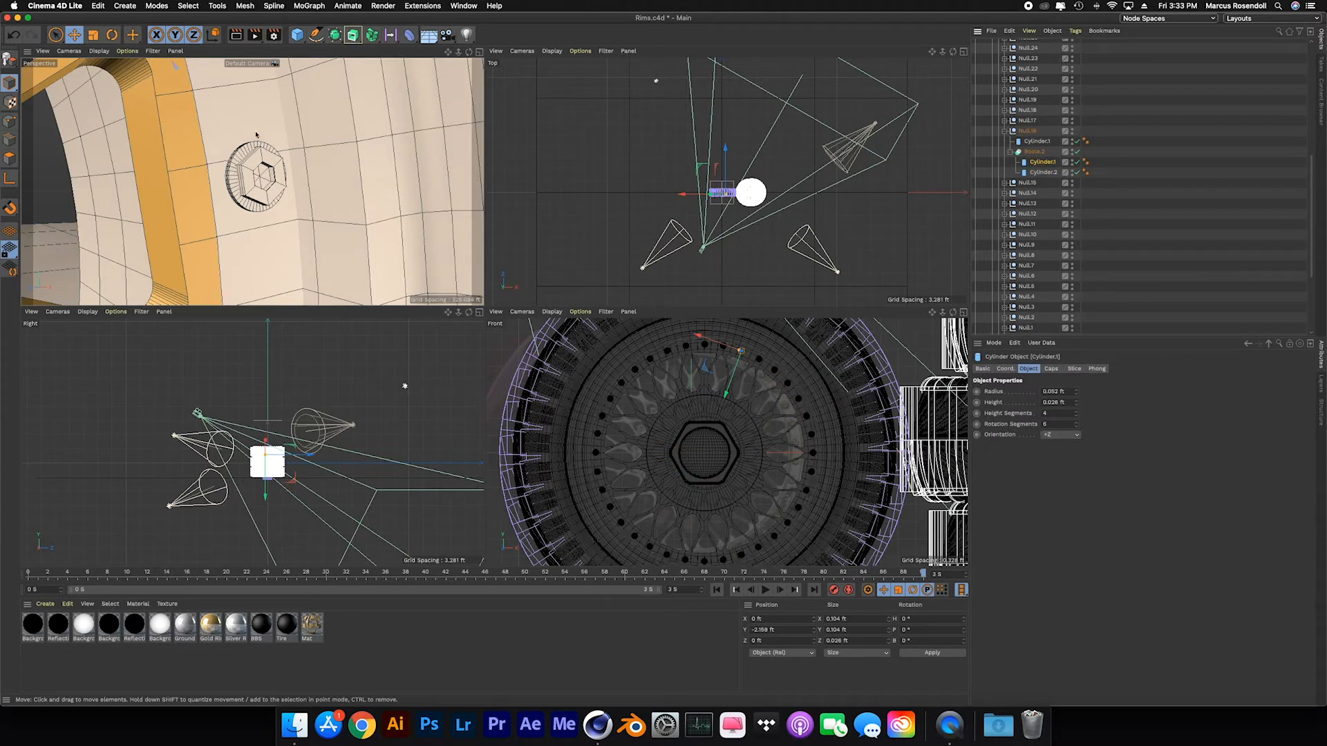
pyautogui.scroll(-10, 423, 159)
pyautogui.scroll(-10, 365, 197)
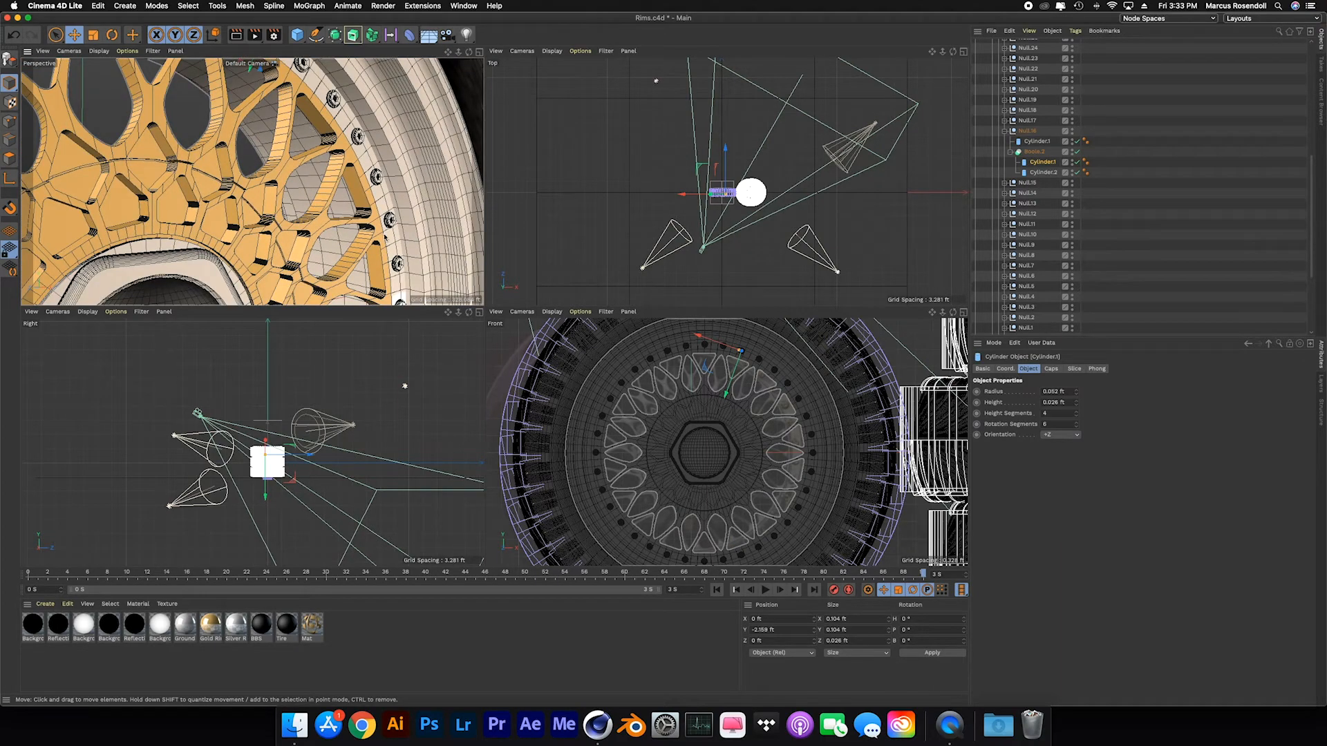
pyautogui.scroll(10, 349, 139)
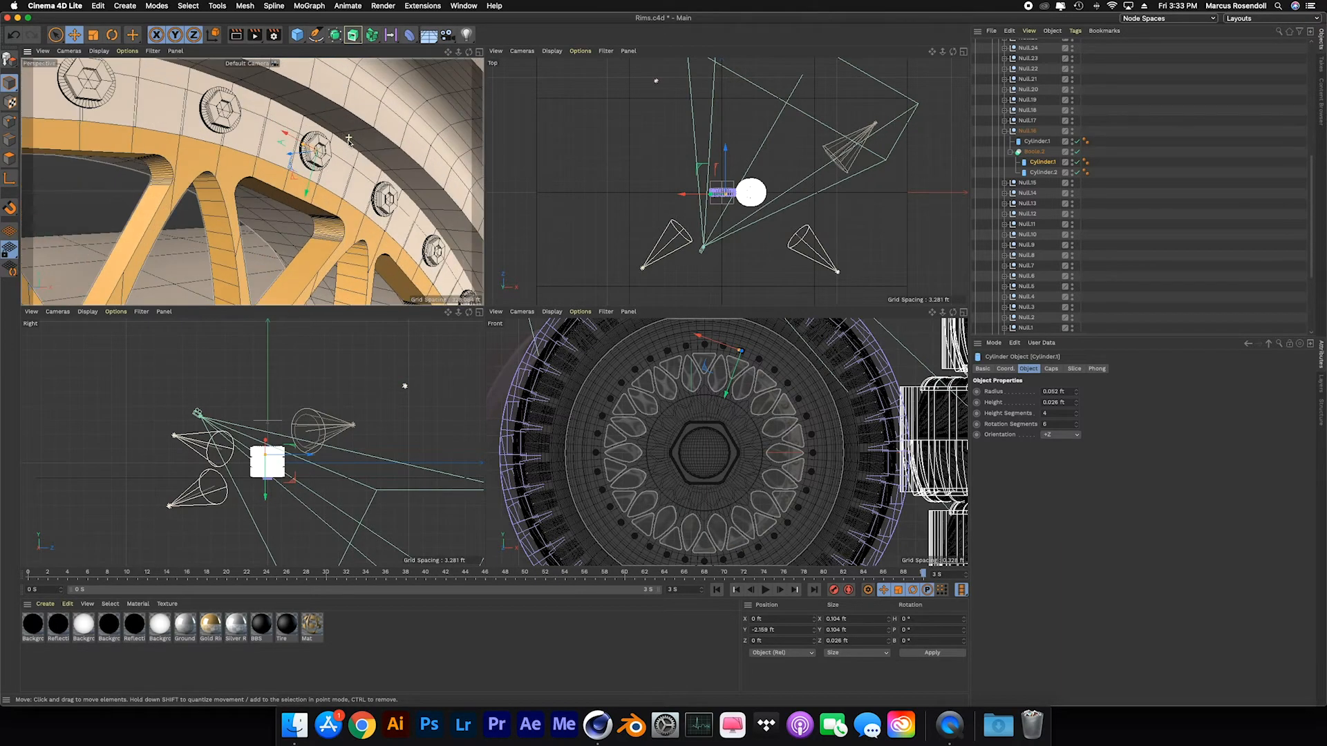
pyautogui.scroll(5, 350, 139)
pyautogui.scroll(5, 317, 168)
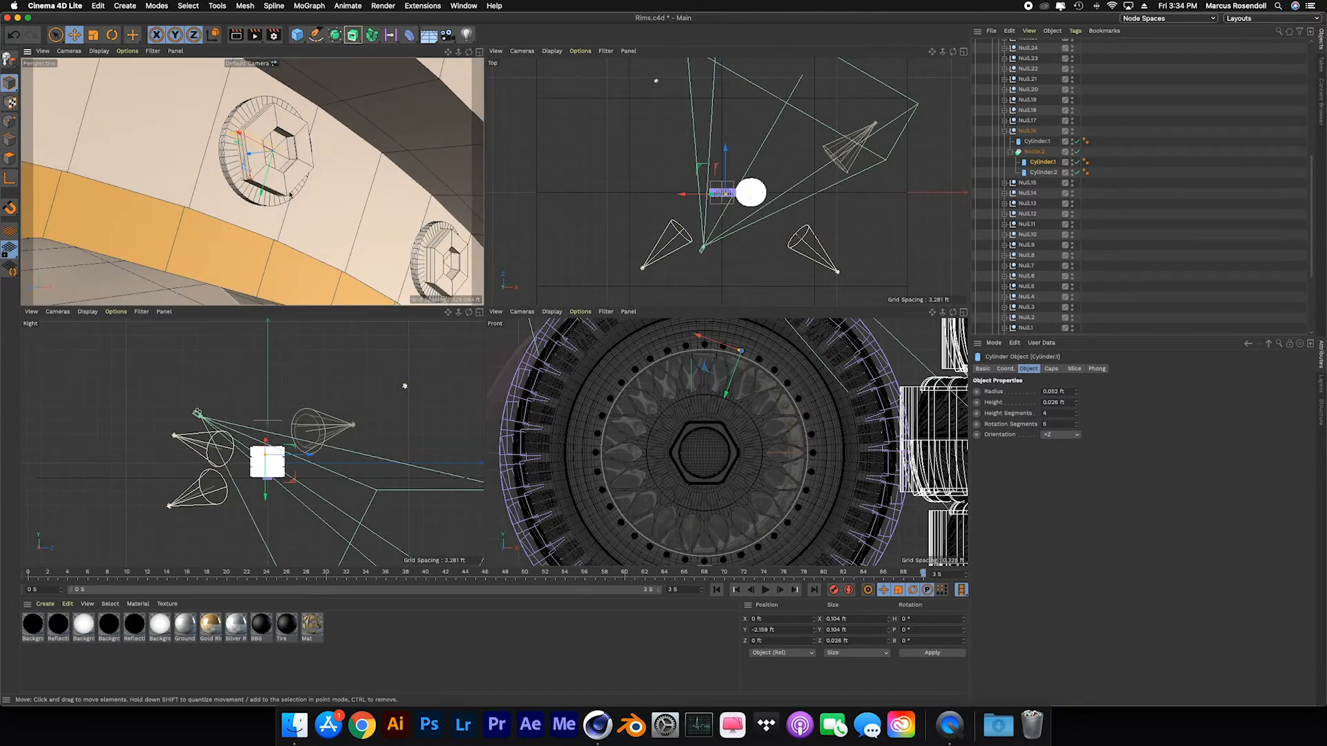
# Highlight Null.16's Cylinder.2 cutter, hexagonal Cylinder.1 and round base cylinder in turn in the Front view, collapsing its Boole.2.
pyautogui.click(1043, 173)
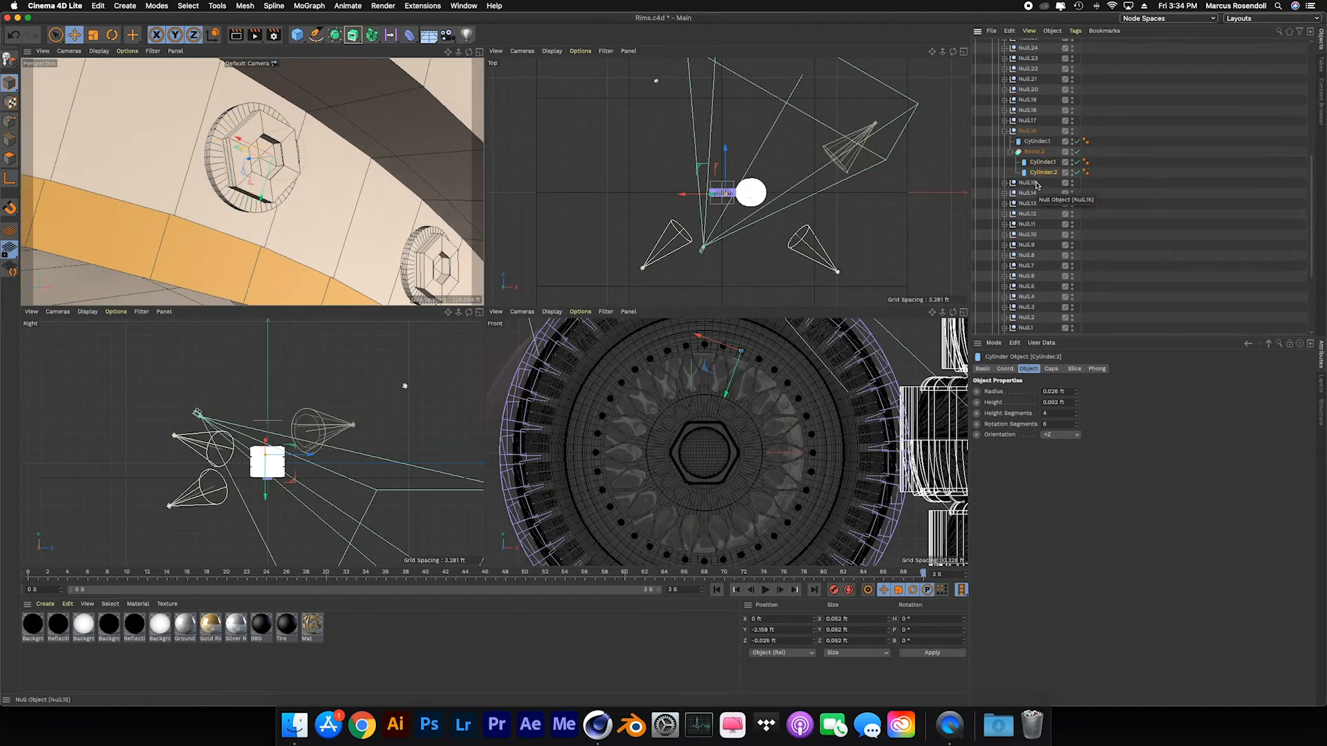
pyautogui.scroll(2, 747, 359)
pyautogui.scroll(6, 748, 359)
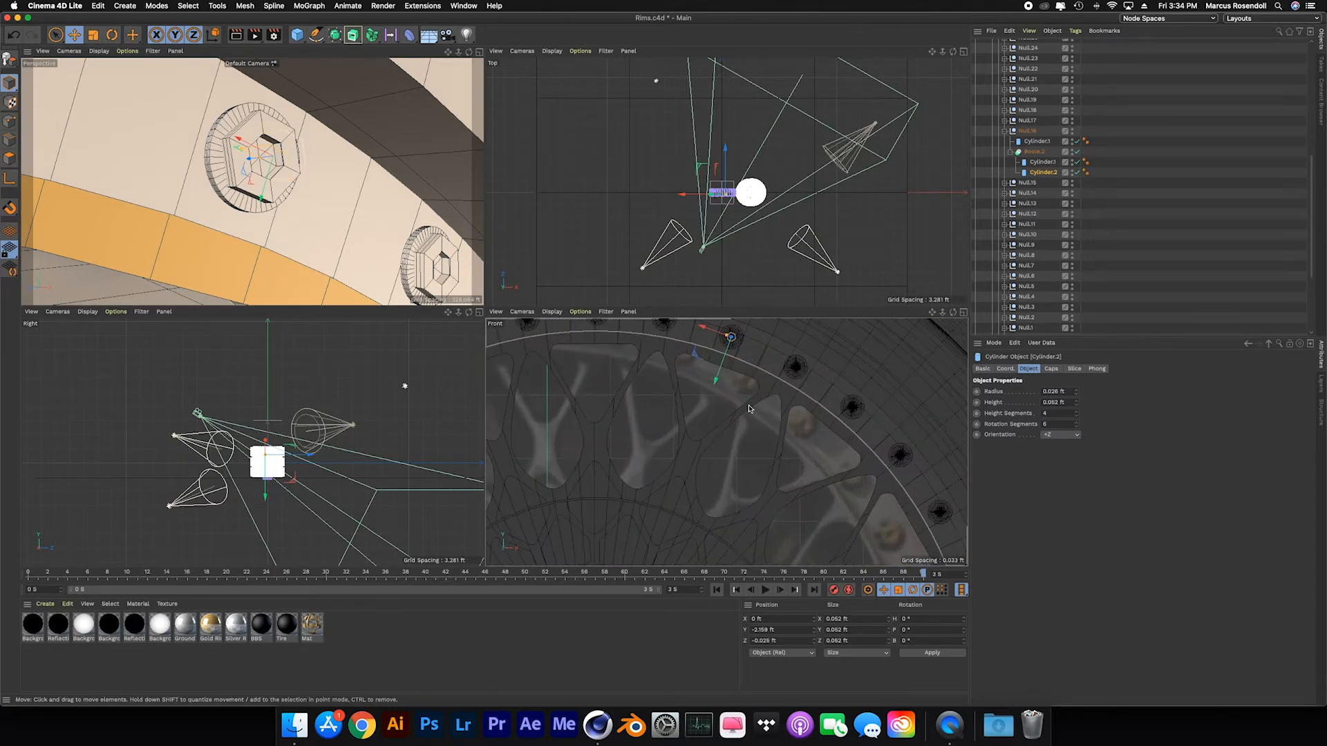
pyautogui.scroll(4, 742, 485)
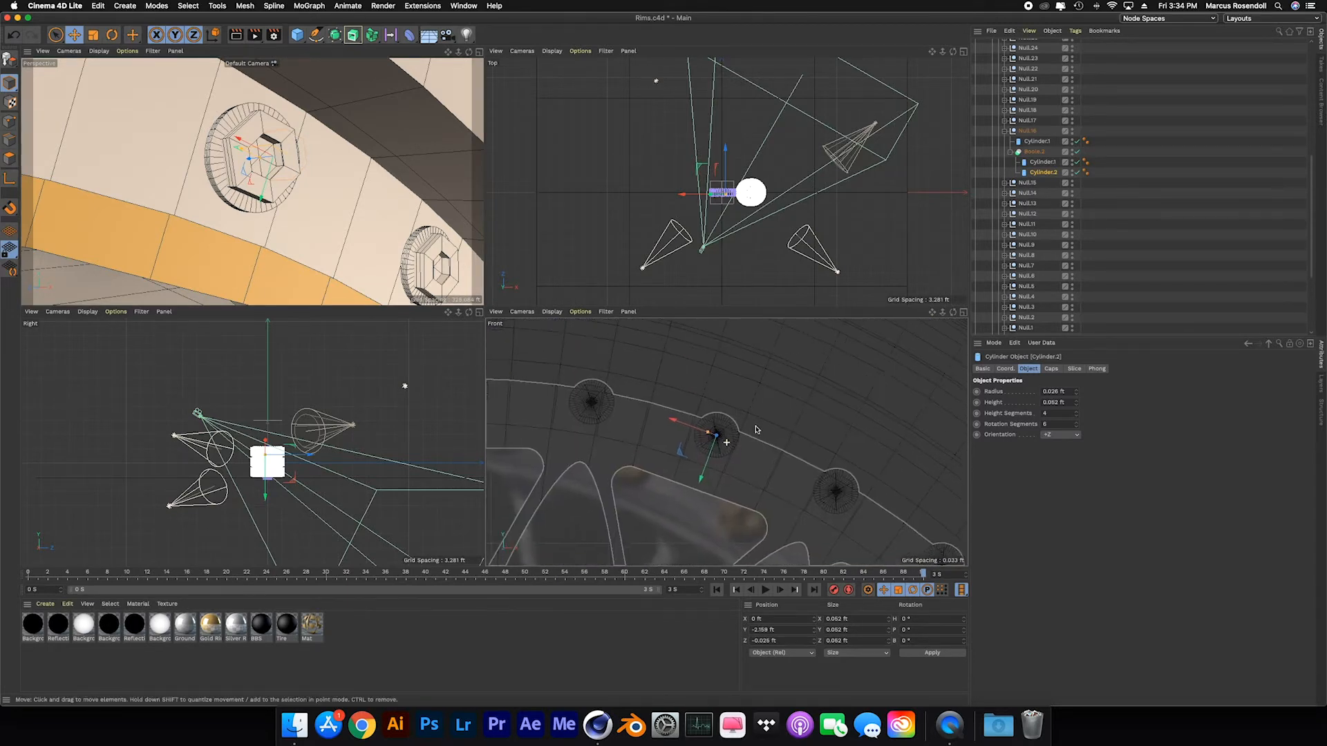
pyautogui.click(1041, 163)
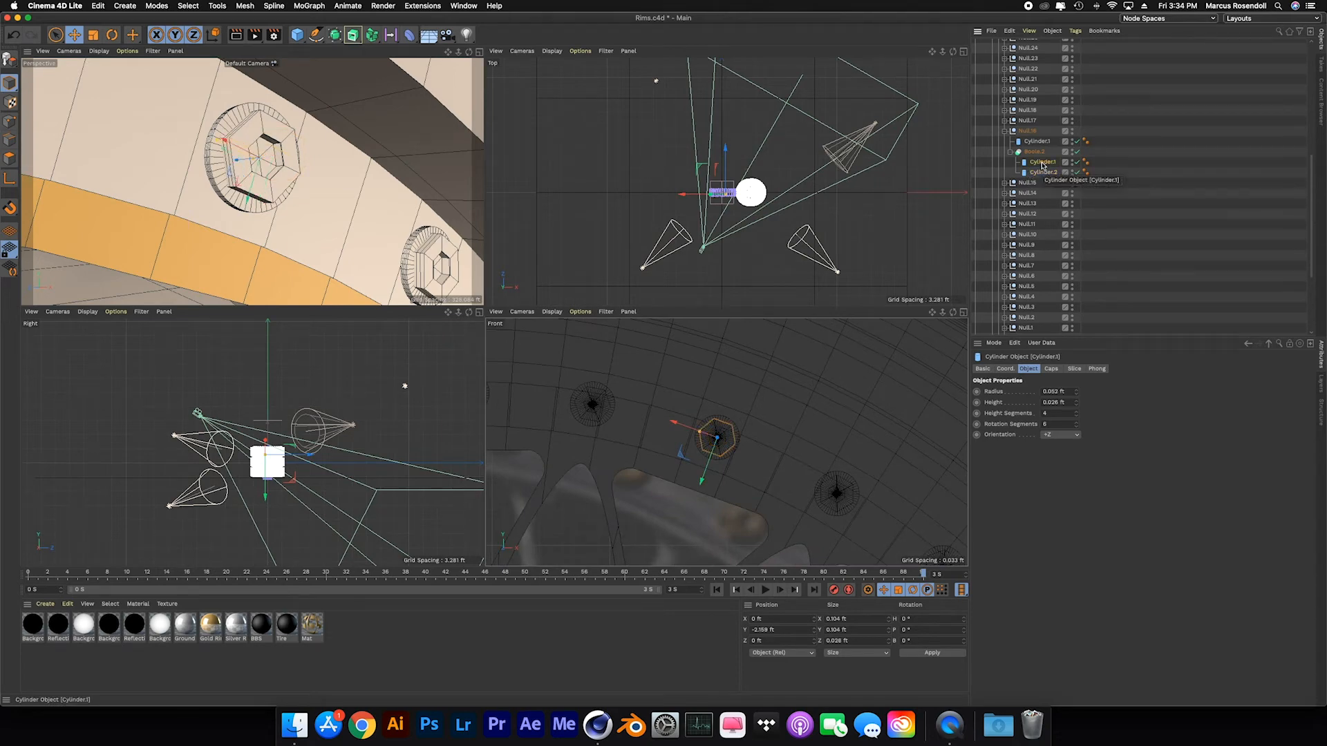
pyautogui.click(1011, 150)
pyautogui.click(1011, 151)
pyautogui.click(1038, 142)
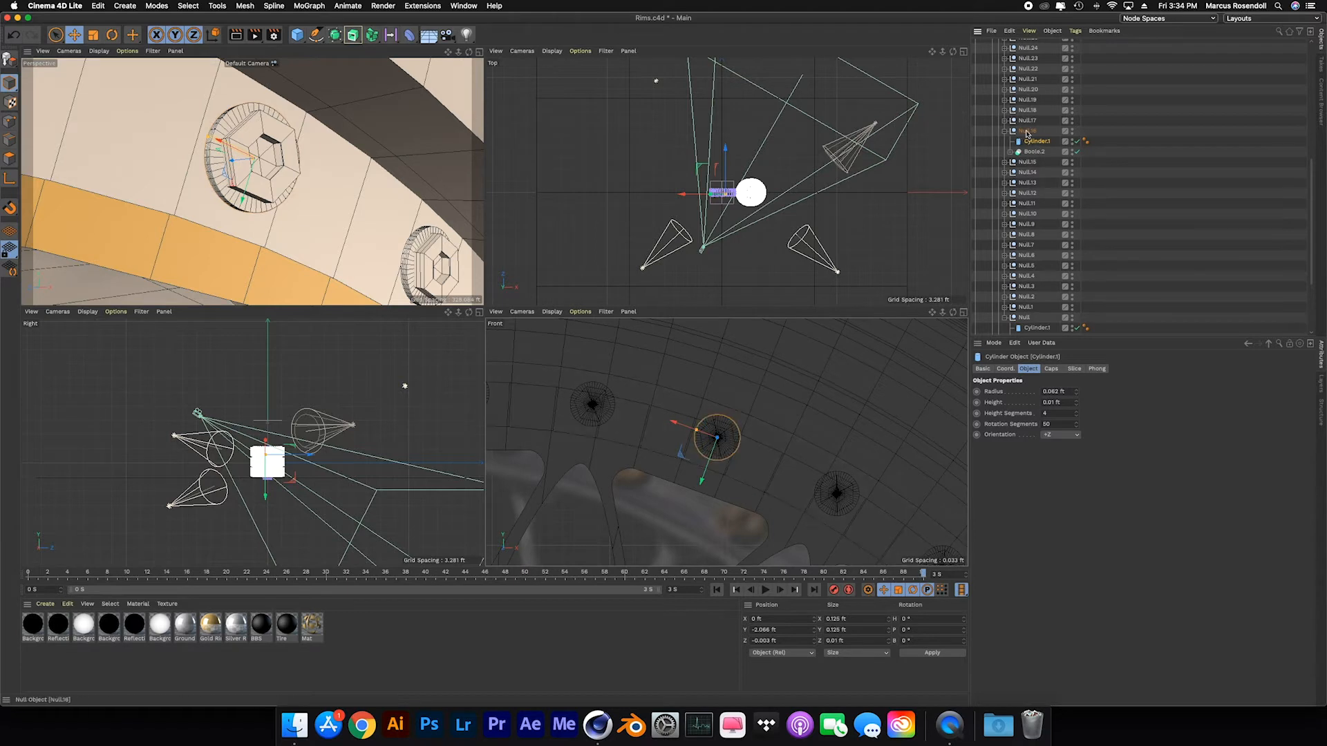
# Collapse Null.16 and the whole Nuts group in the object hierarchy.
pyautogui.click(1004, 131)
pyautogui.click(1066, 132)
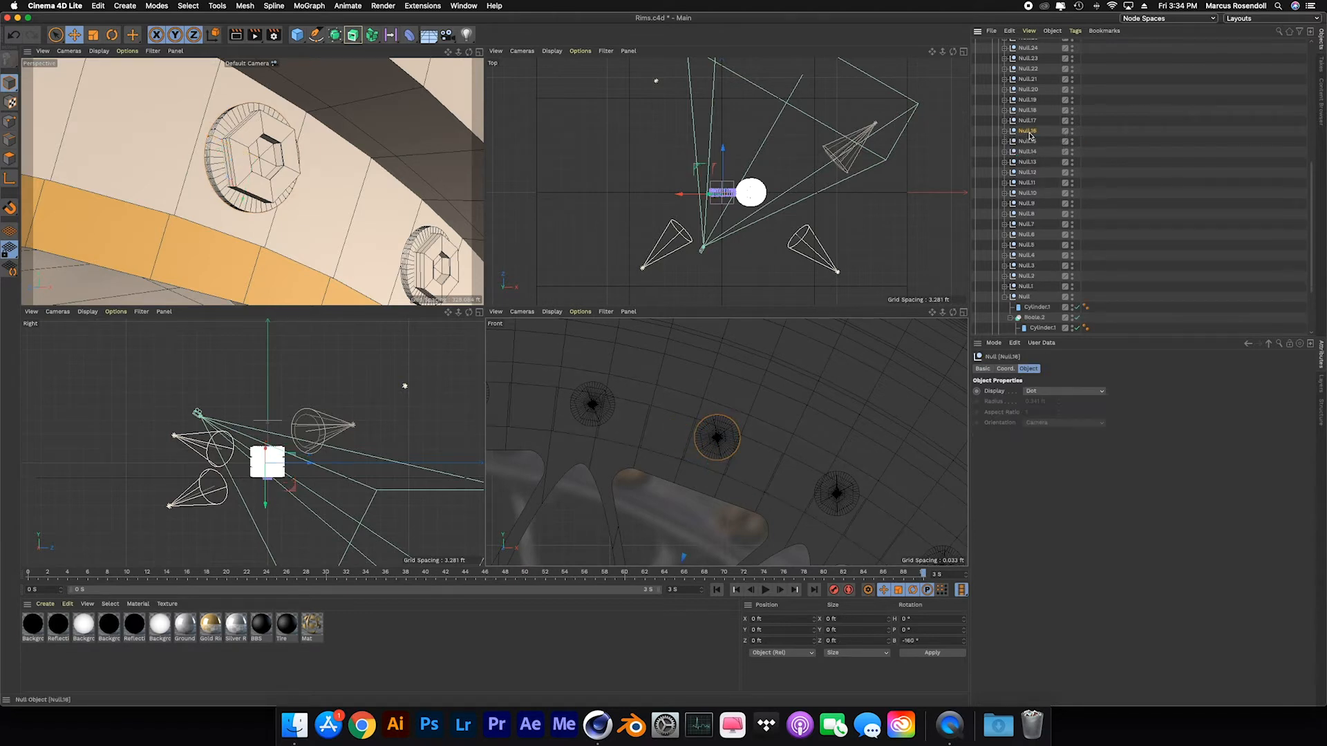
pyautogui.click(1072, 130)
pyautogui.click(1072, 133)
pyautogui.scroll(5, 1013, 146)
pyautogui.click(1000, 154)
pyautogui.scroll(-5, 706, 440)
pyautogui.scroll(-6, 706, 440)
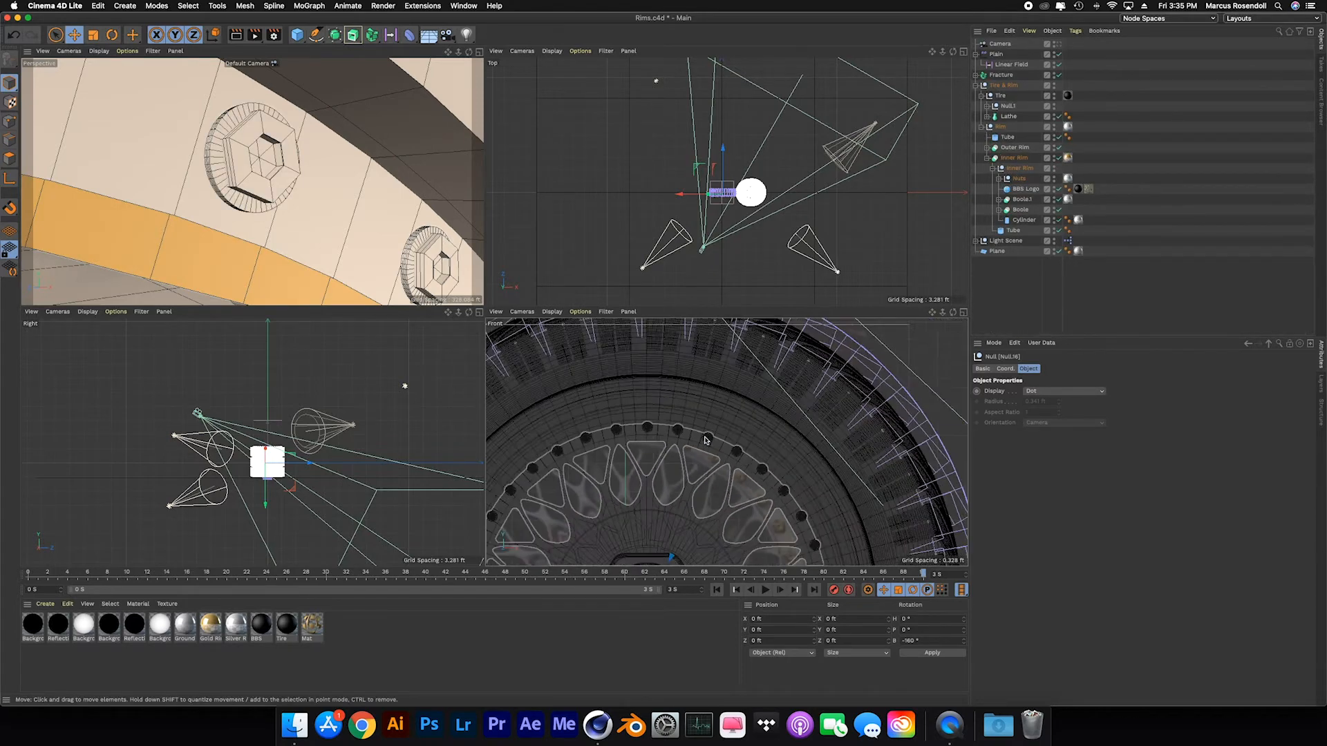
# Highlight the whole Nuts group and examine the ring of nuts on the full wheel in the Front view.
pyautogui.click(1017, 179)
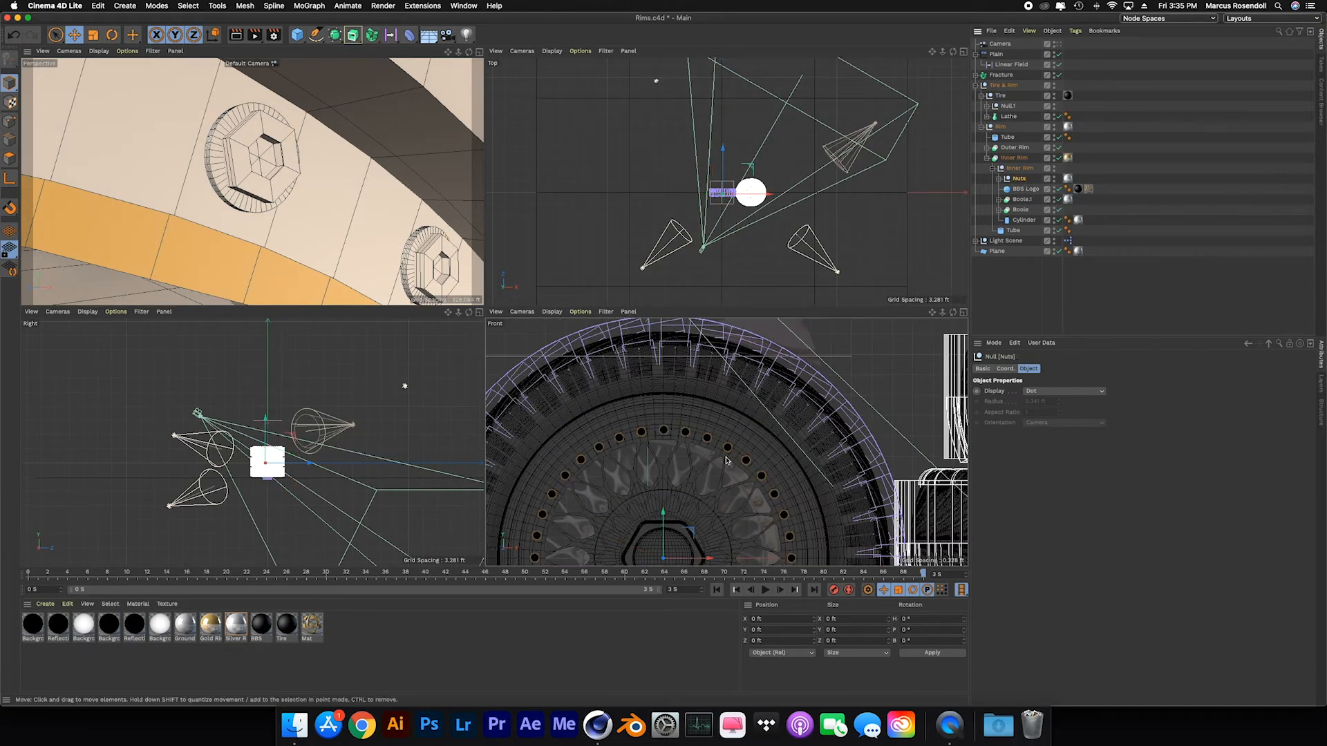
pyautogui.press('o')
pyautogui.scroll(-2, 765, 416)
pyautogui.keyDown('alt'); pyautogui.moveTo(744, 418); pyautogui.dragTo(724, 440, button='middle'); pyautogui.keyUp('alt')
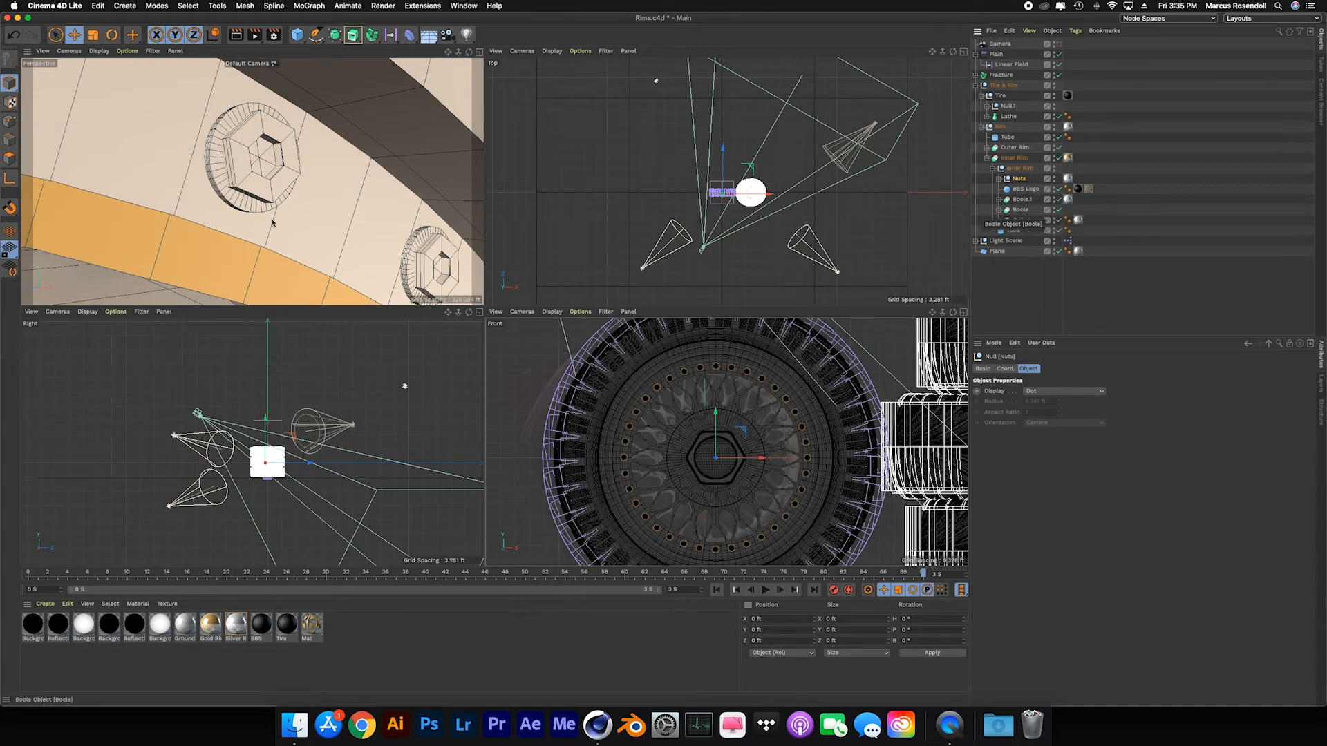
# Examine the complete BBS wheel with its nuts, rims and tire in the maximized perspective view.
pyautogui.scroll(-8, 279, 213)
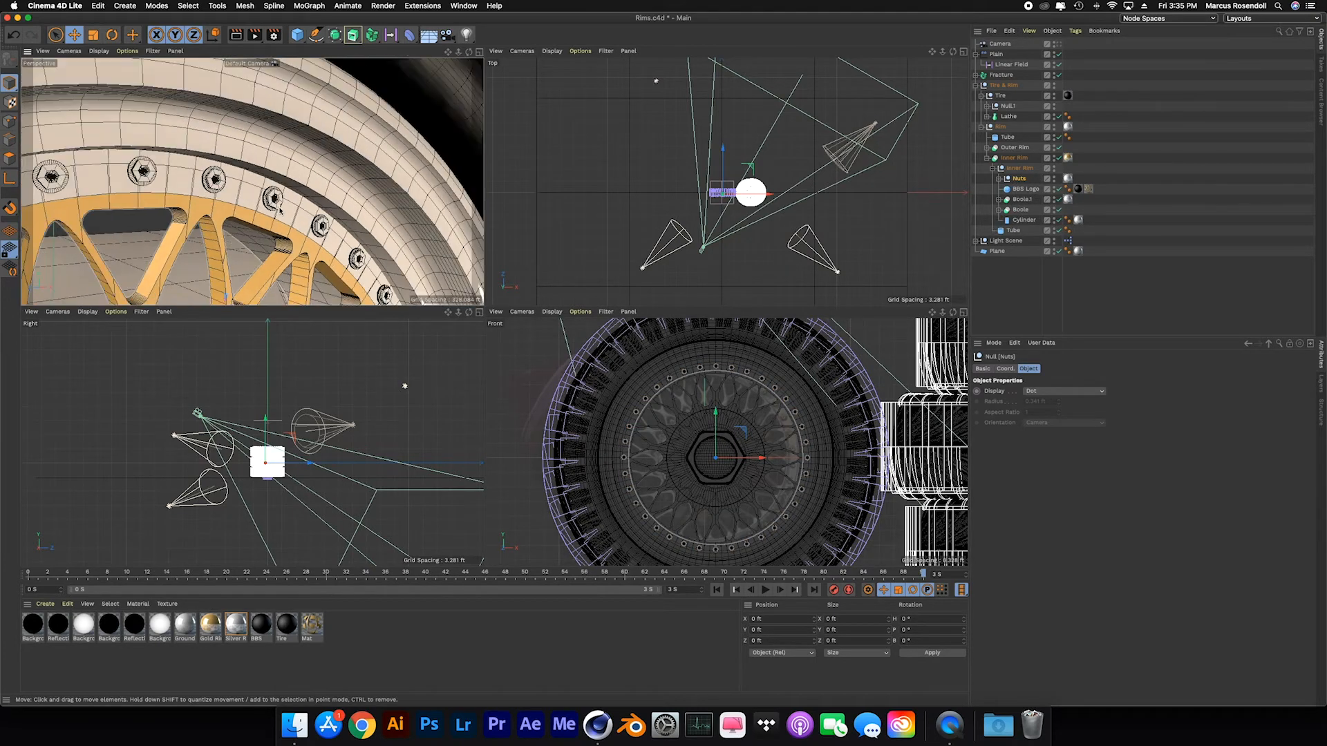
pyautogui.keyDown('alt'); pyautogui.moveTo(327, 174); pyautogui.dragTo(366, 105, button='middle'); pyautogui.keyUp('alt')
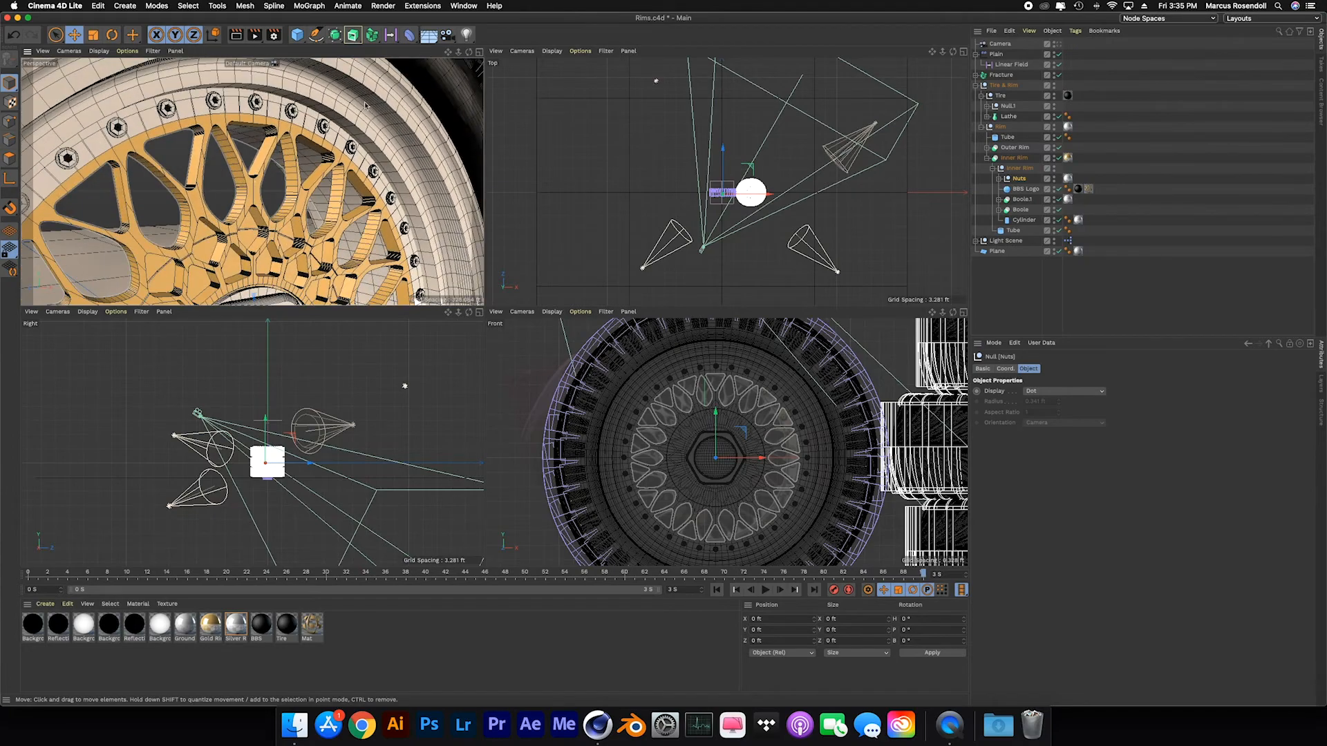
pyautogui.scroll(-6, 301, 196)
pyautogui.middleClick(303, 166)
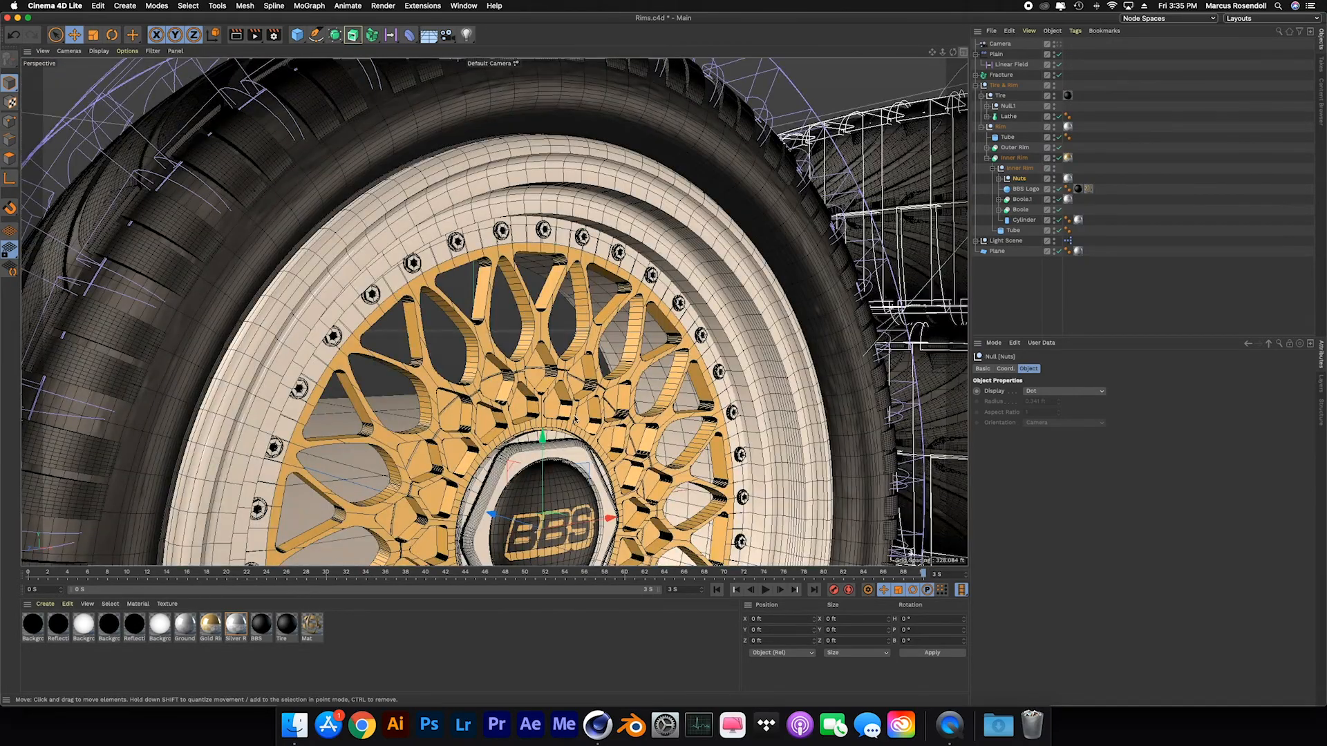
pyautogui.scroll(-2, 596, 442)
pyautogui.scroll(-2, 596, 443)
pyautogui.moveTo(550, 285); pyautogui.dragTo(541, 206, button='middle')
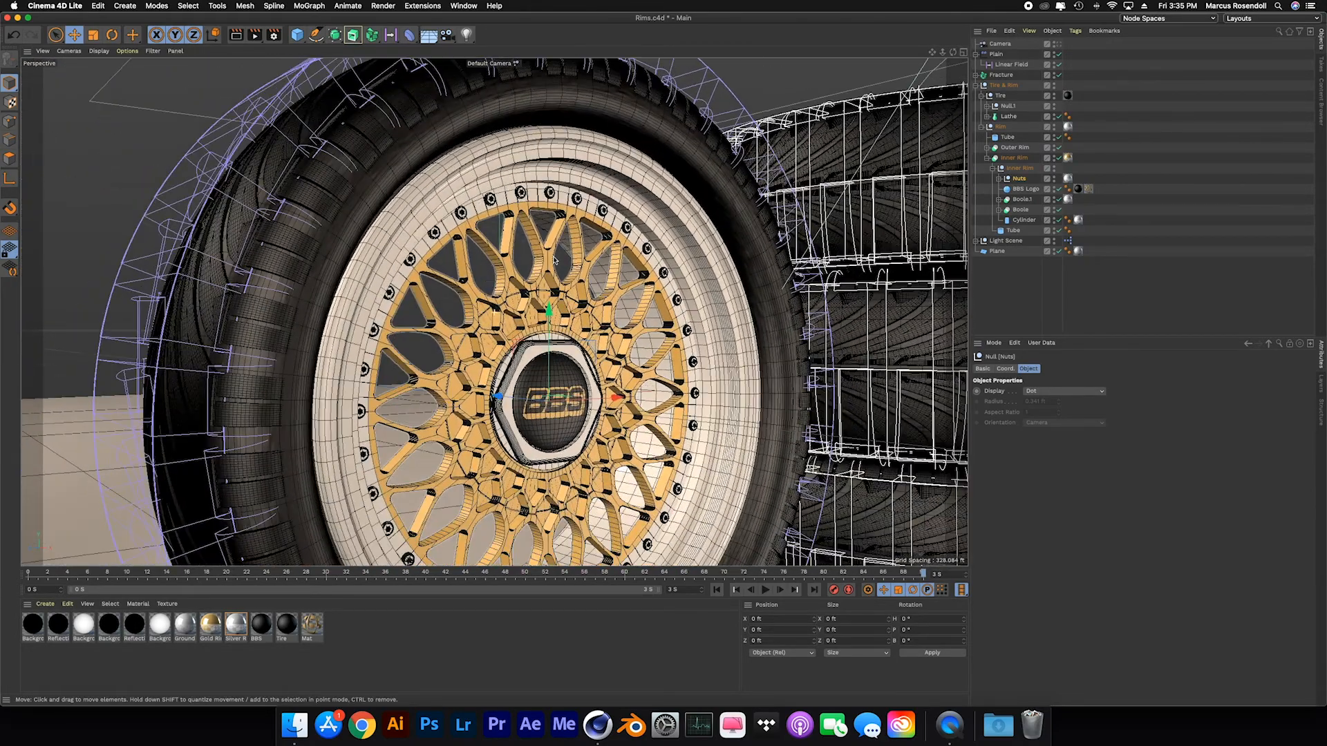
pyautogui.scroll(-2, 571, 341)
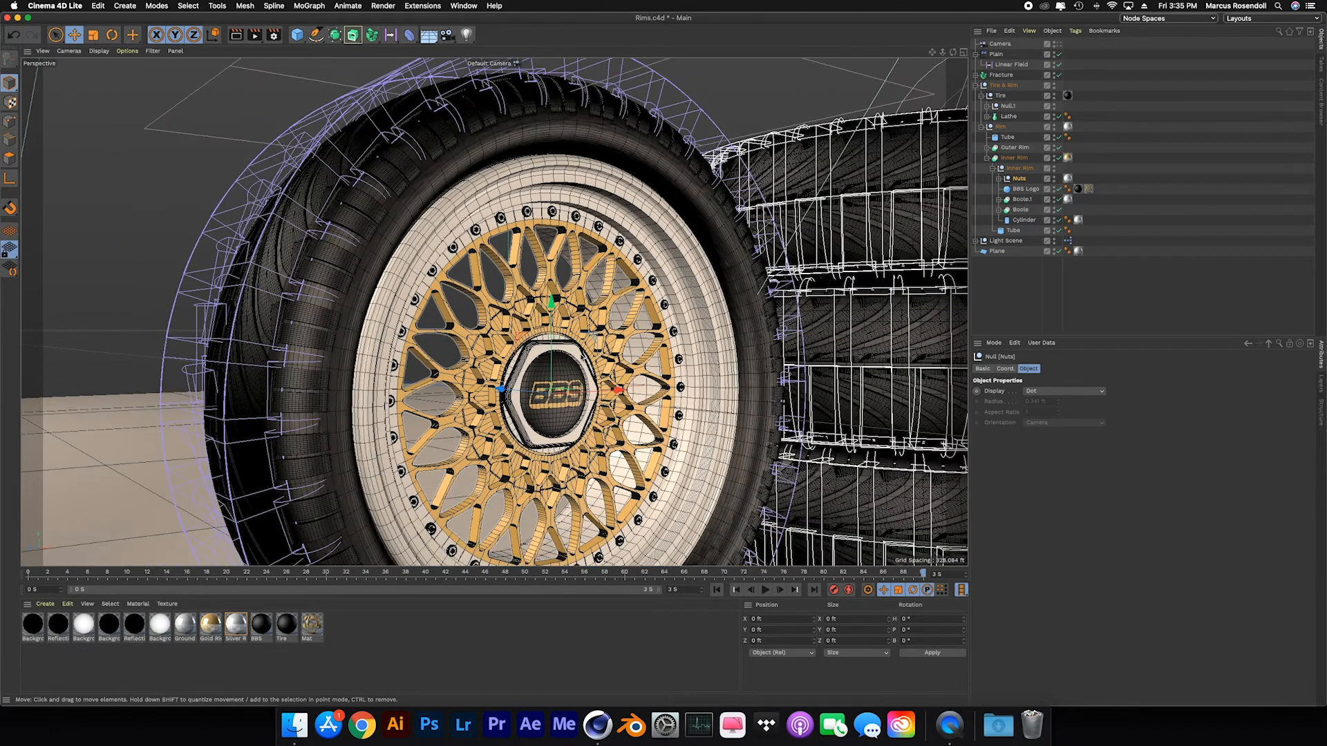
# Collapse the Inner Rim and Rim groups, and select the Rim null to highlight the whole rim.
pyautogui.click(987, 157)
pyautogui.click(1013, 147)
pyautogui.click(982, 127)
pyautogui.click(1000, 126)
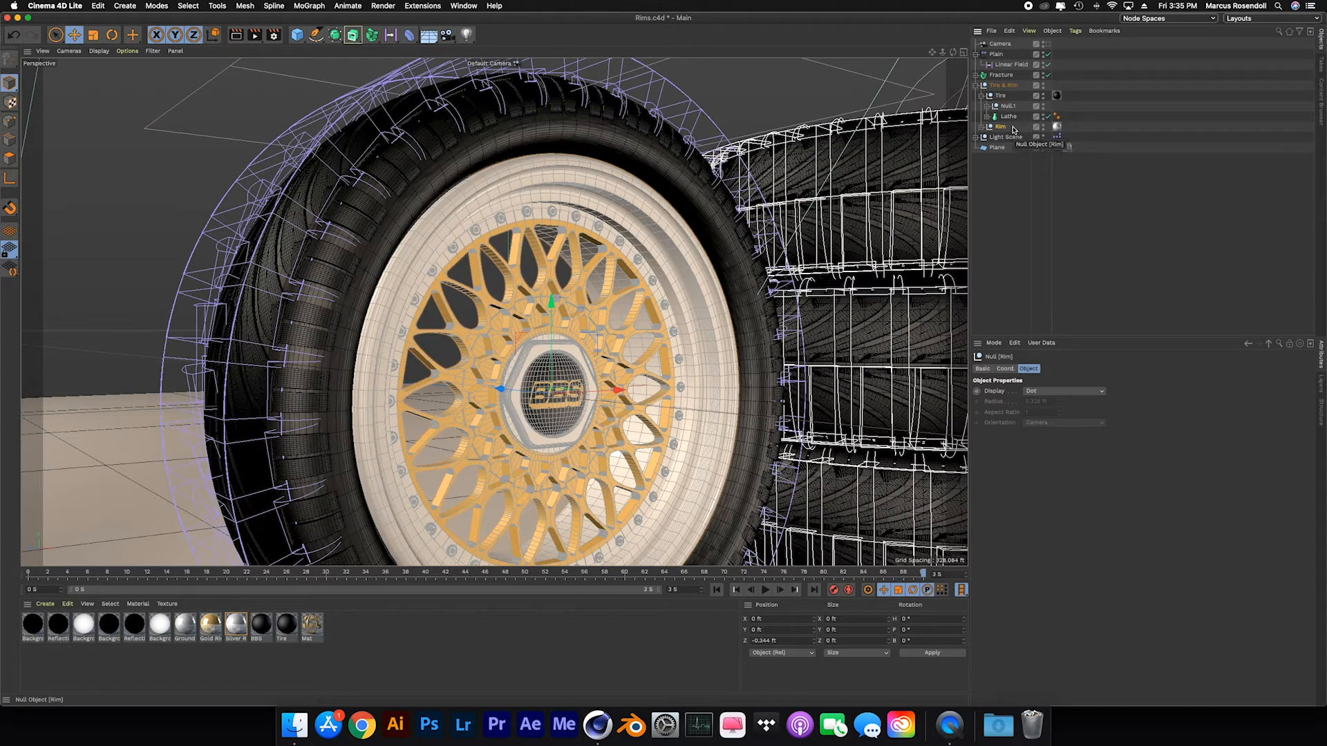
# Highlight the Tire null, and expand and select its Lathe to review the Lathe settings.
pyautogui.click(1002, 97)
pyautogui.click(986, 116)
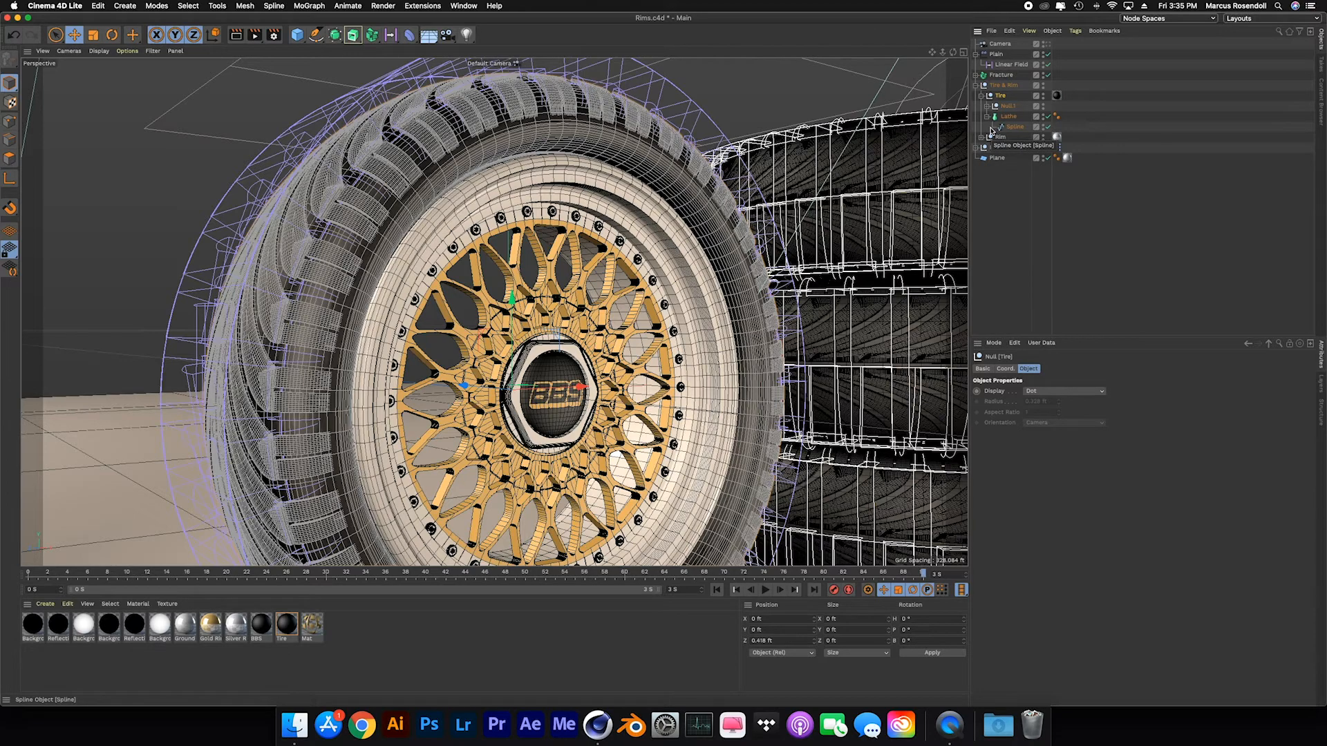
pyautogui.click(1013, 118)
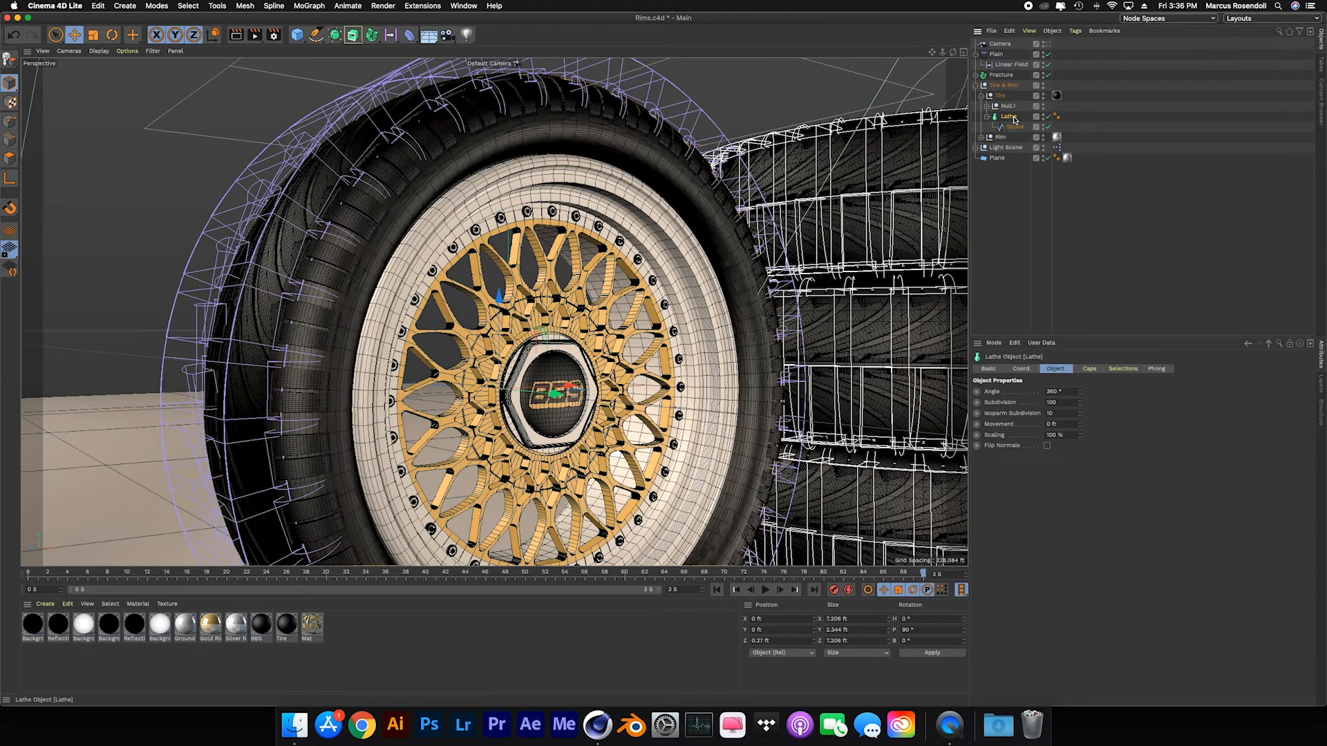
# Return to the four-view layout and disable the Fracture object to isolate the single tire in the Right view.
pyautogui.click(276, 468)
pyautogui.middleClick(275, 468)
pyautogui.scroll(5, 276, 468)
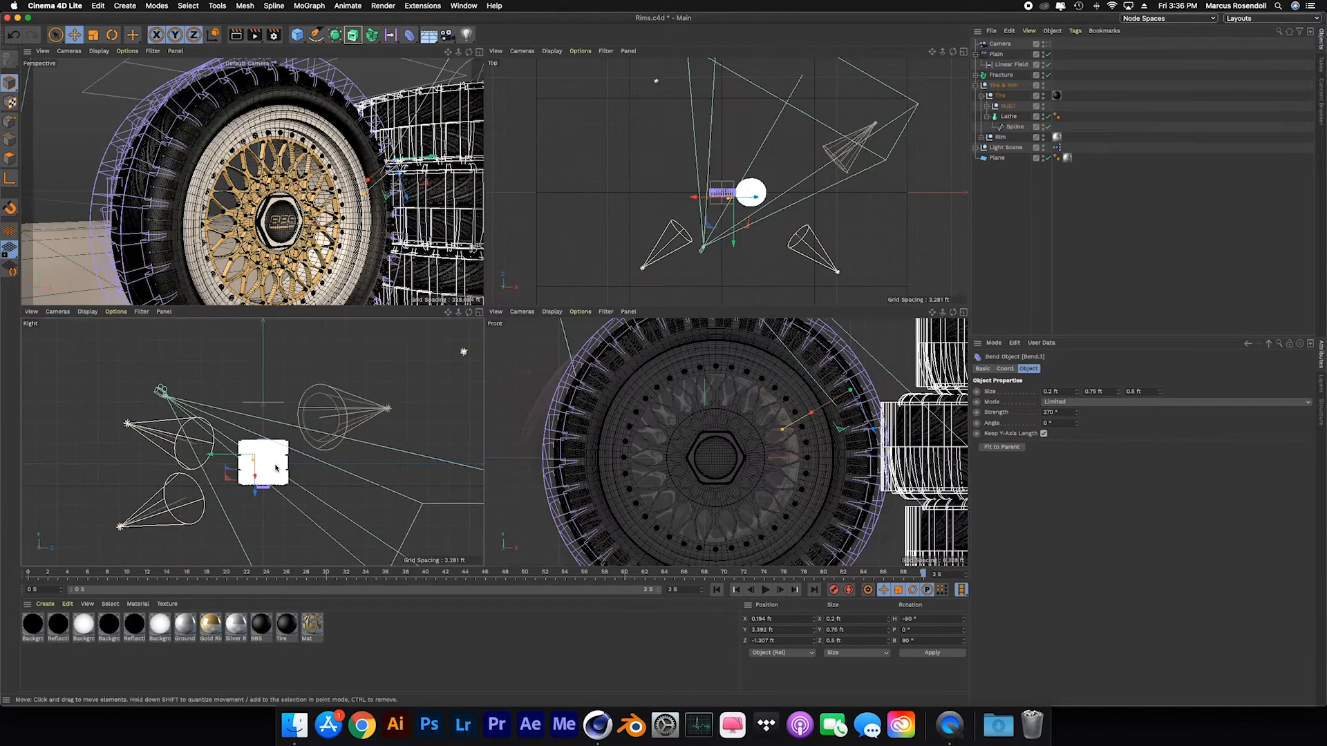
pyautogui.scroll(4, 276, 468)
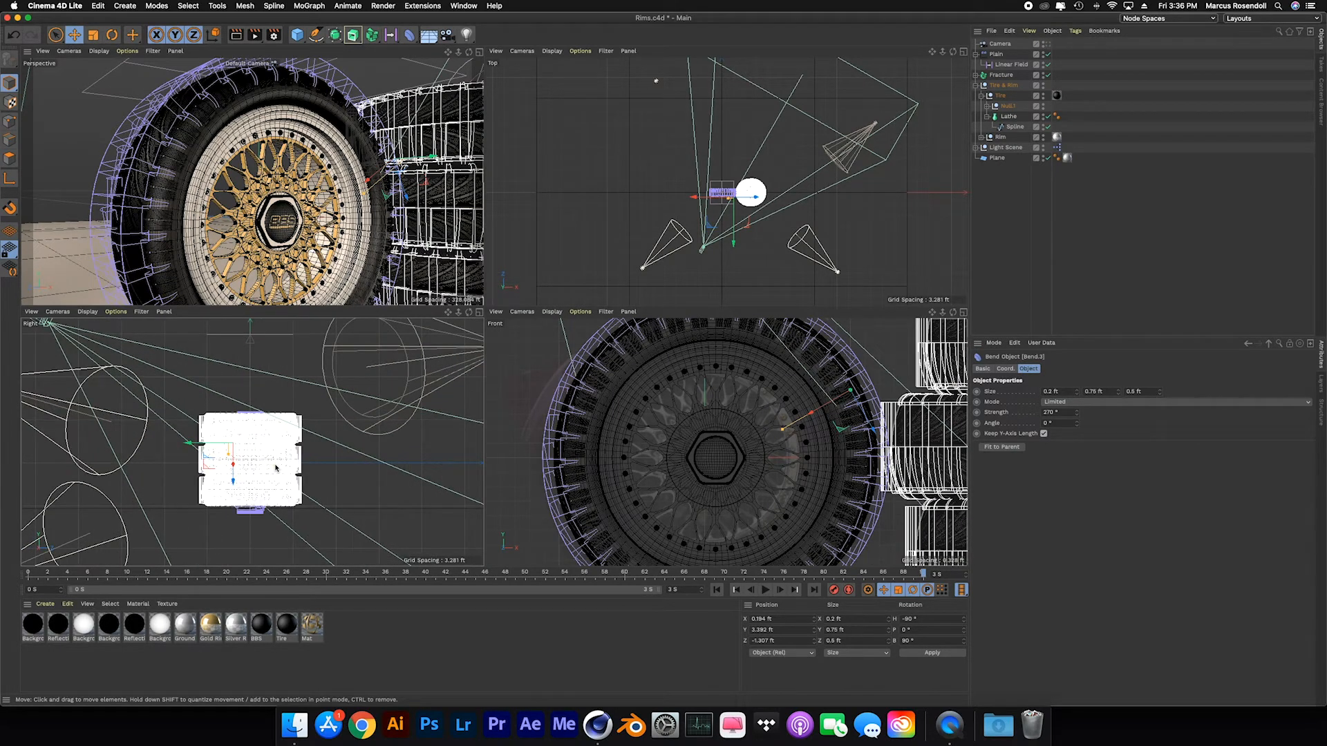
pyautogui.scroll(2, 276, 468)
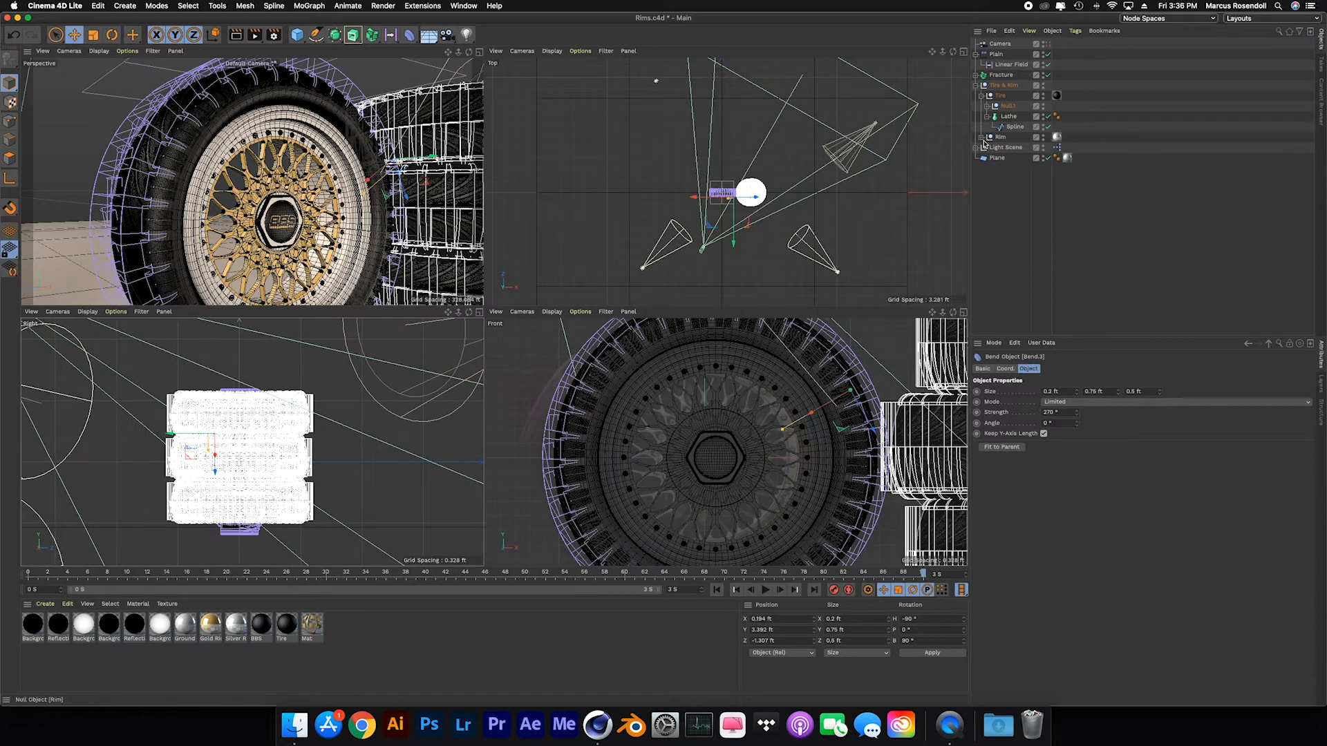
pyautogui.click(1047, 75)
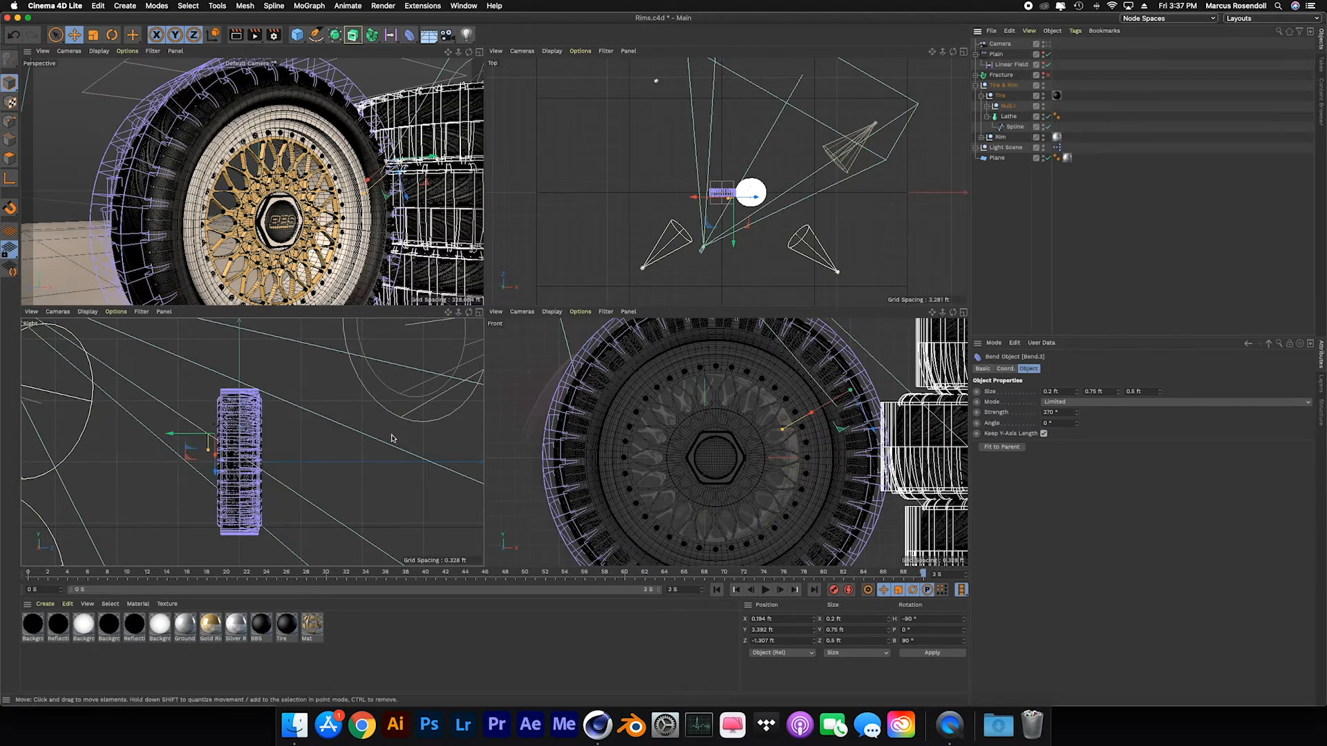
pyautogui.scroll(4, 239, 464)
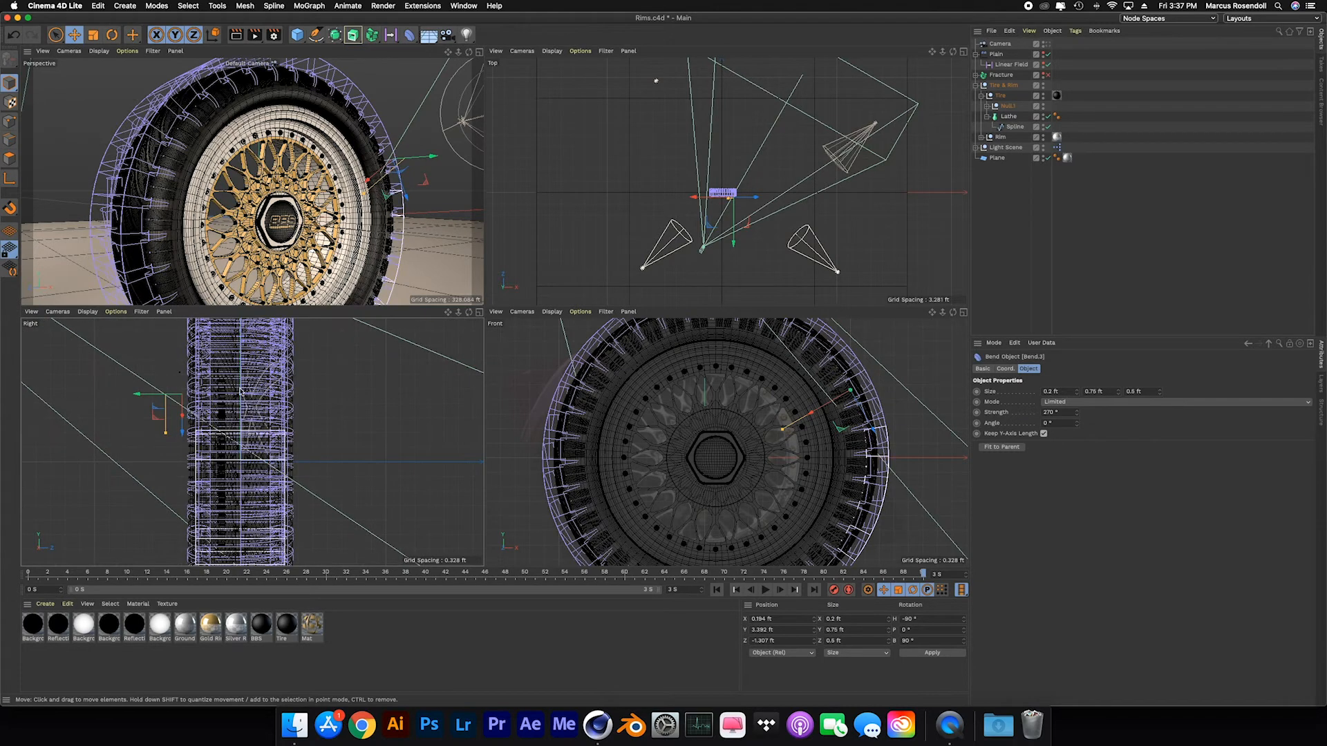
pyautogui.scroll(1, 305, 380)
pyautogui.scroll(-1, 305, 379)
pyautogui.keyDown('alt'); pyautogui.moveTo(307, 390); pyautogui.dragTo(307, 399, button='middle'); pyautogui.keyUp('alt')
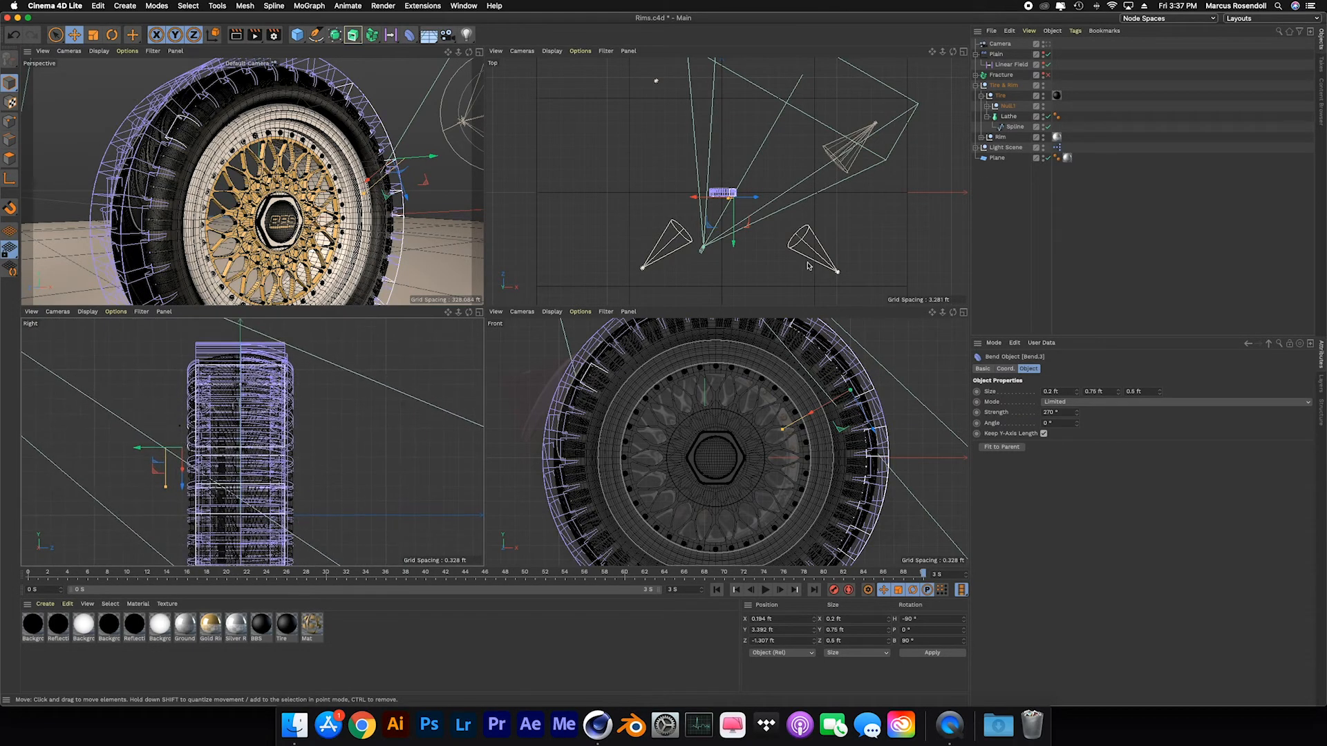
# Highlight the tire's Lathe and its child Spline, and examine the tire profile in the Right view.
pyautogui.click(1014, 128)
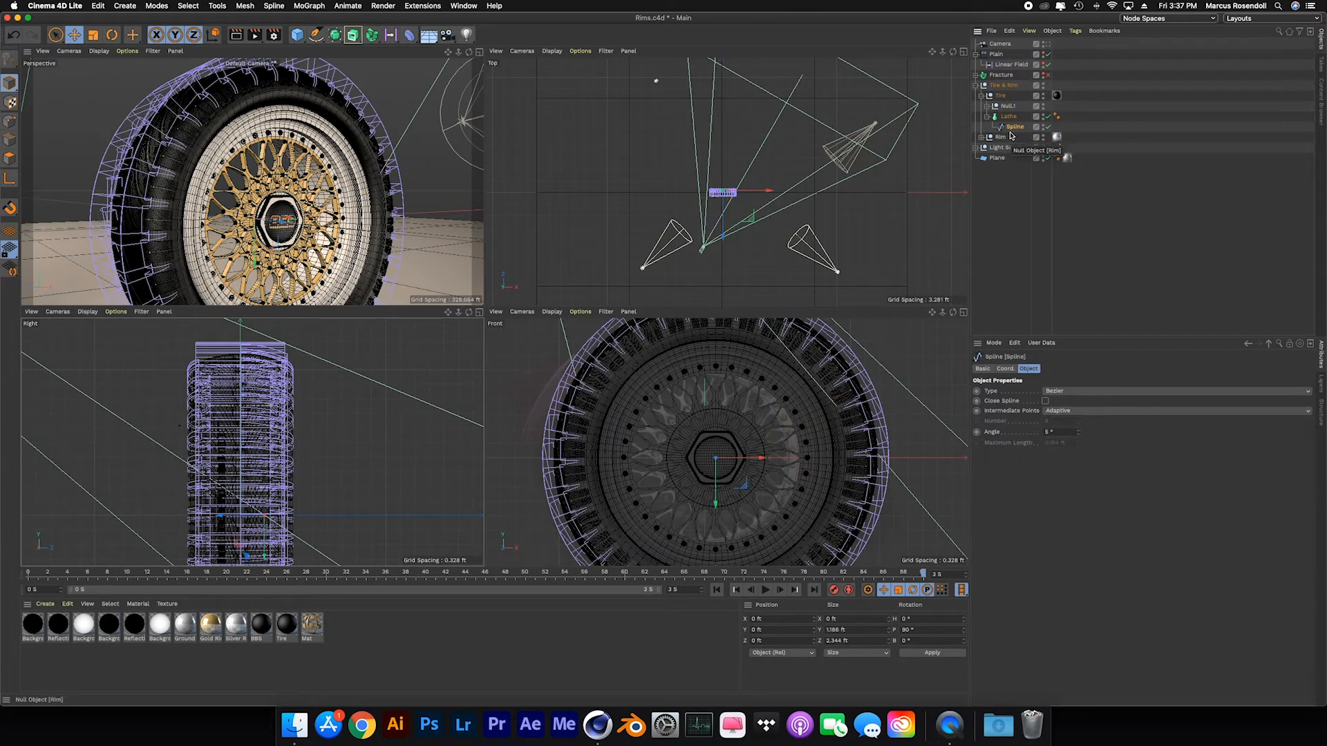
pyautogui.click(1009, 118)
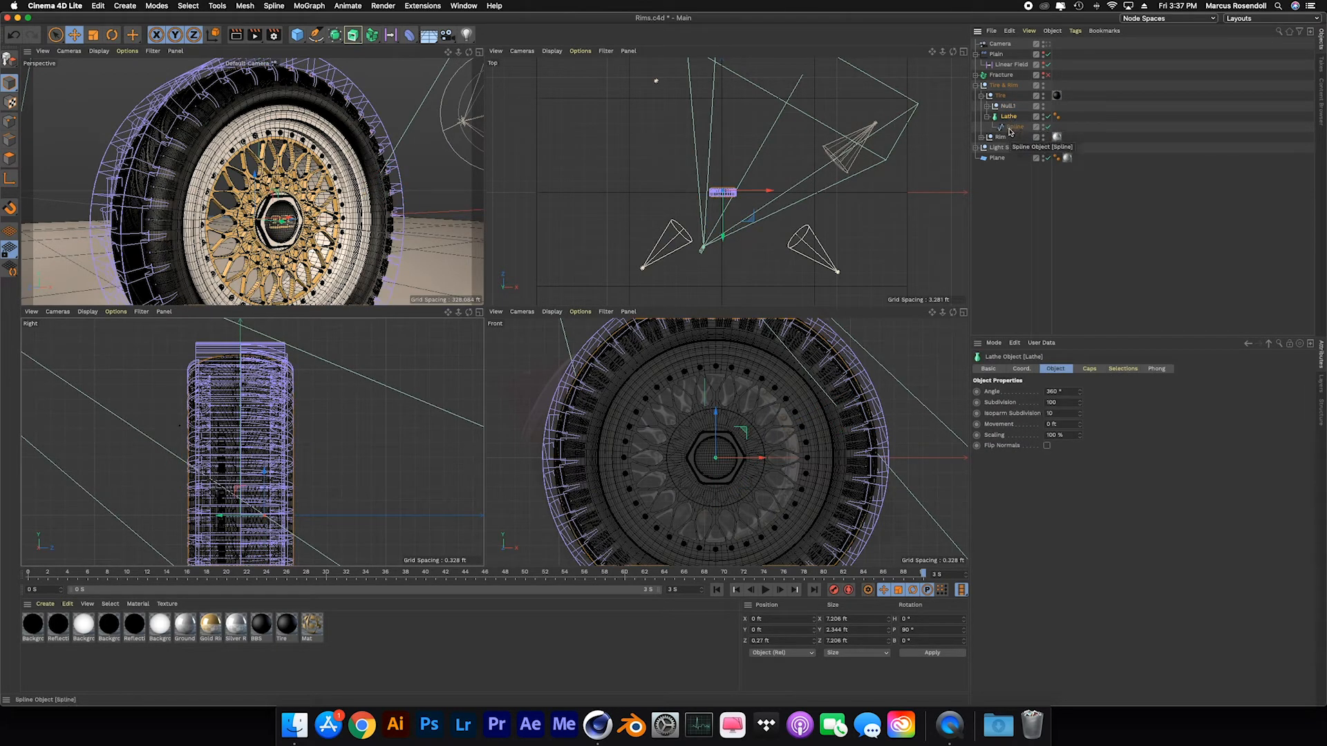
pyautogui.scroll(-3, 325, 443)
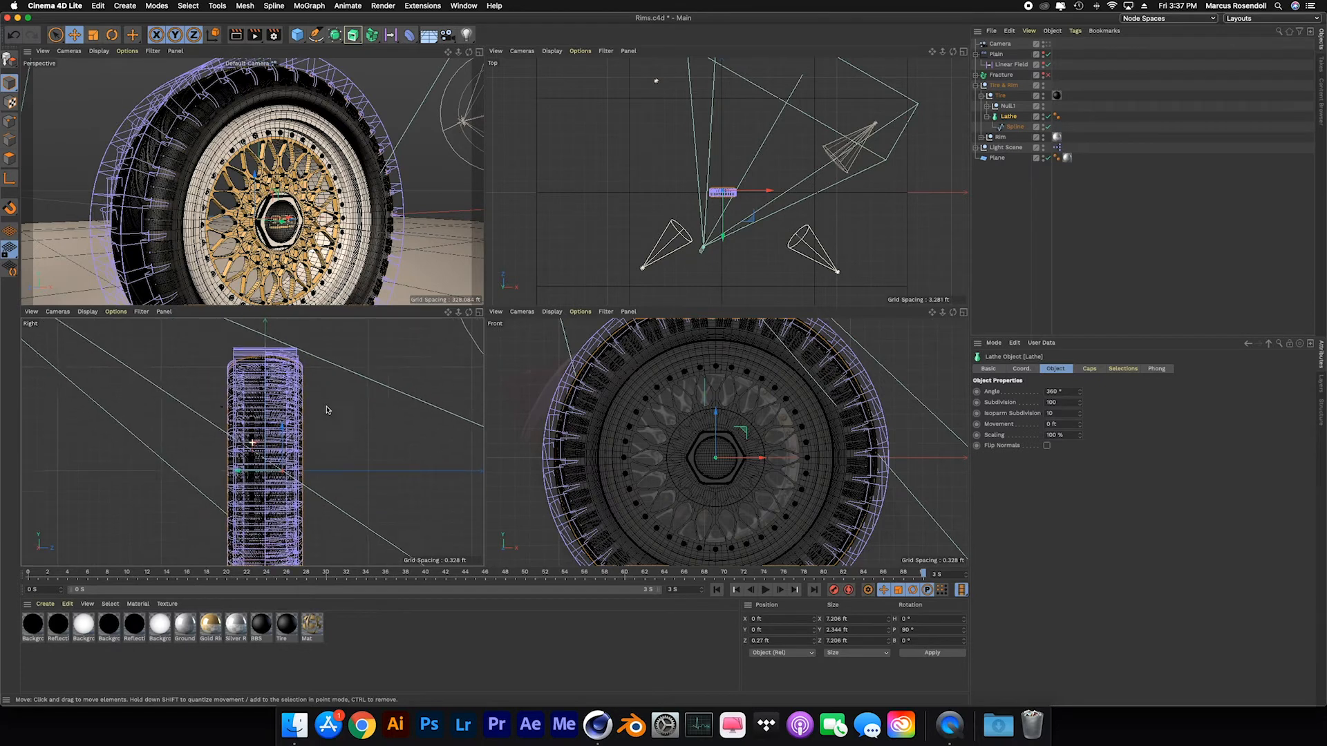
pyautogui.keyDown('alt'); pyautogui.moveTo(326, 412); pyautogui.dragTo(329, 397, button='middle'); pyautogui.keyUp('alt')
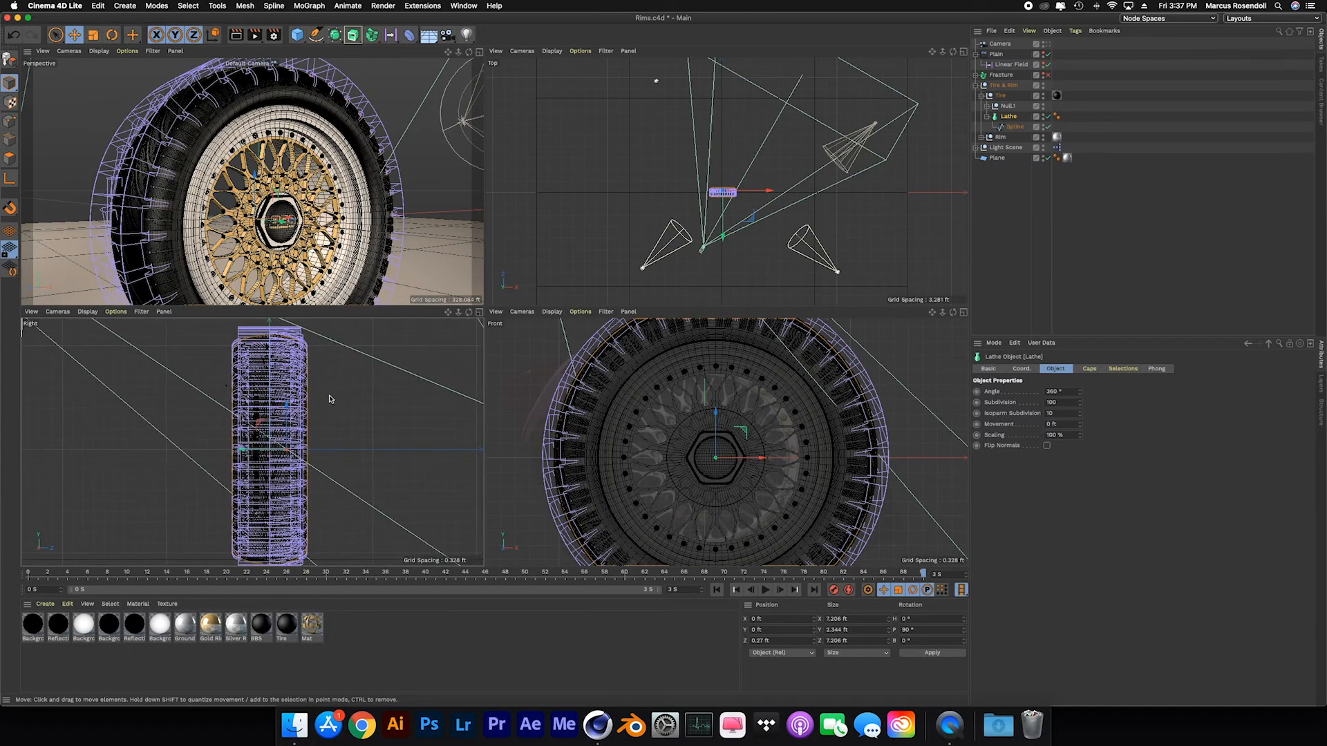
pyautogui.click(1014, 128)
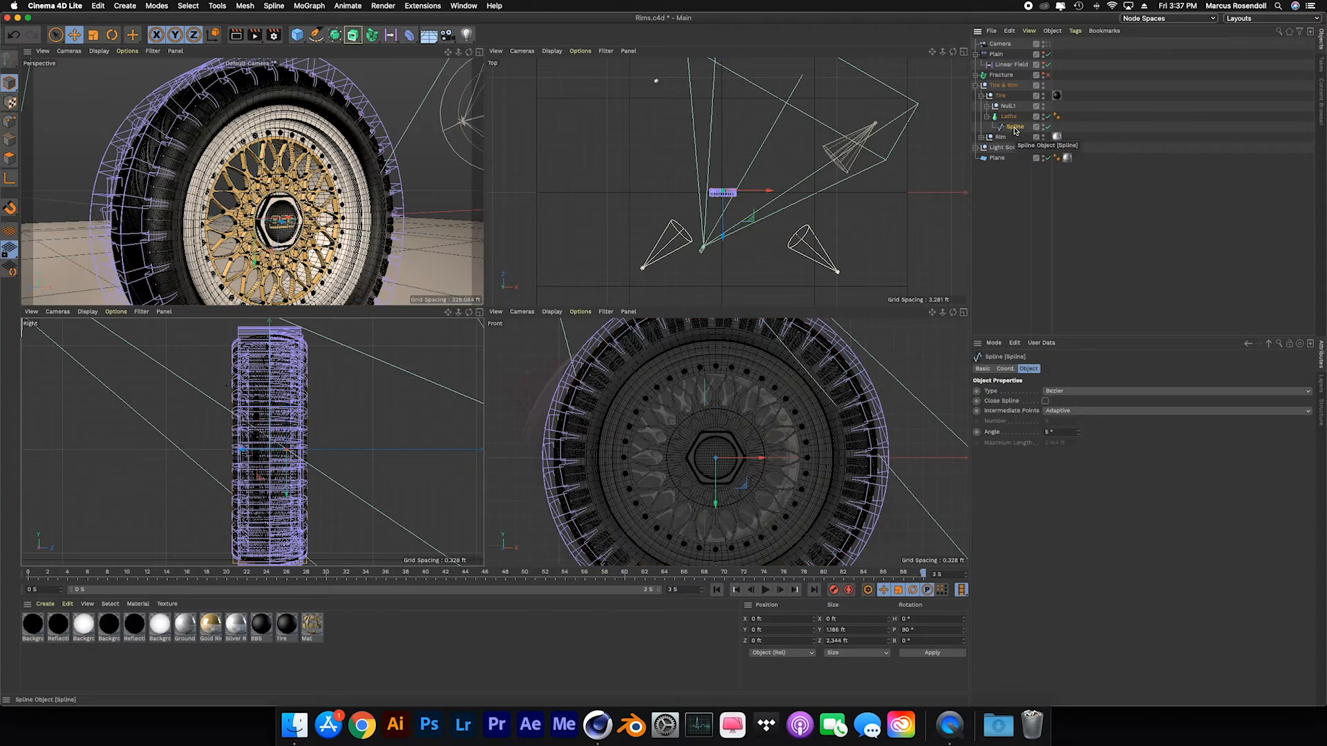
pyautogui.keyDown('alt'); pyautogui.moveTo(373, 474); pyautogui.dragTo(387, 436, button='middle'); pyautogui.keyUp('alt')
pyautogui.scroll(5, 349, 481)
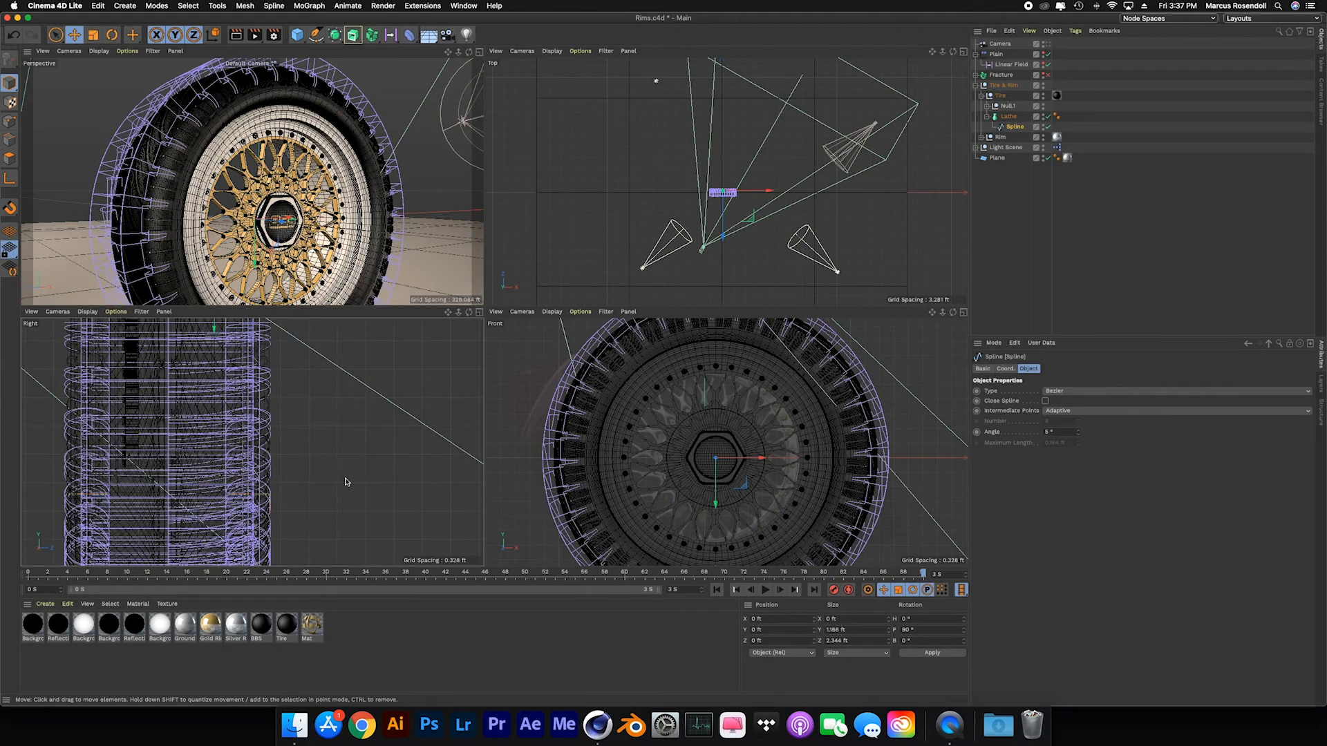
pyautogui.keyDown('alt'); pyautogui.moveTo(347, 483); pyautogui.dragTo(430, 391, button='middle'); pyautogui.keyUp('alt')
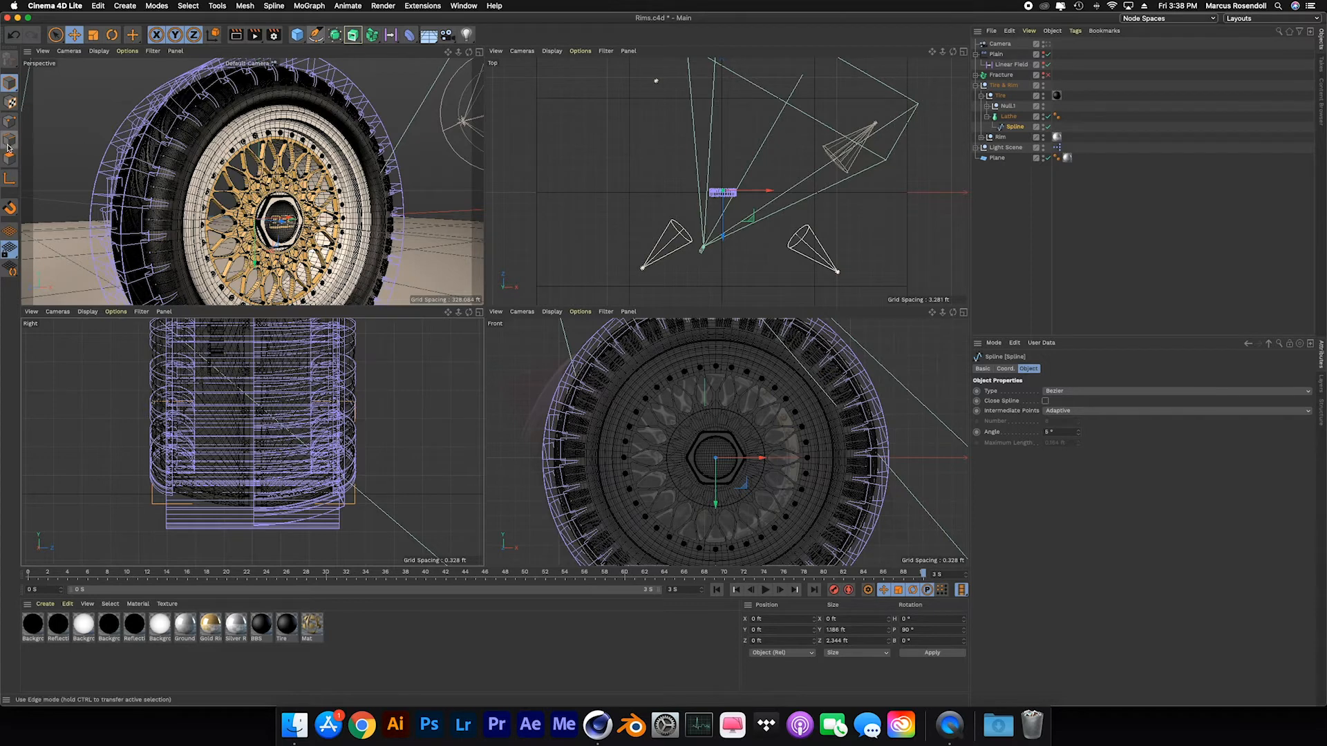
pyautogui.click(10, 121)
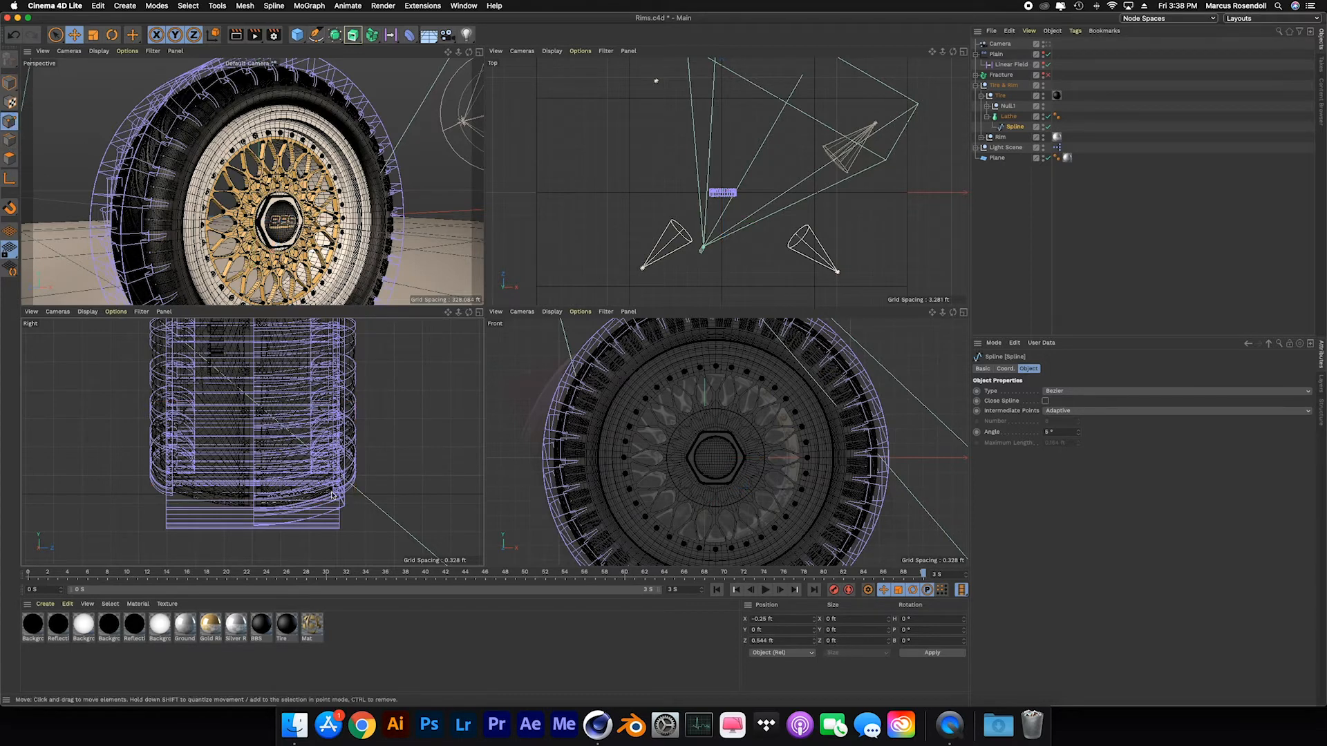
pyautogui.click(316, 34)
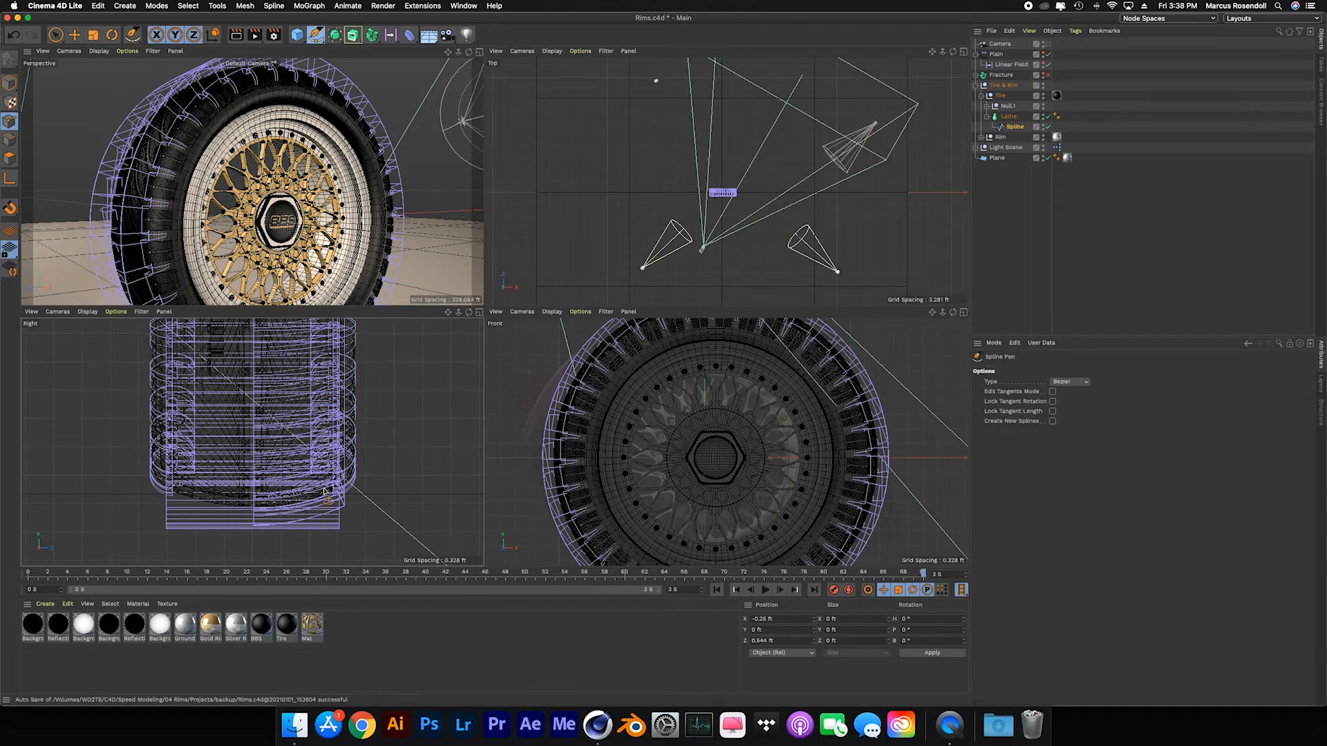
pyautogui.scroll(5, 308, 477)
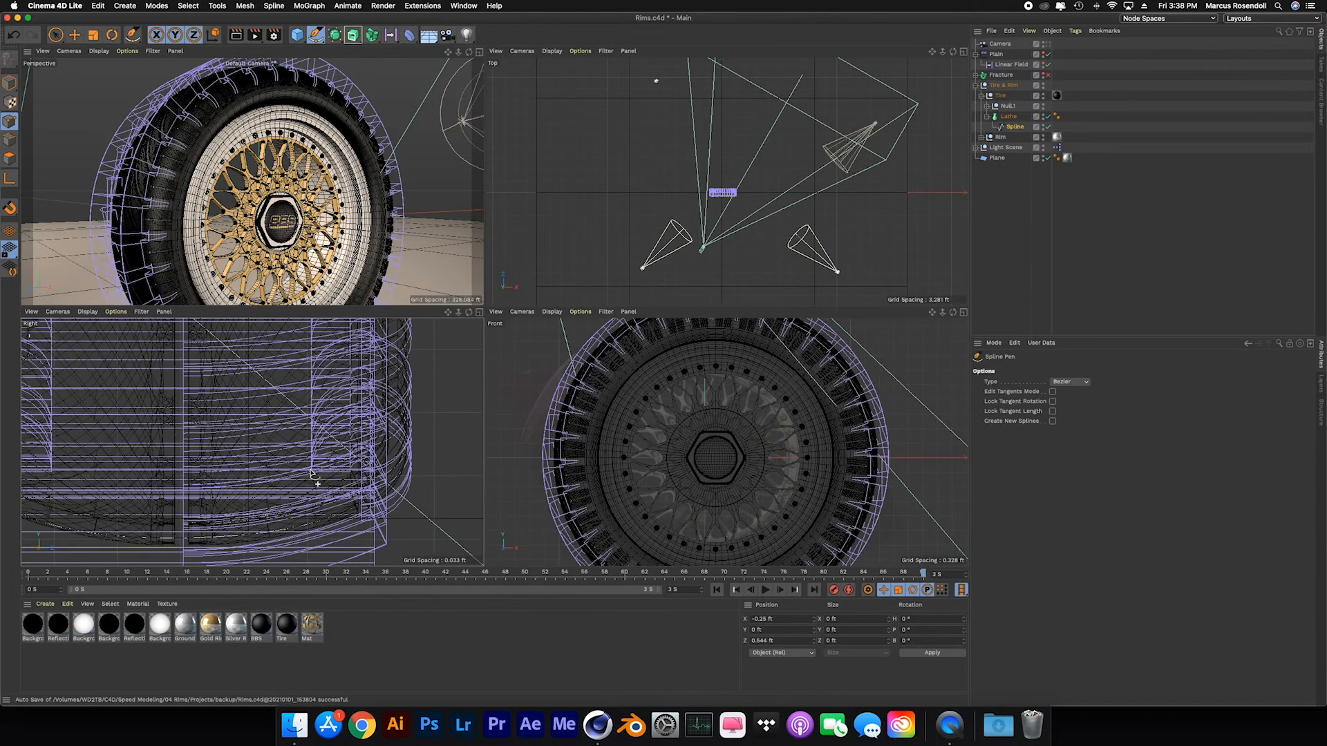
pyautogui.scroll(-5, 311, 472)
pyautogui.click(1014, 126)
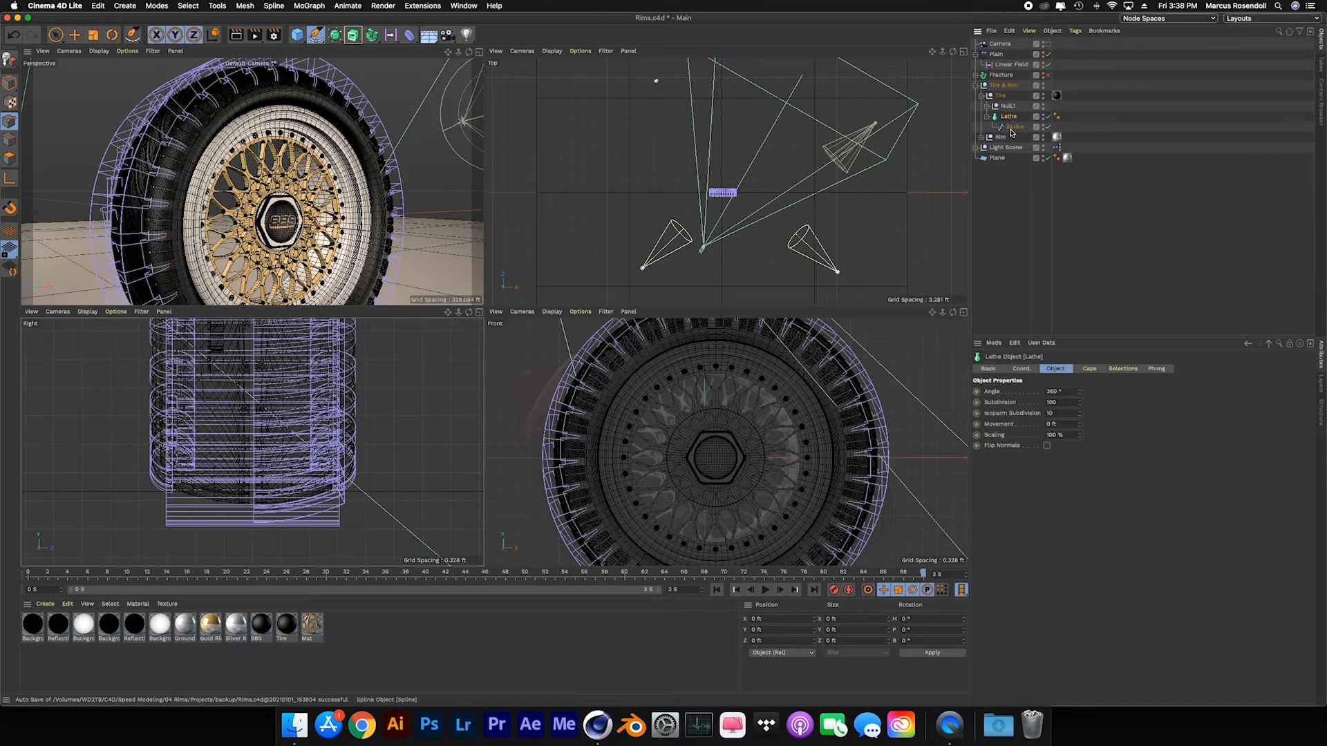
pyautogui.click(10, 139)
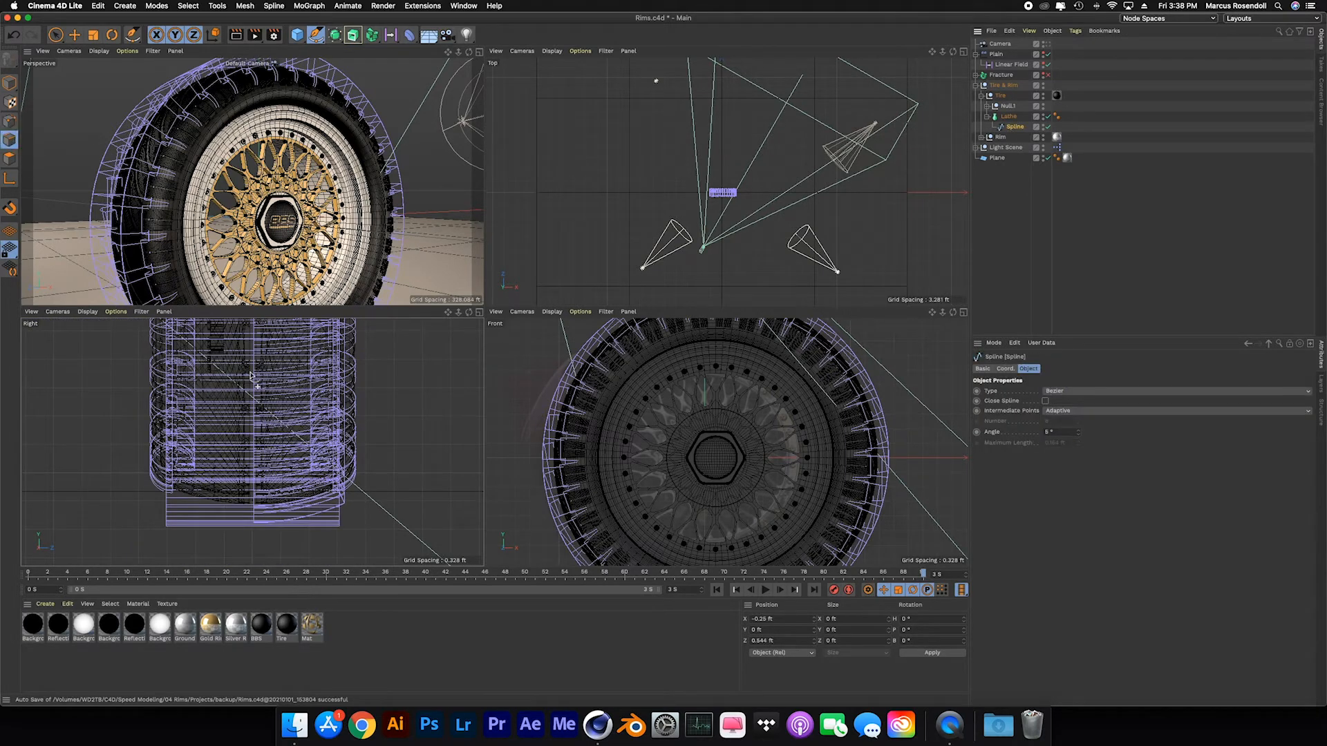
pyautogui.click(9, 122)
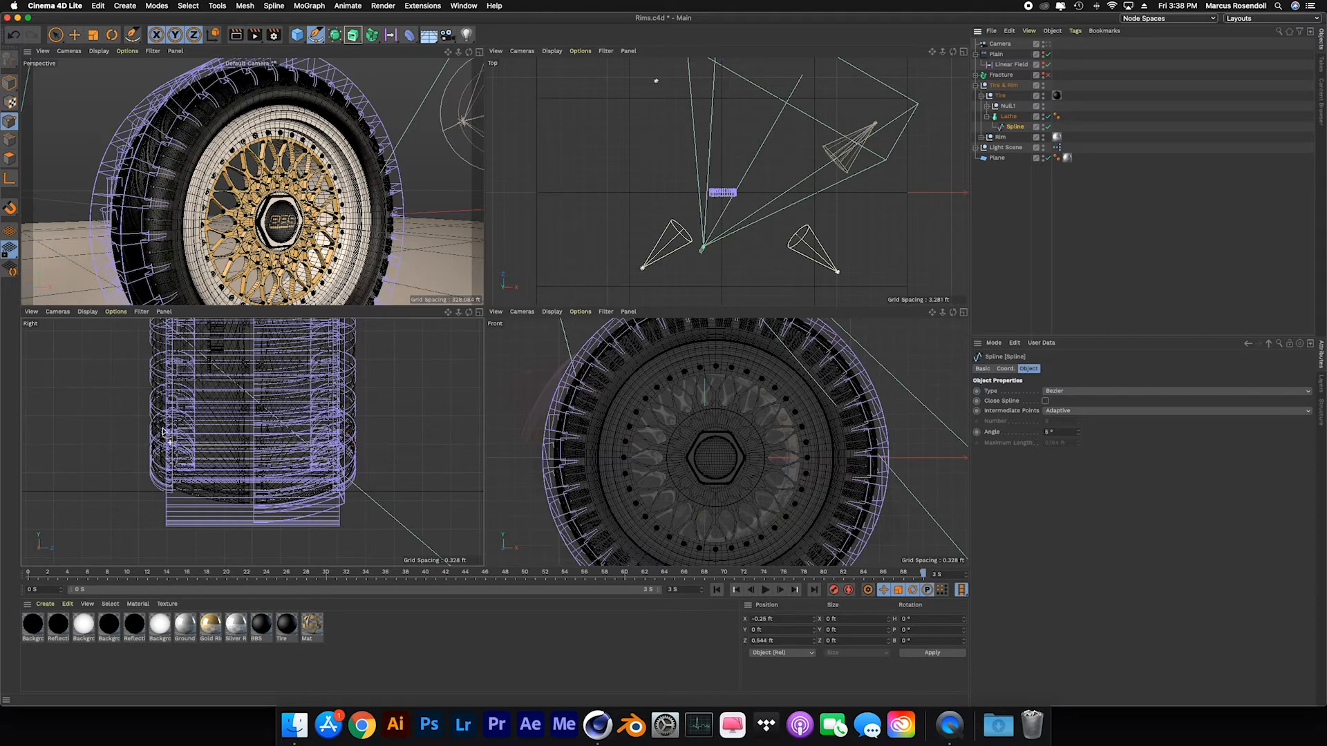
# Select the Null.1 group under Tire to highlight all the tread pieces, and collapse the Lathe.
pyautogui.click(989, 116)
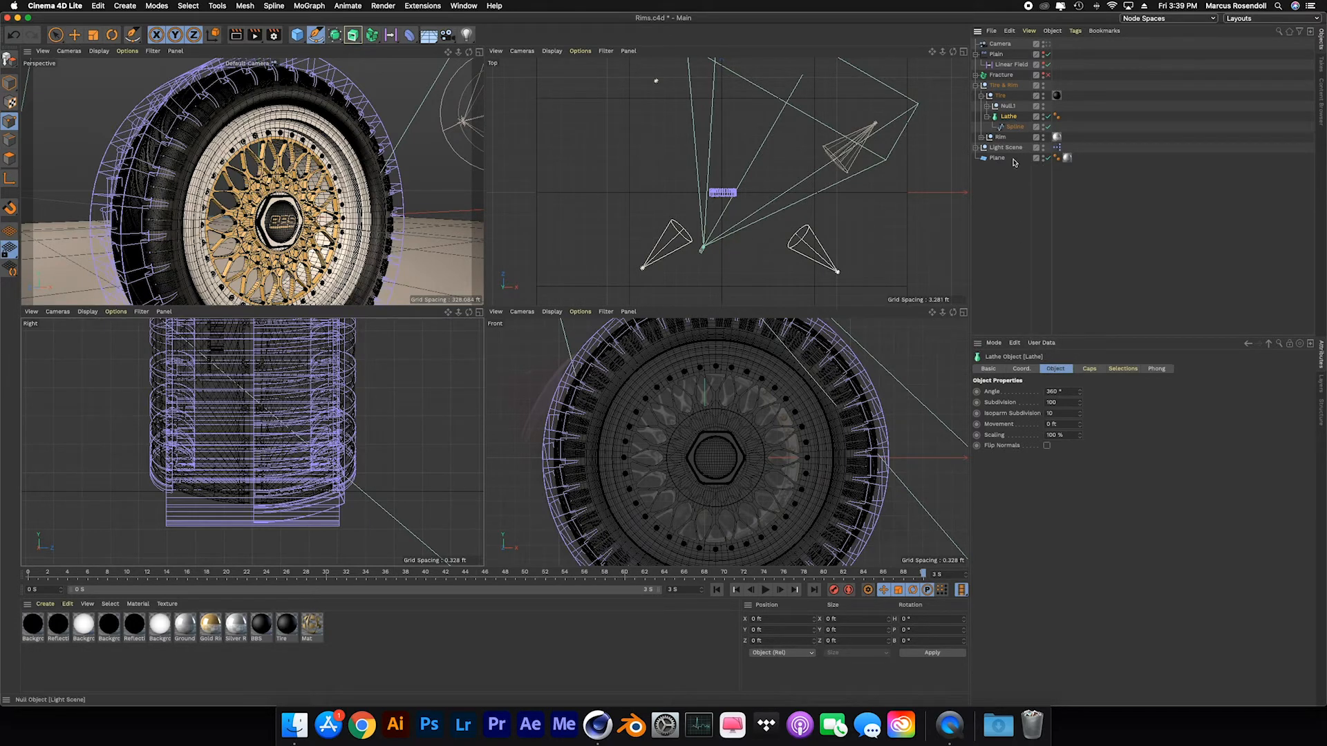
pyautogui.click(1011, 106)
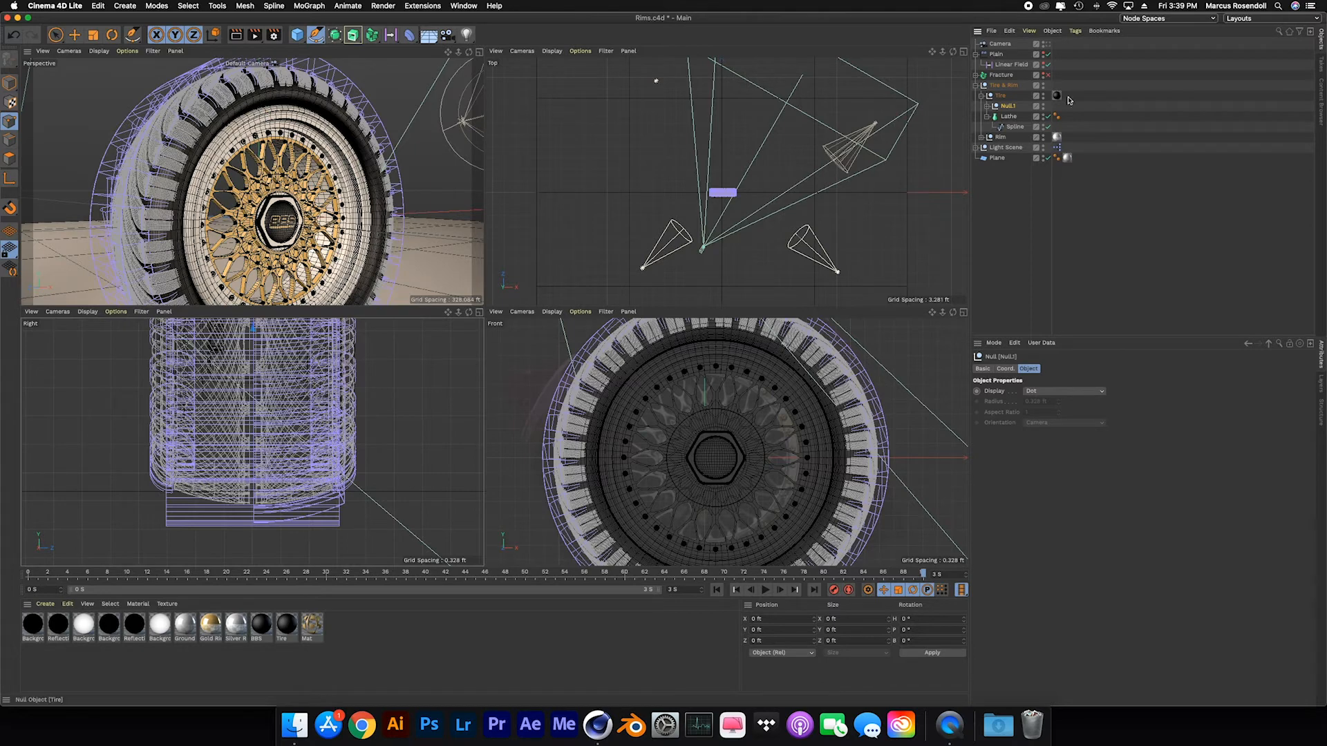
pyautogui.click(988, 117)
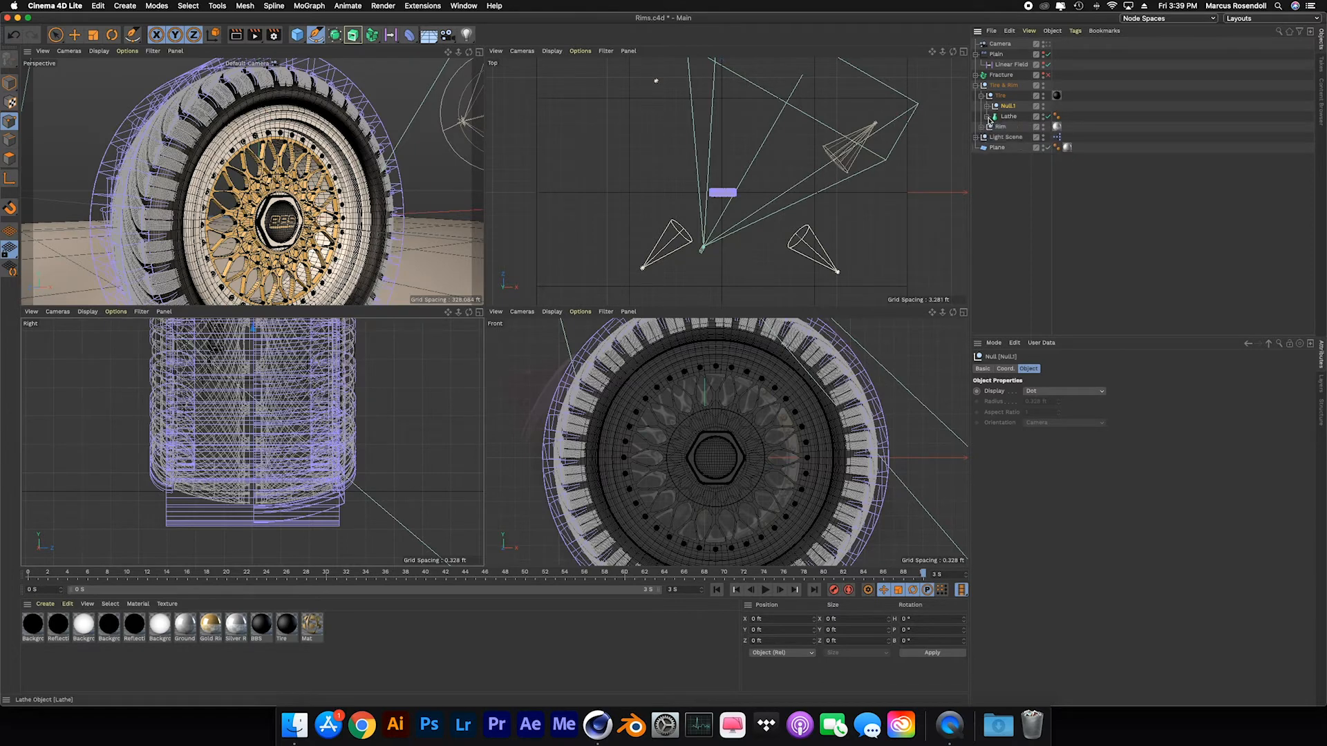
# Toggle the Lathe off and on with nothing selected to compare the tire with and without its lathed body.
pyautogui.click(1048, 119)
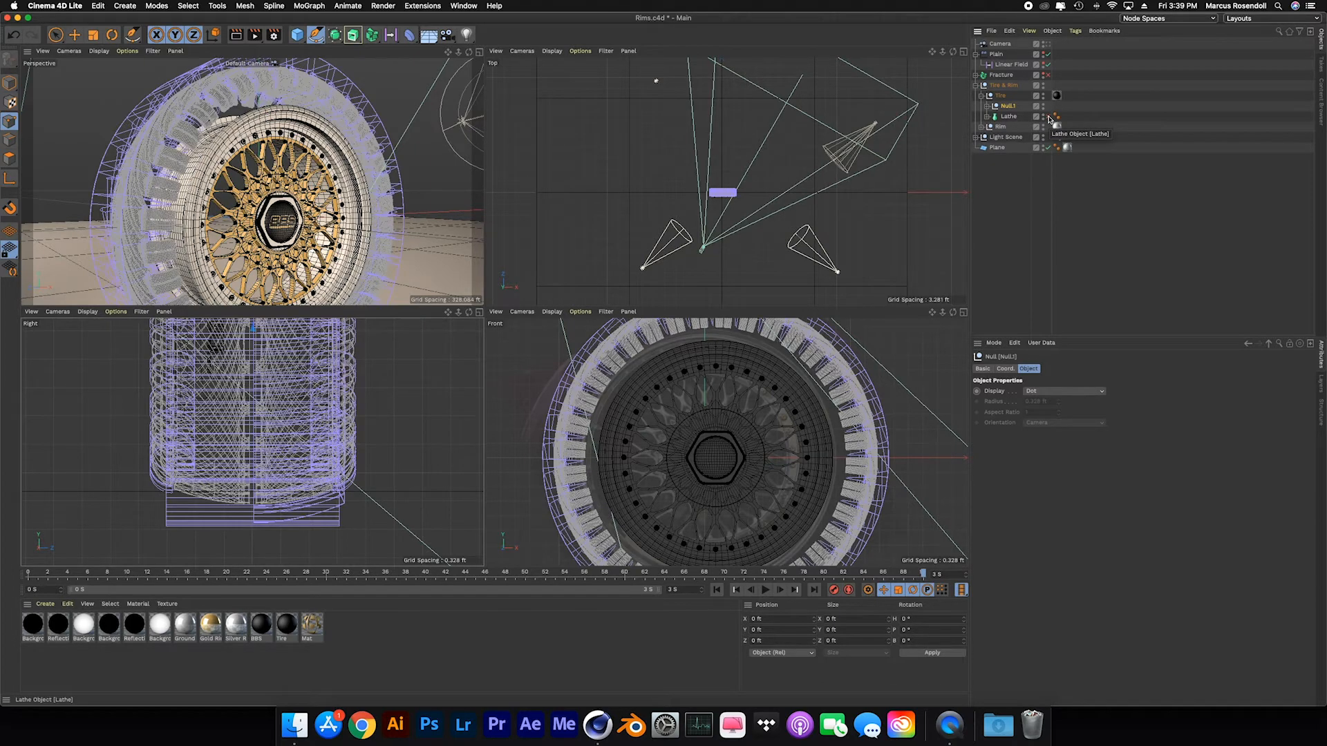
pyautogui.click(1049, 118)
pyautogui.click(992, 210)
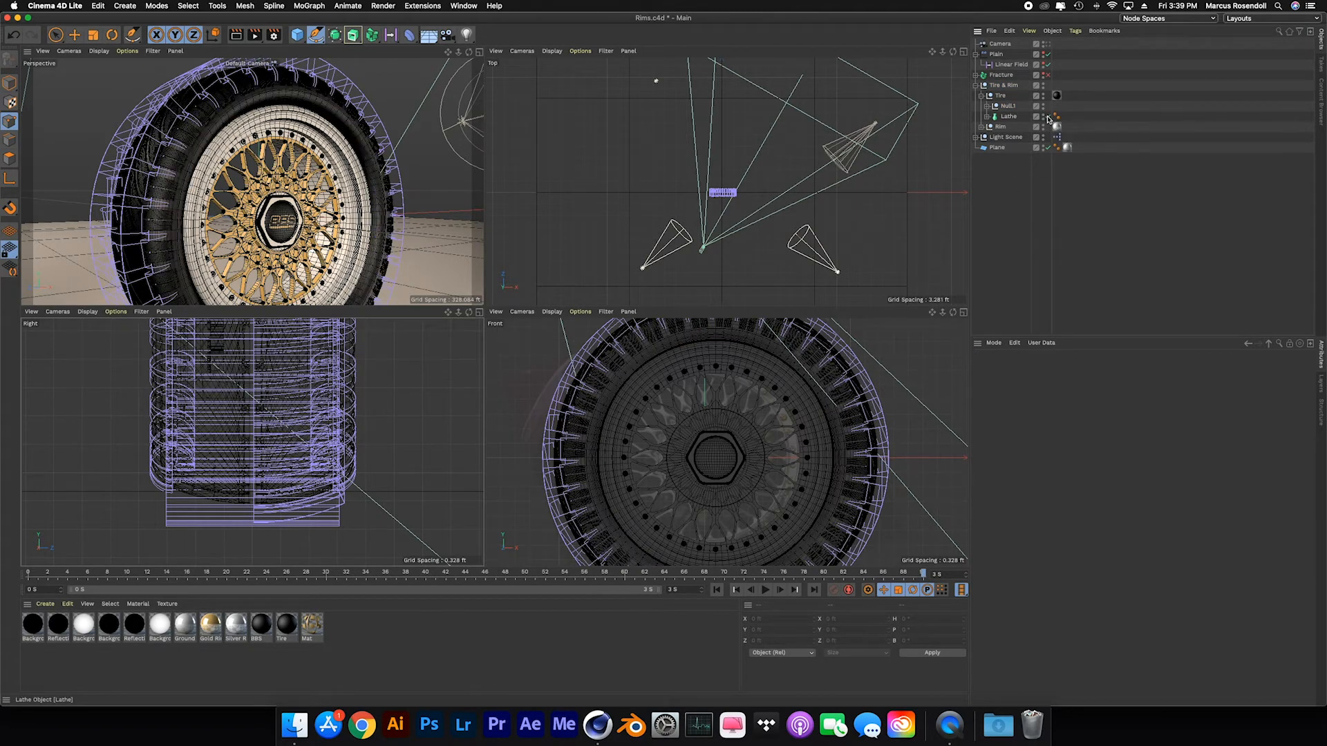
pyautogui.click(1049, 119)
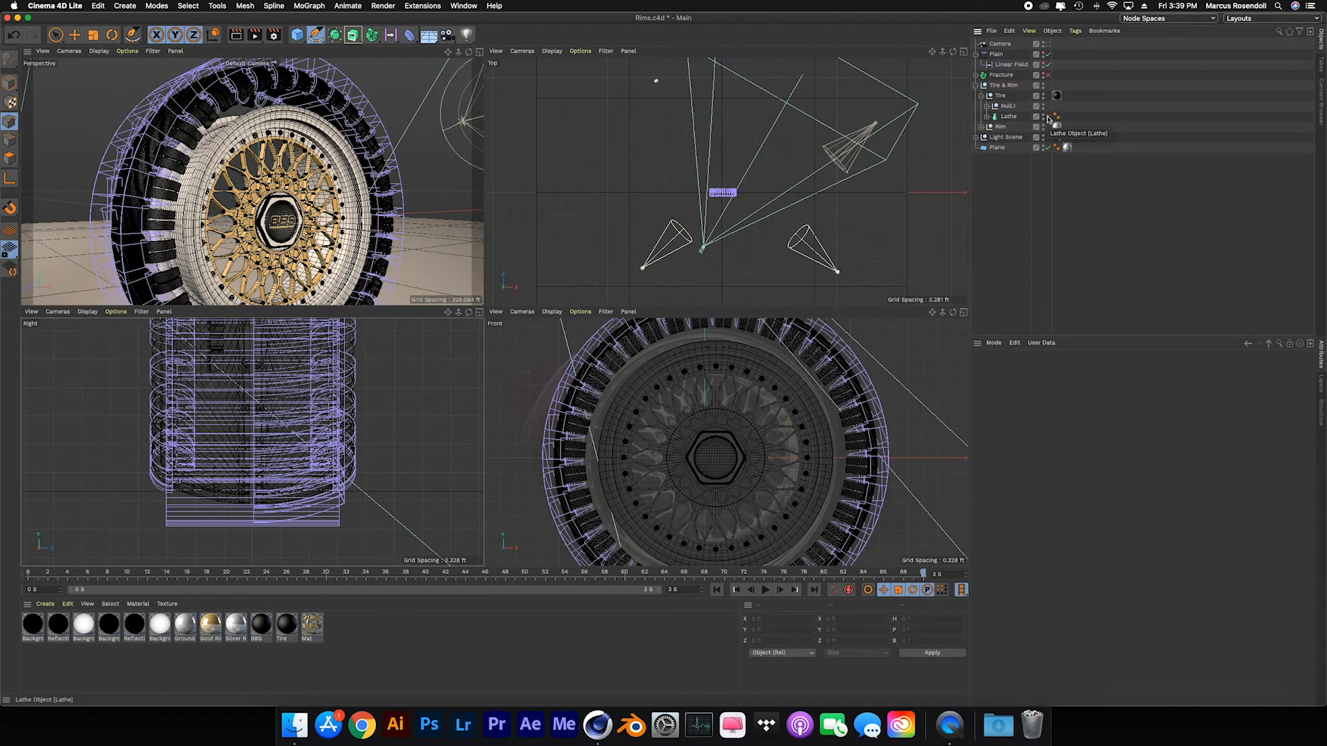
pyautogui.click(1049, 119)
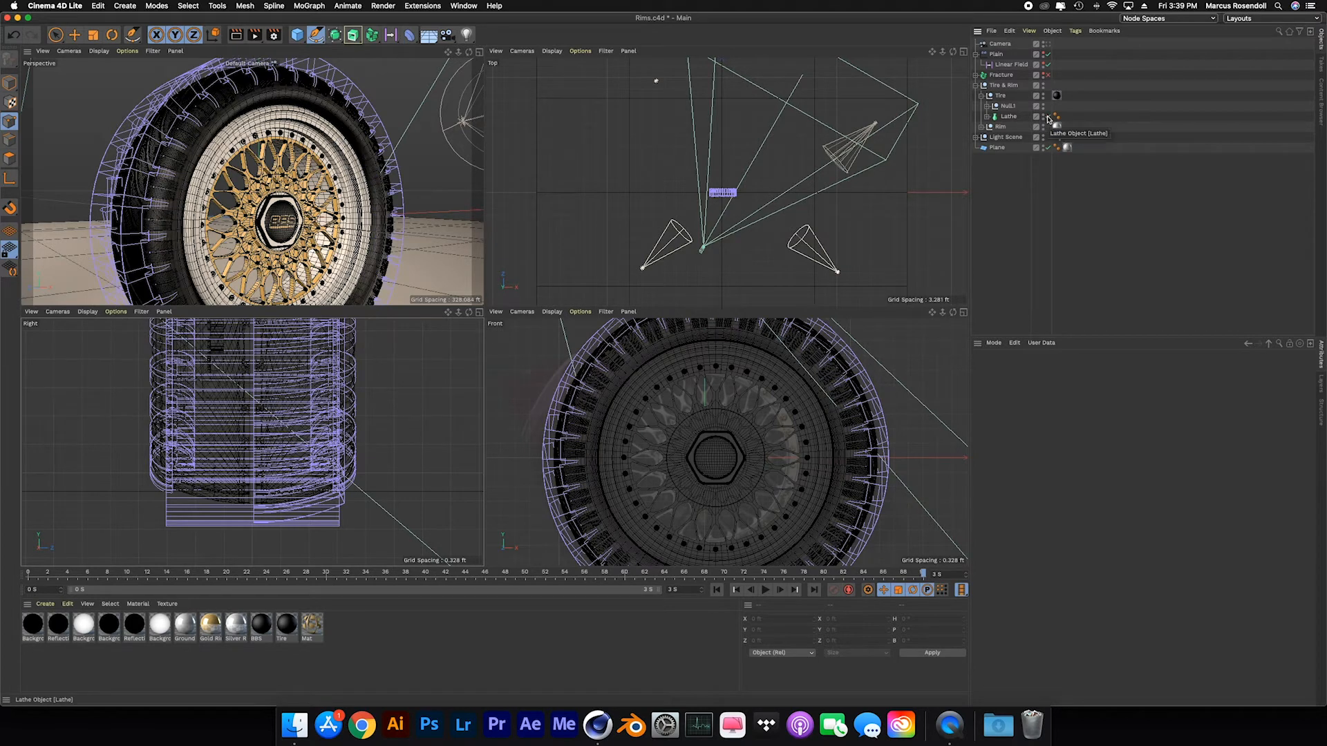
pyautogui.click(1049, 119)
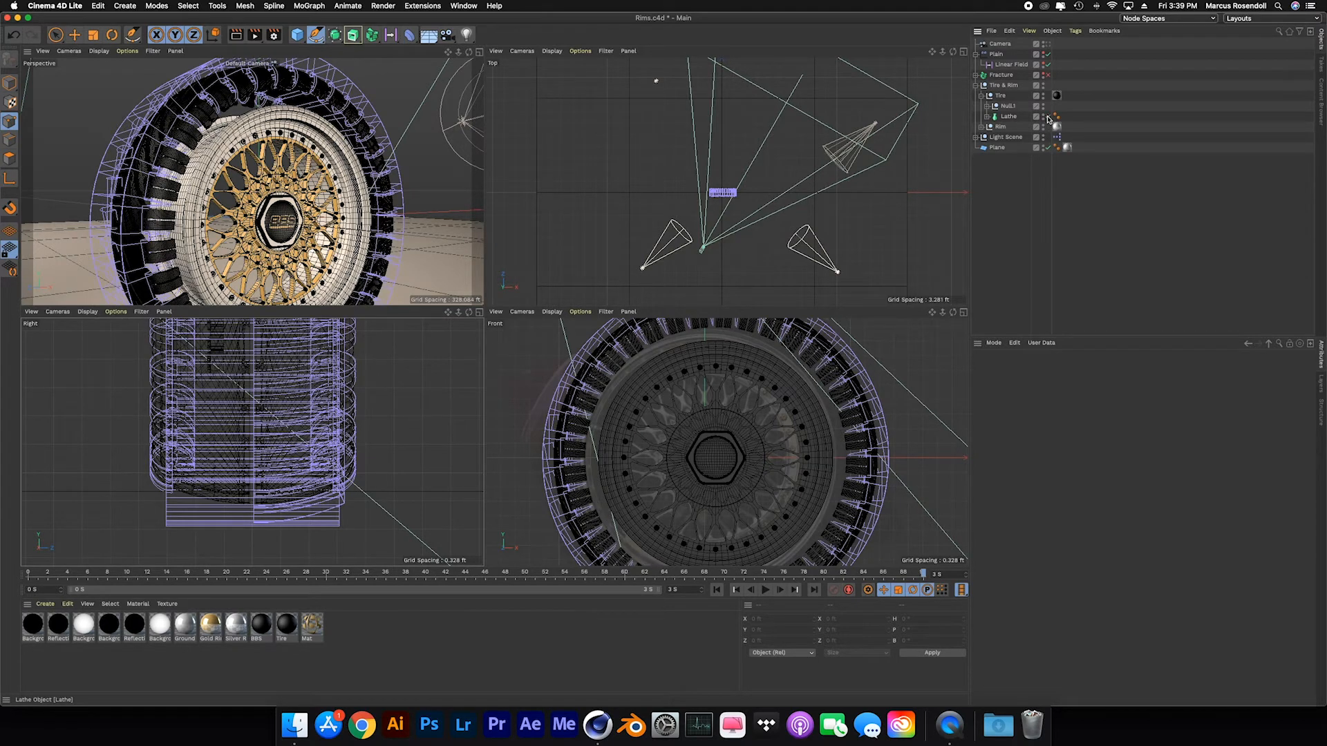
pyautogui.click(1049, 118)
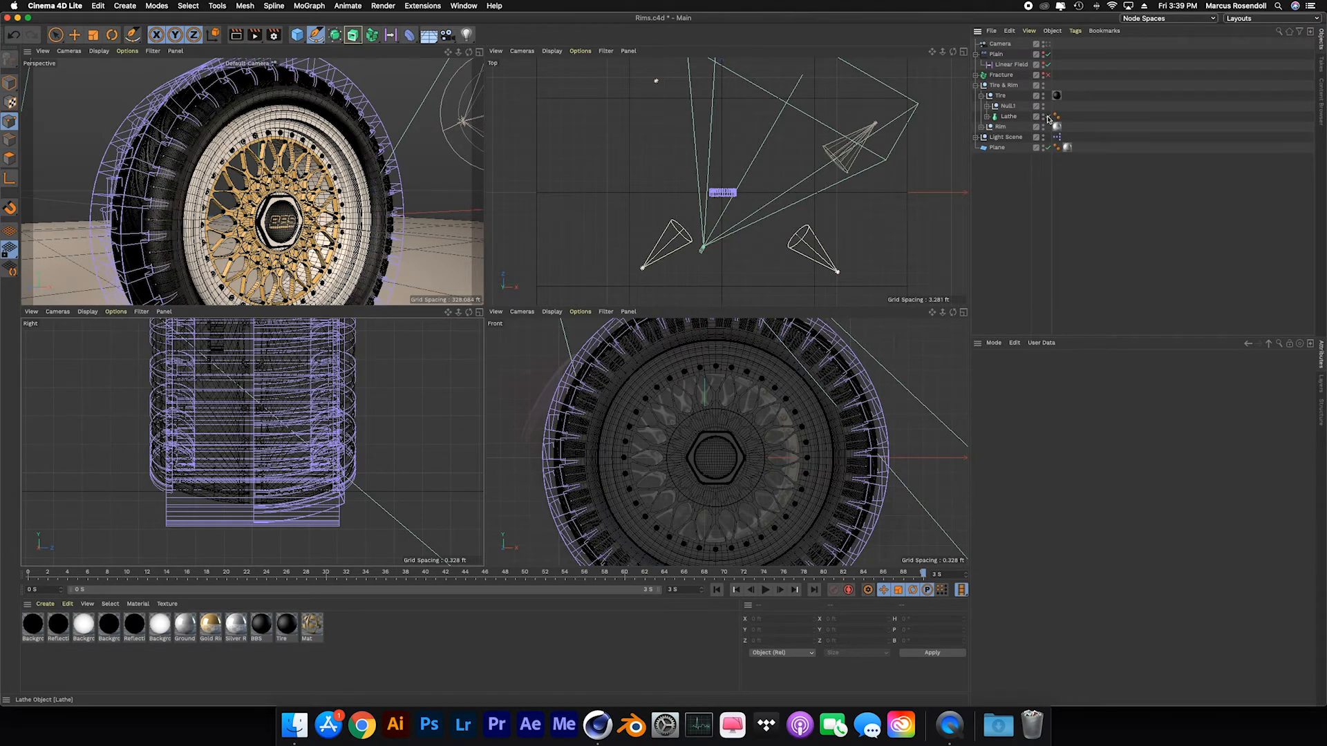
# Expand the tread group and its Null.36, and select the inner null to examine a single tread segment in the Perspective view.
pyautogui.click(1006, 107)
pyautogui.click(987, 107)
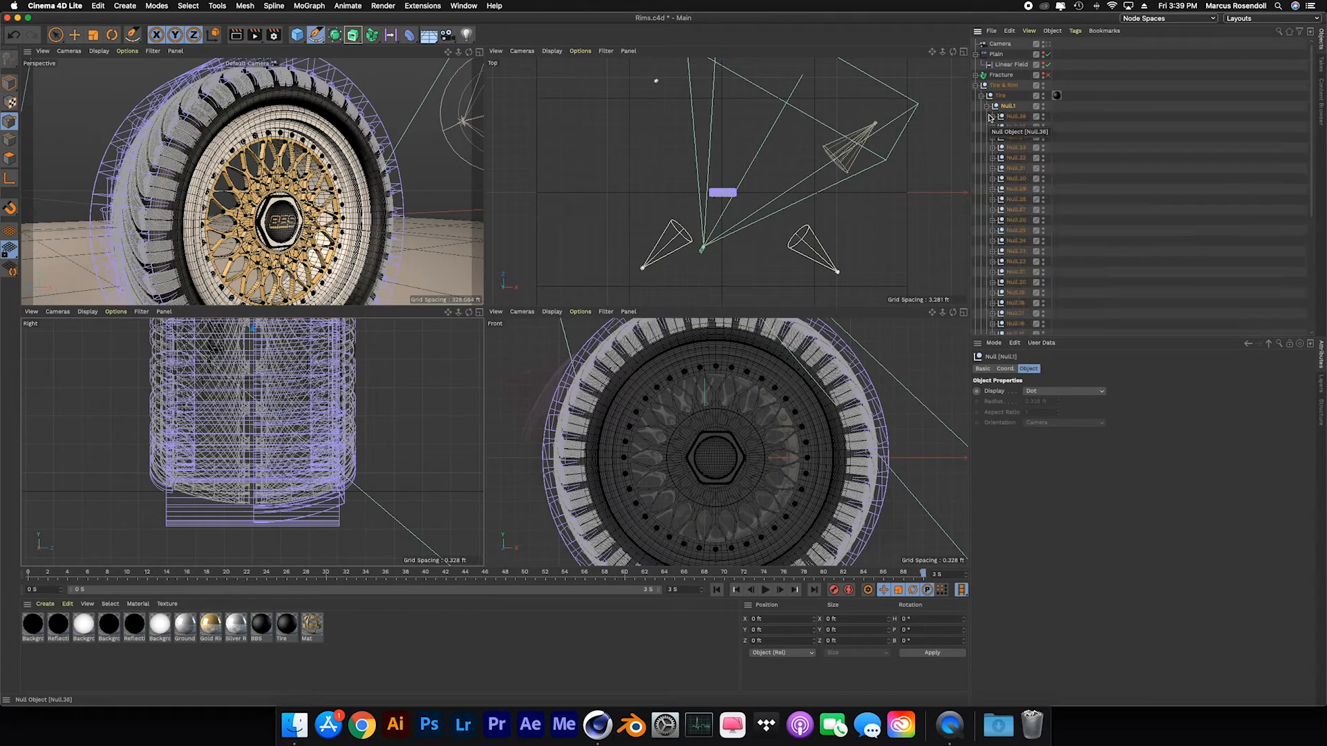
pyautogui.click(992, 117)
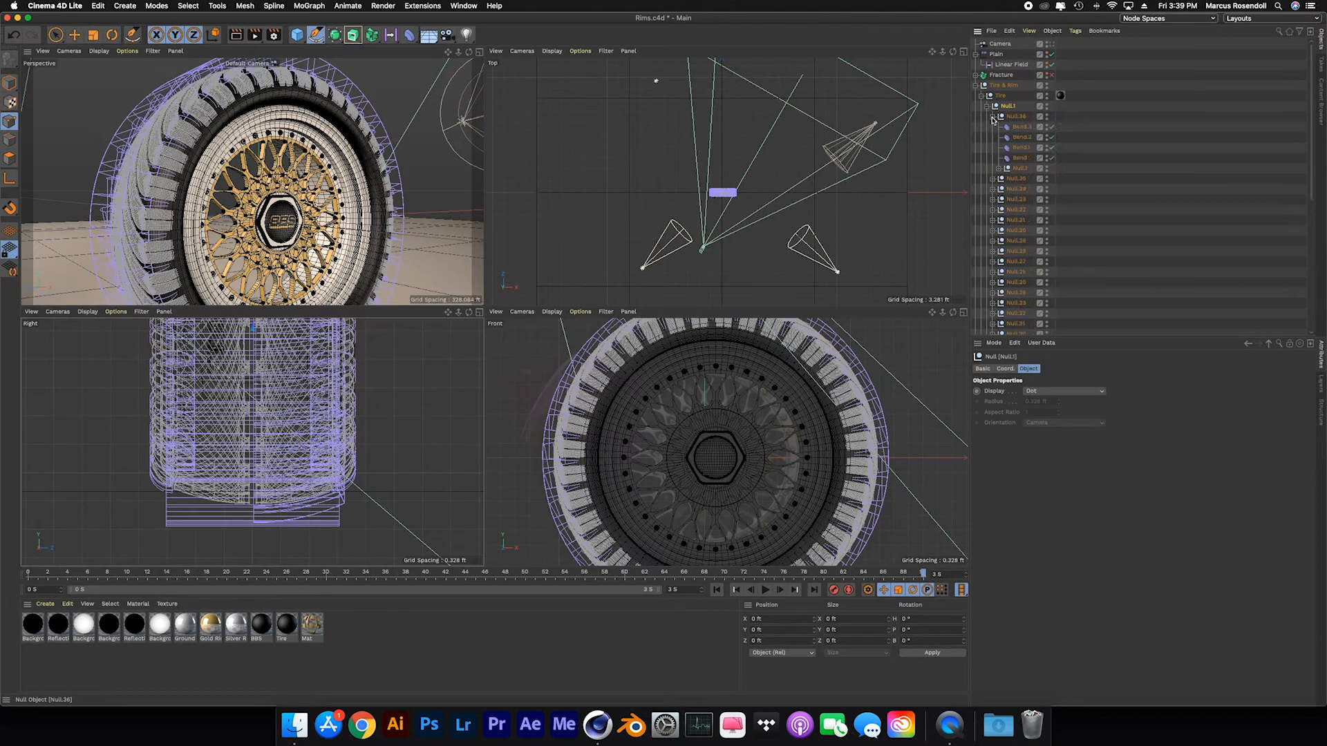
pyautogui.click(1018, 169)
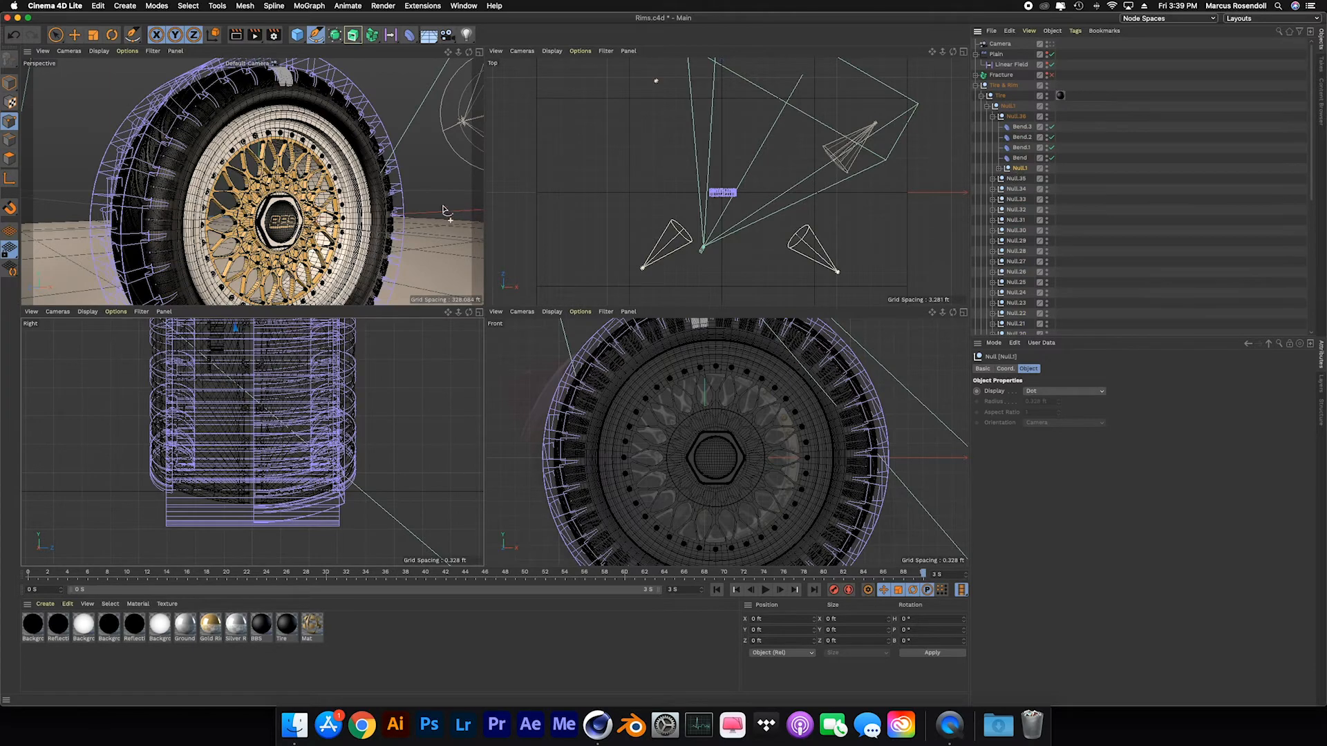
pyautogui.keyDown('alt'); pyautogui.moveTo(738, 406); pyautogui.dragTo(736, 496, button='middle'); pyautogui.keyUp('alt')
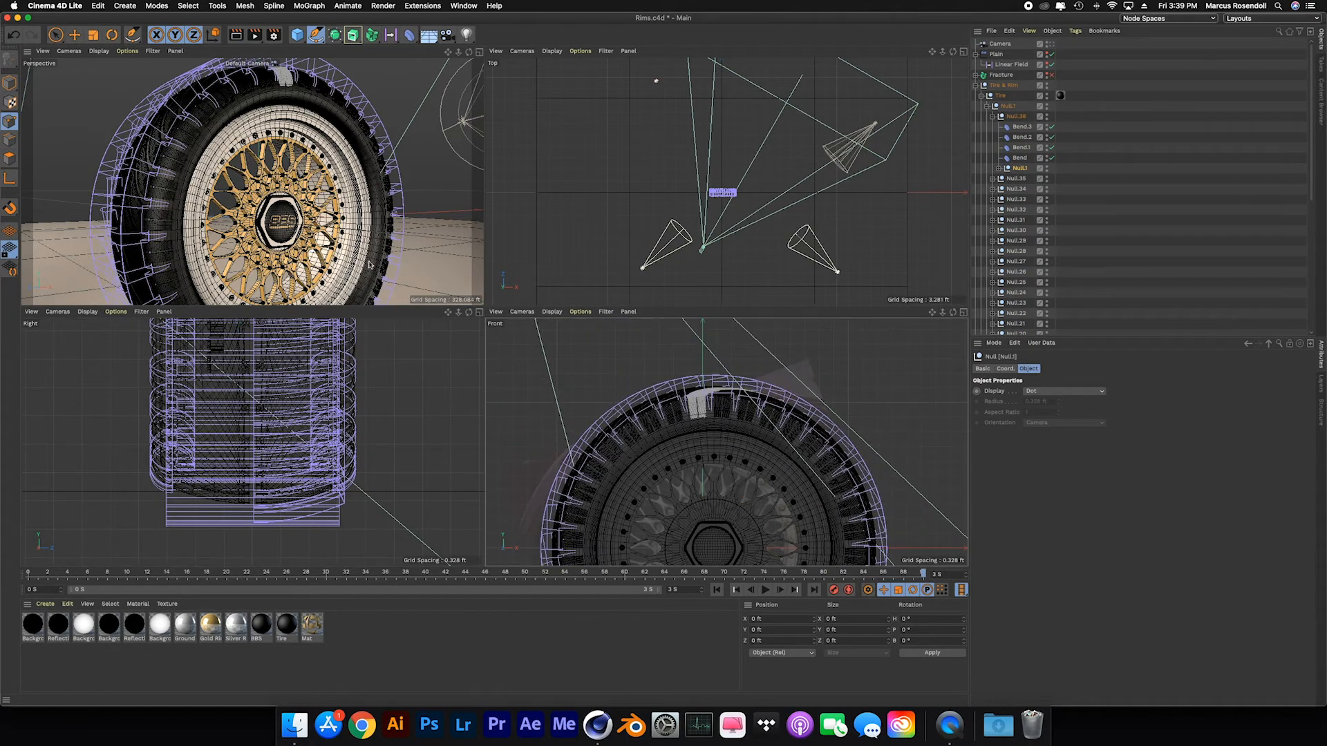
pyautogui.scroll(3, 292, 152)
pyautogui.keyDown('alt'); pyautogui.moveTo(297, 120); pyautogui.dragTo(311, 236, button='middle'); pyautogui.keyUp('alt')
pyautogui.moveTo(309, 214)
pyautogui.keyDown('alt'); pyautogui.mouseDown()
pyautogui.moveTo(274, 289)
pyautogui.moveTo(307, 239)
pyautogui.moveTo(300, 199)
pyautogui.mouseUp(); pyautogui.keyUp('alt')
# Expand the inner null and its two Extrude objects, and select each Spline to show the tread outlines.
pyautogui.click(999, 168)
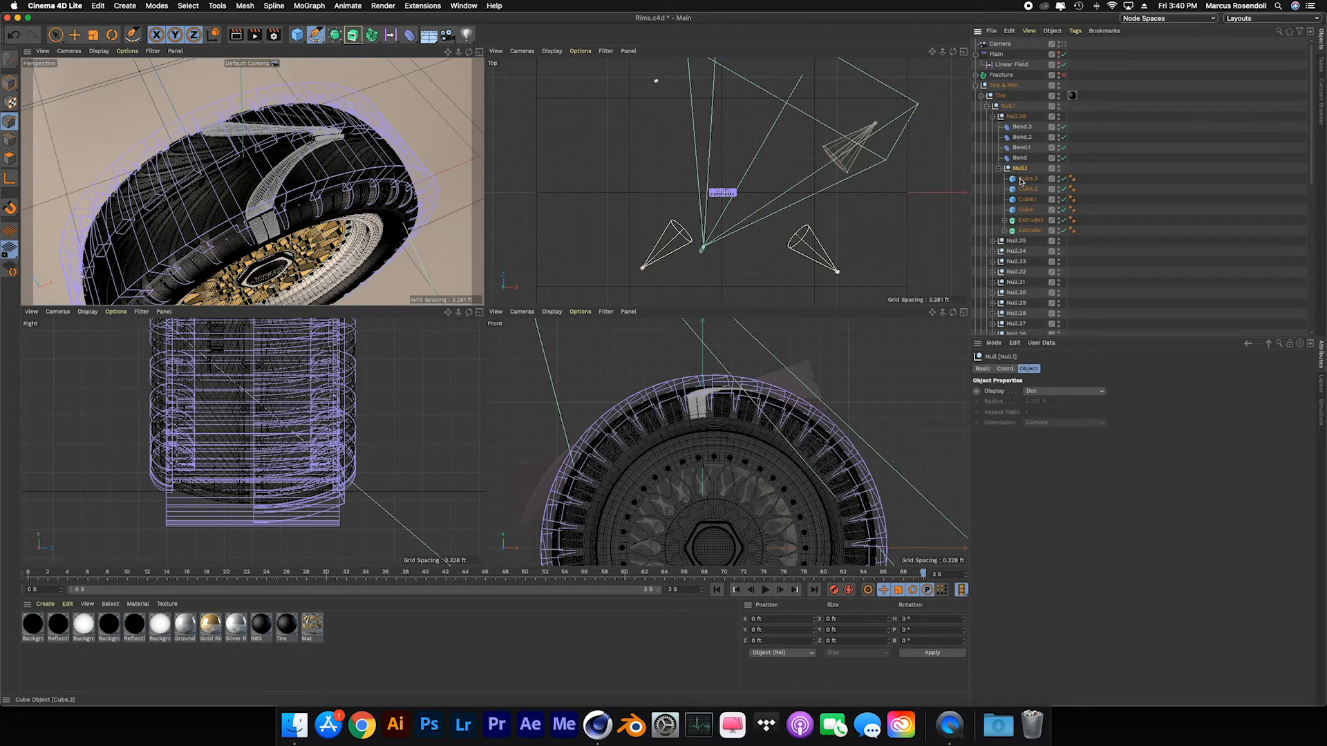
pyautogui.click(1023, 179)
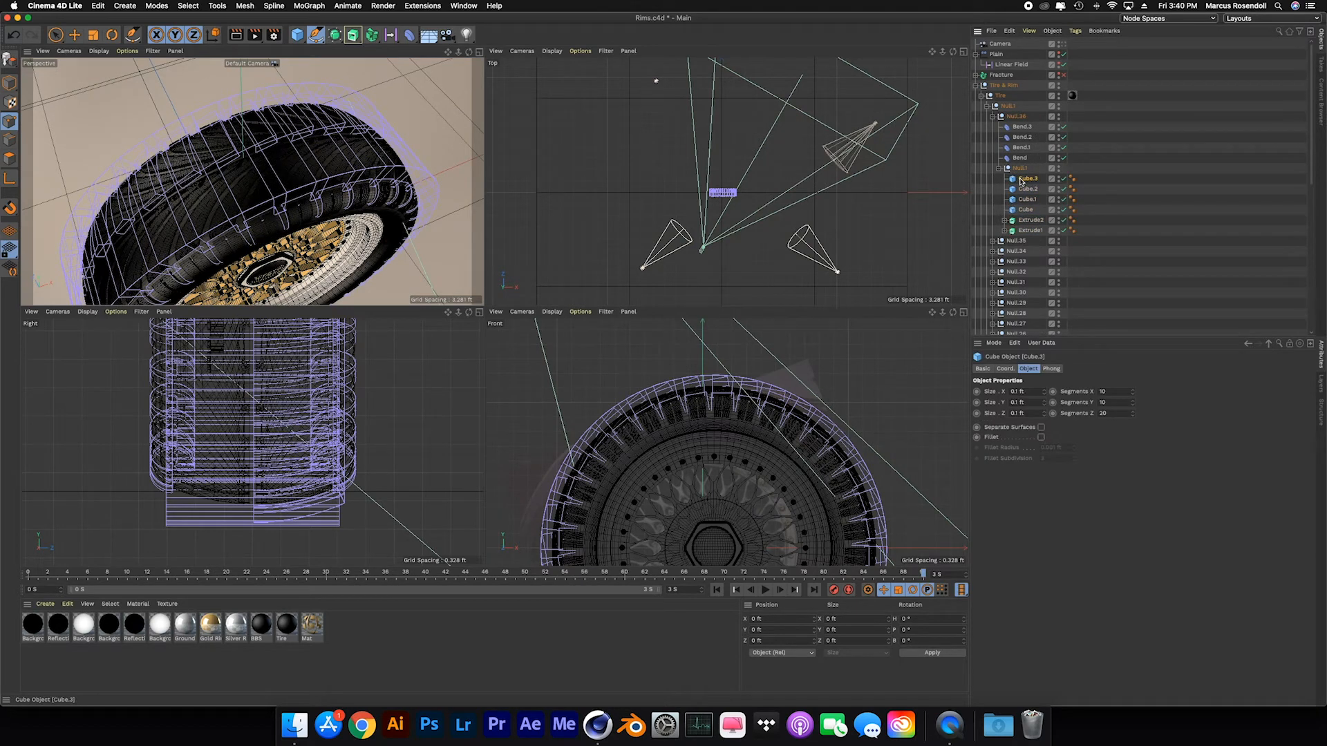
pyautogui.click(1003, 221)
pyautogui.click(1004, 241)
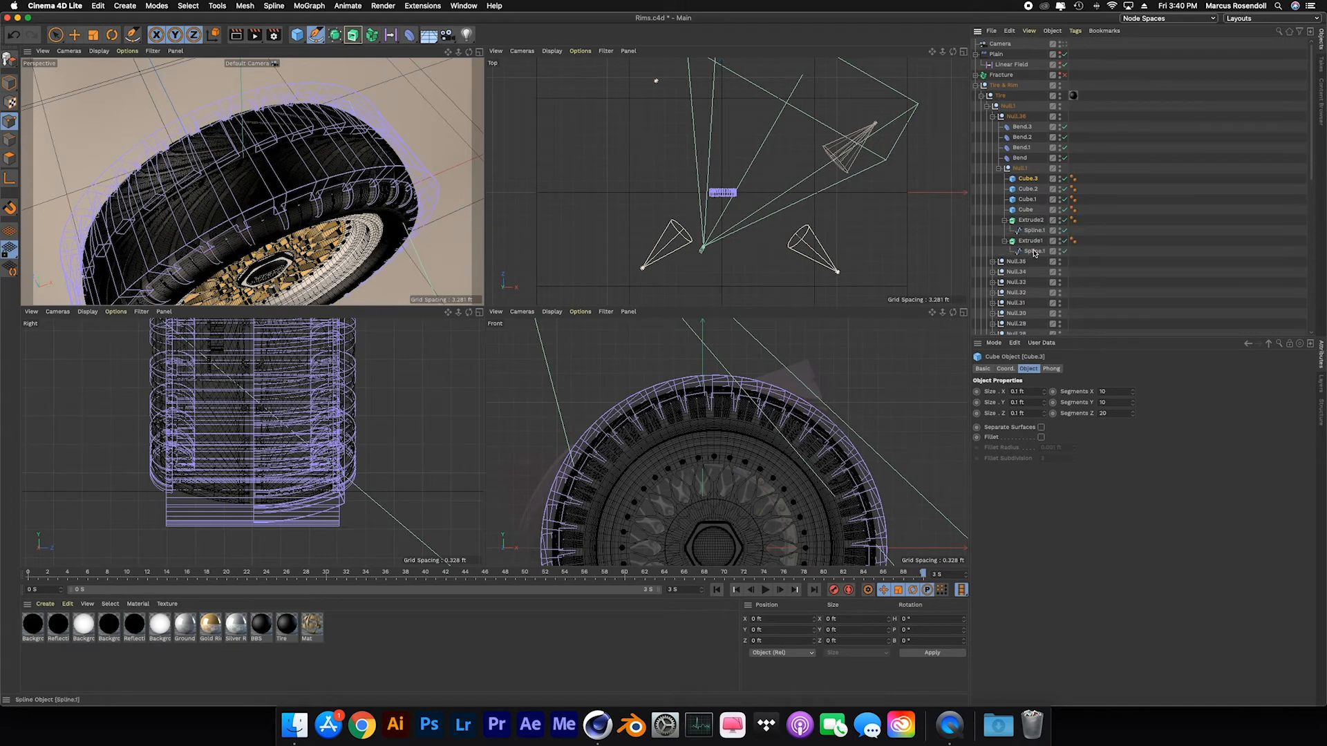
pyautogui.click(1034, 251)
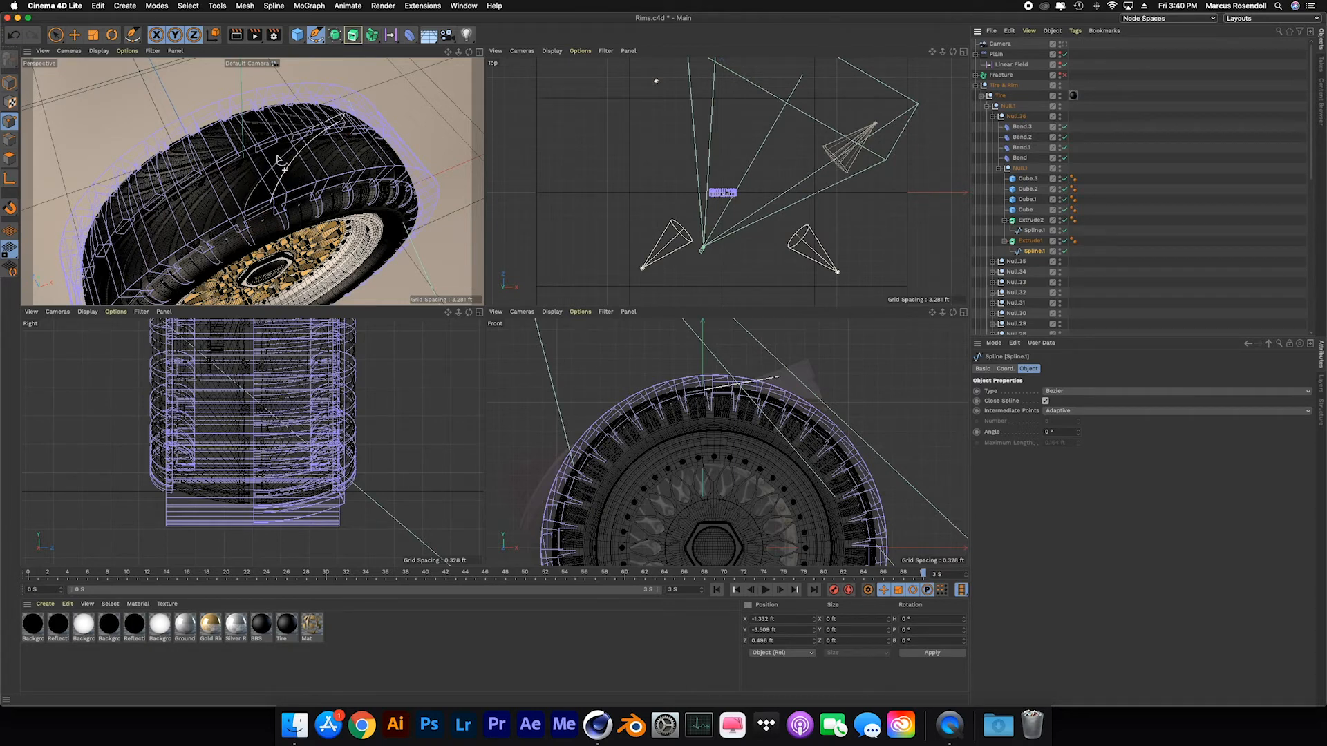
pyautogui.click(1035, 232)
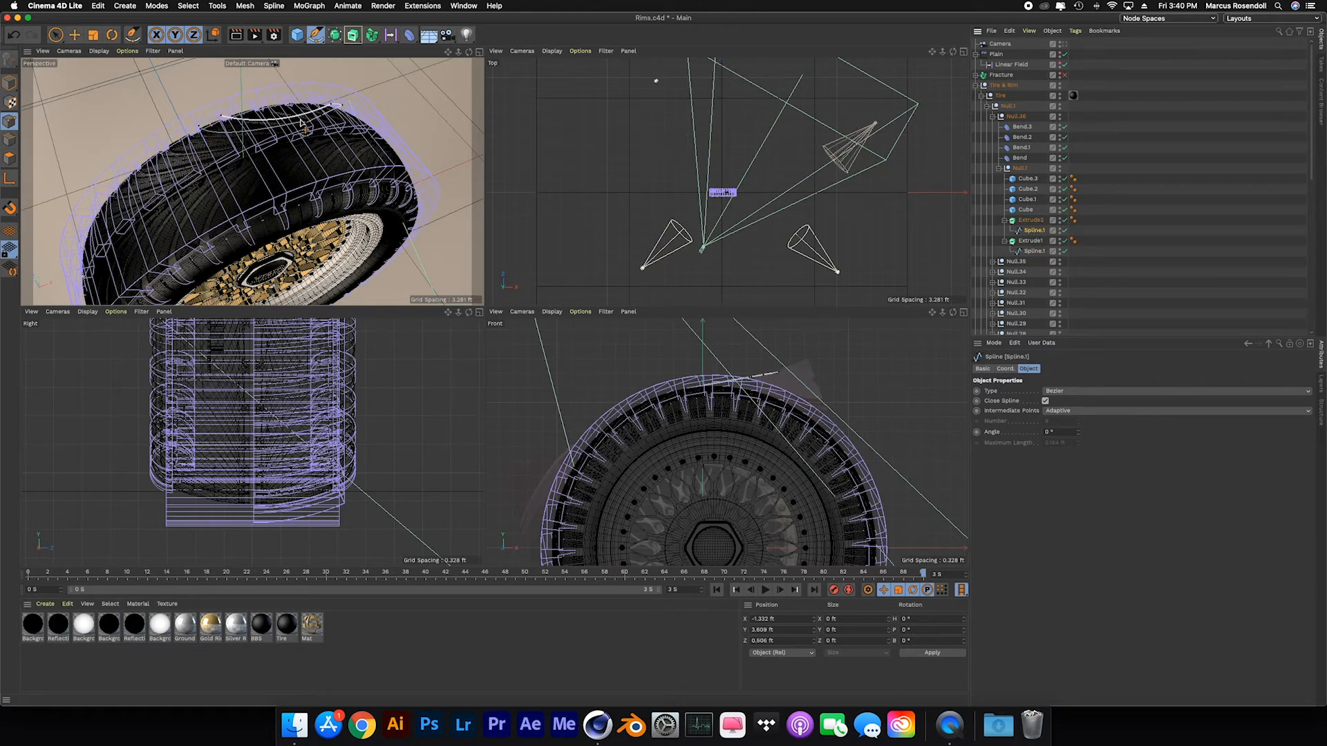
# Select the tread segment's cubes in model mode to examine where each one sits on the tire.
pyautogui.click(1027, 211)
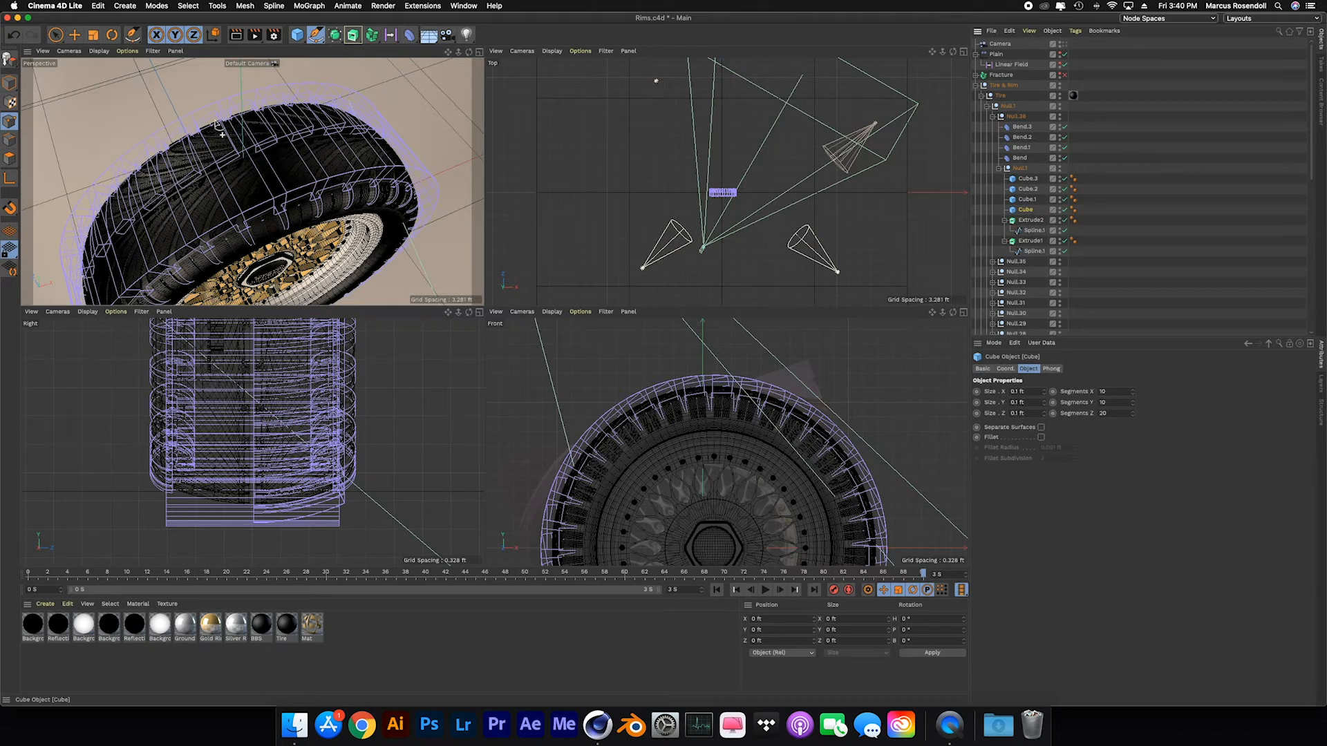
pyautogui.click(9, 83)
pyautogui.keyDown('alt'); pyautogui.moveTo(221, 139); pyautogui.dragTo(391, 97); pyautogui.keyUp('alt')
pyautogui.keyDown('alt'); pyautogui.moveTo(237, 169); pyautogui.dragTo(224, 150); pyautogui.keyUp('alt')
pyautogui.click(1026, 200)
pyautogui.keyDown('alt'); pyautogui.moveTo(224, 162); pyautogui.dragTo(225, 192); pyautogui.keyUp('alt')
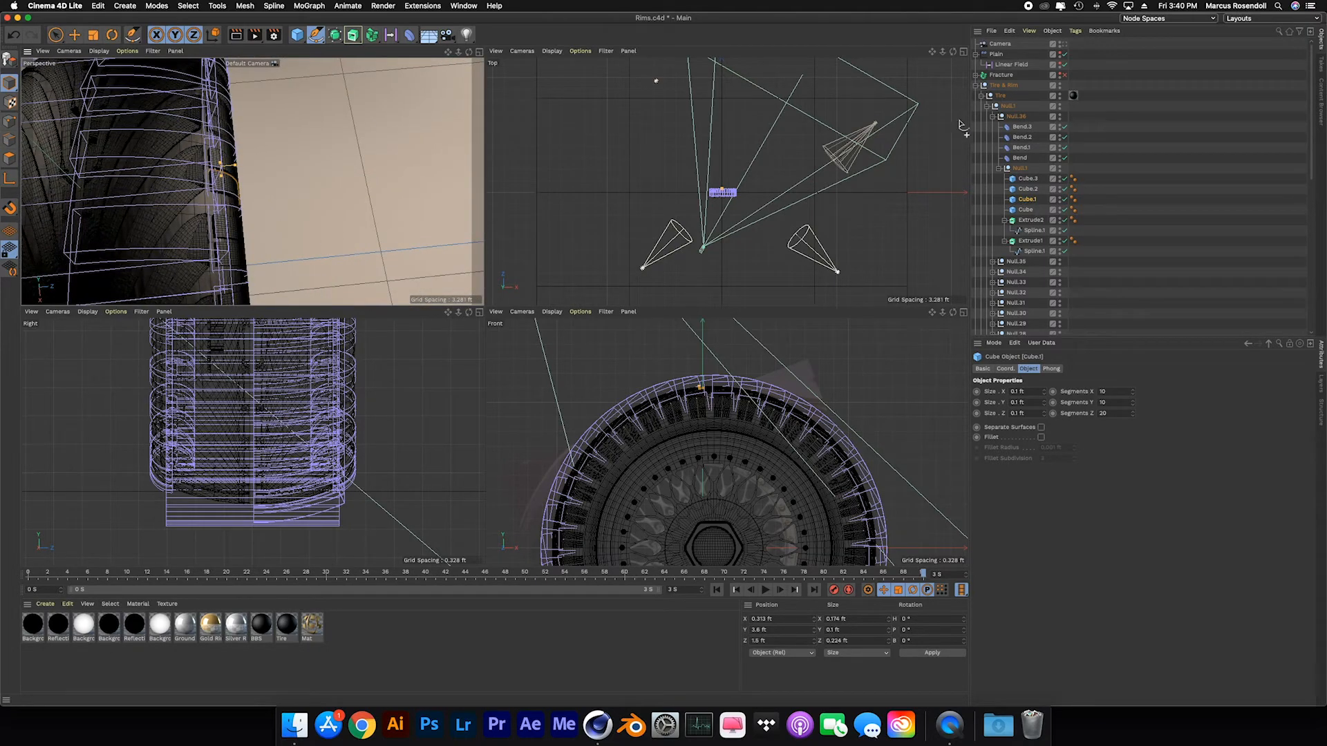
pyautogui.click(1035, 191)
pyautogui.click(1025, 211)
pyautogui.click(222, 183)
pyautogui.keyDown('alt'); pyautogui.moveTo(227, 174); pyautogui.dragTo(123, 129); pyautogui.keyUp('alt')
pyautogui.keyDown('alt'); pyautogui.moveTo(221, 138); pyautogui.dragTo(141, 130); pyautogui.keyUp('alt')
pyautogui.click(1031, 189)
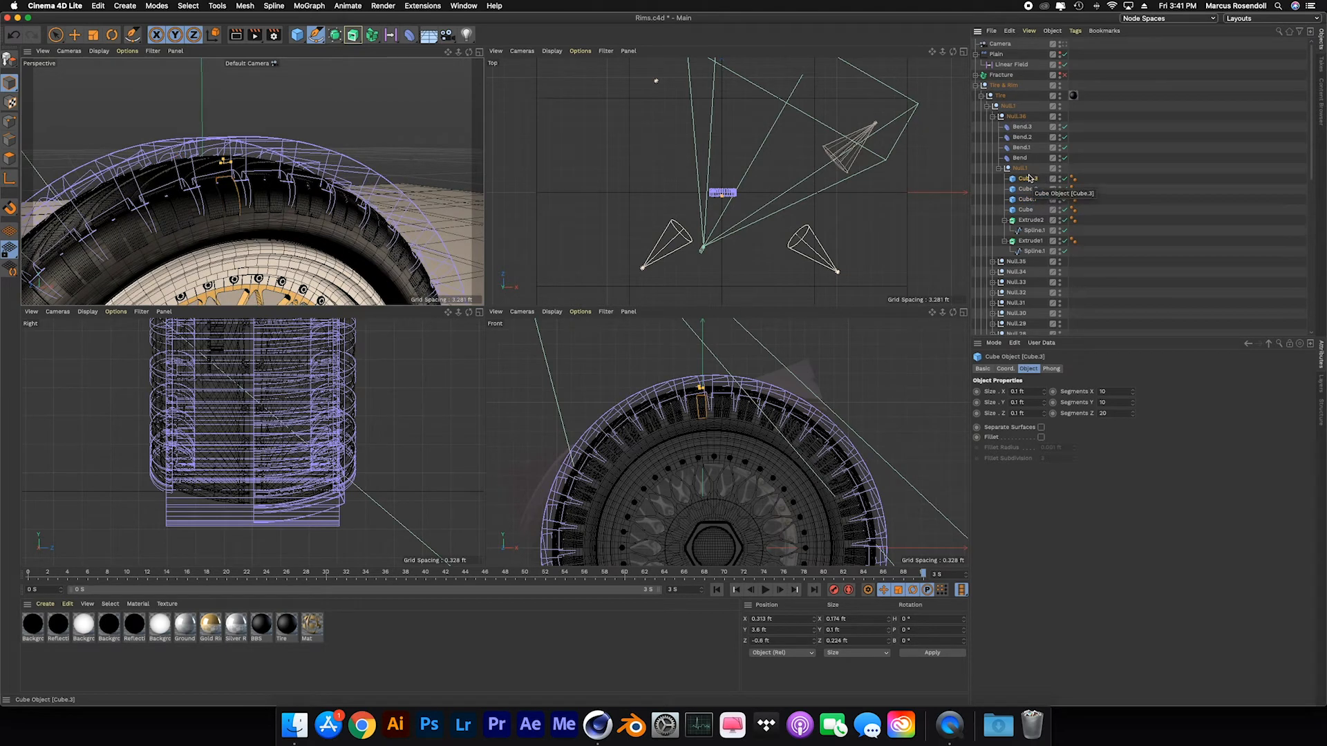
# Select the tread segment's Bend deformer and toggle it off and on to compare its effect.
pyautogui.click(1021, 158)
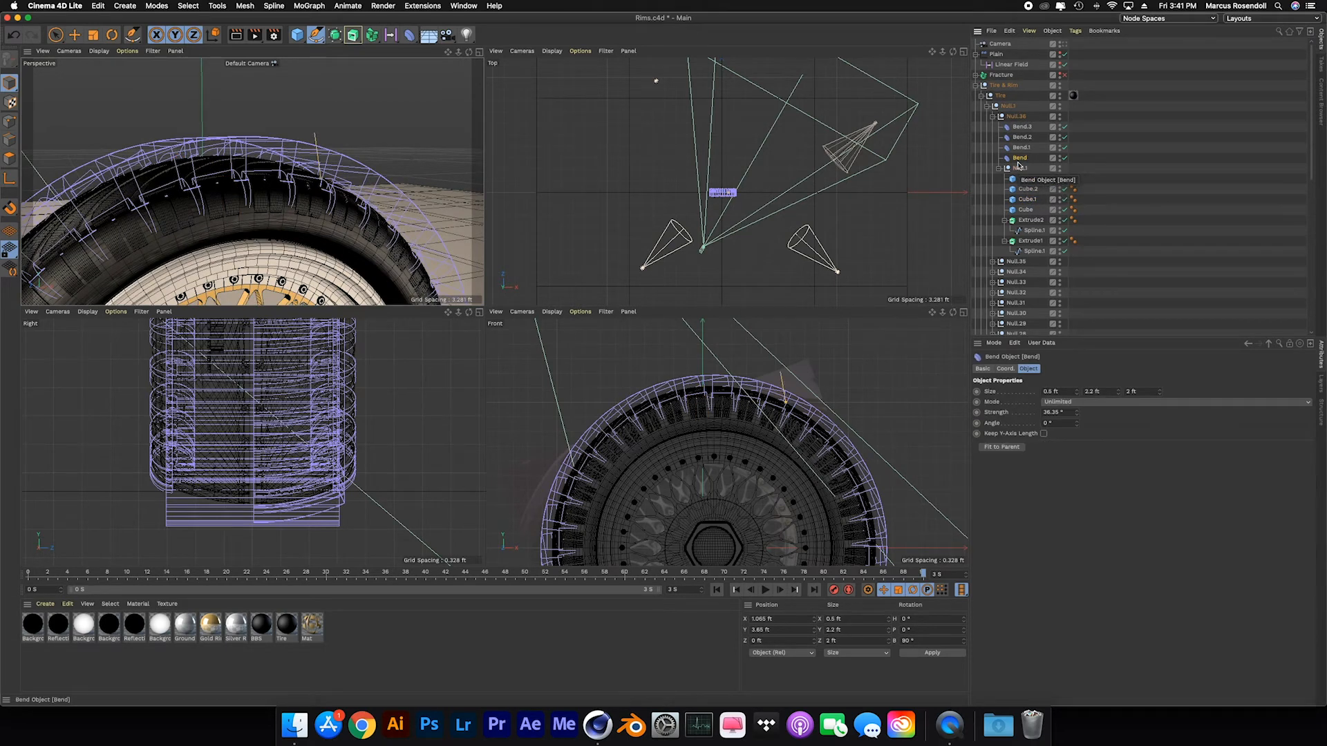
pyautogui.click(1066, 159)
pyautogui.click(1065, 159)
pyautogui.click(1066, 159)
pyautogui.click(1065, 160)
# Turn off Bend, Bend.1, Bend.2 and Bend.3 to examine the unbent tread segment, and turn all four back on.
pyautogui.keyDown('alt'); pyautogui.moveTo(278, 172); pyautogui.dragTo(316, 222); pyautogui.keyUp('alt')
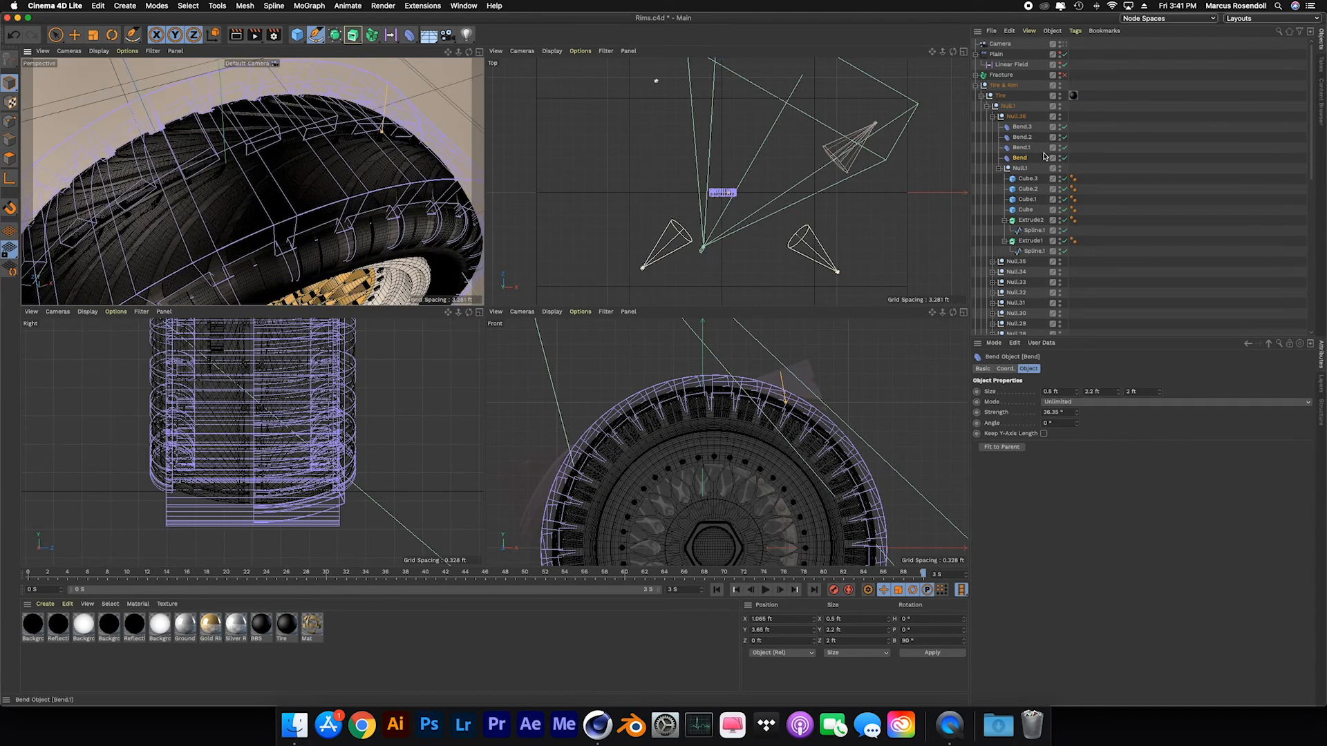
pyautogui.click(1065, 159)
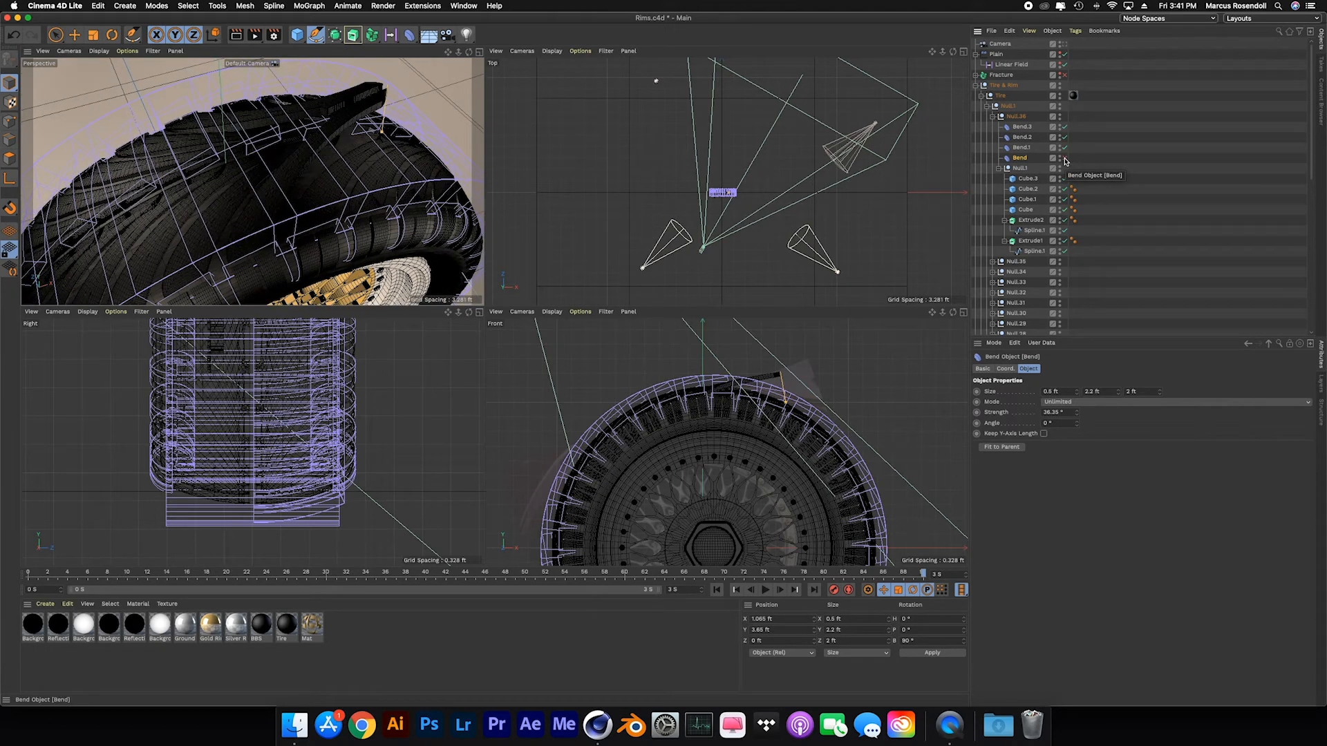
pyautogui.click(1065, 148)
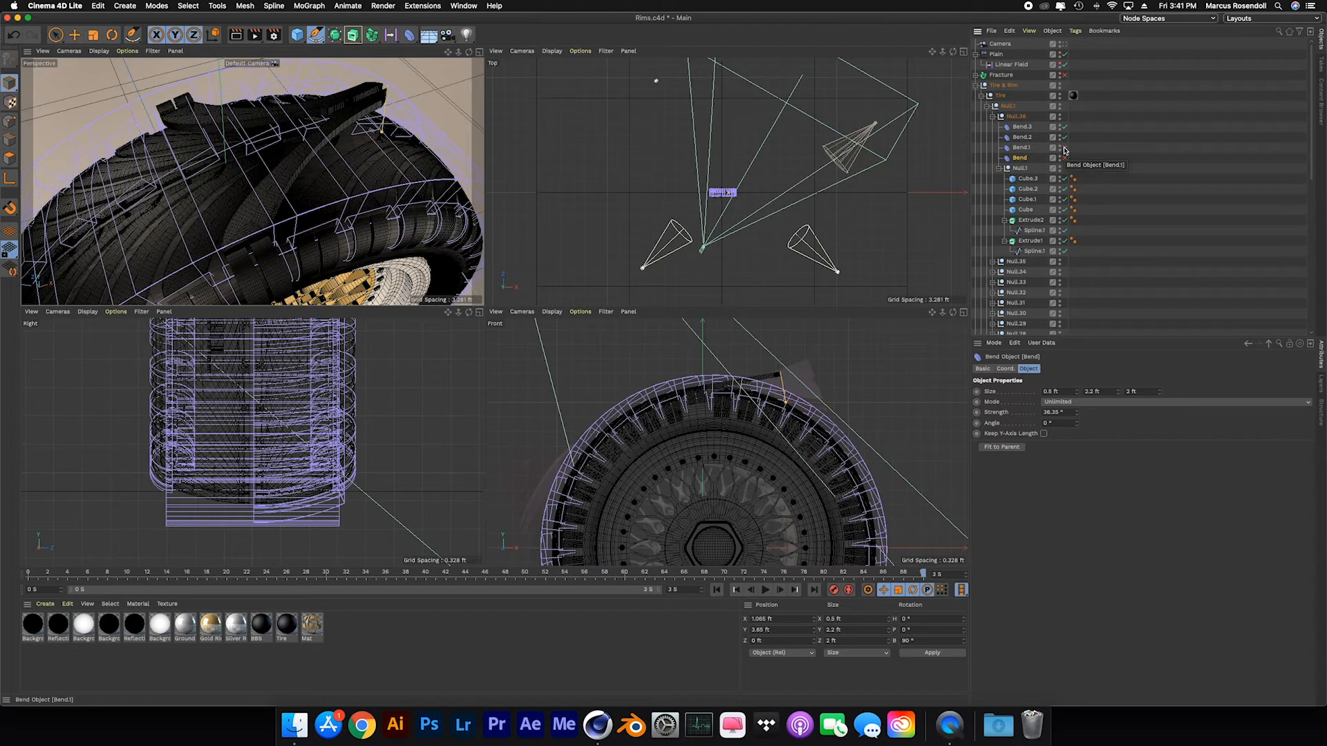
pyautogui.click(1065, 138)
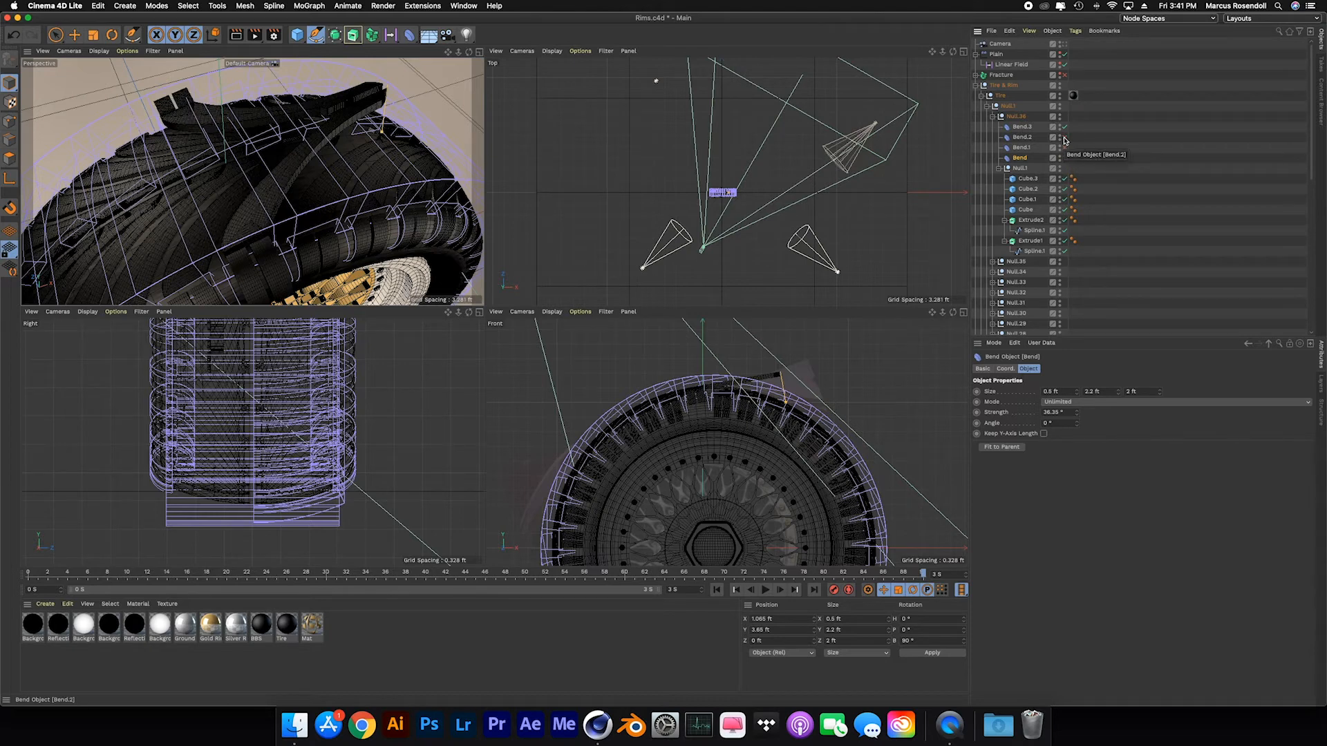
pyautogui.click(1065, 128)
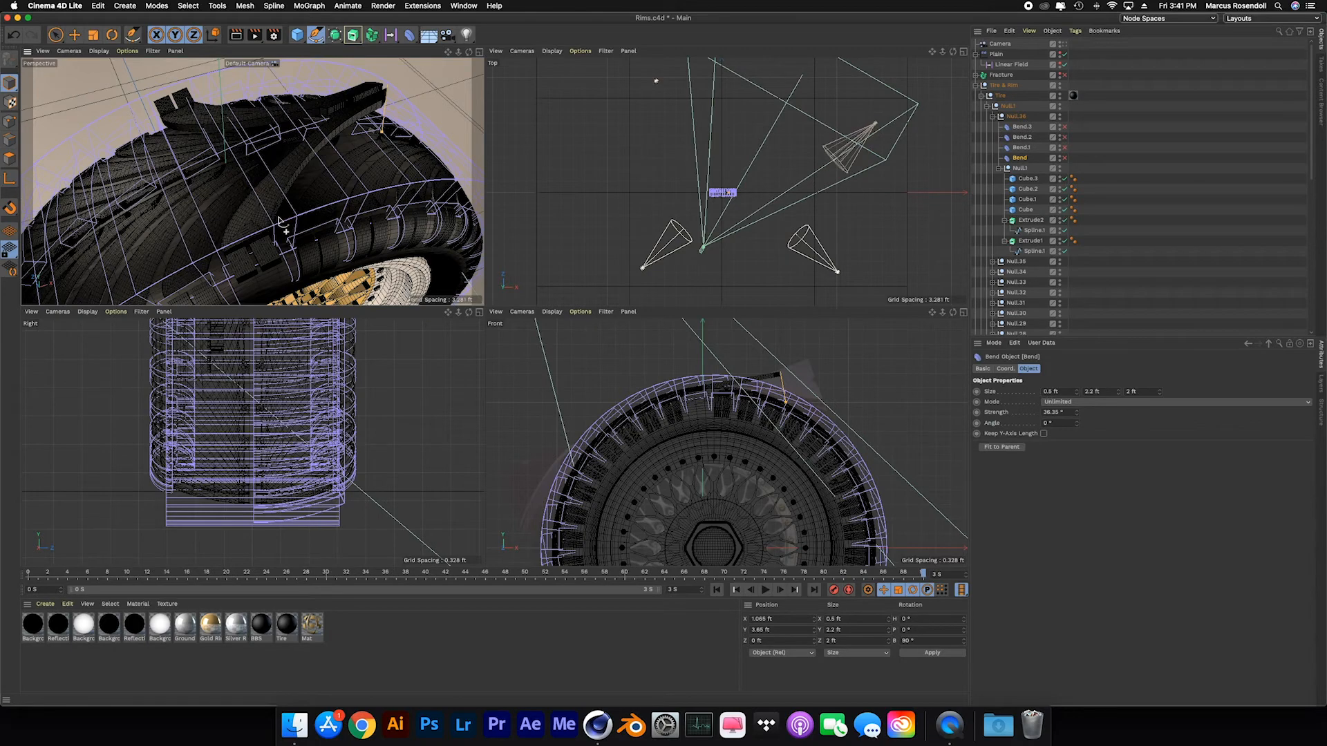
pyautogui.moveTo(307, 181)
pyautogui.keyDown('alt'); pyautogui.mouseDown()
pyautogui.moveTo(269, 115)
pyautogui.moveTo(351, 214)
pyautogui.moveTo(329, 228)
pyautogui.moveTo(352, 239)
pyautogui.moveTo(315, 193)
pyautogui.mouseUp(); pyautogui.keyUp('alt')
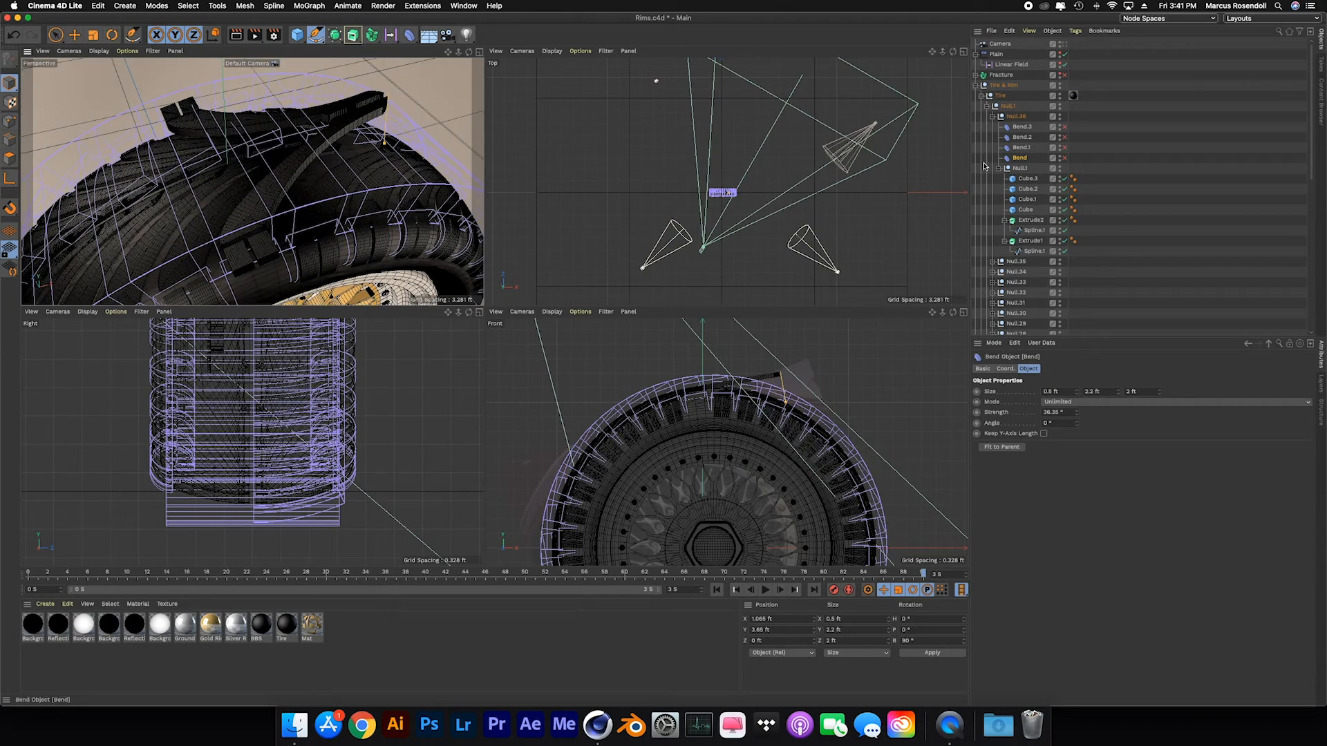
pyautogui.click(1064, 158)
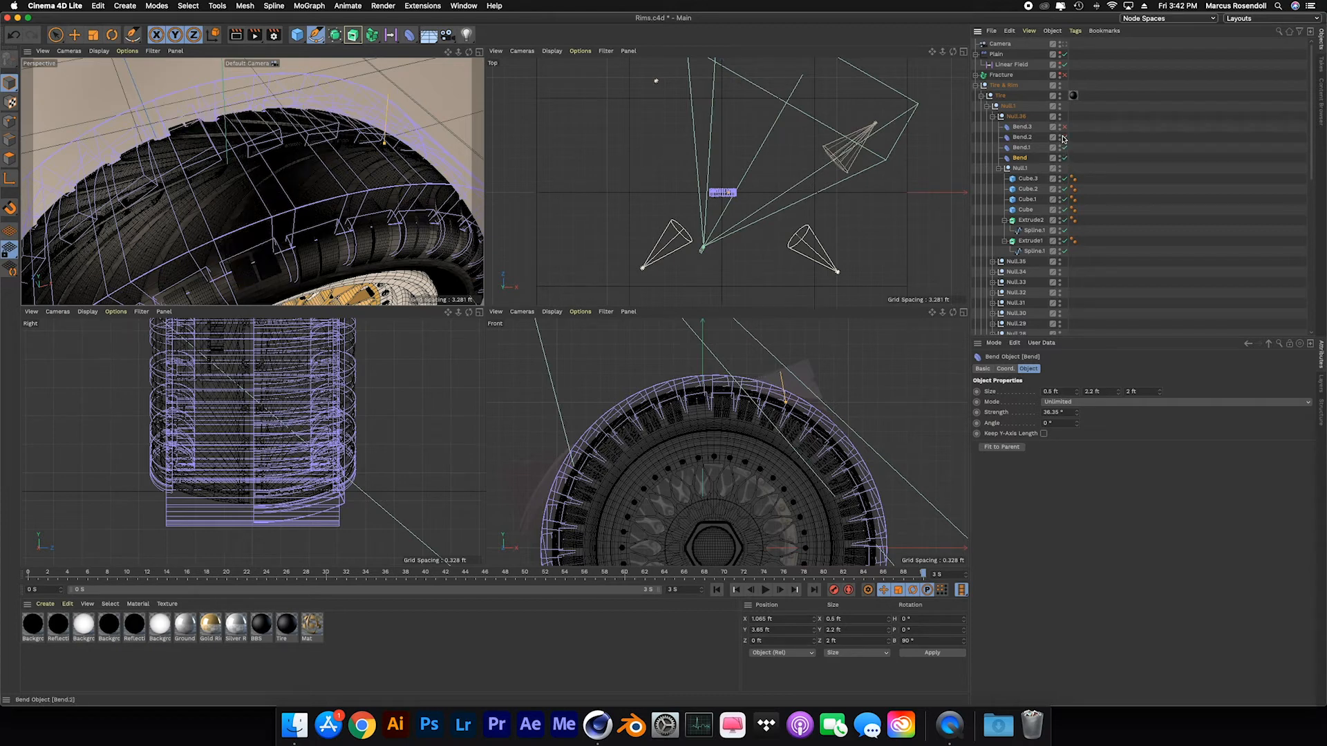
pyautogui.click(1065, 127)
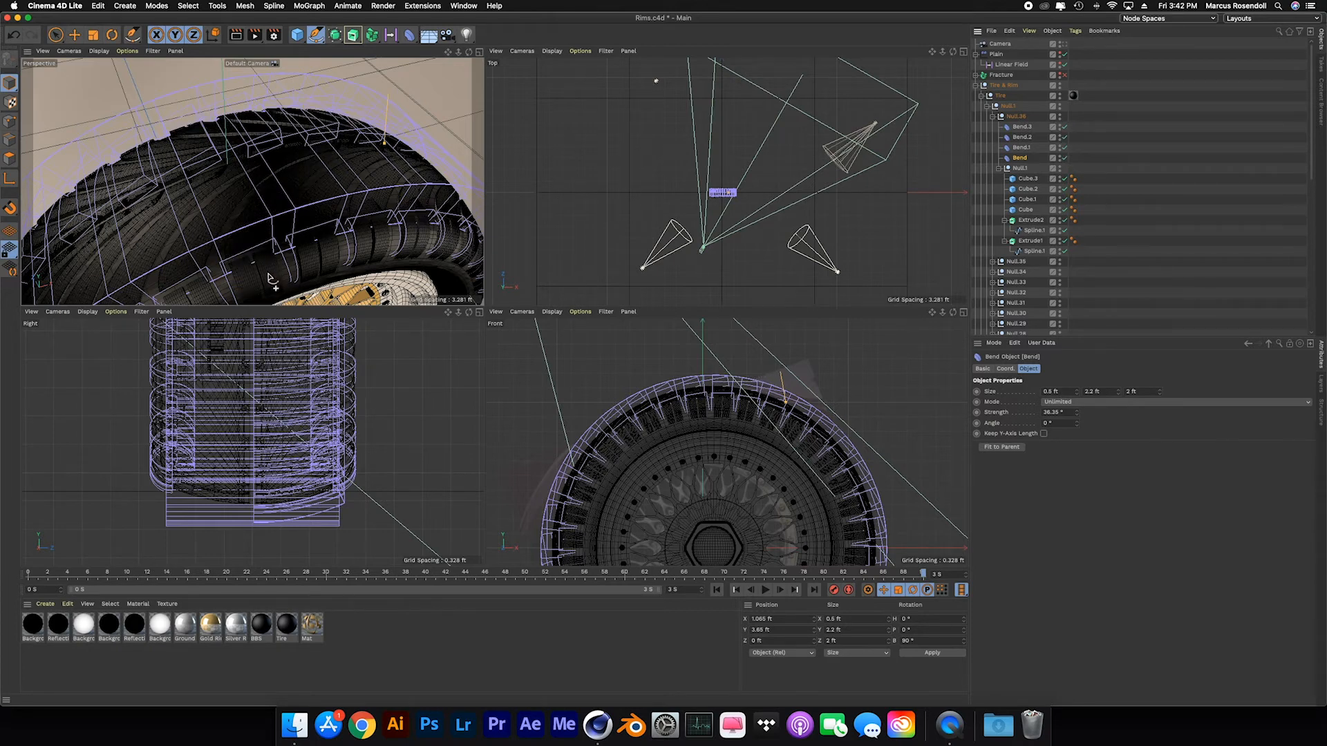
# Examine the whole tire and its ring of tread segments in the Perspective, Front and Right views.
pyautogui.scroll(-2, 315, 222)
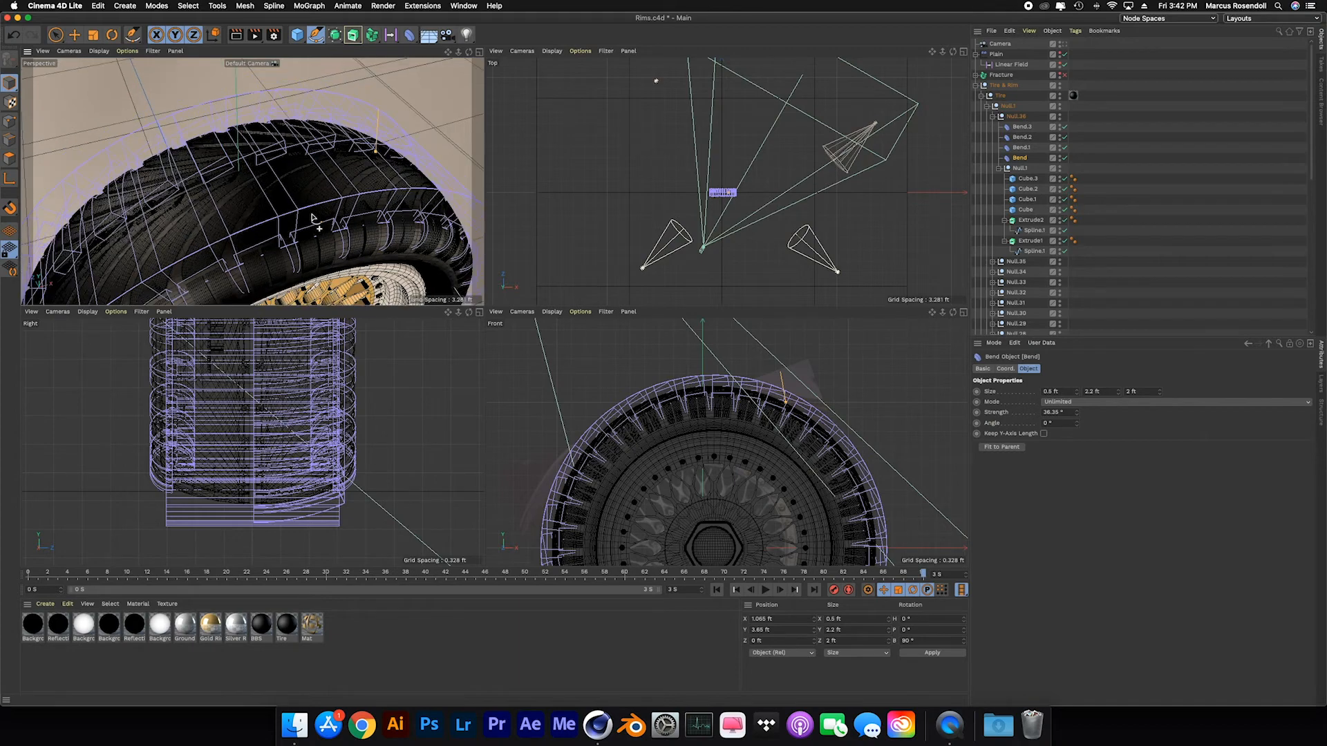
pyautogui.keyDown('alt'); pyautogui.moveTo(282, 212); pyautogui.dragTo(253, 151); pyautogui.keyUp('alt')
pyautogui.scroll(-2, 303, 176)
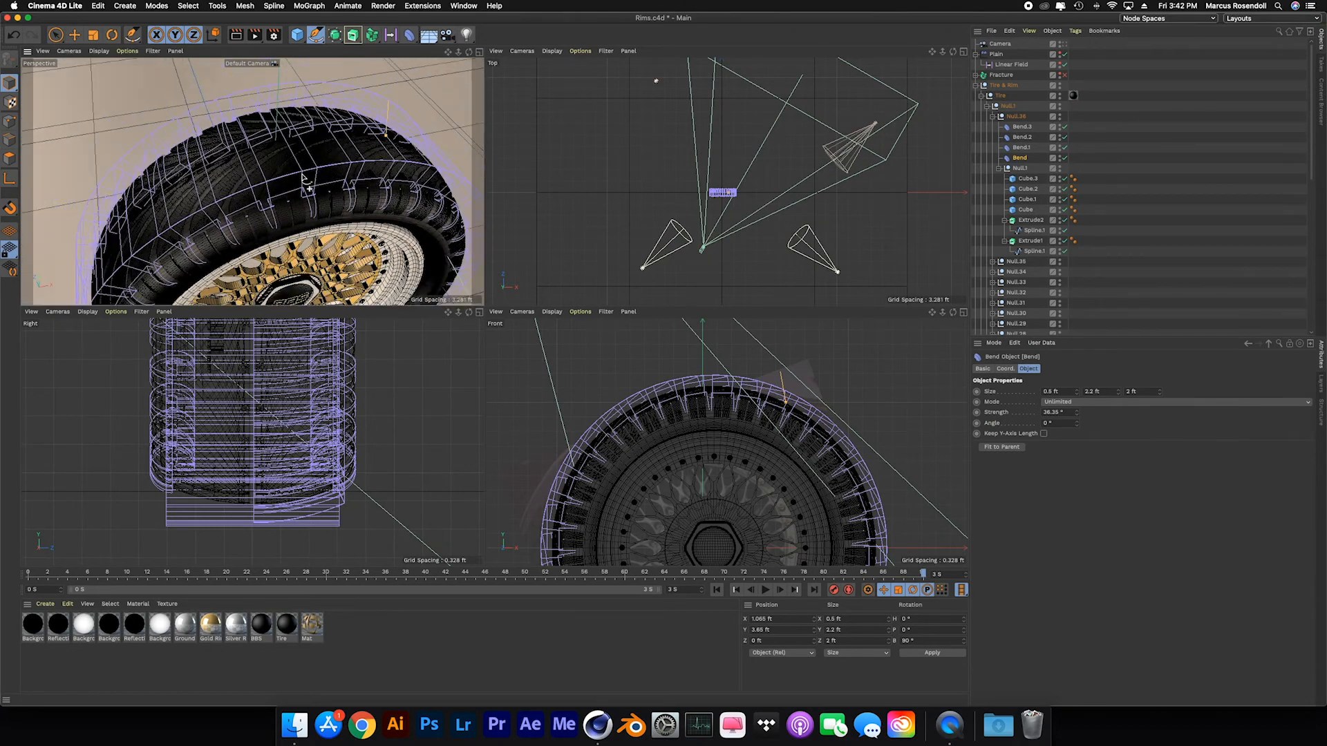
pyautogui.scroll(-3, 737, 389)
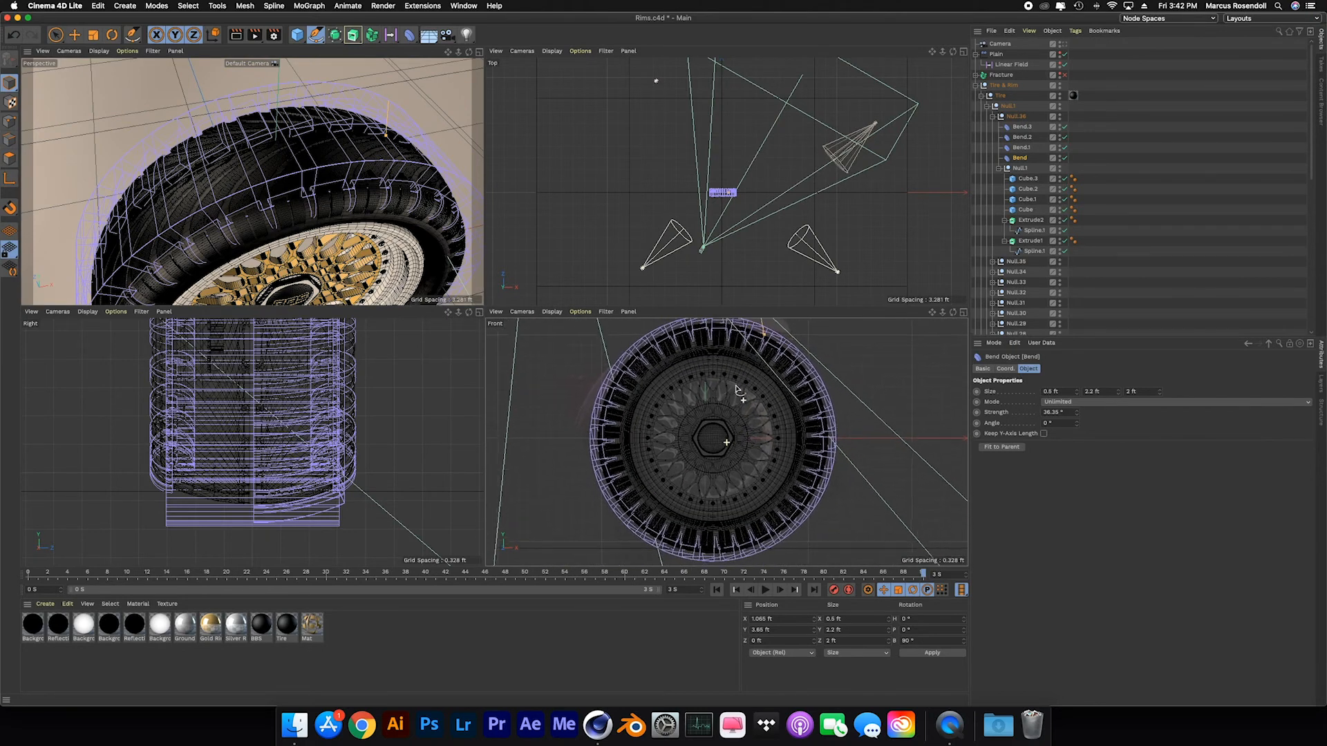
pyautogui.scroll(-2, 737, 389)
pyautogui.scroll(-3, 730, 382)
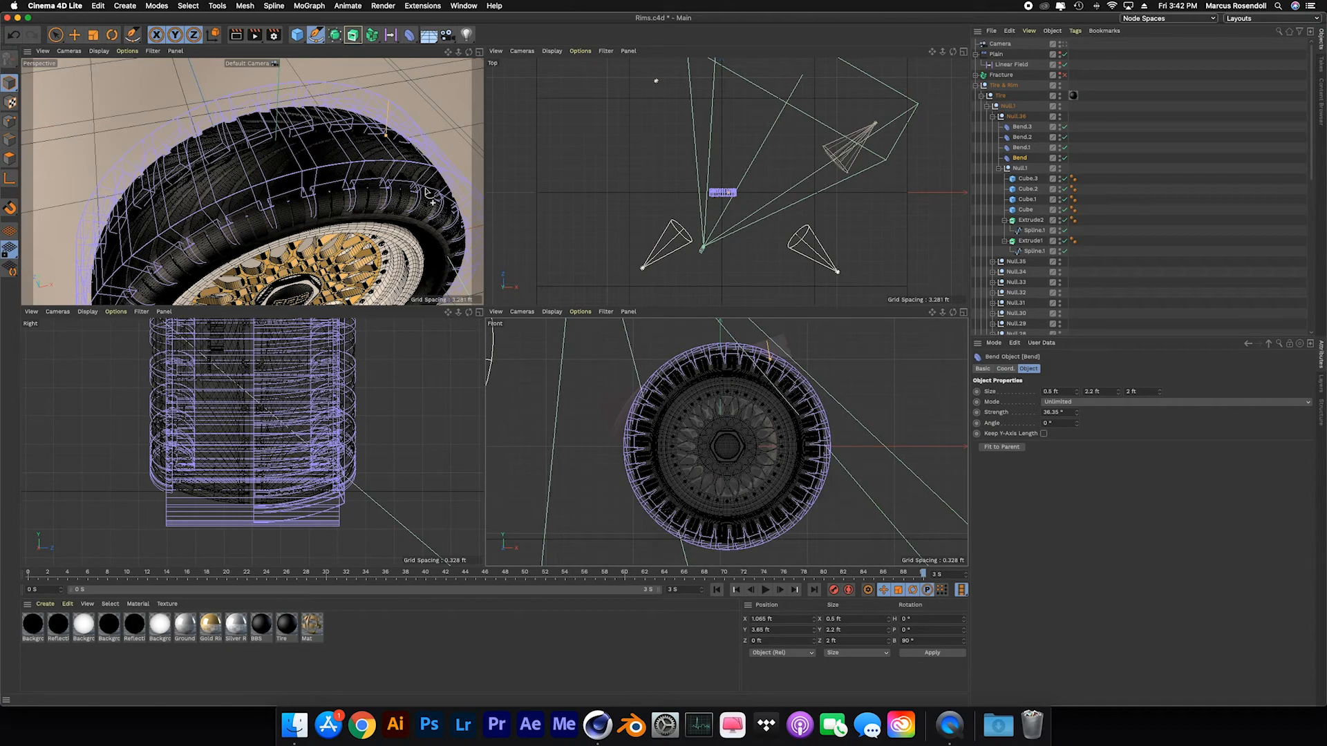
pyautogui.scroll(-3, 304, 388)
pyautogui.keyDown('alt'); pyautogui.moveTo(304, 388); pyautogui.dragTo(287, 484, button='middle'); pyautogui.keyUp('alt')
pyautogui.scroll(-6, 287, 483)
pyautogui.scroll(4, 294, 466)
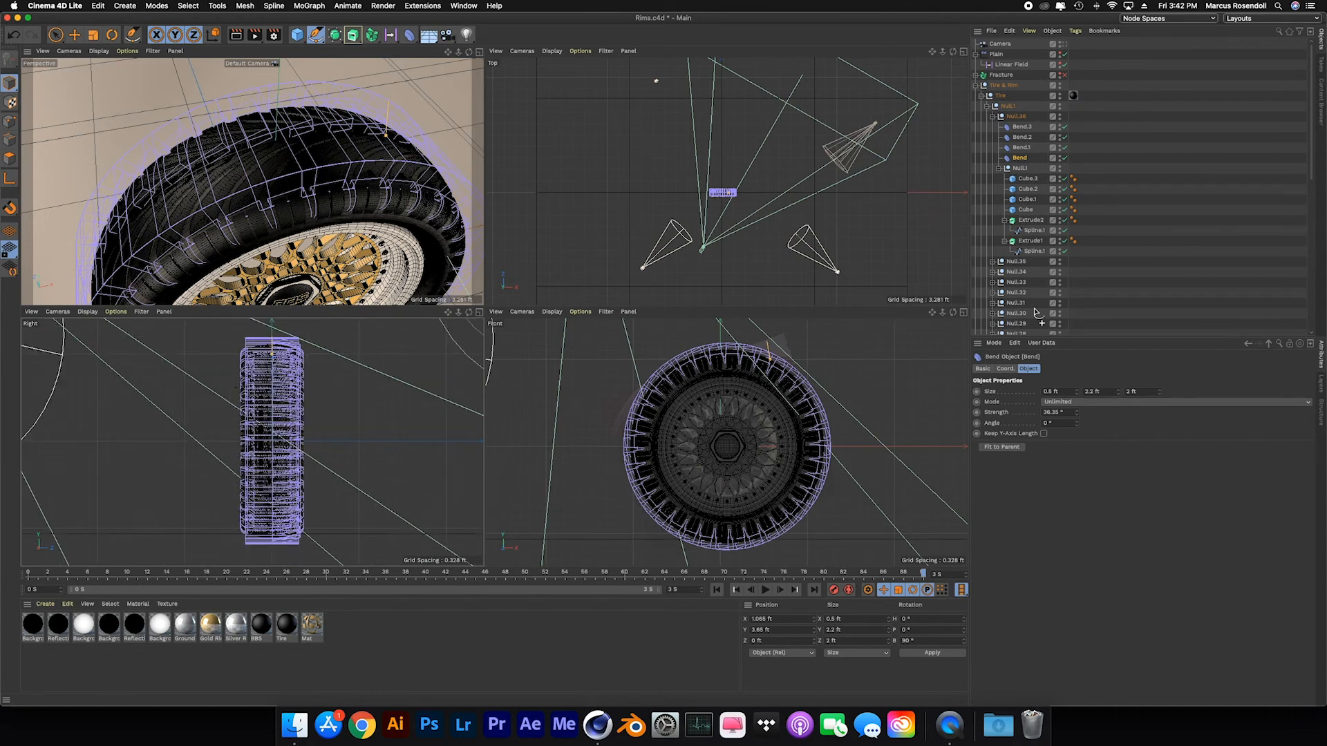
# Collapse the tread nulls and the Tire group, and select the Rim null to examine the full wheel in Perspective.
pyautogui.click(993, 117)
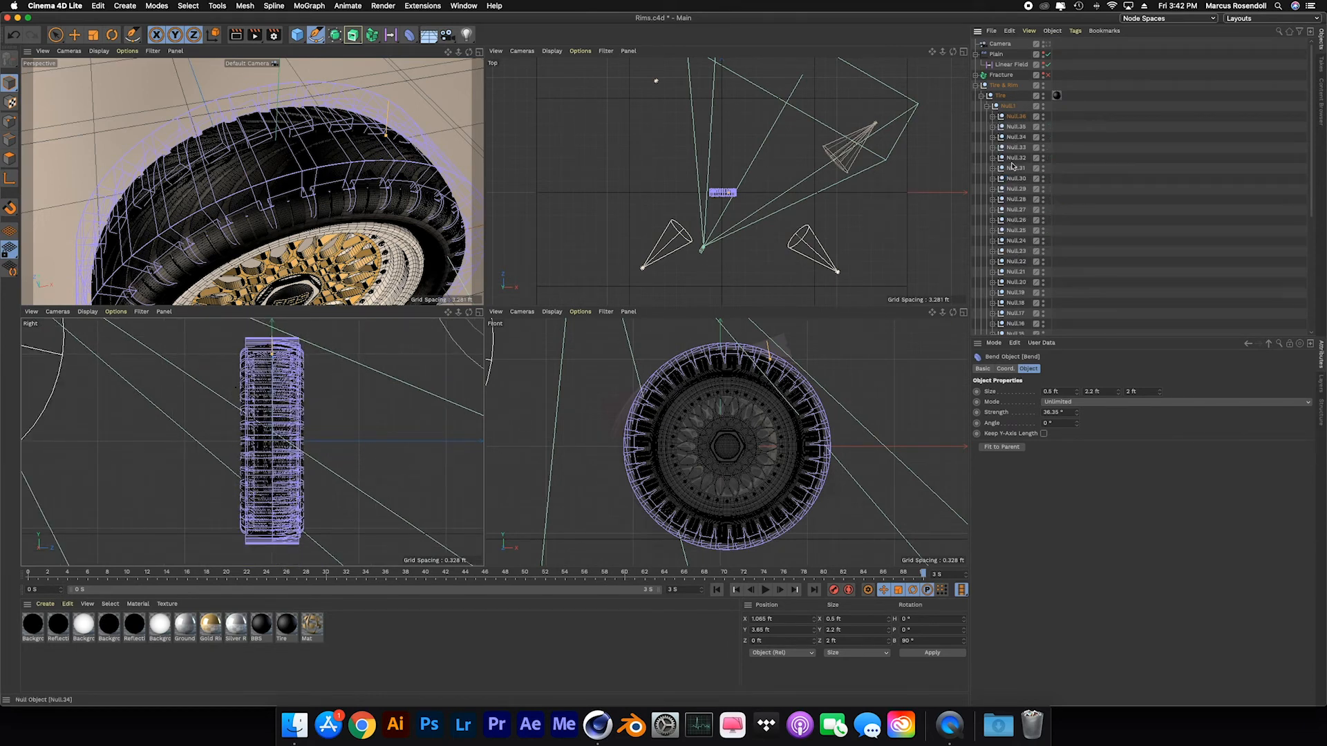
pyautogui.click(989, 107)
pyautogui.click(1000, 97)
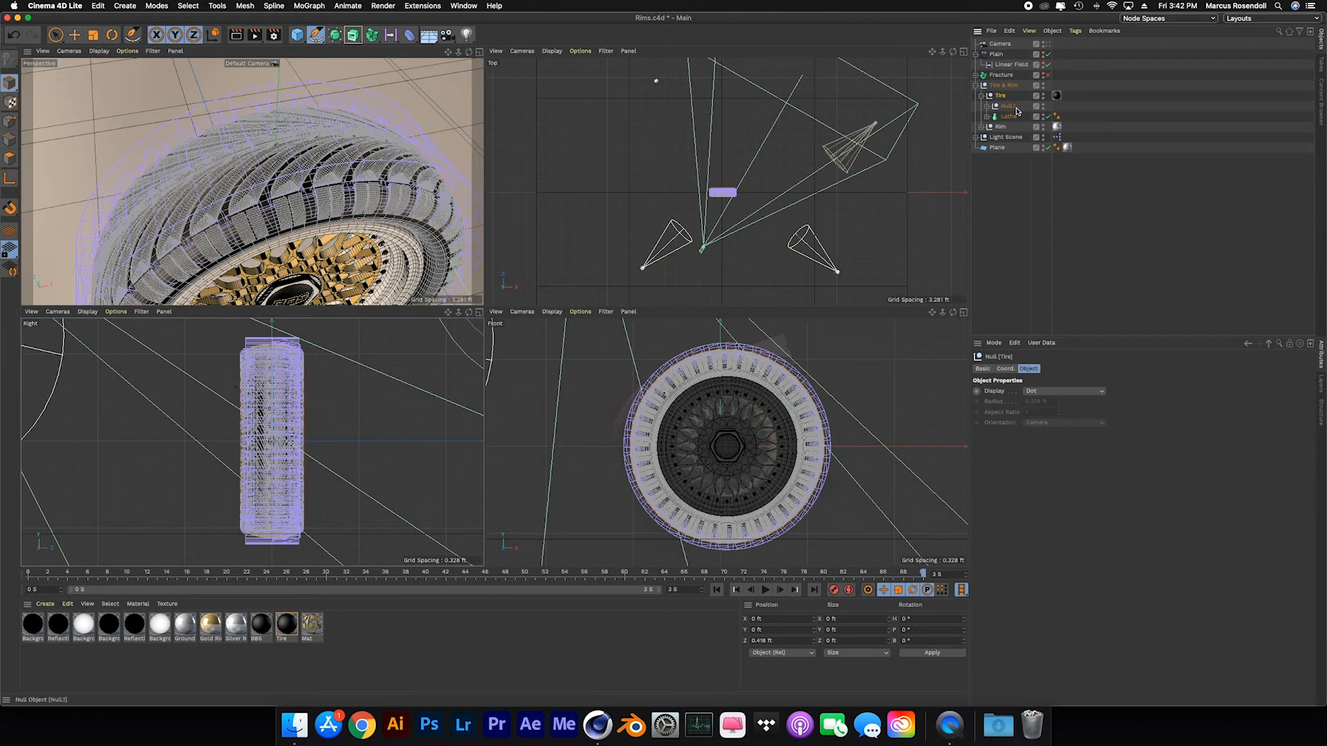
pyautogui.click(982, 96)
pyautogui.click(1000, 106)
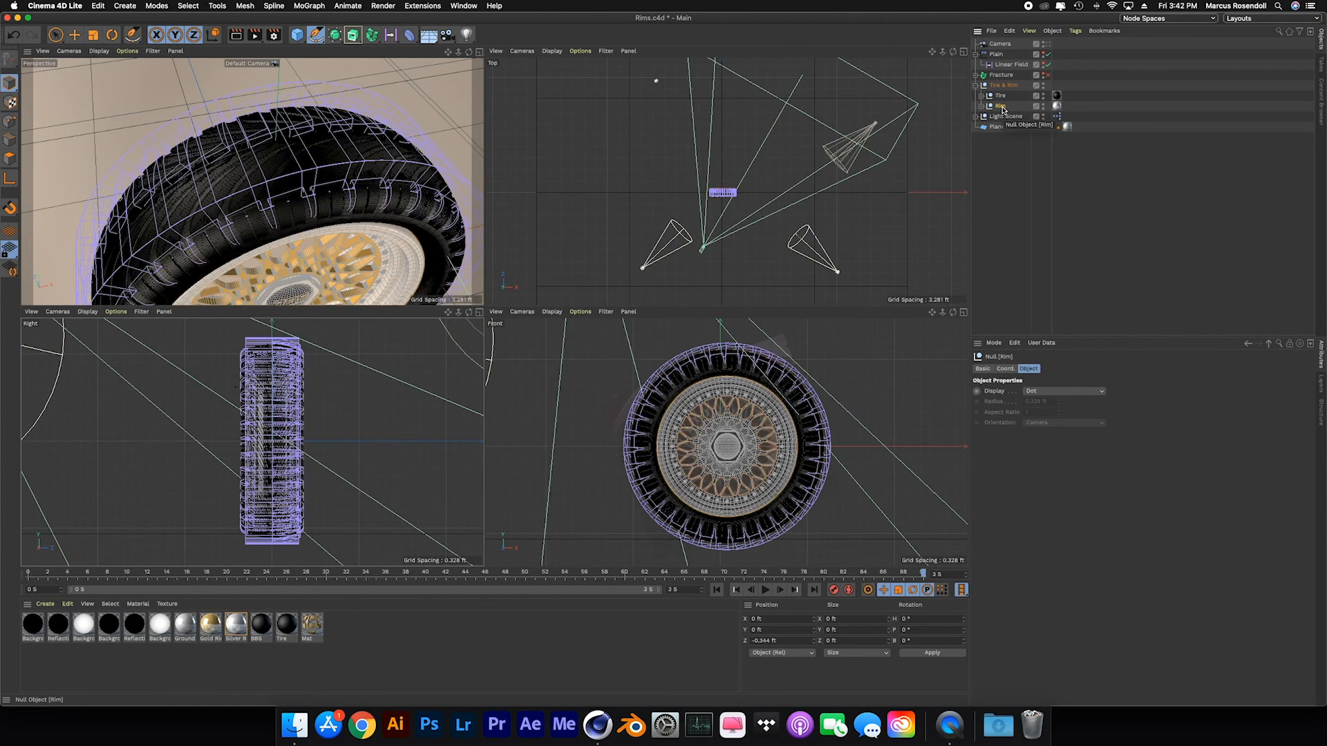
pyautogui.keyDown('alt'); pyautogui.moveTo(304, 294); pyautogui.dragTo(289, 173); pyautogui.keyUp('alt')
pyautogui.scroll(-4, 305, 197)
pyautogui.keyDown('alt'); pyautogui.moveTo(288, 174); pyautogui.dragTo(280, 176, button='middle'); pyautogui.keyUp('alt')
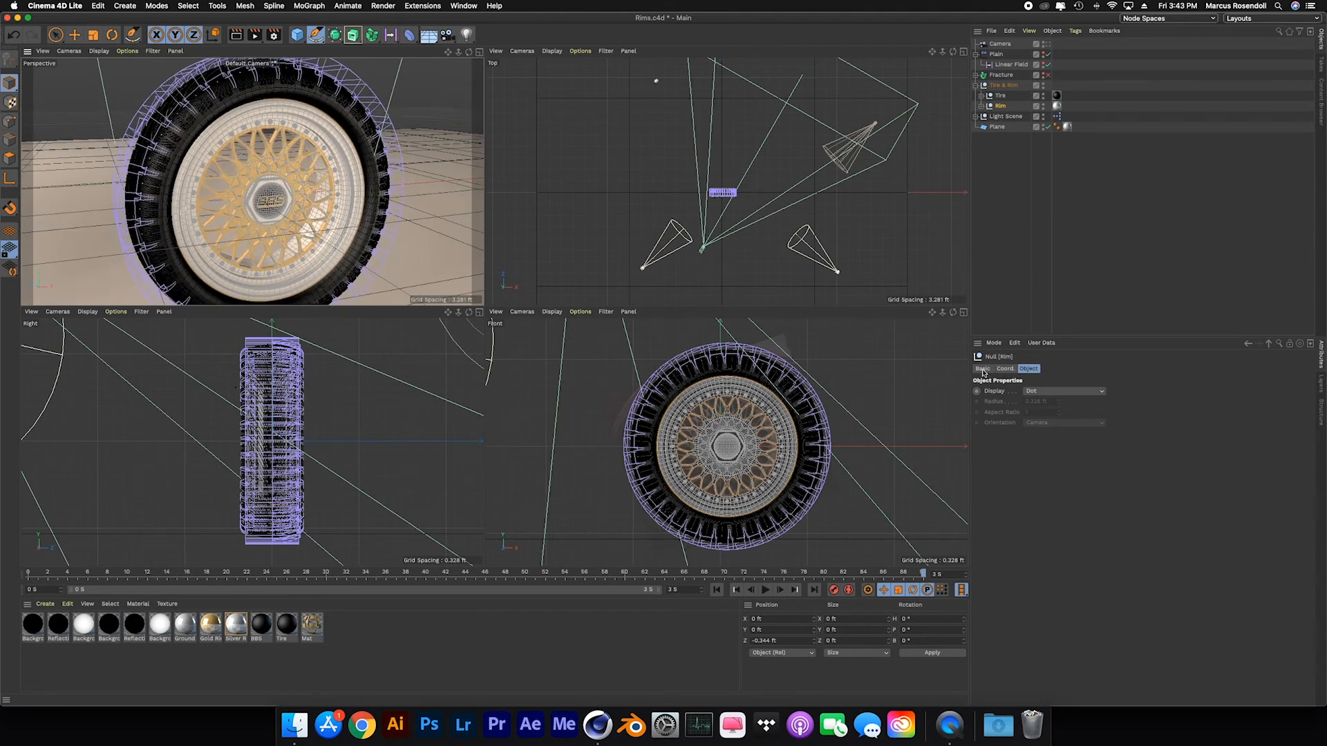
# Inspect the Ground and Gold Rim materials, including Gold Rim's reflectance layers.
pyautogui.click(185, 628)
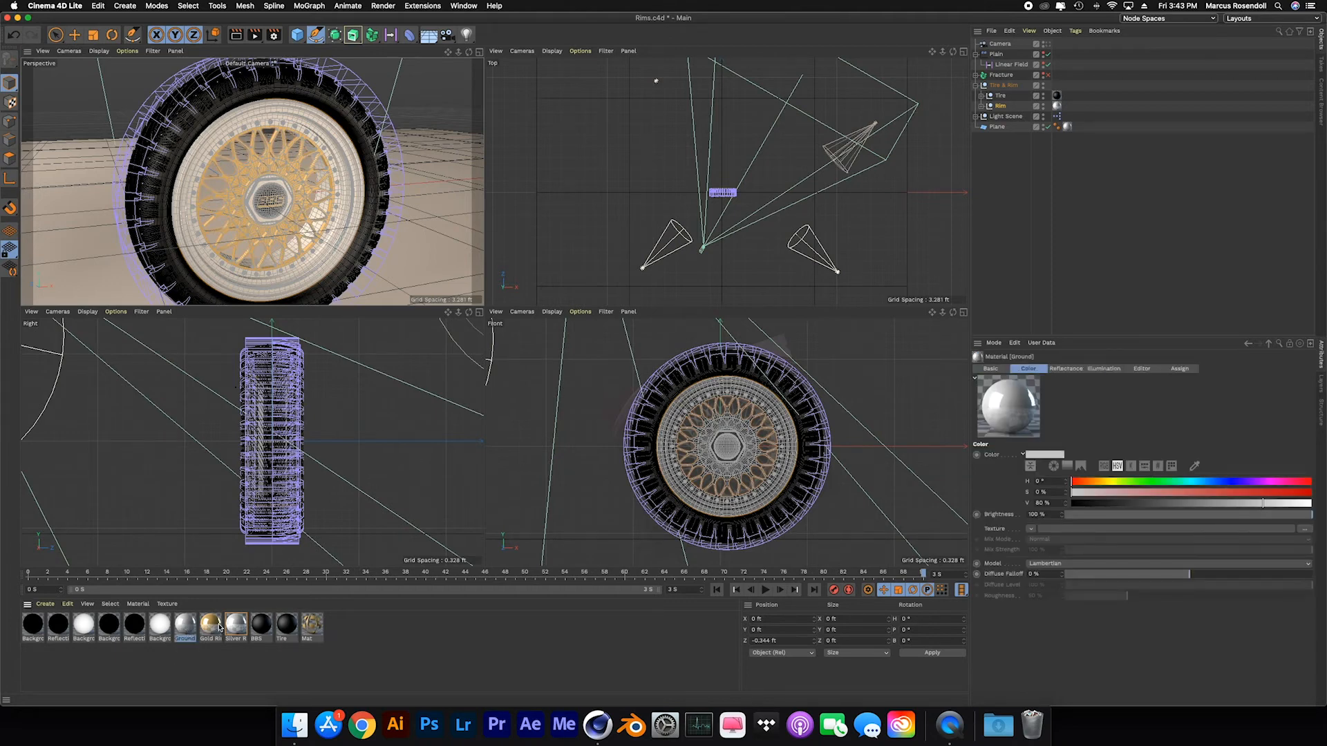
pyautogui.click(211, 625)
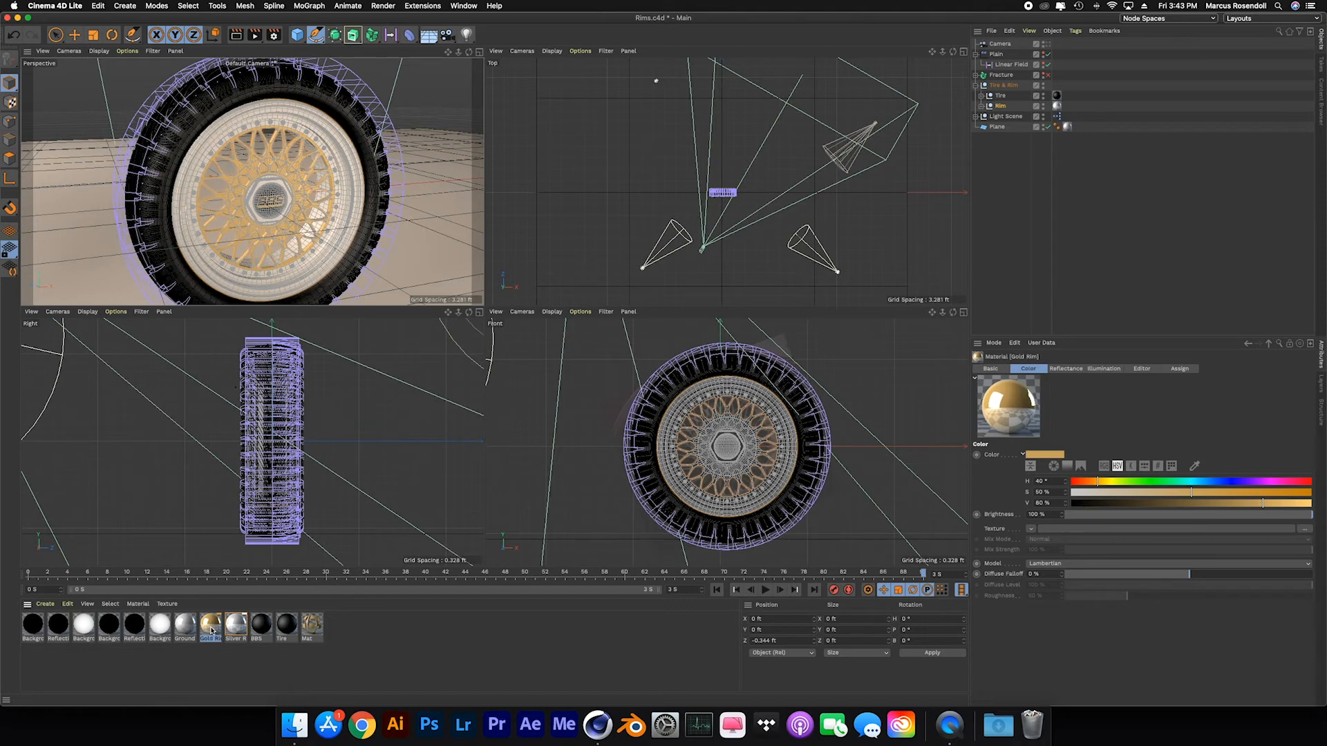
pyautogui.click(1066, 370)
pyautogui.scroll(-2, 1065, 411)
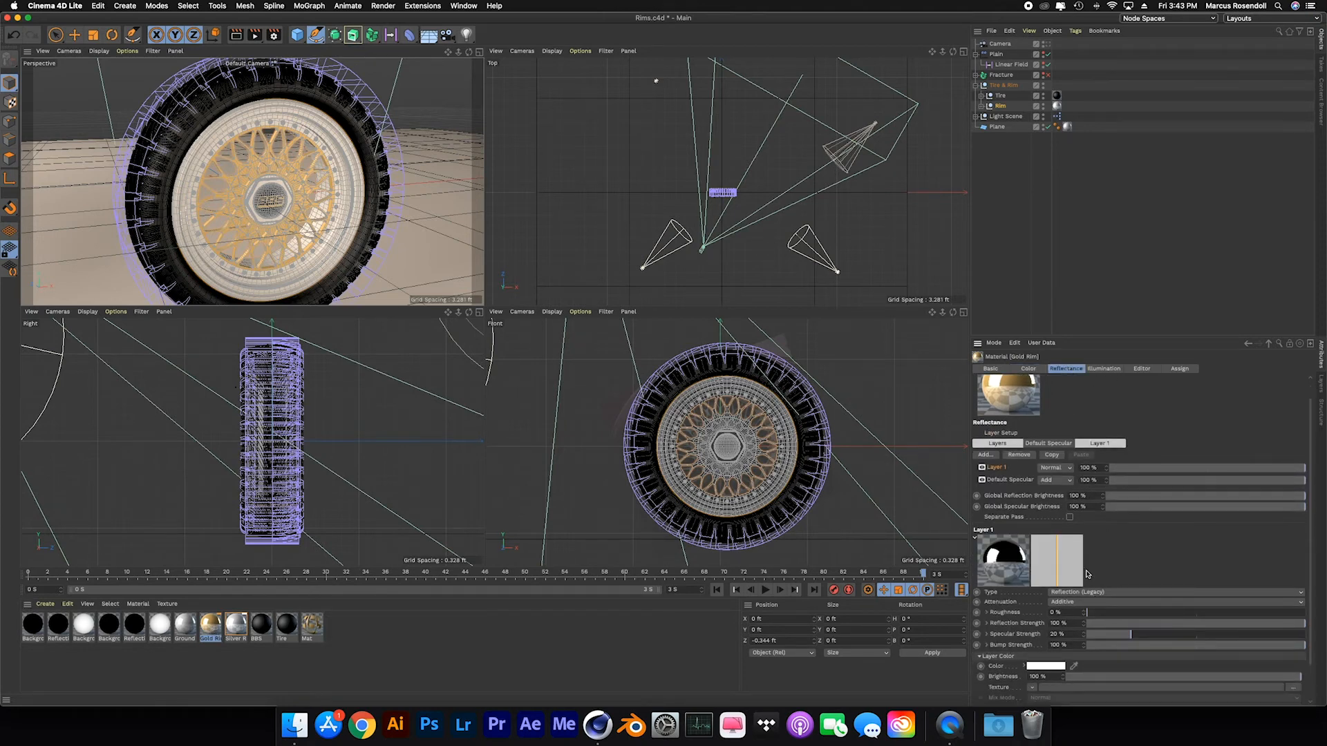
pyautogui.click(366, 651)
pyautogui.click(211, 624)
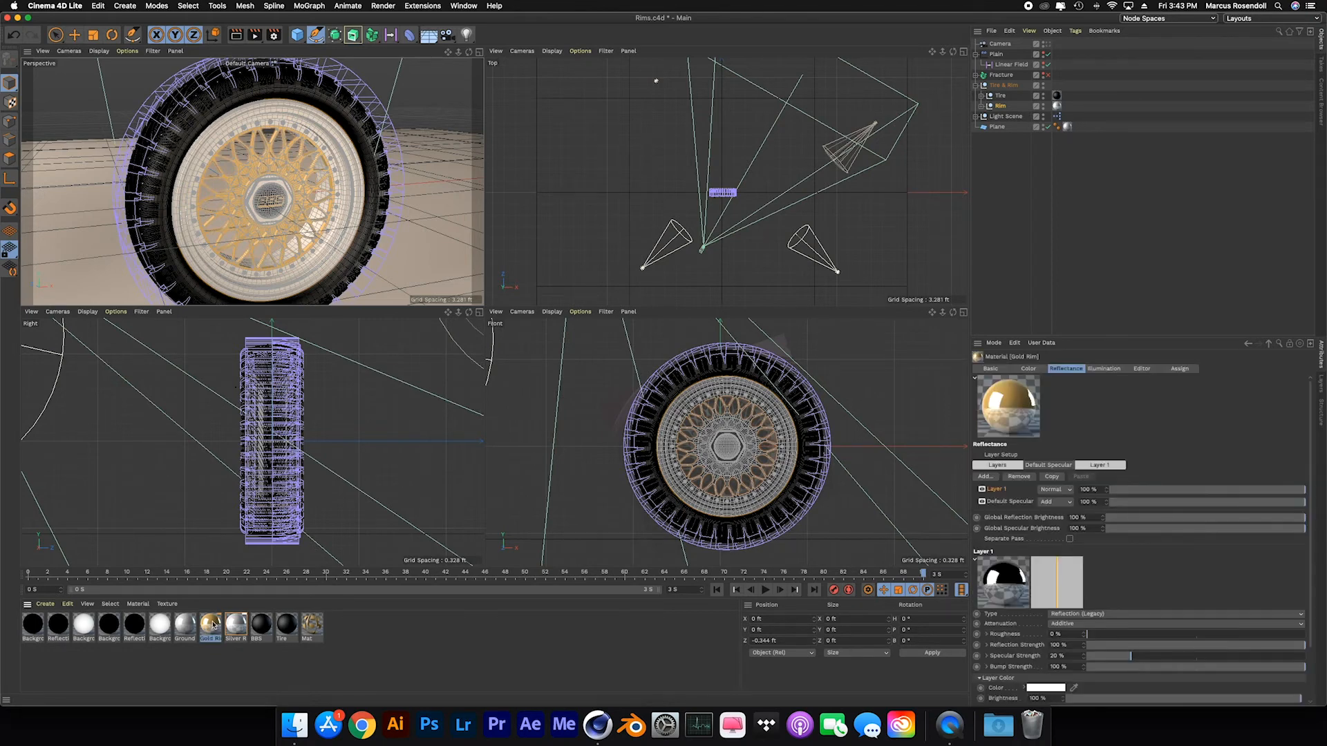
# Compare the reflectance settings of the Silver Rim, Gold Rim and BBS materials.
pyautogui.click(237, 624)
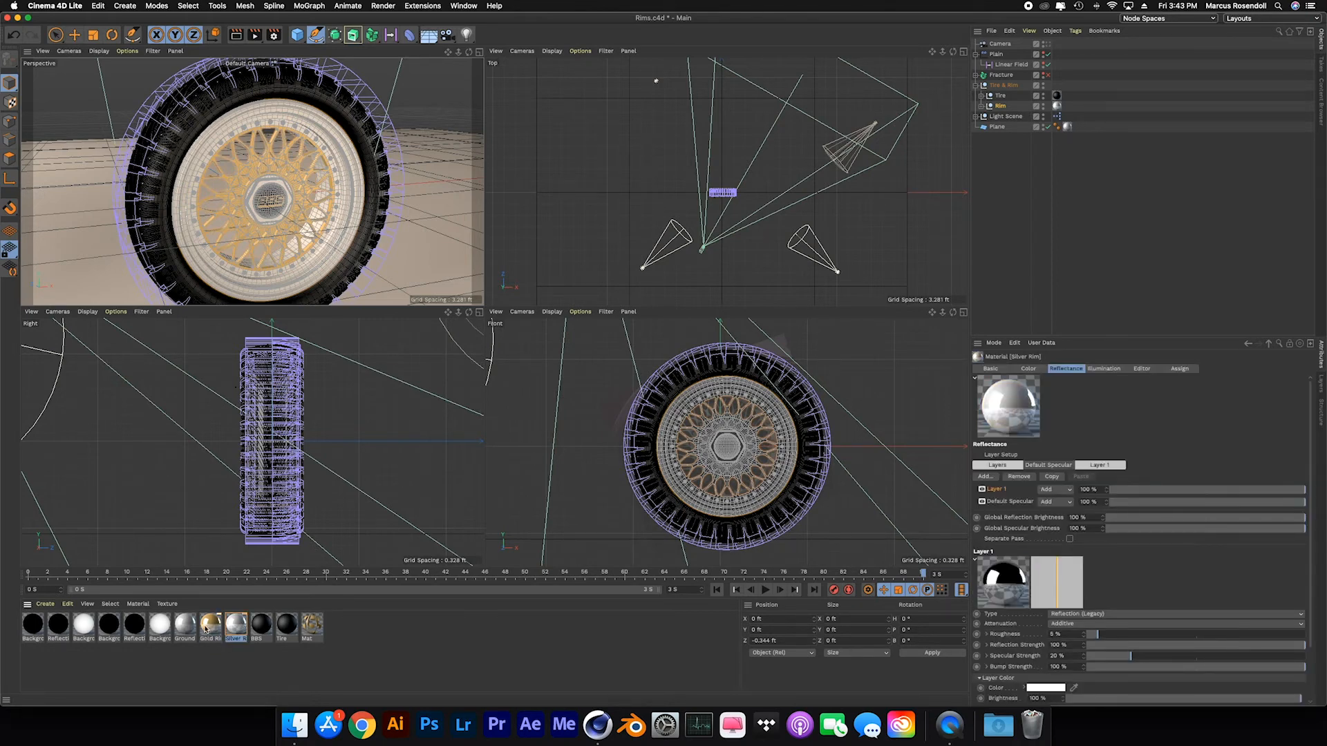
pyautogui.click(209, 624)
pyautogui.click(235, 626)
pyautogui.click(259, 625)
# Inspect the Tire material's noise bump channel and render a close Perspective view of the tire.
pyautogui.click(287, 625)
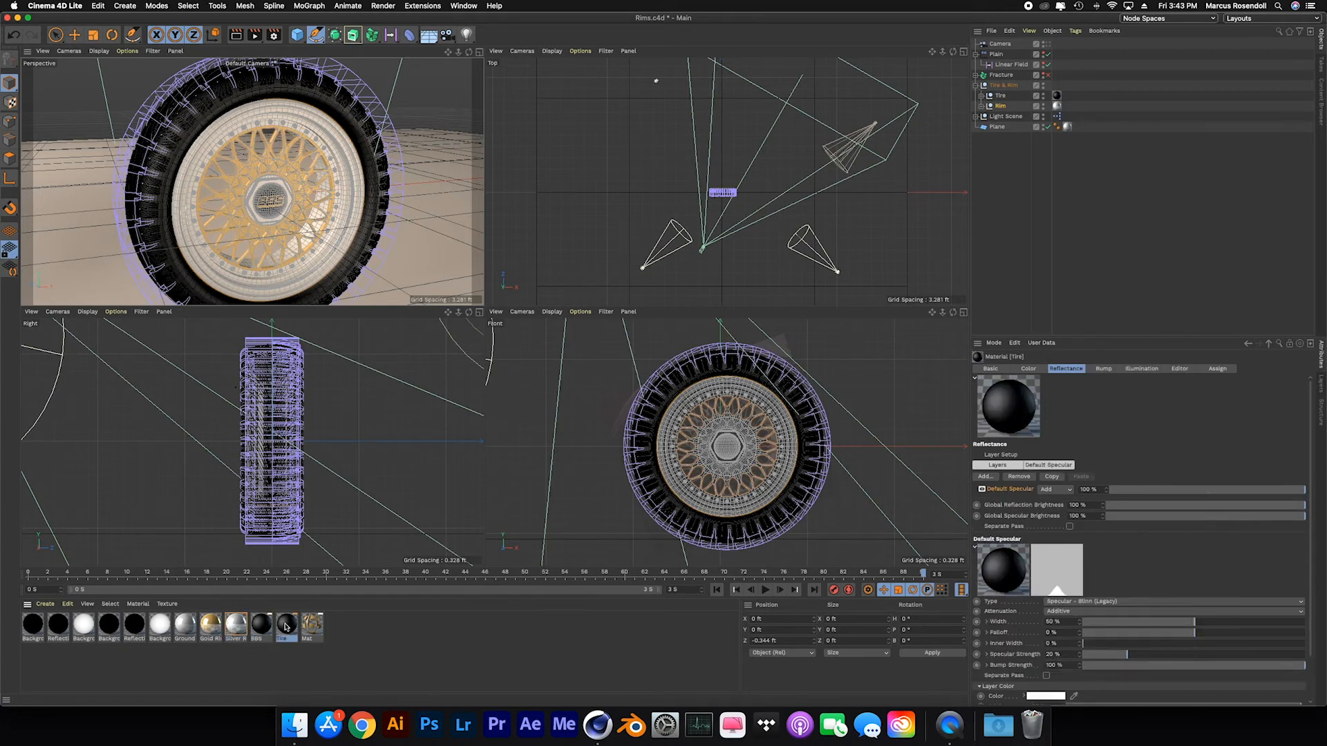
pyautogui.click(990, 369)
pyautogui.click(1104, 368)
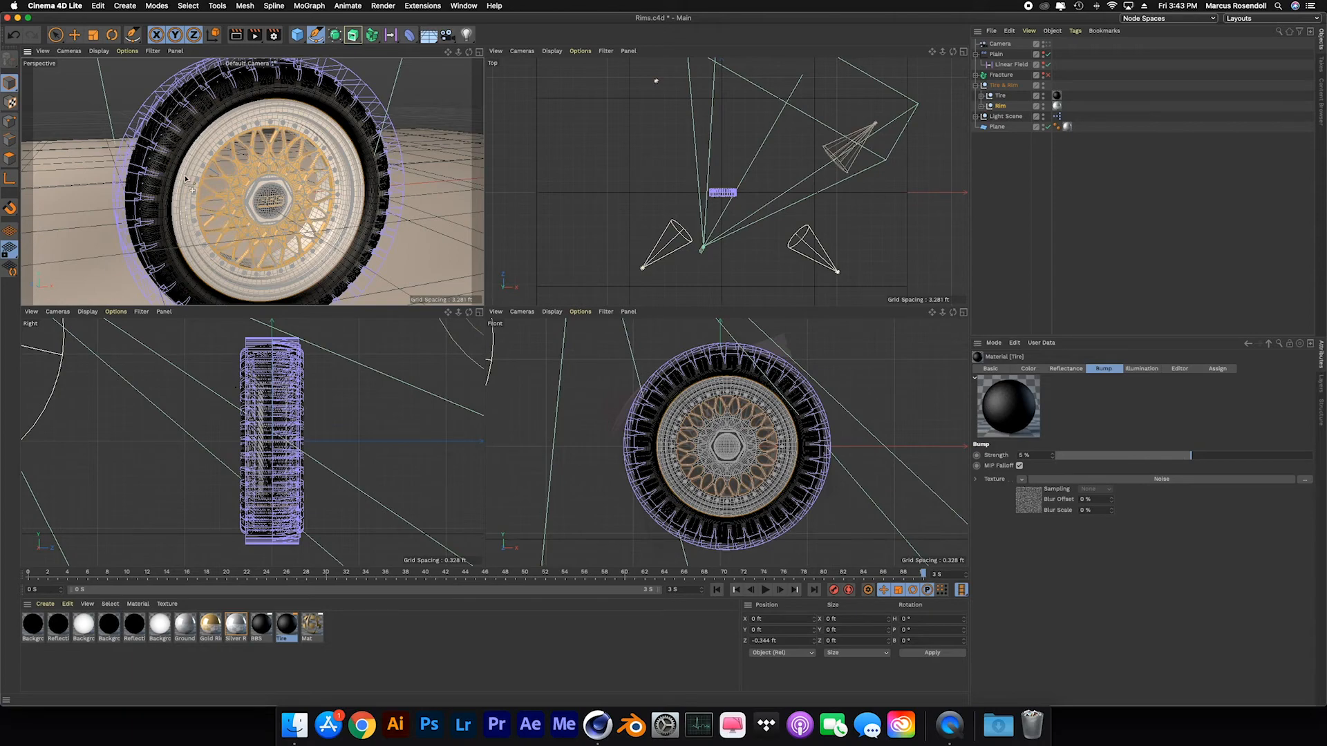
pyautogui.scroll(5, 187, 177)
pyautogui.keyDown('alt'); pyautogui.moveTo(148, 147); pyautogui.dragTo(279, 192); pyautogui.keyUp('alt')
pyautogui.keyDown('alt'); pyautogui.moveTo(279, 192); pyautogui.dragTo(222, 178, button='middle'); pyautogui.keyUp('alt')
pyautogui.click(237, 36)
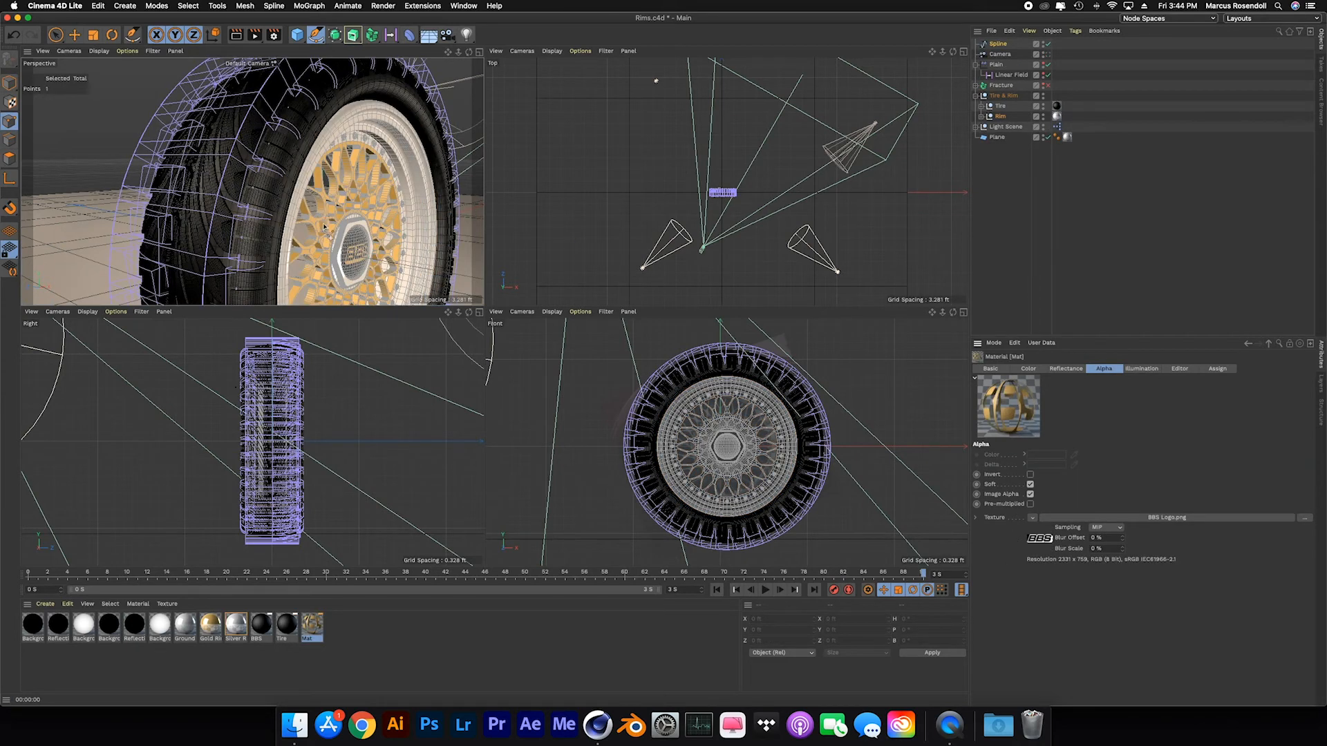
# Move the Tire material ahead of BBS so the BBS material sits beside the Mat material.
pyautogui.scroll(10, 325, 227)
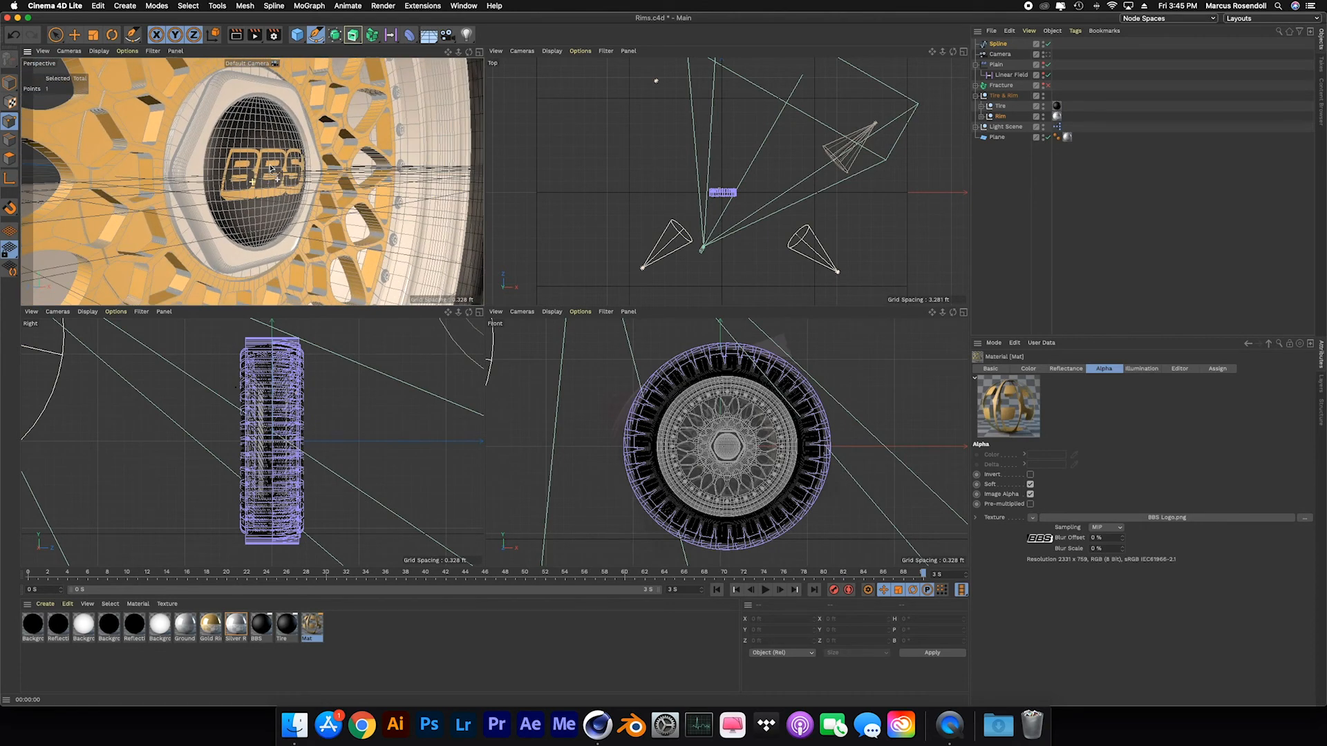
pyautogui.click(992, 369)
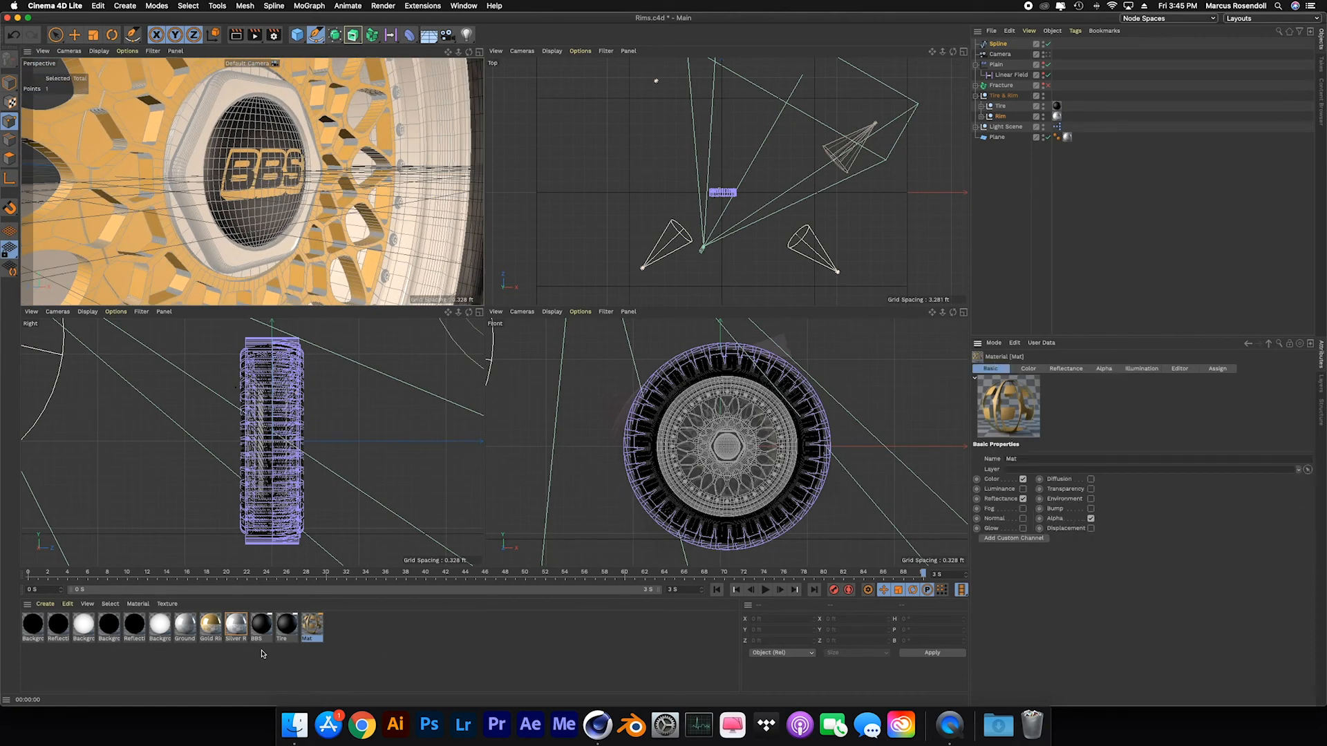
pyautogui.click(265, 628)
pyautogui.moveTo(280, 629); pyautogui.dragTo(250, 630)
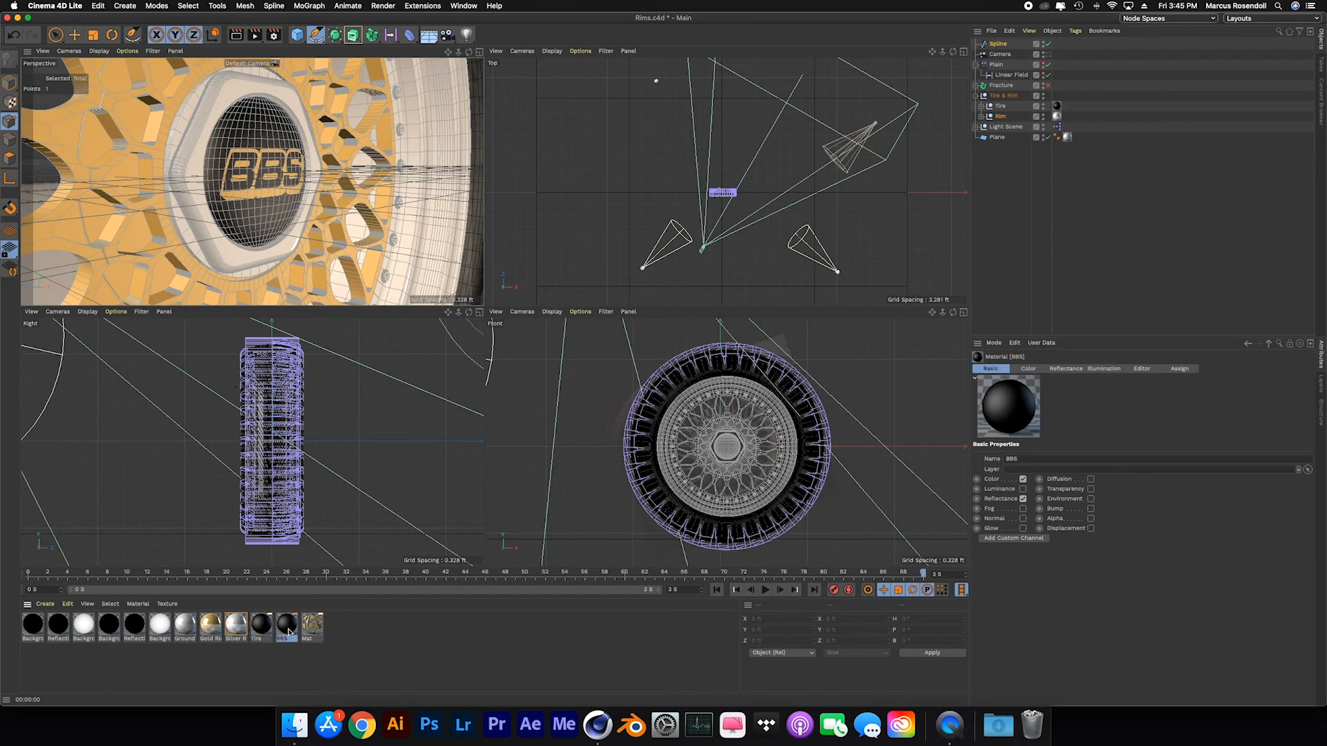
# Rename the logo material Mat as BBS Mat.
pyautogui.click(312, 627)
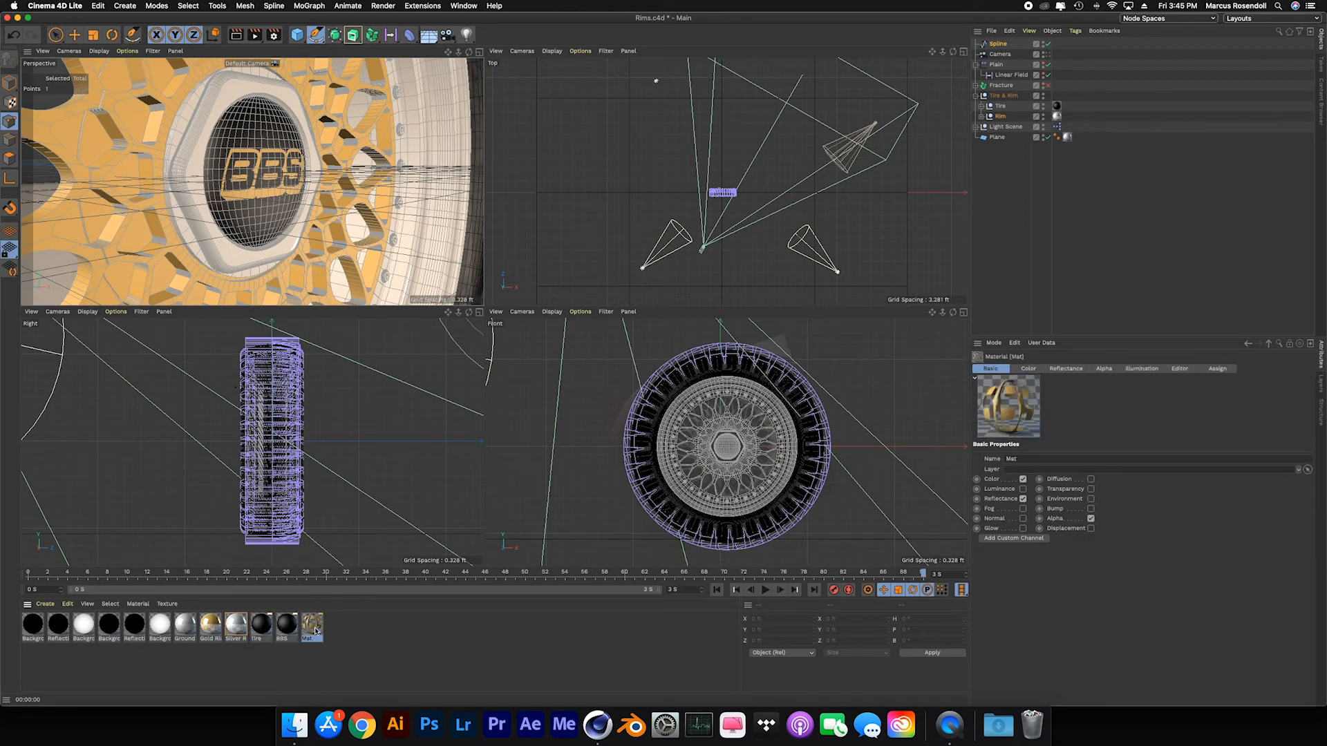
pyautogui.doubleClick(1011, 459)
pyautogui.write('BBS Mat')
pyautogui.click(482, 642)
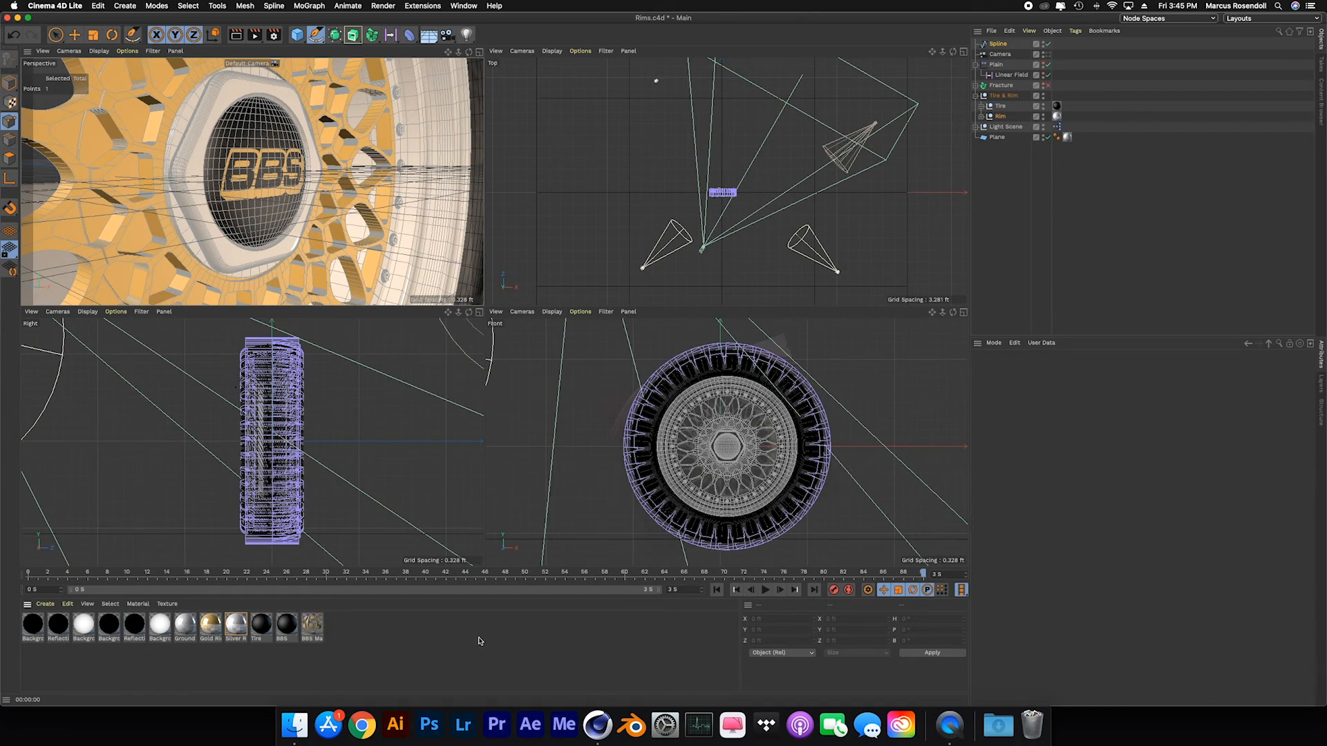
# Enable the Fracture object and collapse the Plain and Tire & Rim groups.
pyautogui.click(1047, 87)
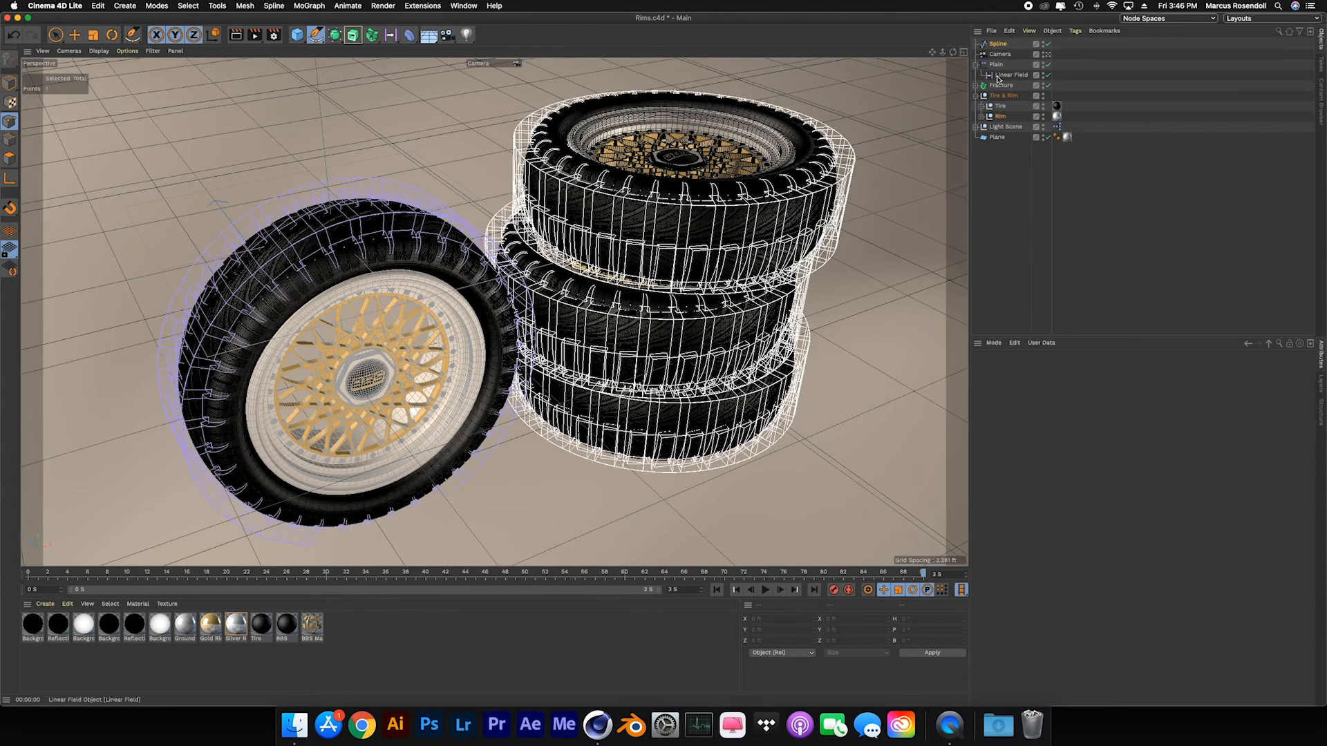
pyautogui.click(976, 64)
pyautogui.click(976, 85)
# Expand the Light Scene group and rename the Light in its Setup as Shadow Fill.
pyautogui.click(976, 95)
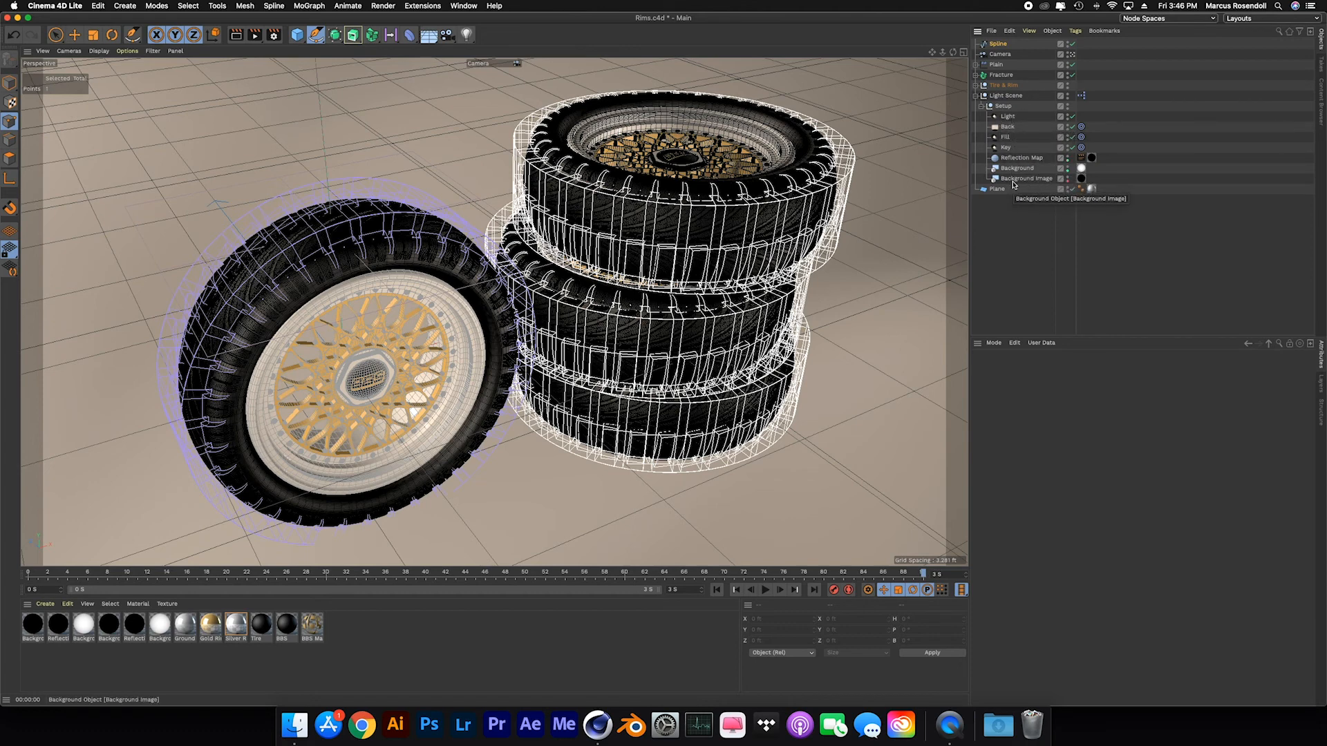
pyautogui.doubleClick(1011, 117)
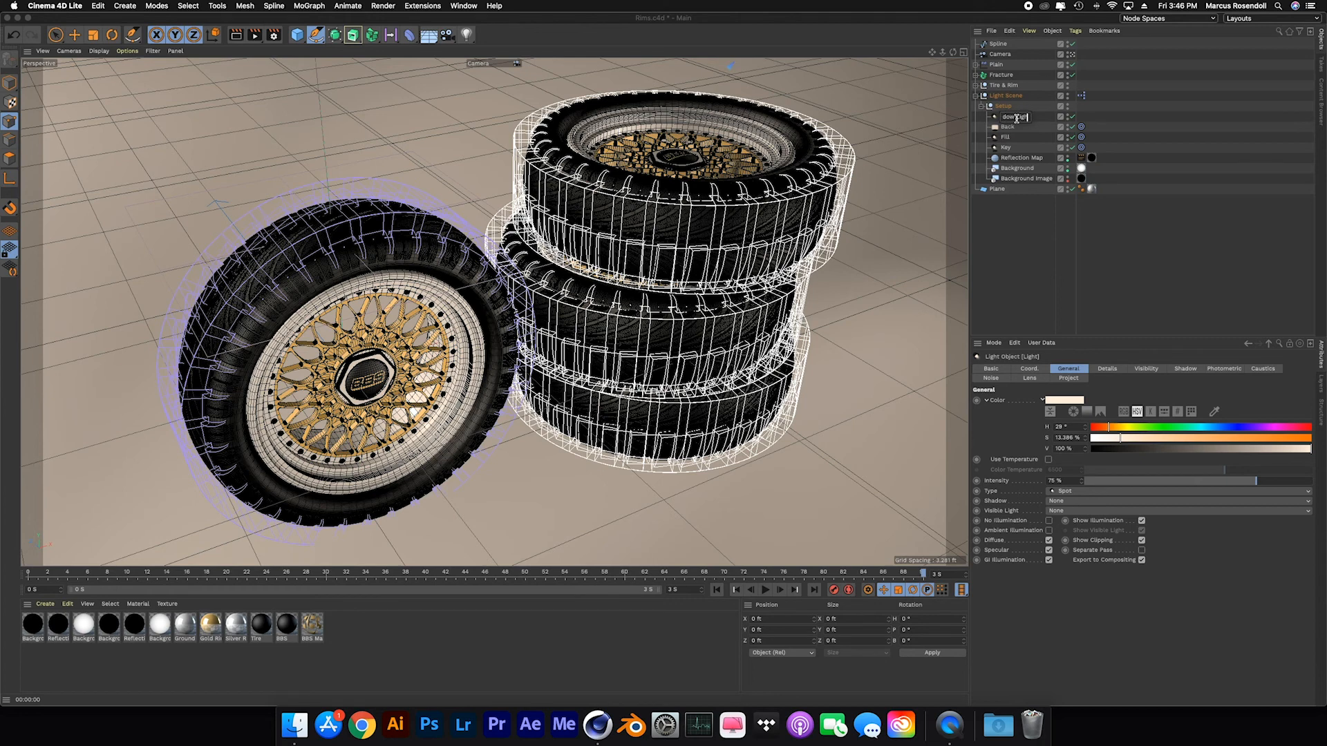
pyautogui.write('Shadow Fill')
pyautogui.click(1007, 267)
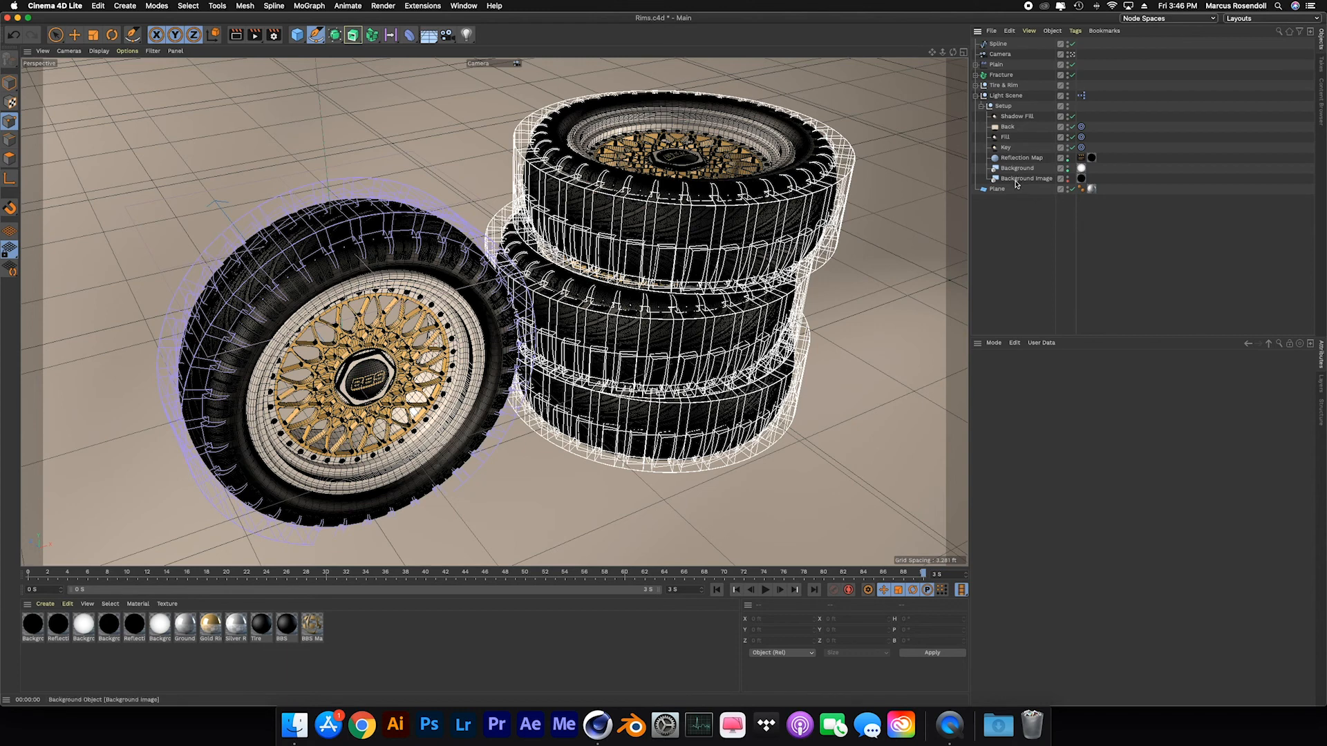
# Collapse the Setup and Light Scene groups and select the Plane to show its object properties.
pyautogui.click(981, 107)
pyautogui.click(976, 96)
pyautogui.click(999, 107)
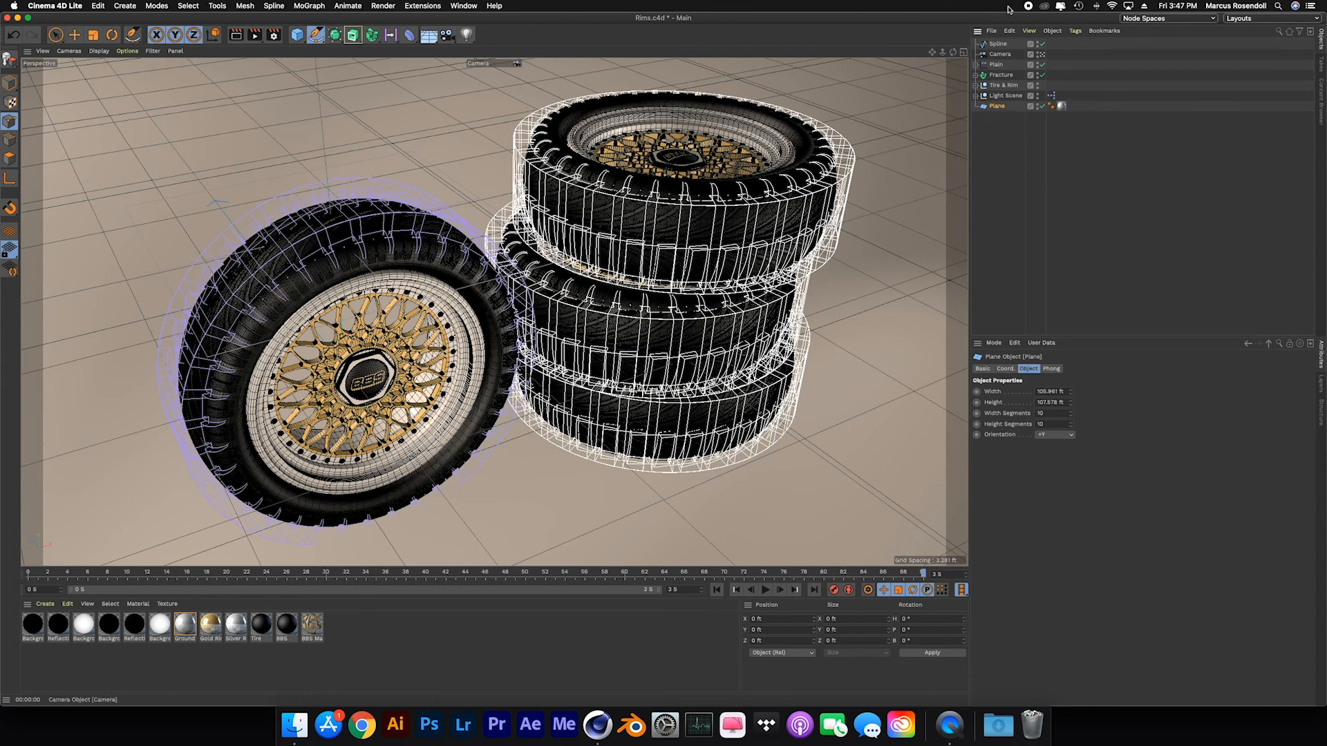
# Scrub the timeline back to about frame 56 to preview the wheel animation through the camera.
pyautogui.moveTo(915, 574); pyautogui.dragTo(579, 585)
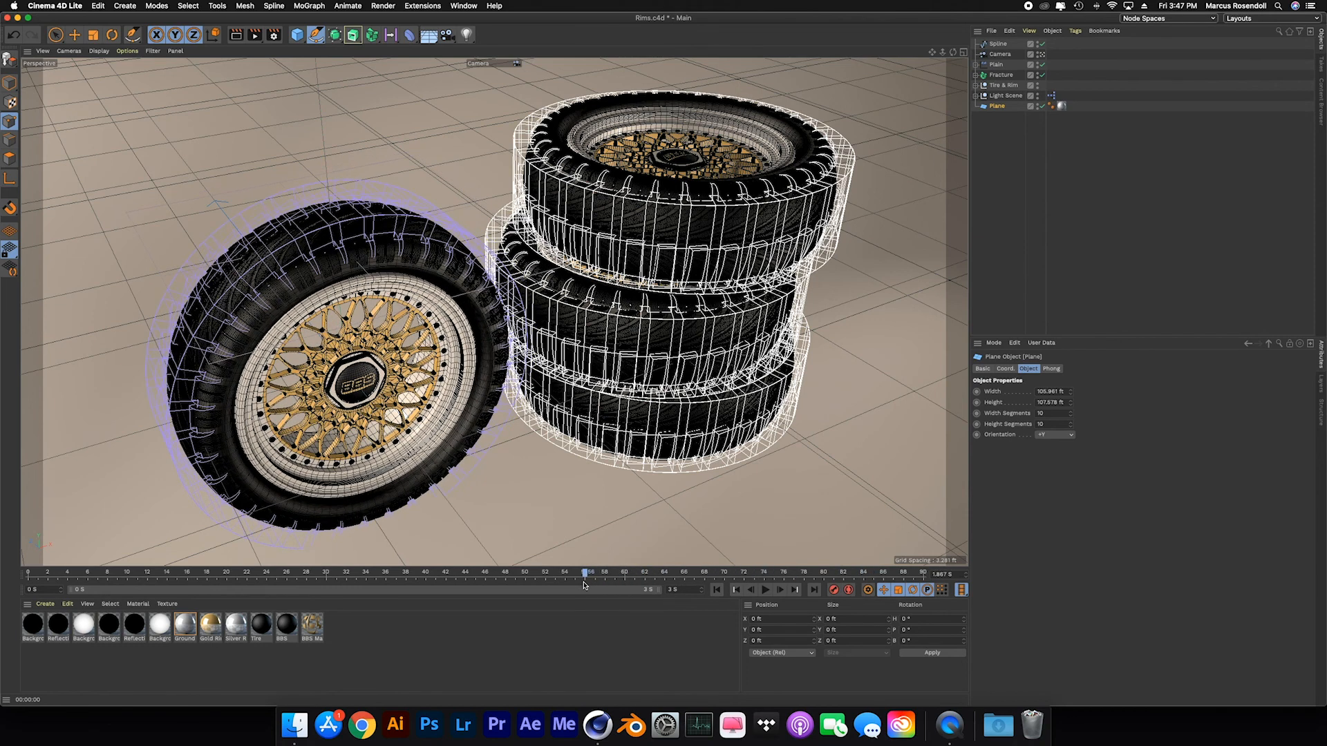